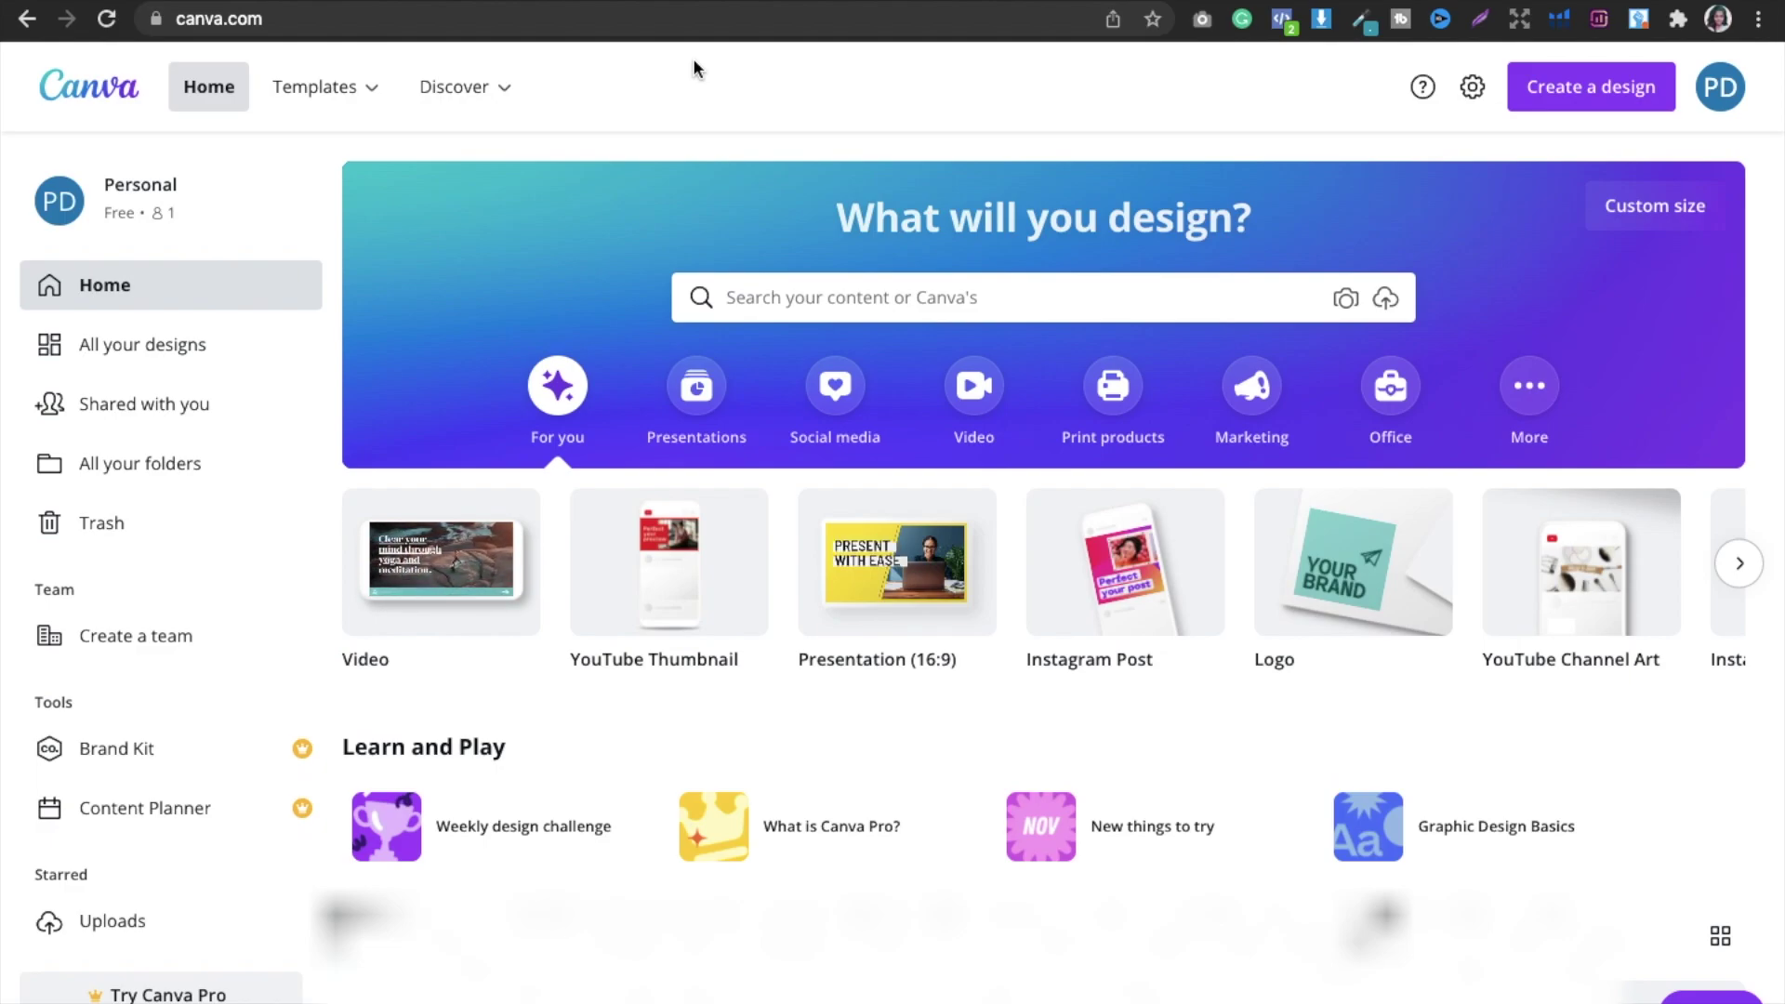
Step: Search the web for "kdp cover template" in a new browser tab and open Amazon's KDP Cover Calculator
key(super+t)
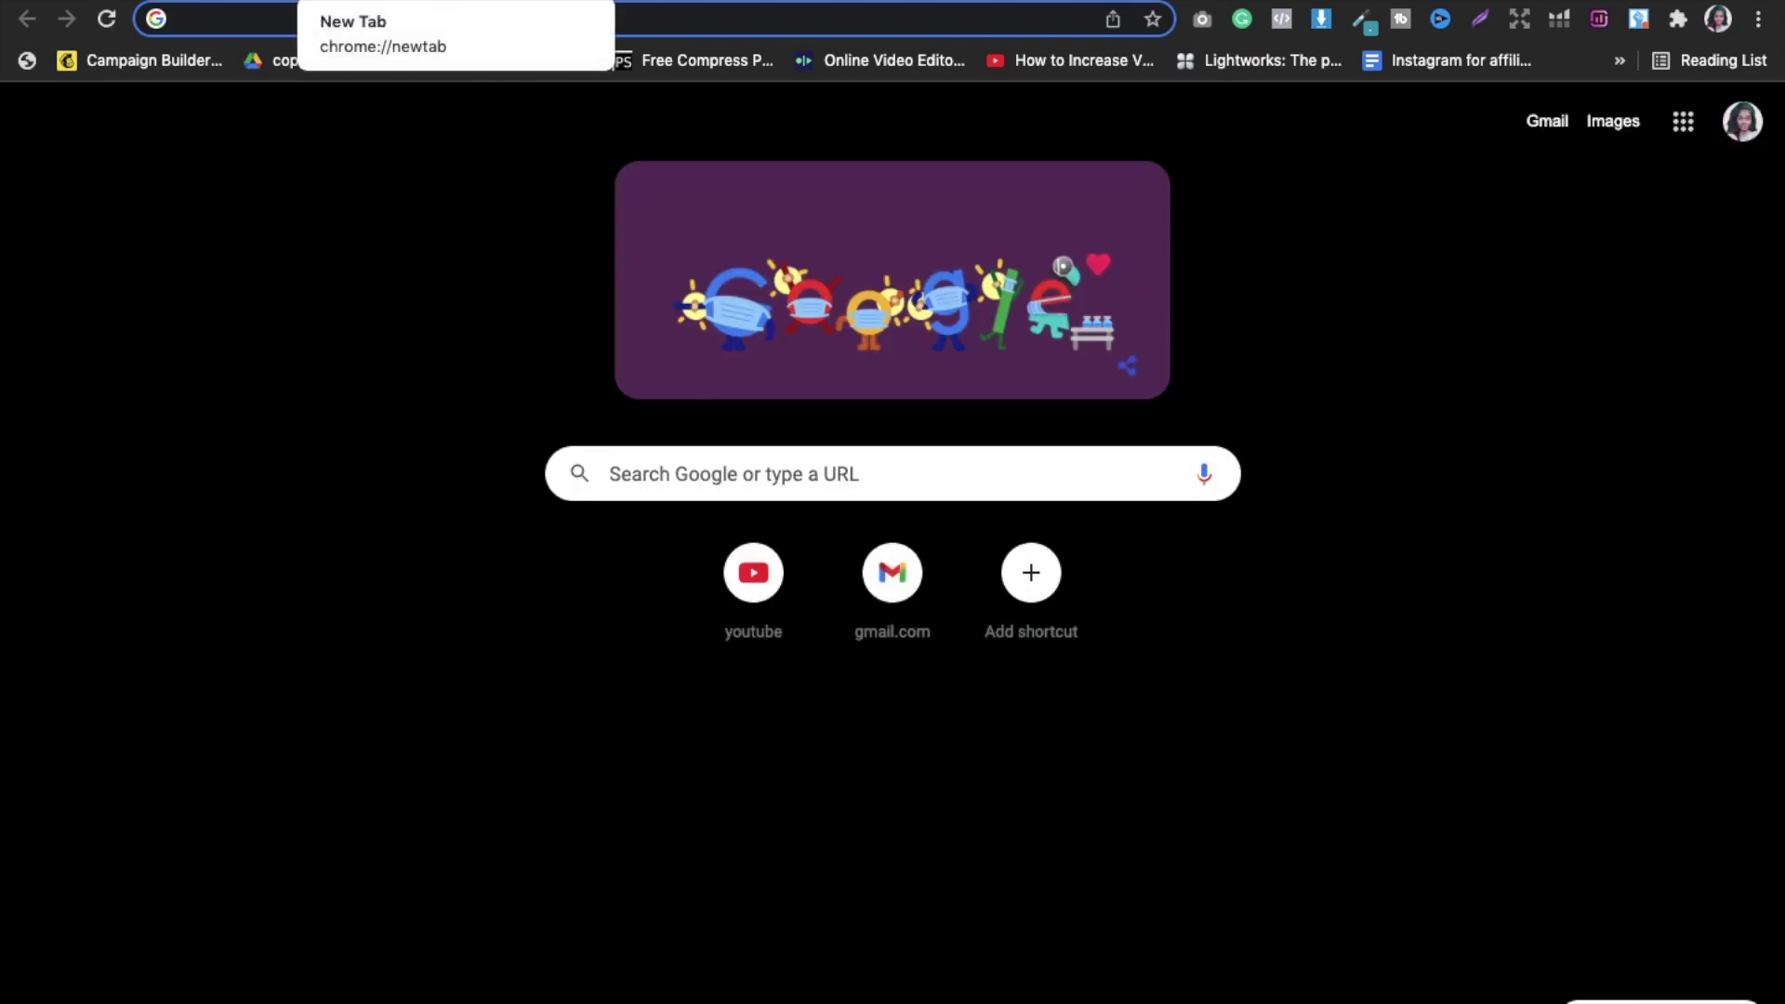
text(kdp cover template)
key(Return)
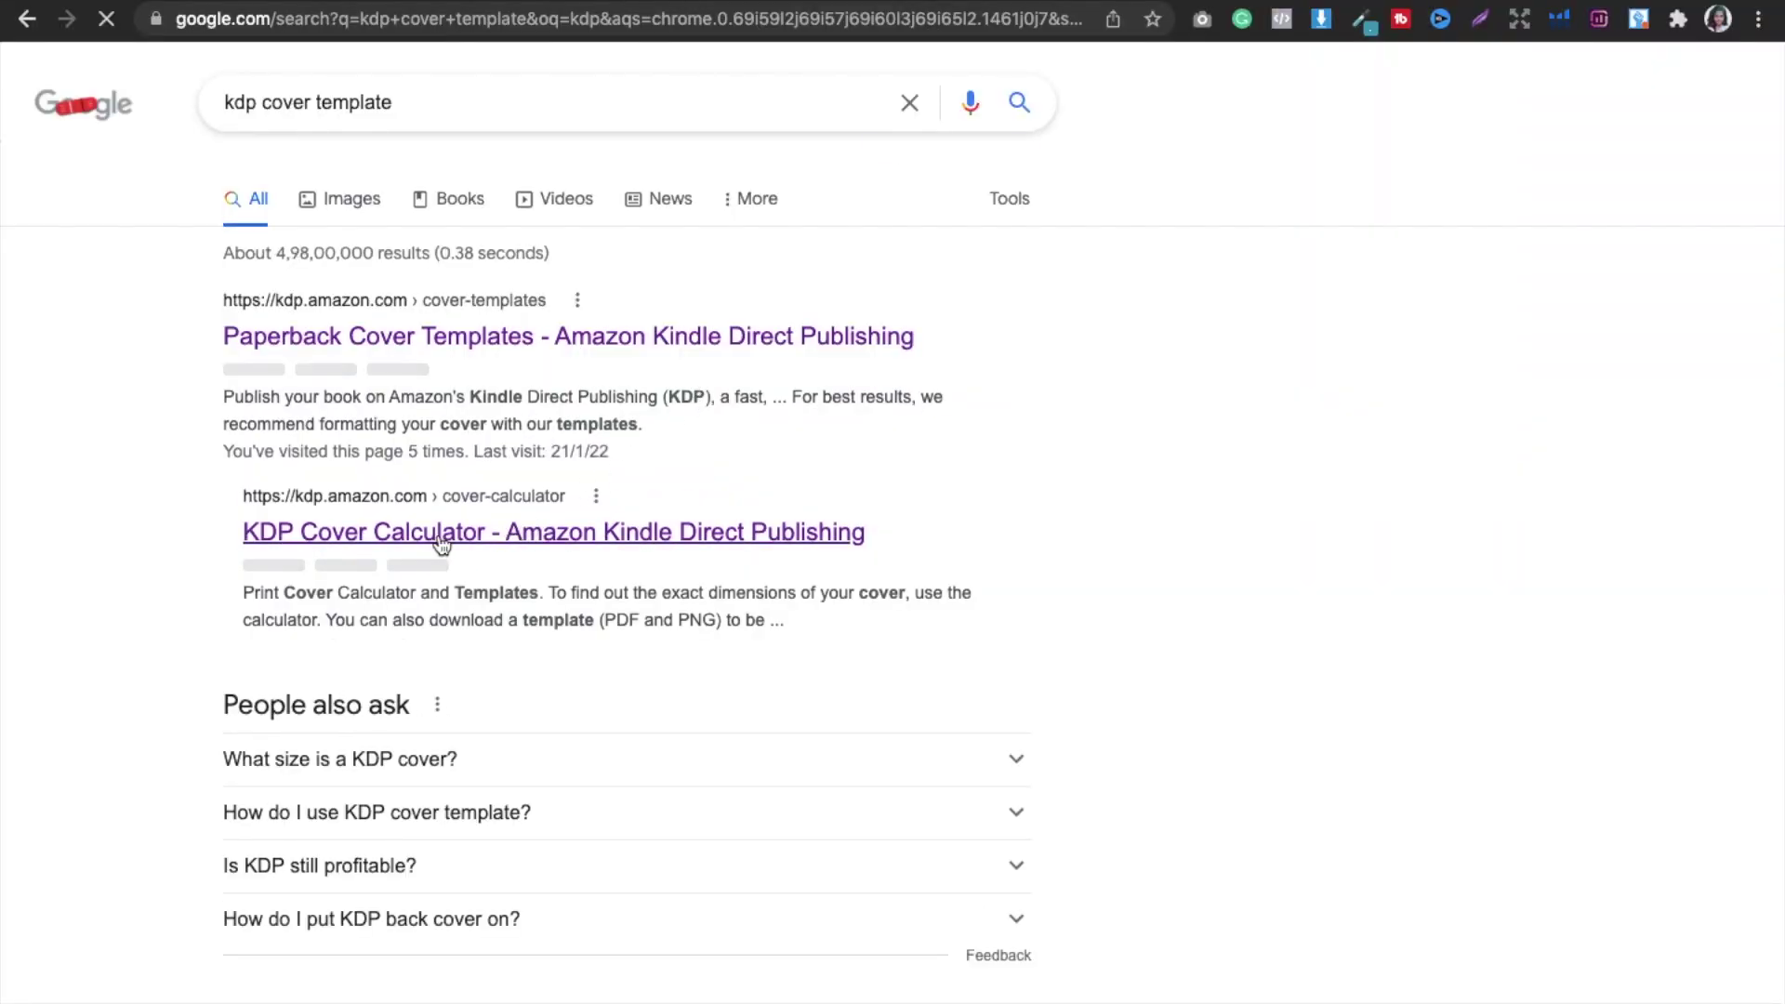
click(258, 540)
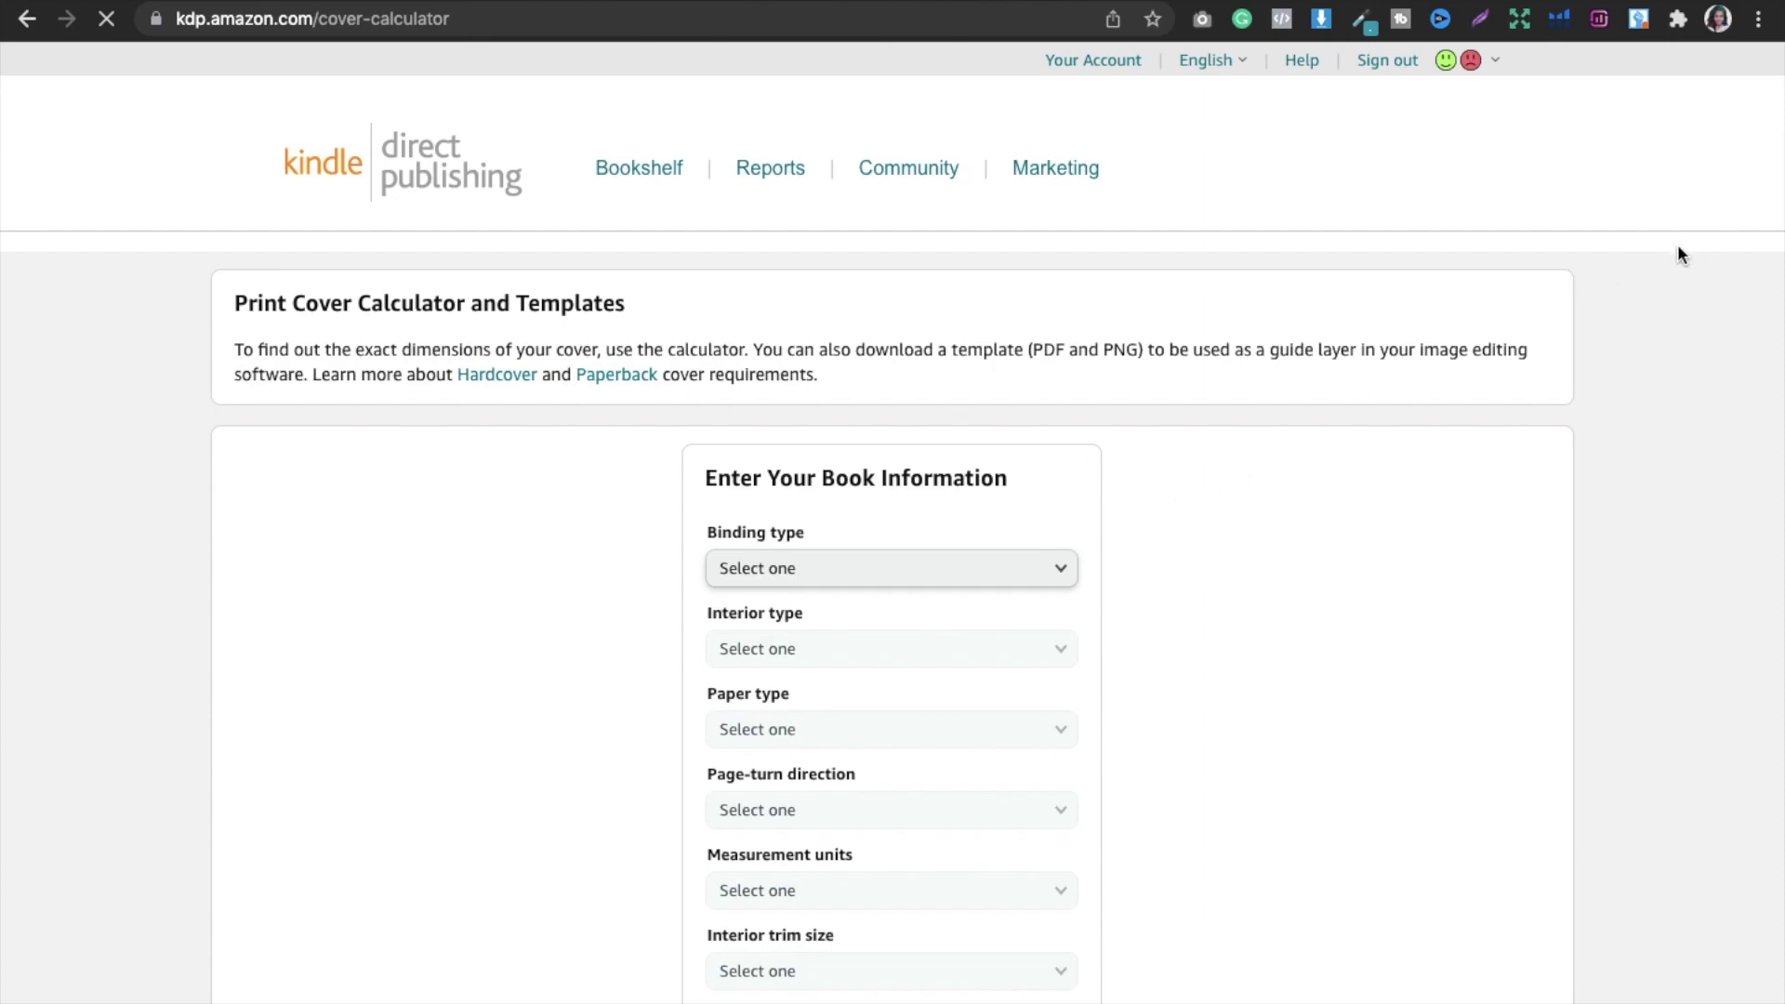
Step: Set the book's binding type to Paperback and its interior type to Black & white
scroll(1625, 219, down, 3)
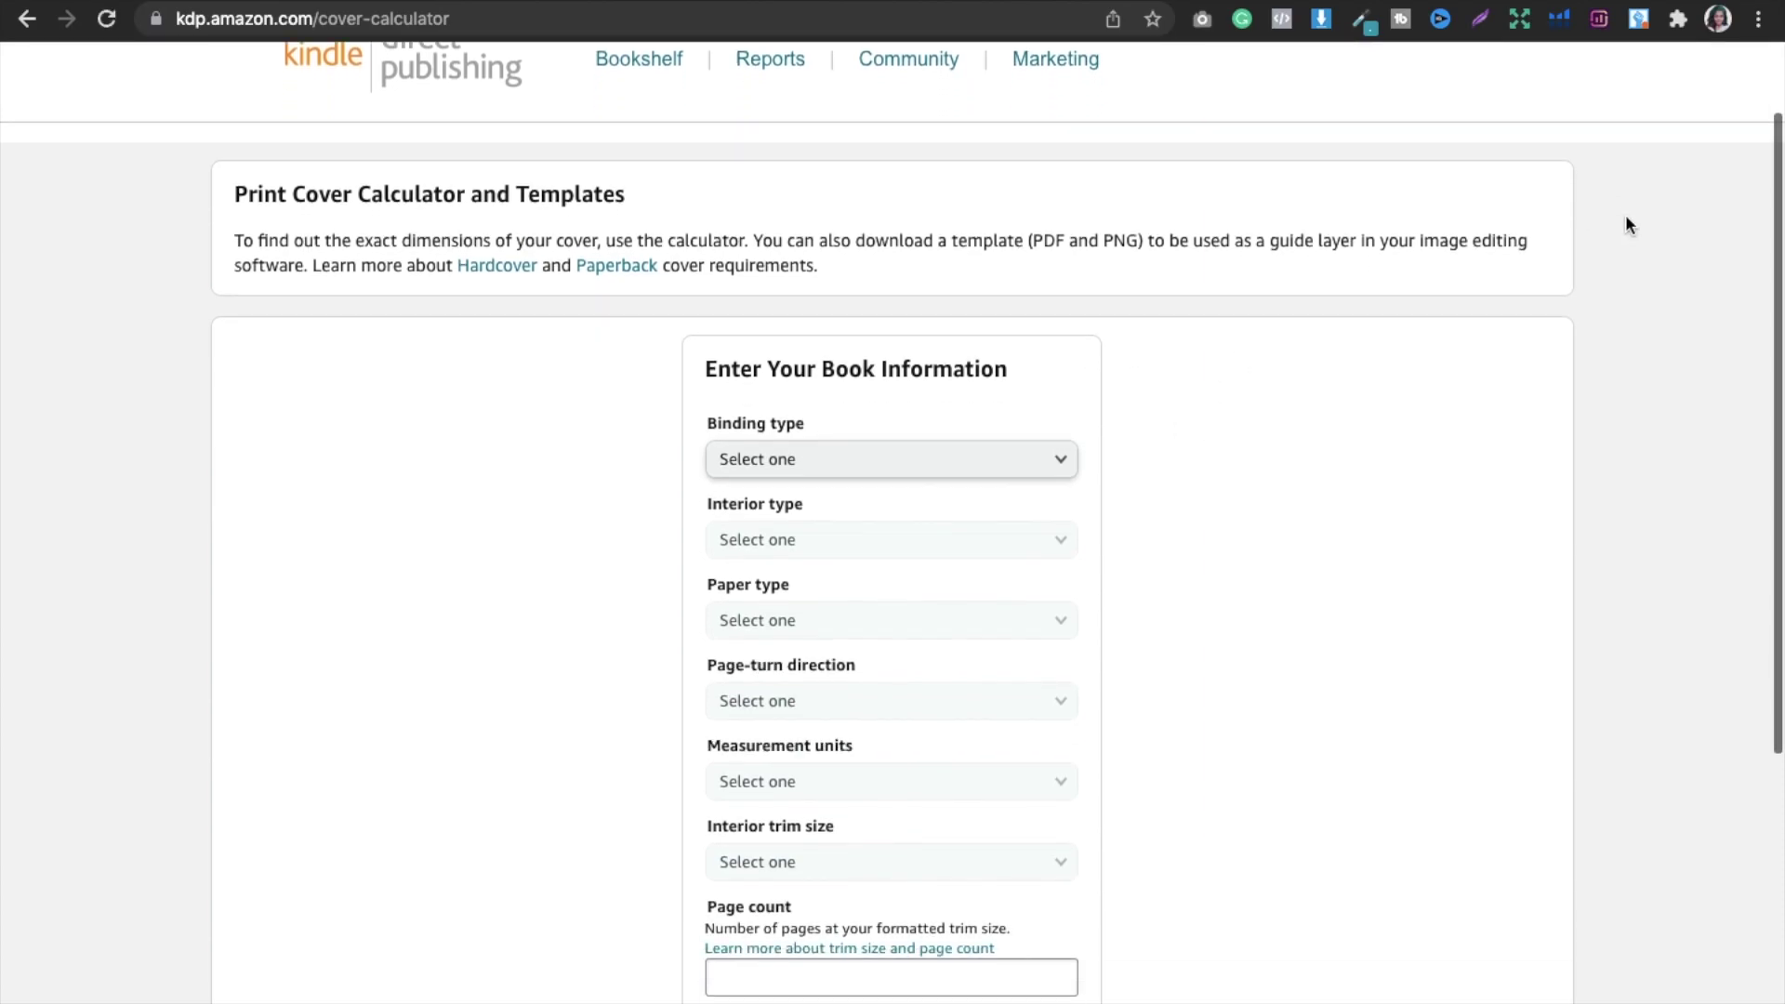
click(821, 319)
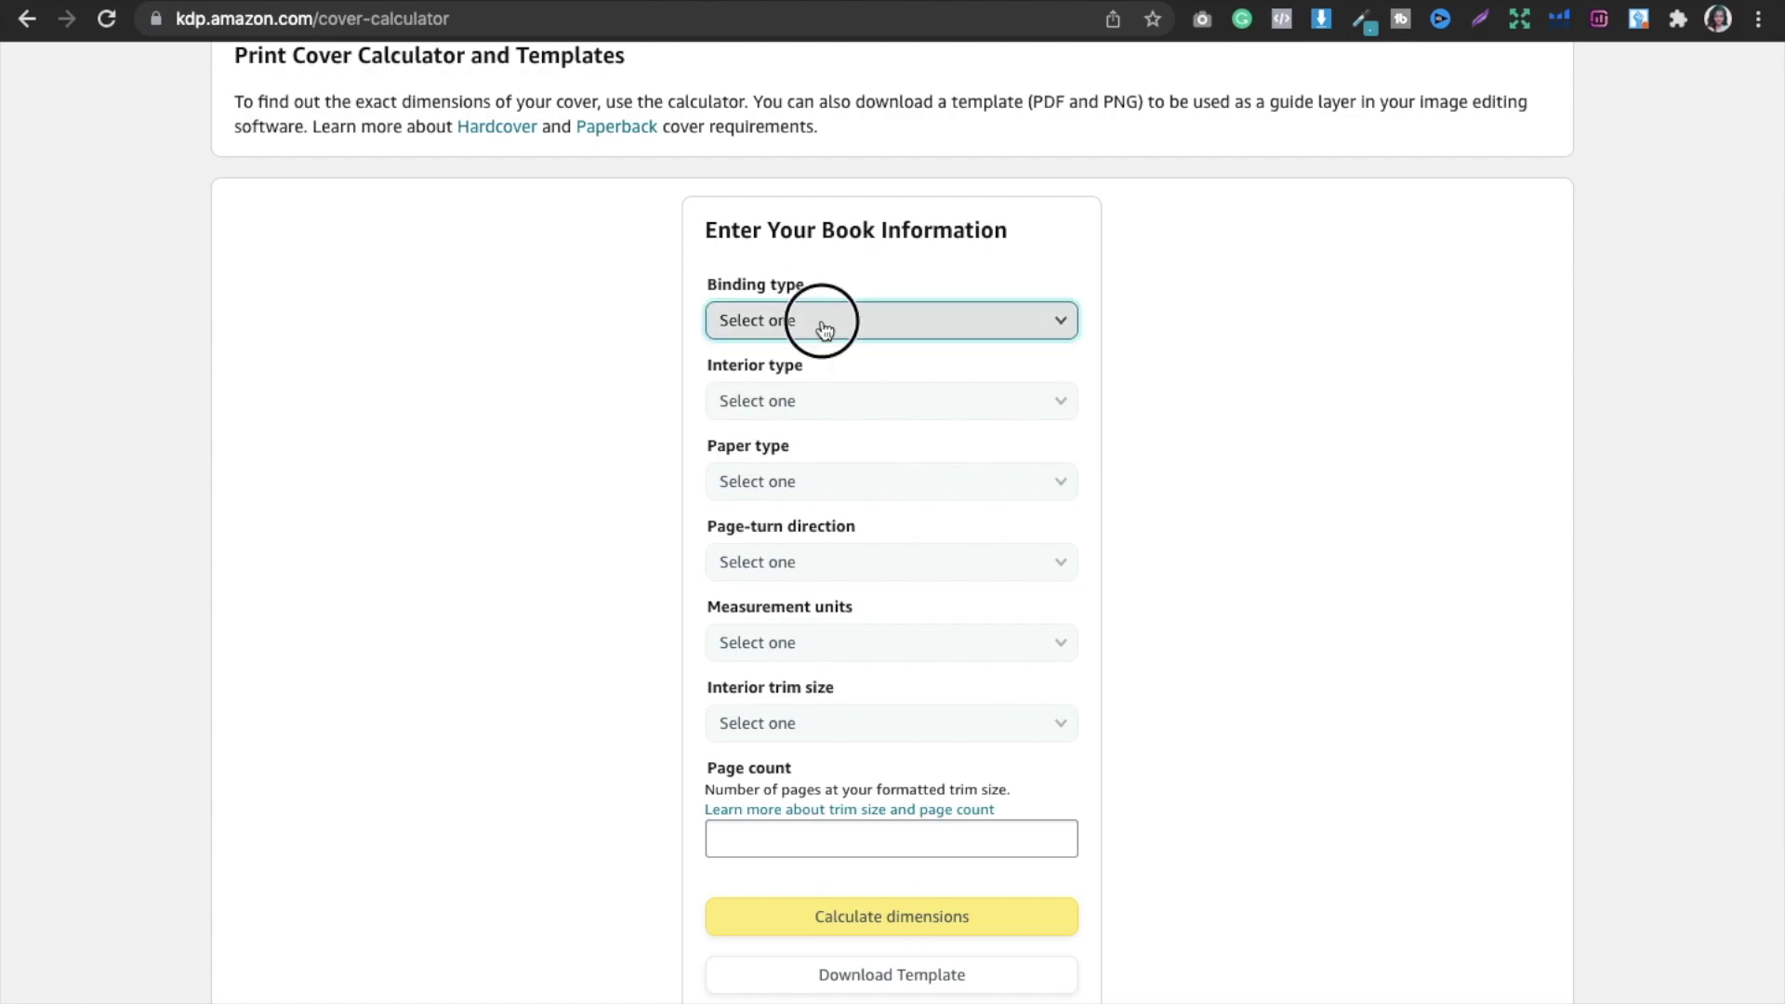
click(768, 359)
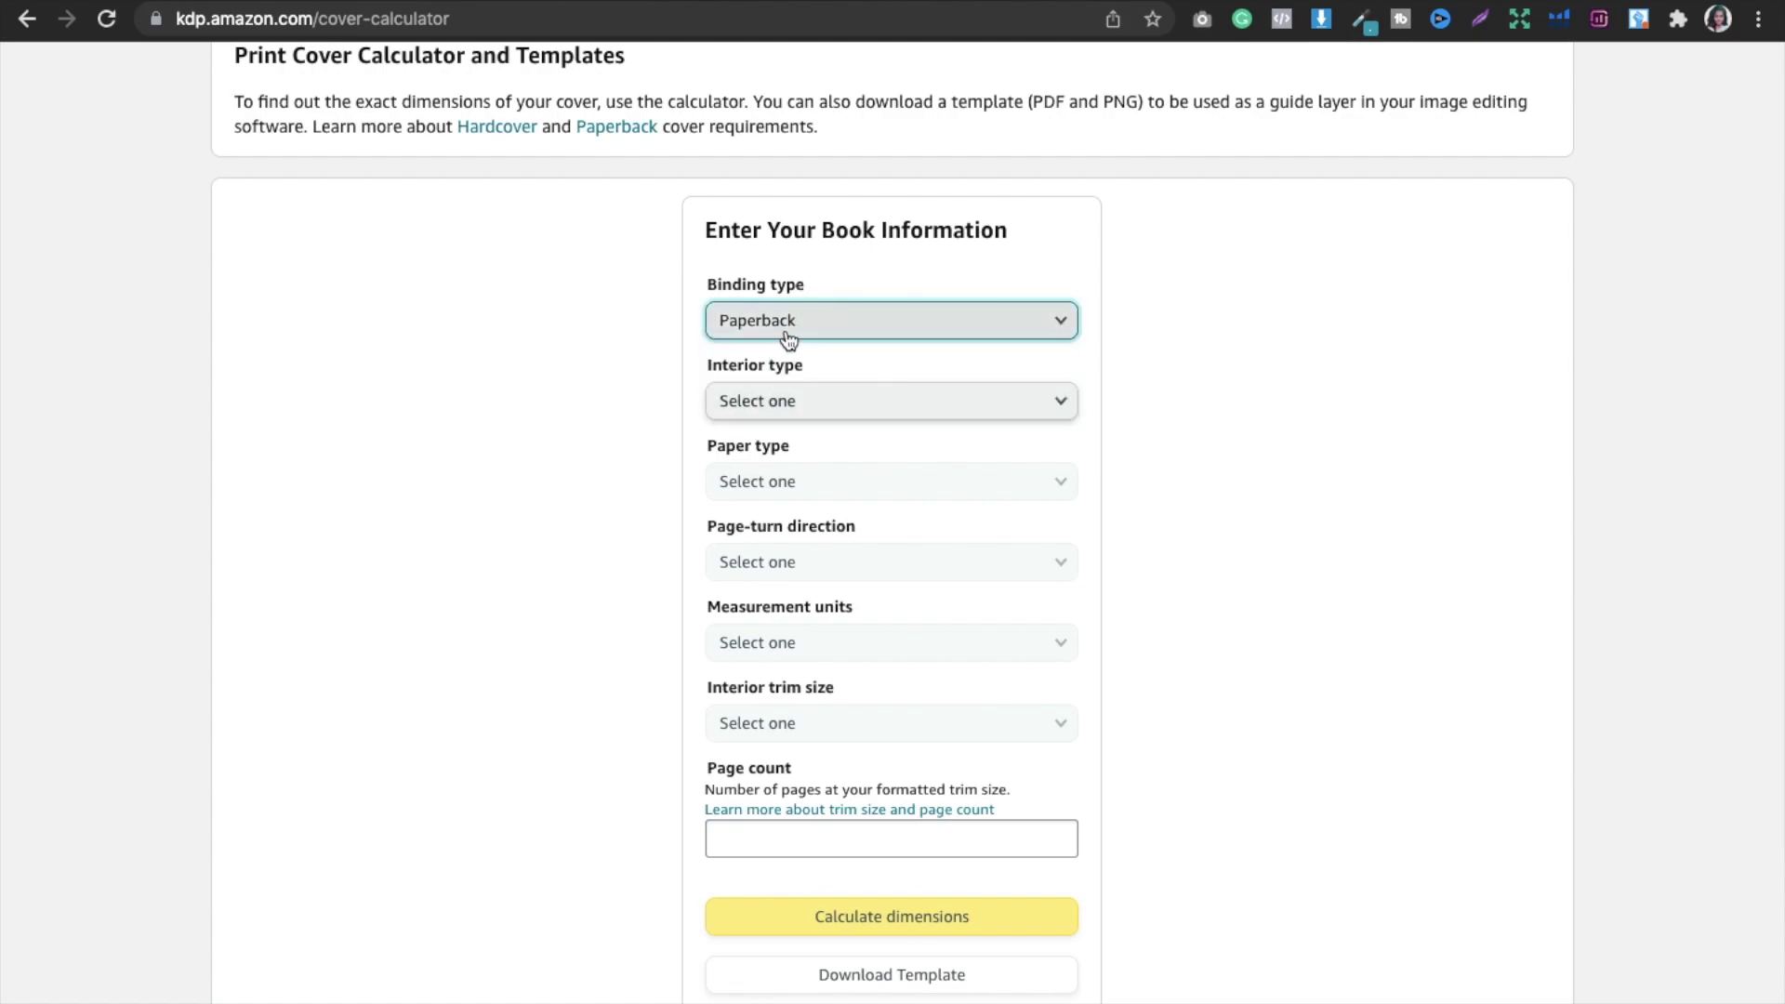
click(781, 335)
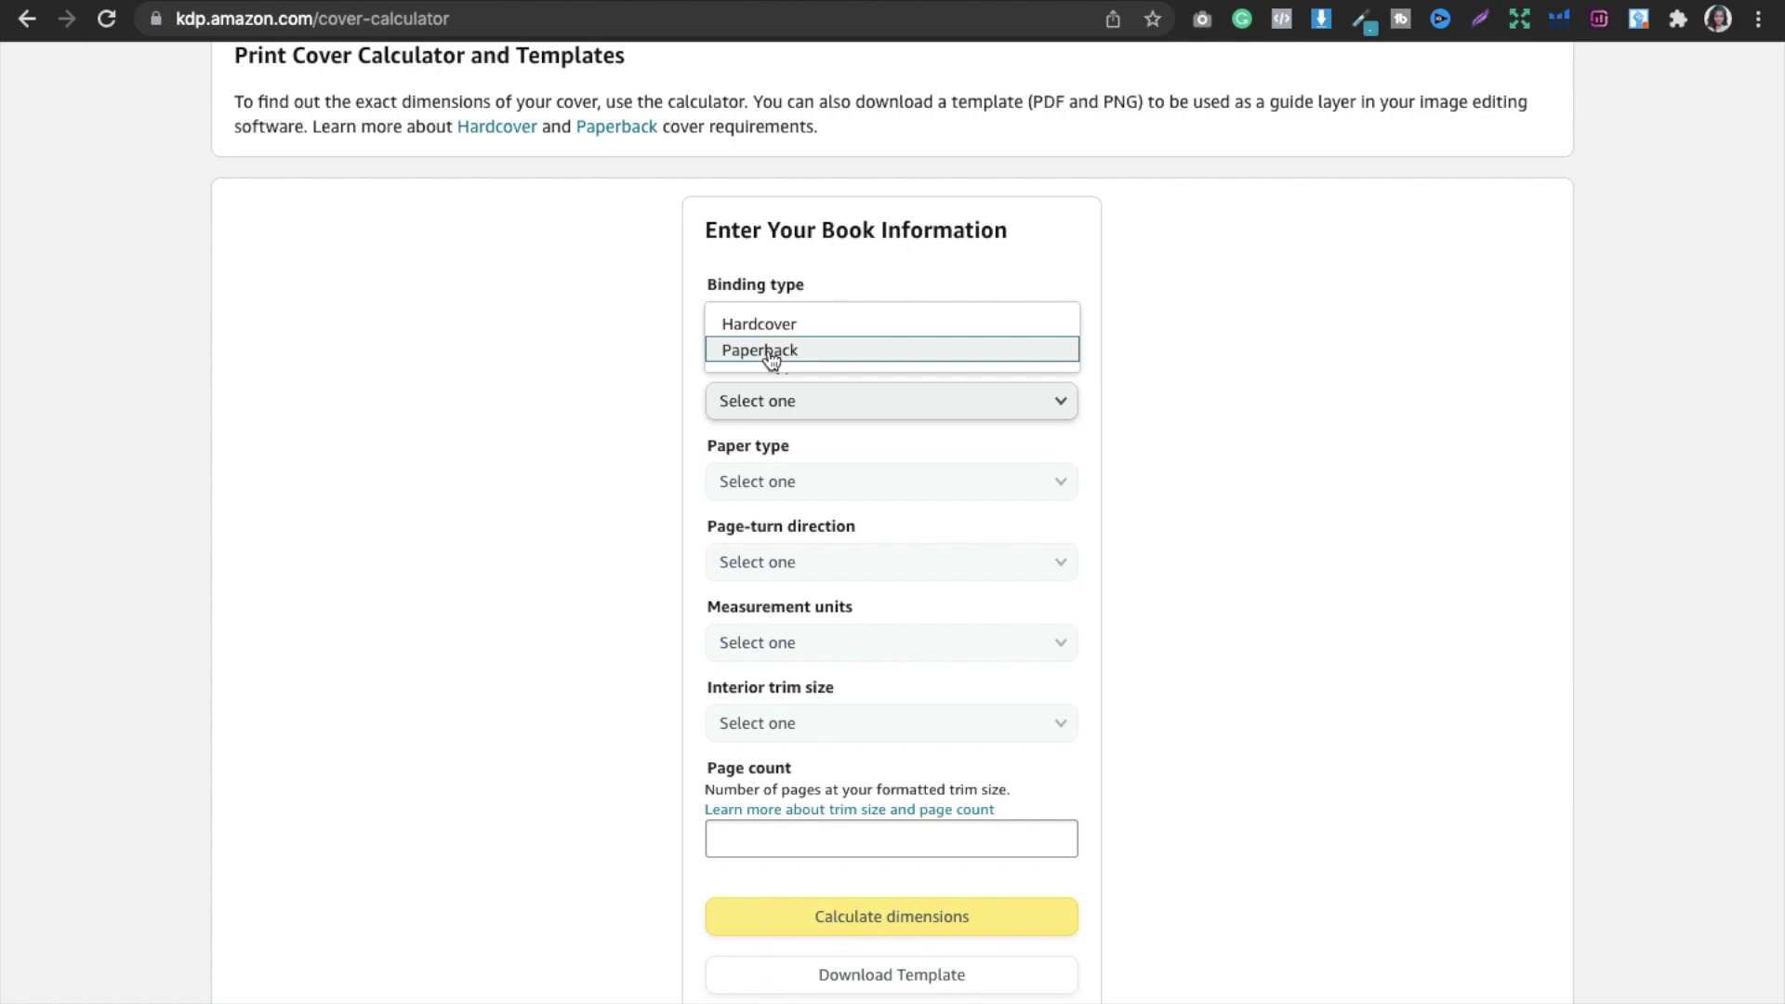
click(768, 351)
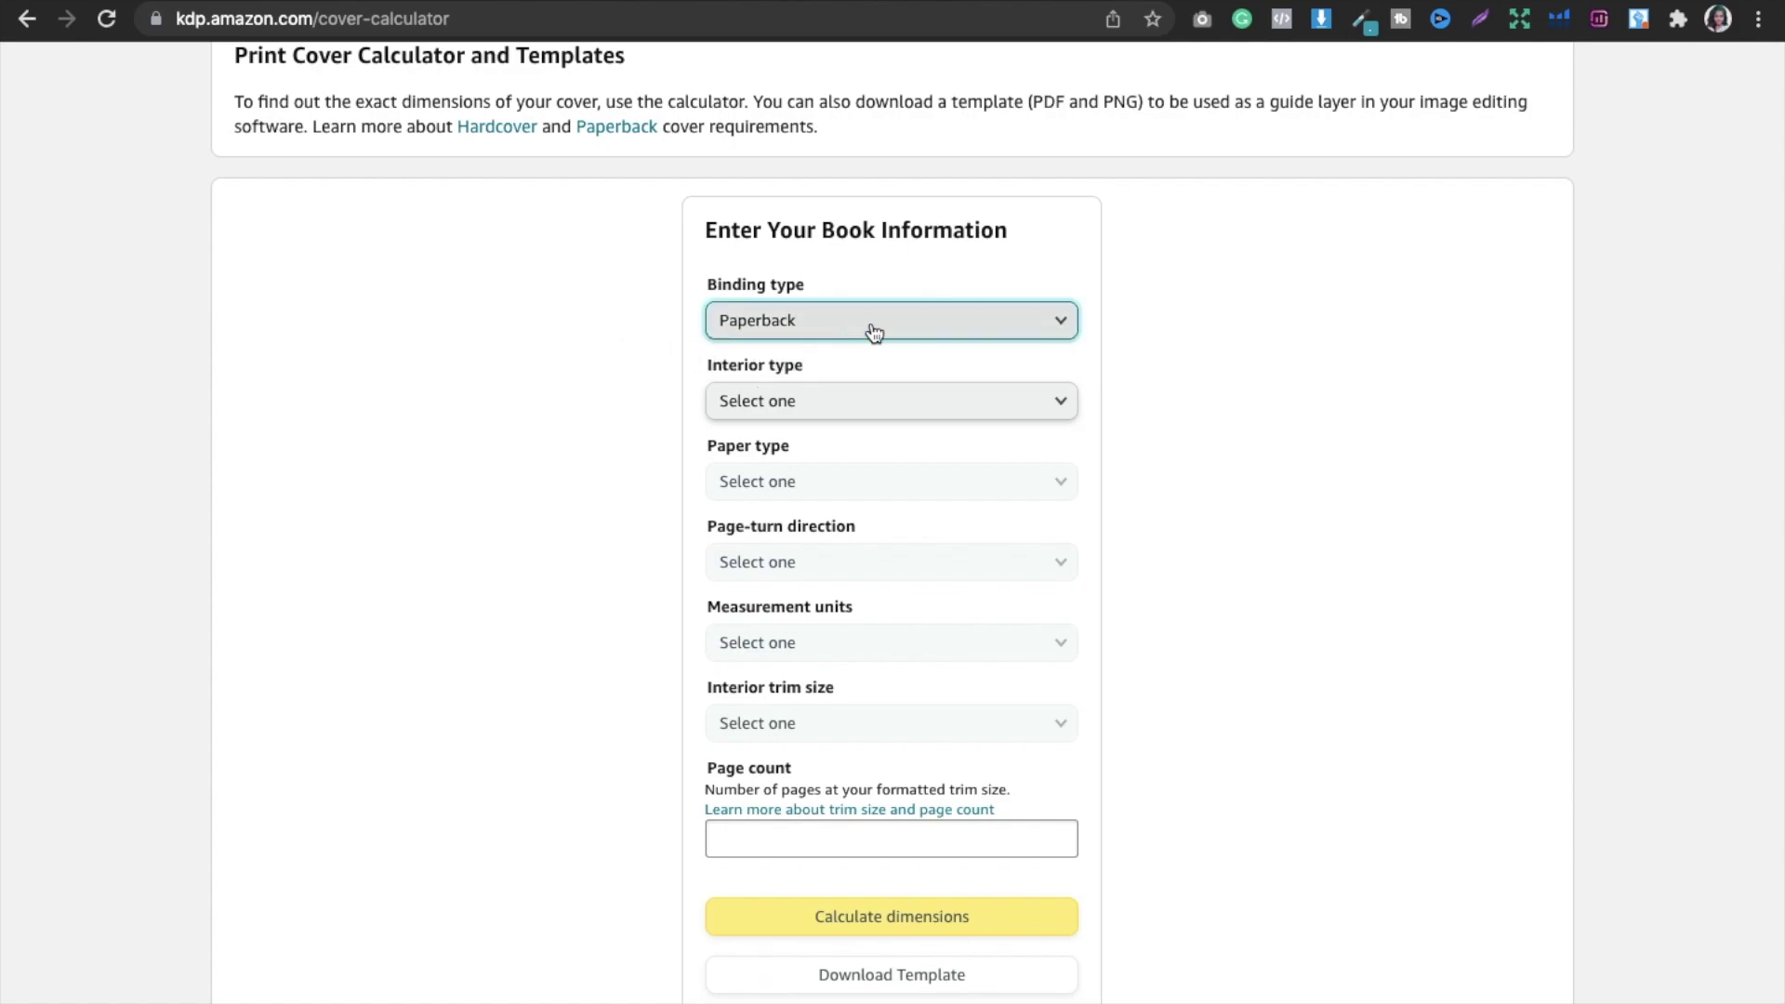
click(805, 405)
click(779, 409)
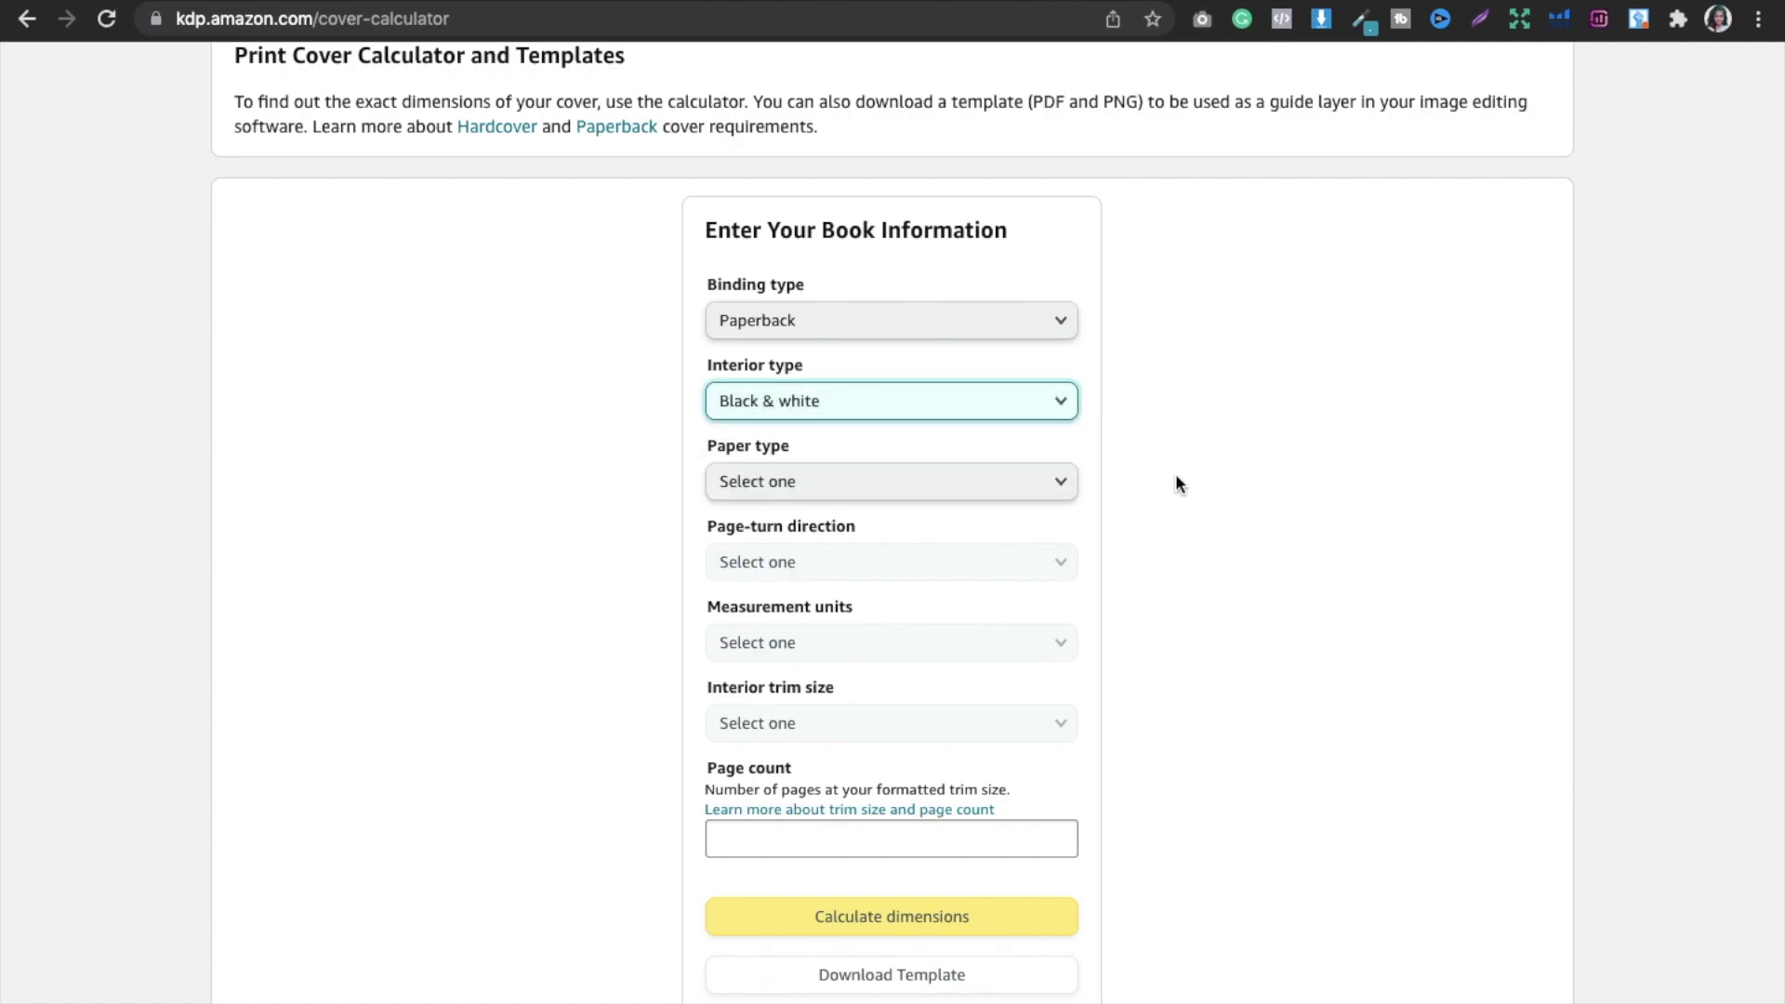
Step: Set the paper type to White paper and the page-turn direction to Left to Right
click(860, 485)
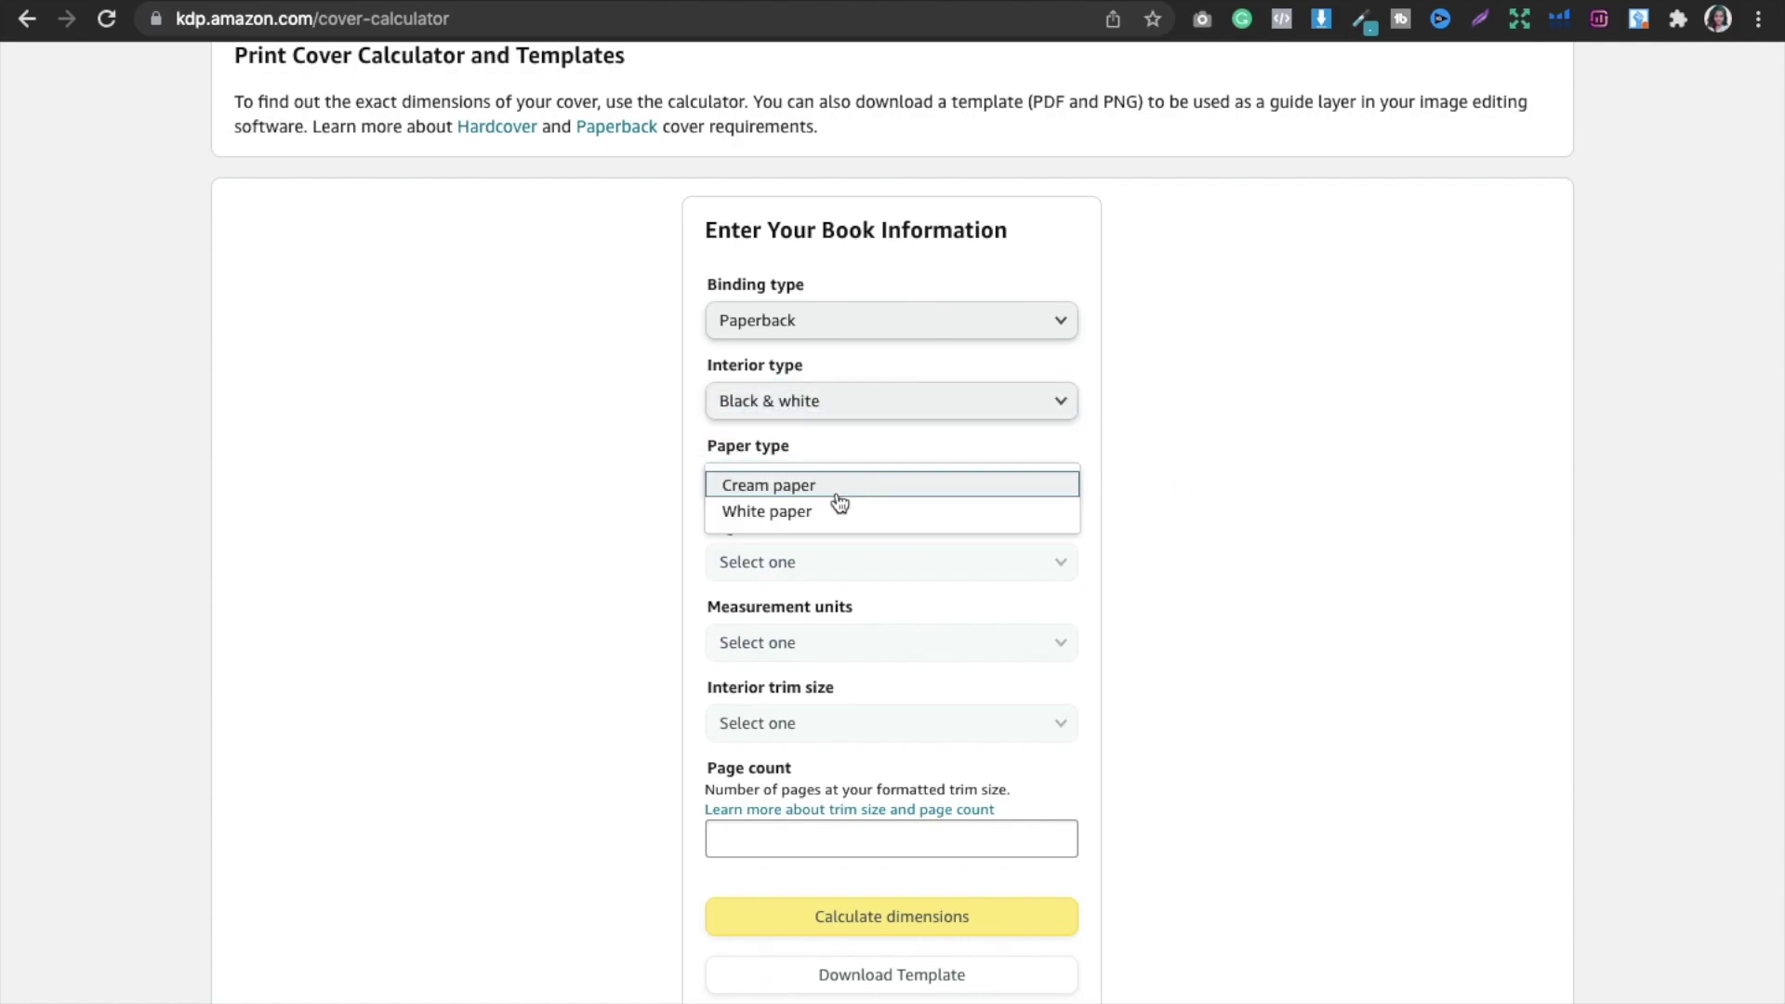
click(753, 512)
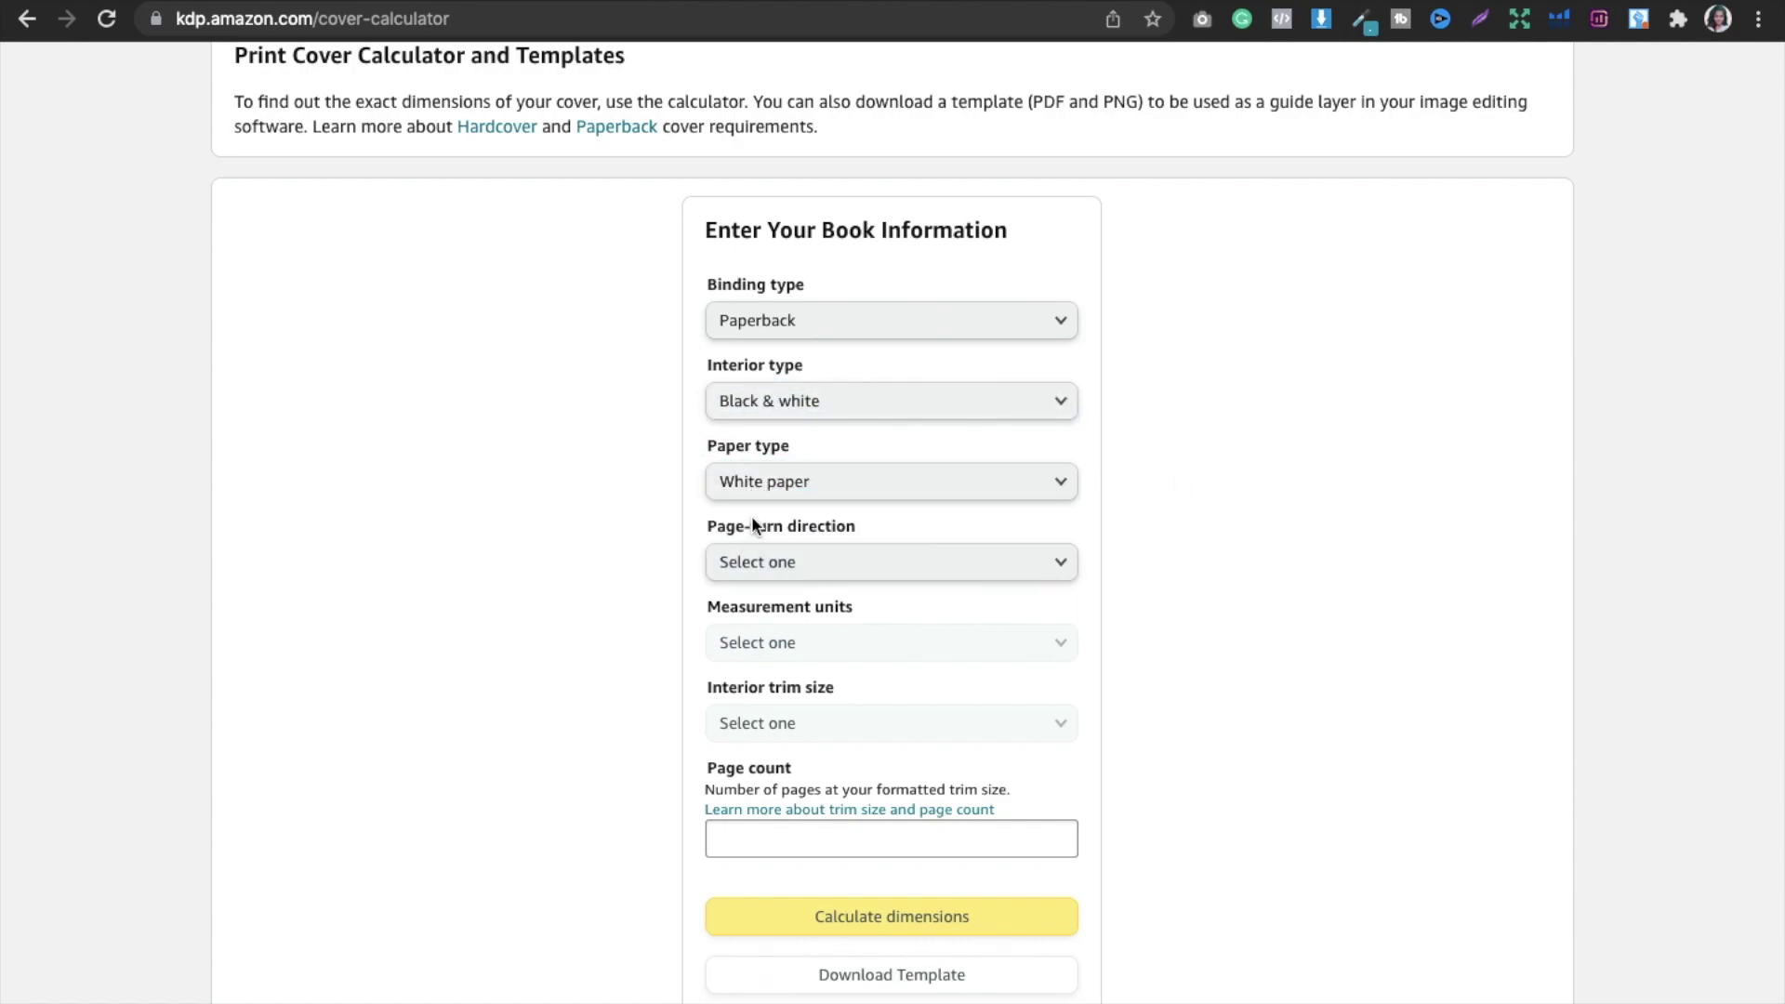
click(816, 483)
click(939, 514)
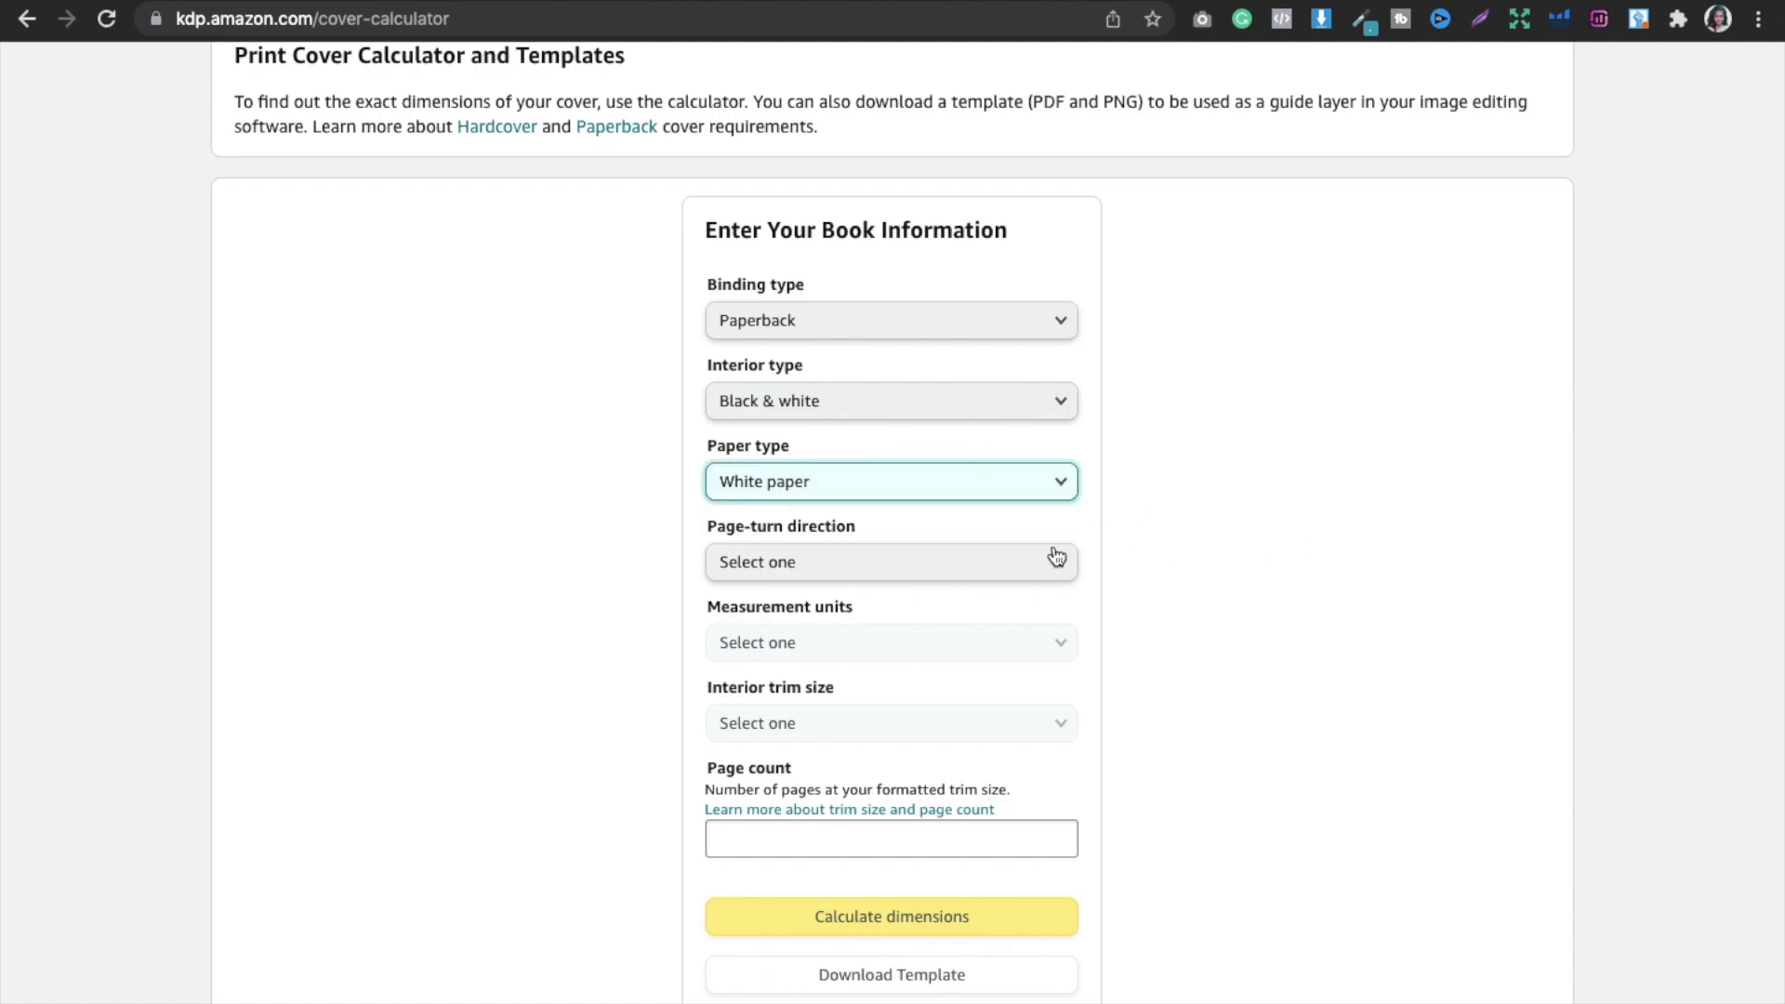
click(928, 576)
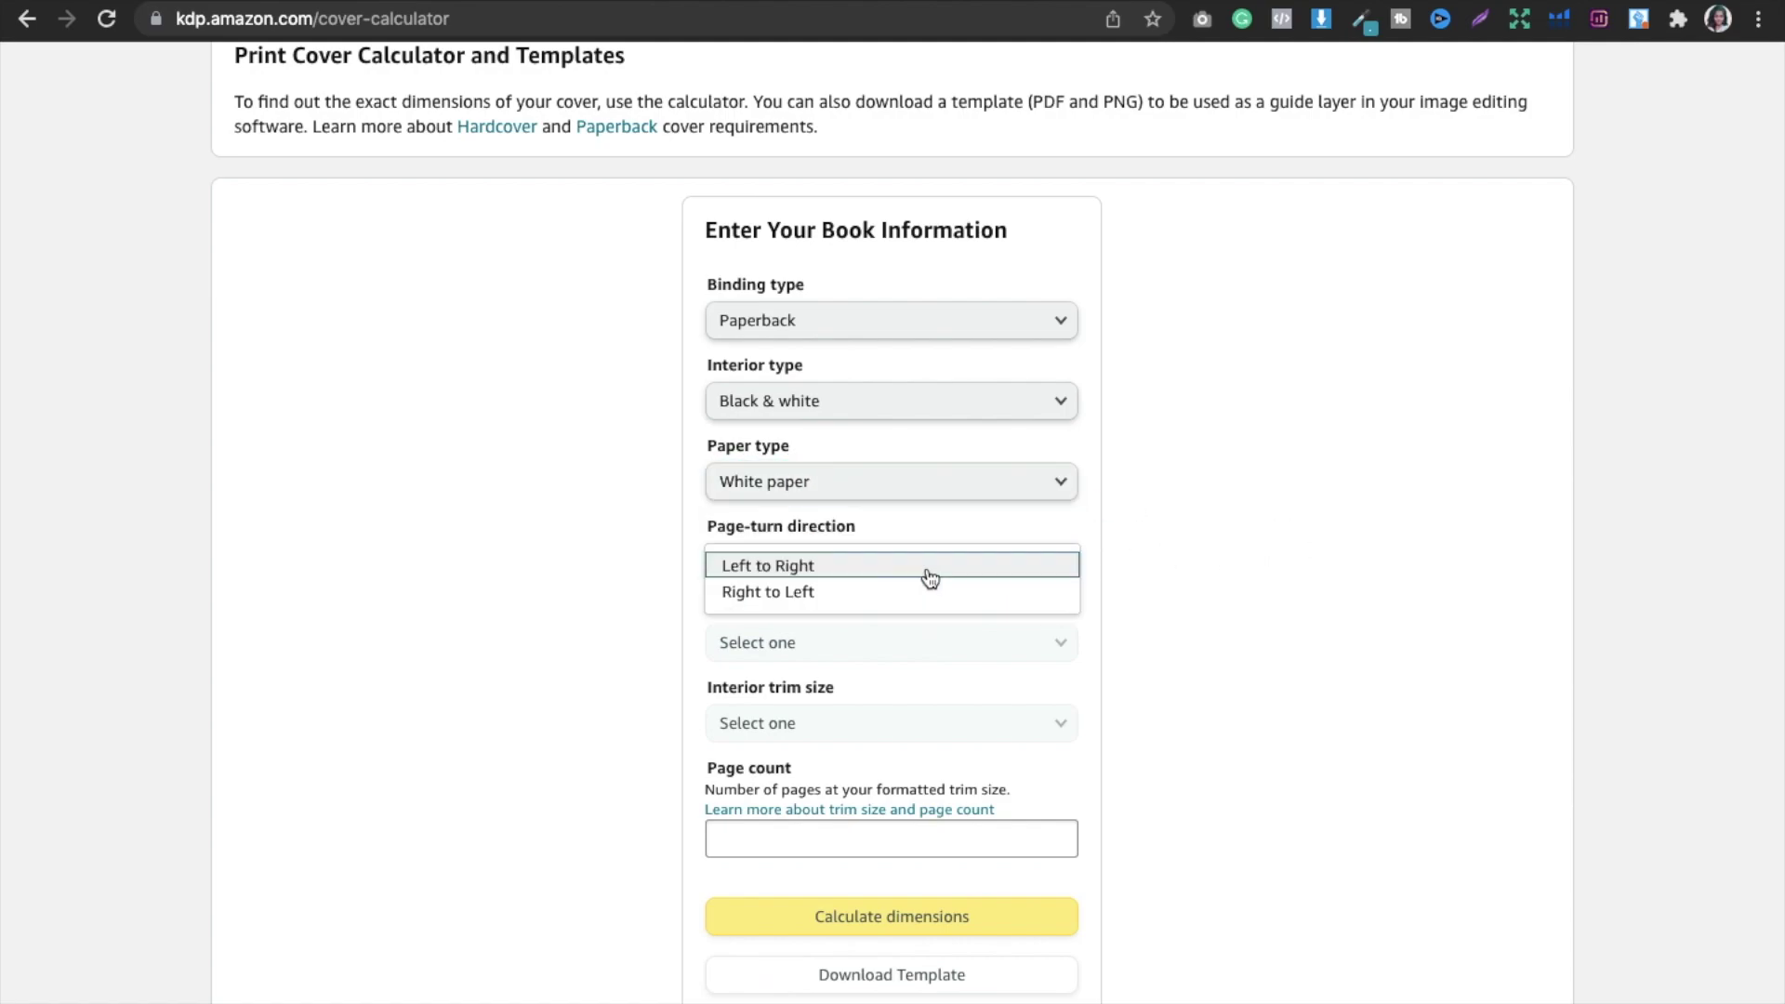
click(819, 567)
Step: Set the measurement units to Inches and the interior trim size to 6 x 9 in
click(861, 639)
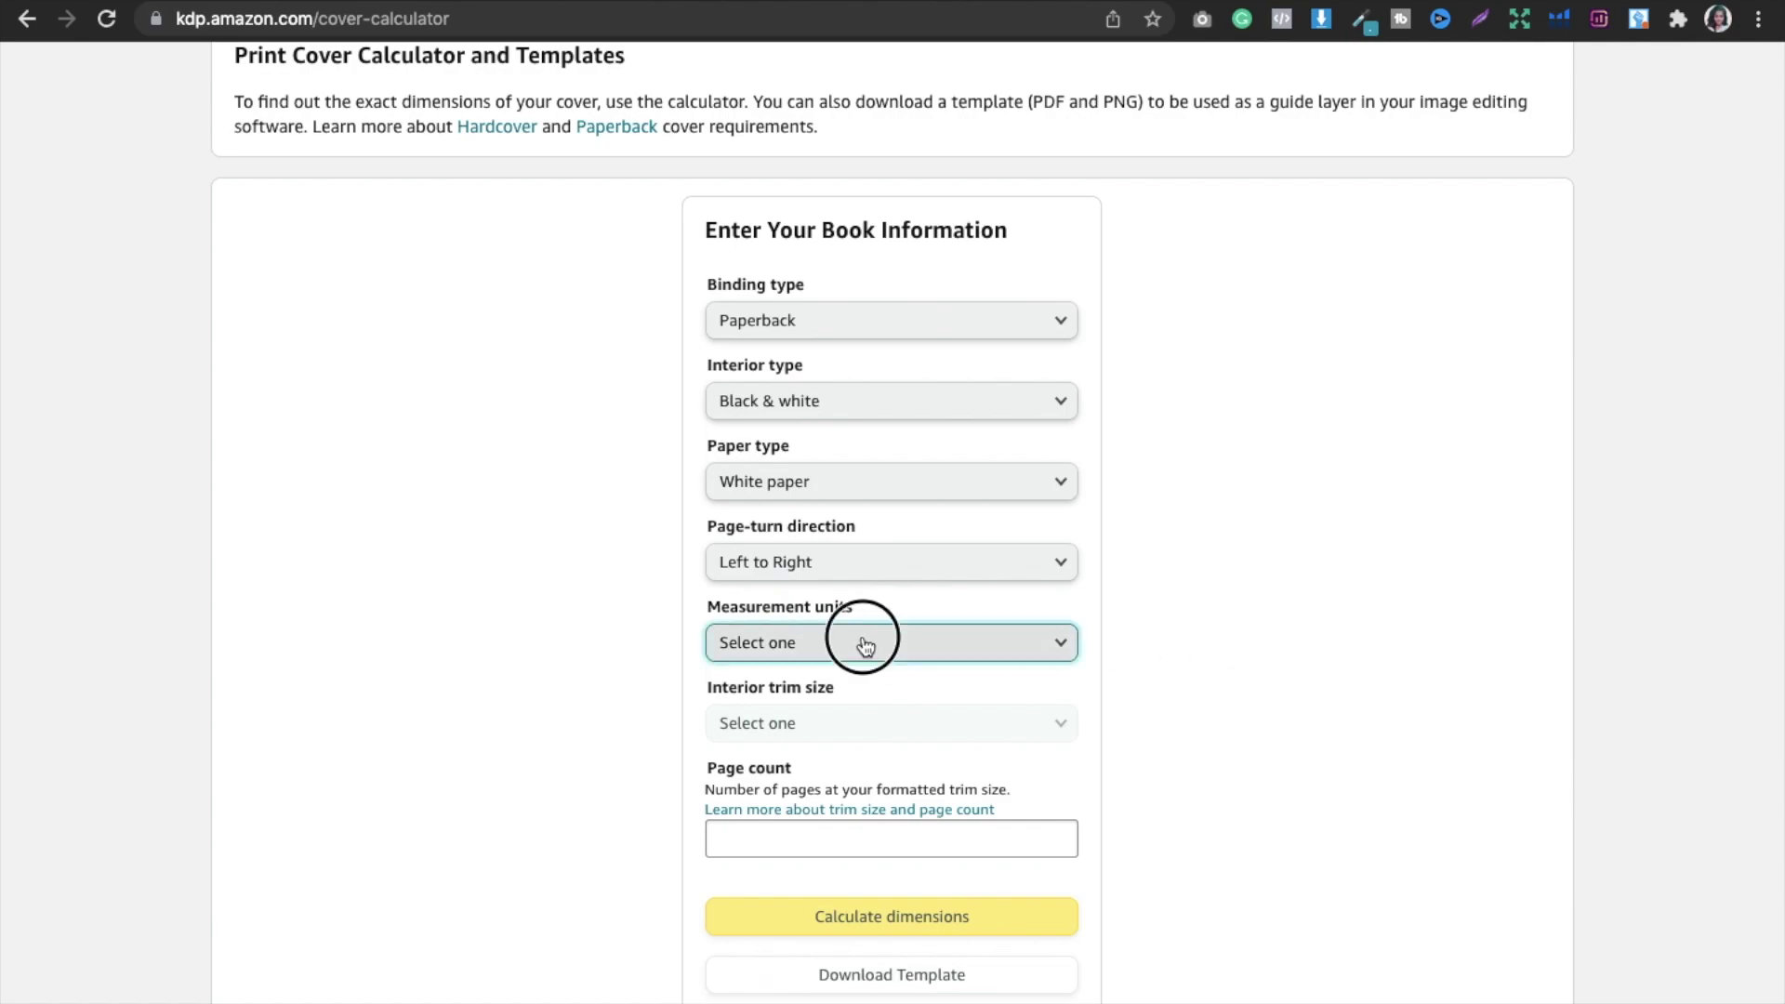
click(745, 657)
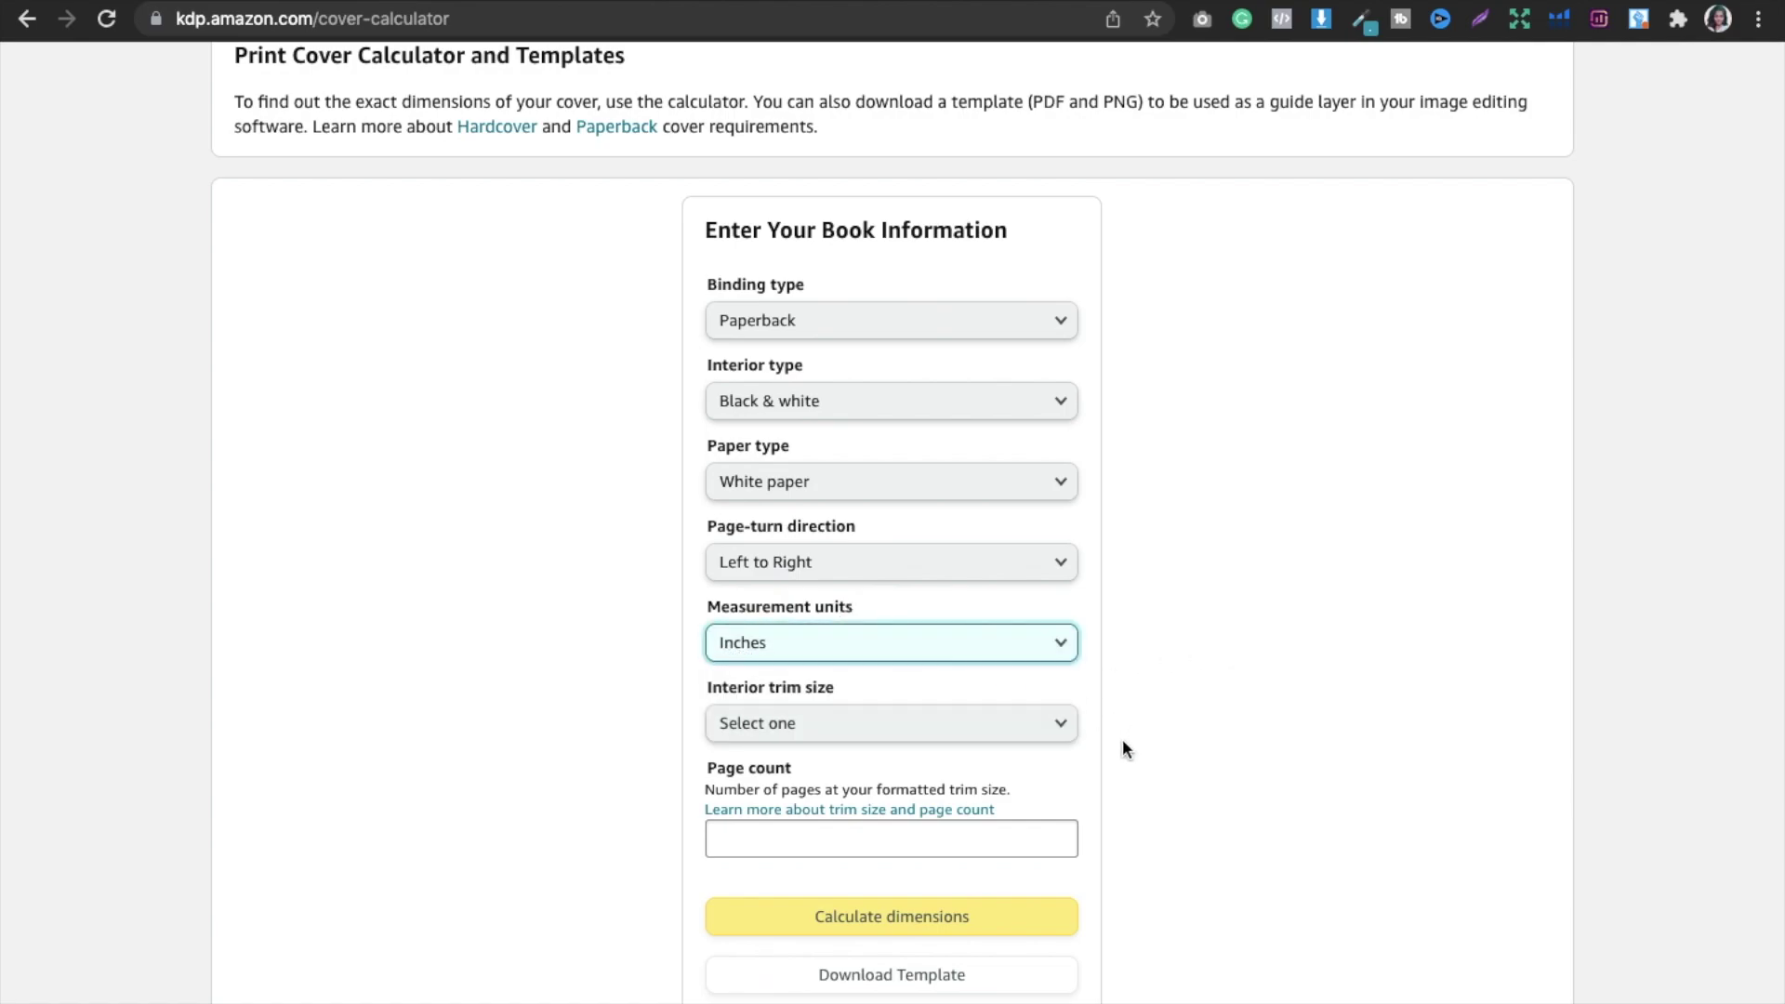
click(1184, 712)
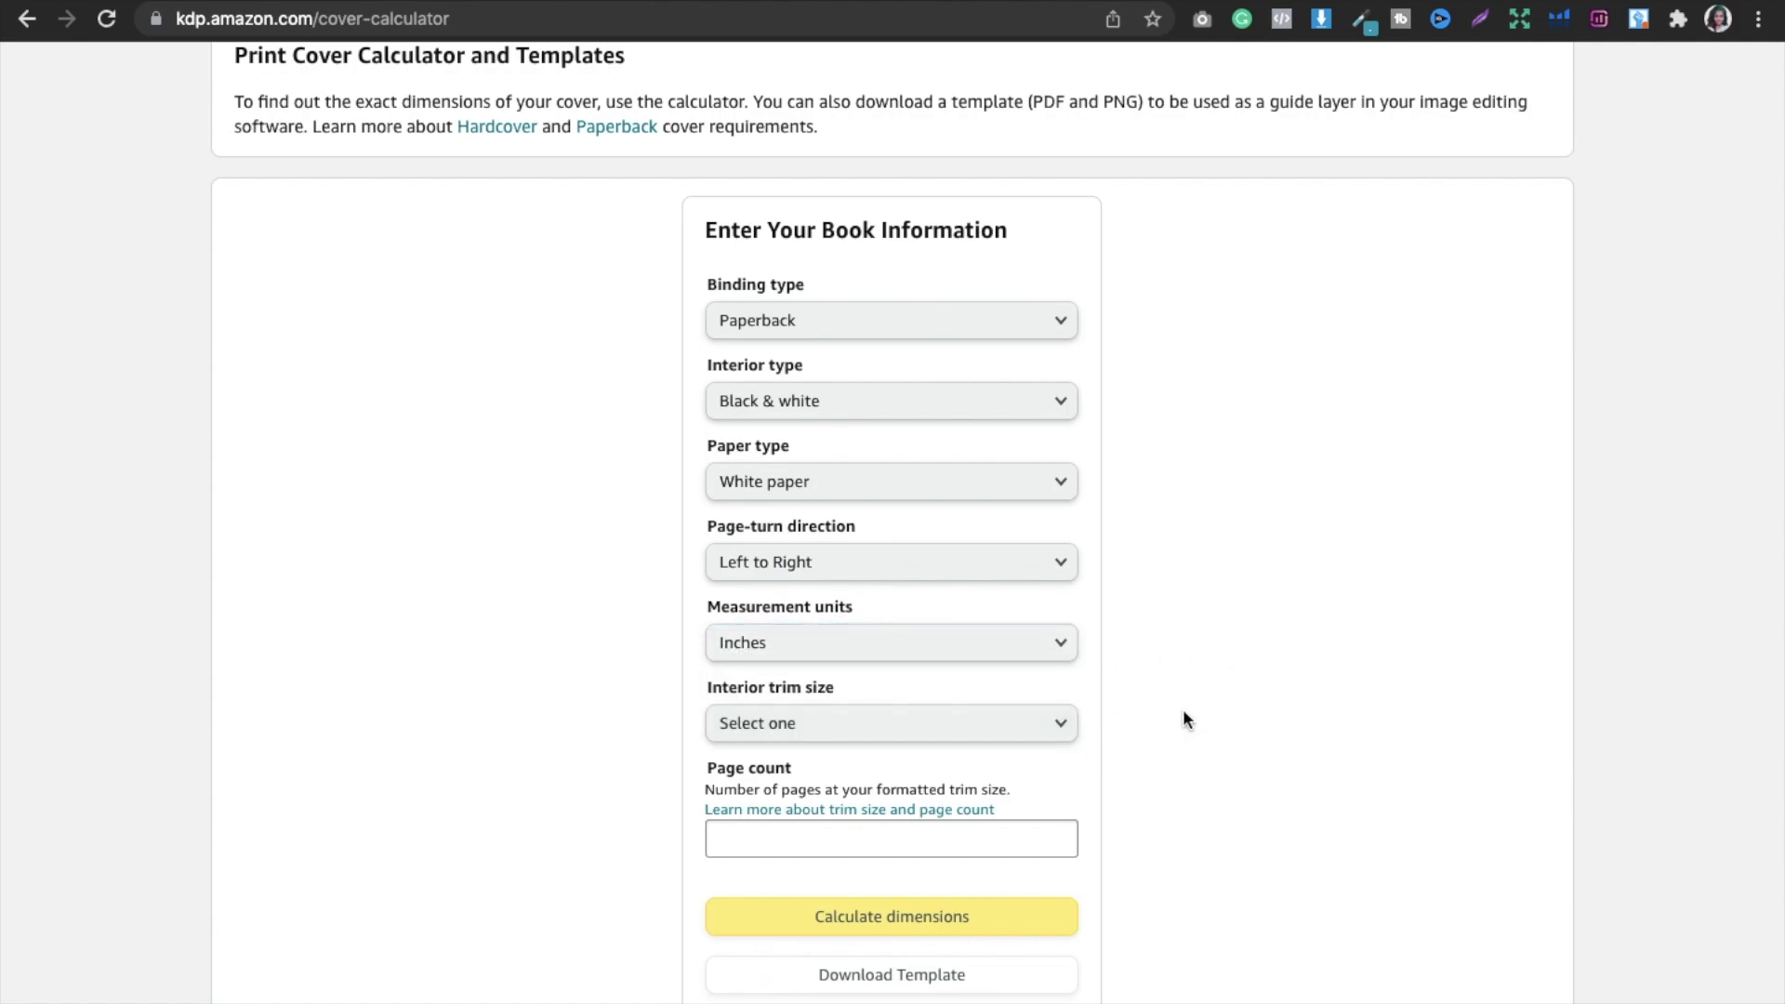
scroll(1183, 712, down, 1)
click(825, 670)
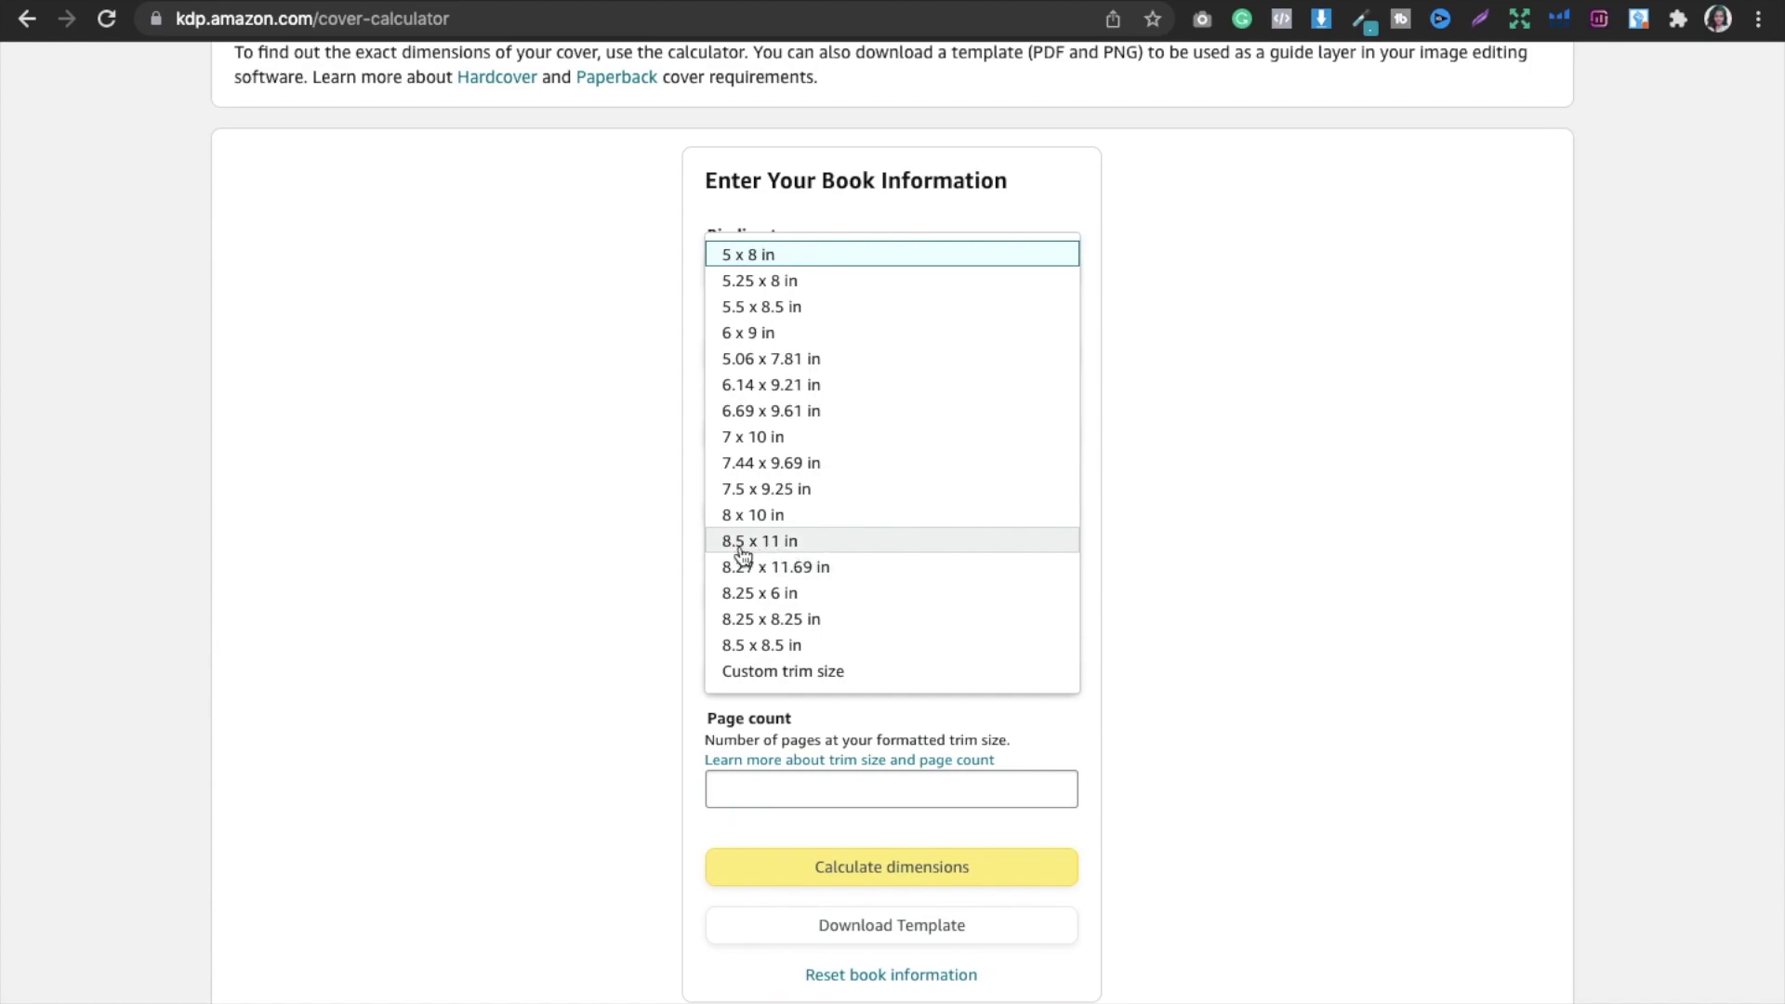
click(771, 332)
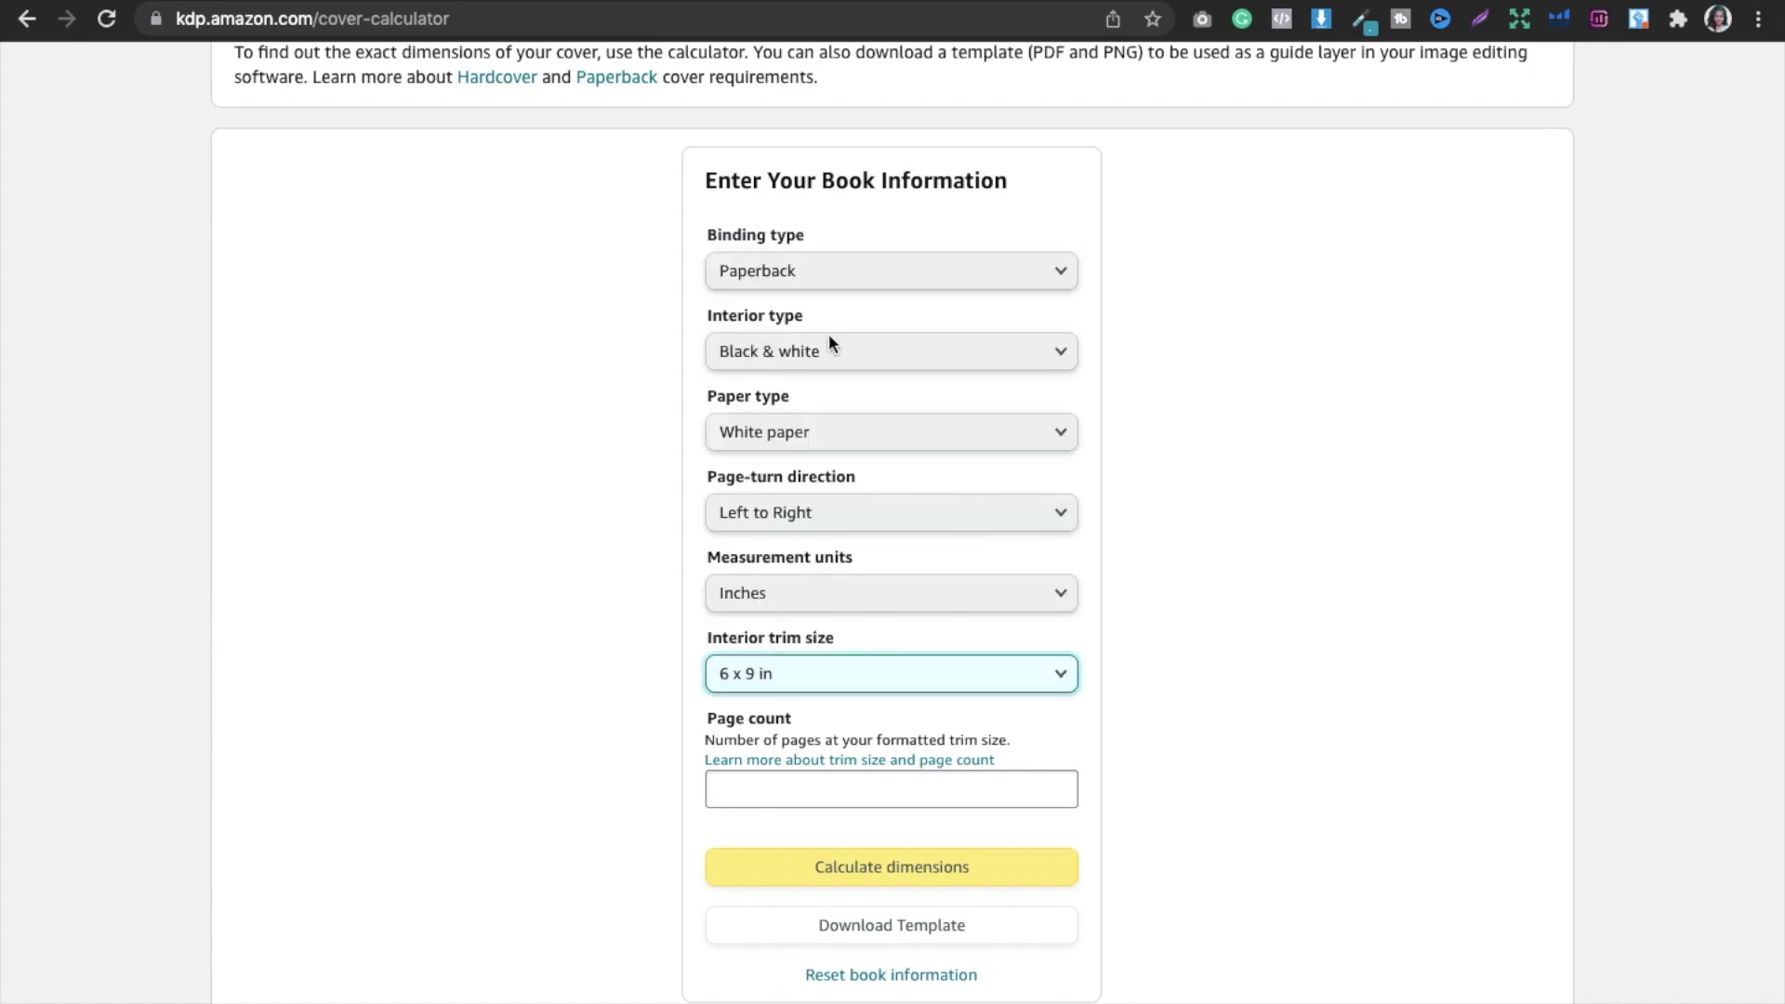
Step: Calculate the cover dimensions for a page count of 120 and download the matching template
click(829, 787)
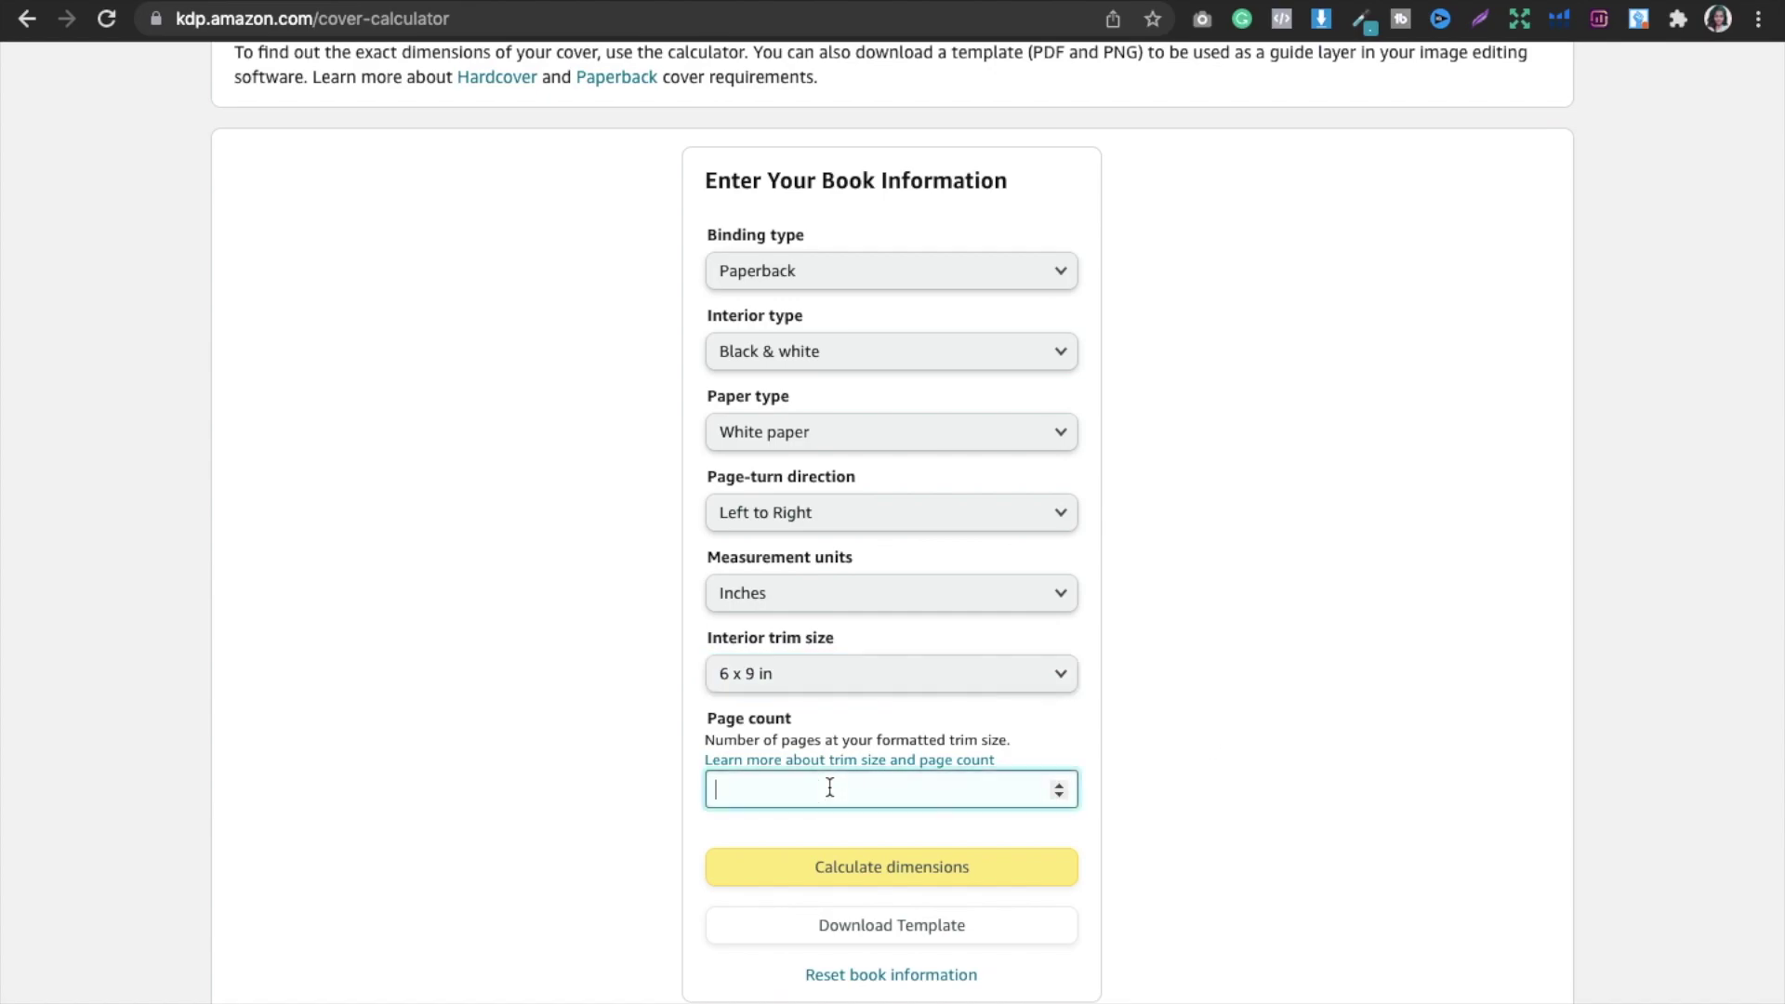
text(120)
click(814, 876)
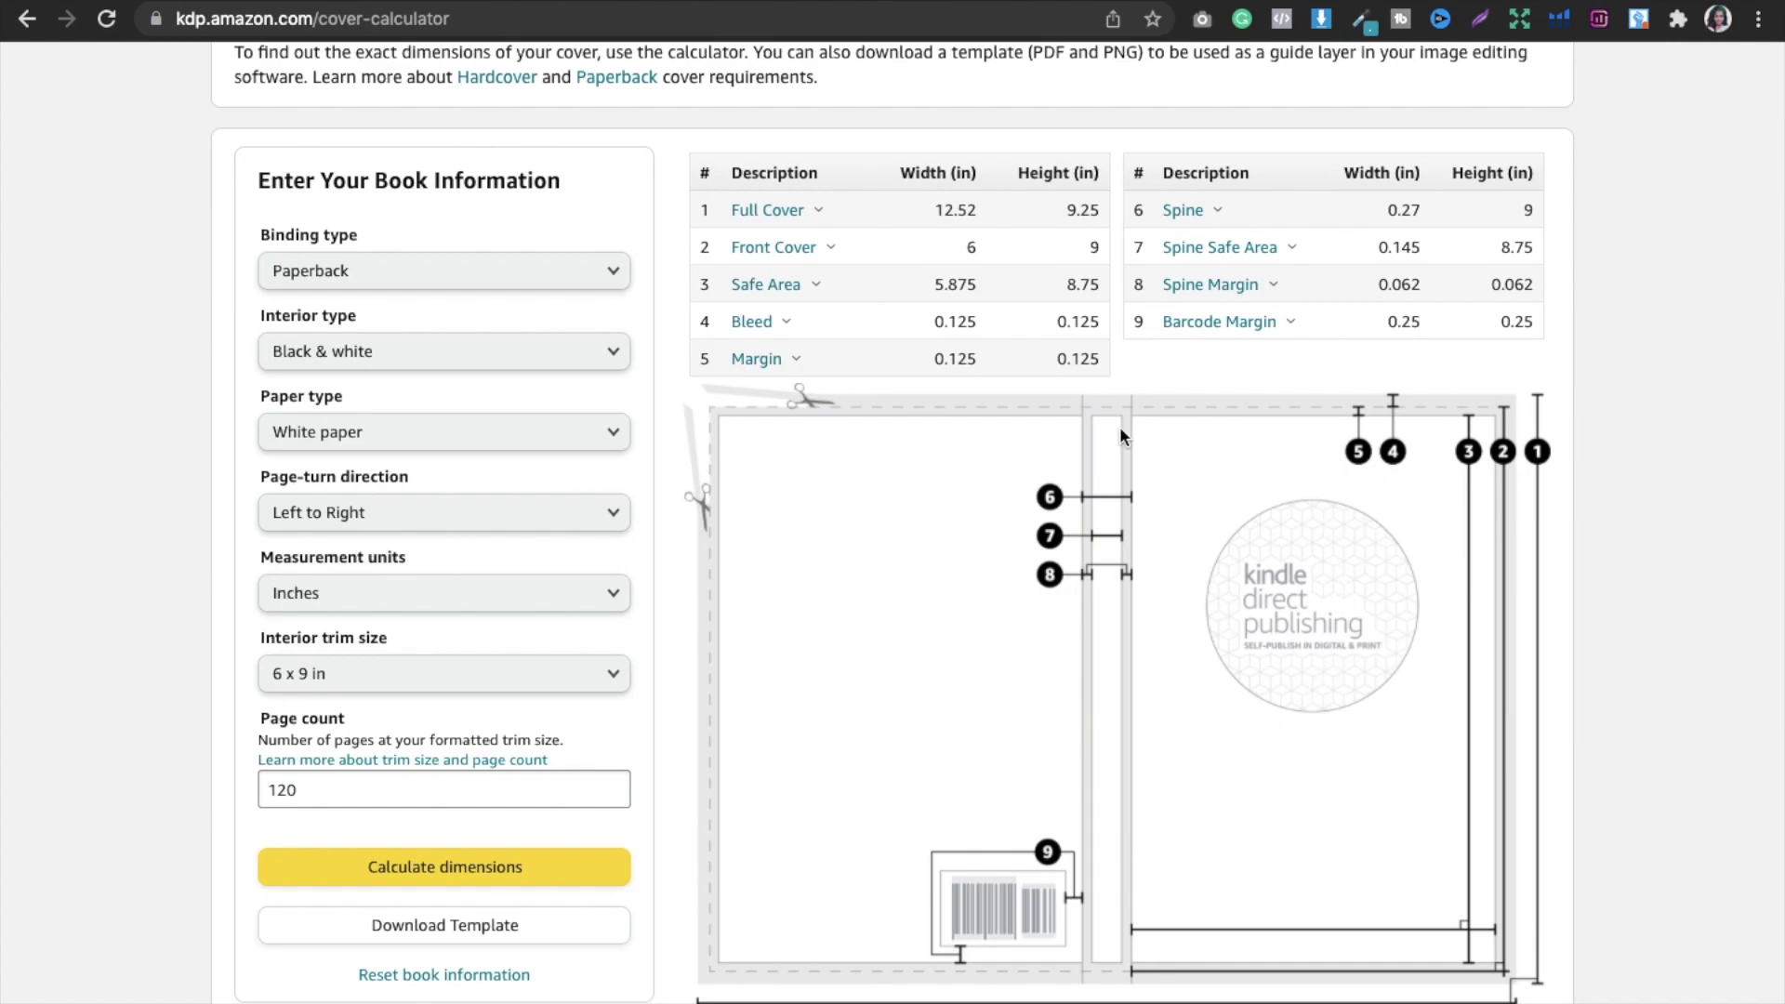
click(431, 936)
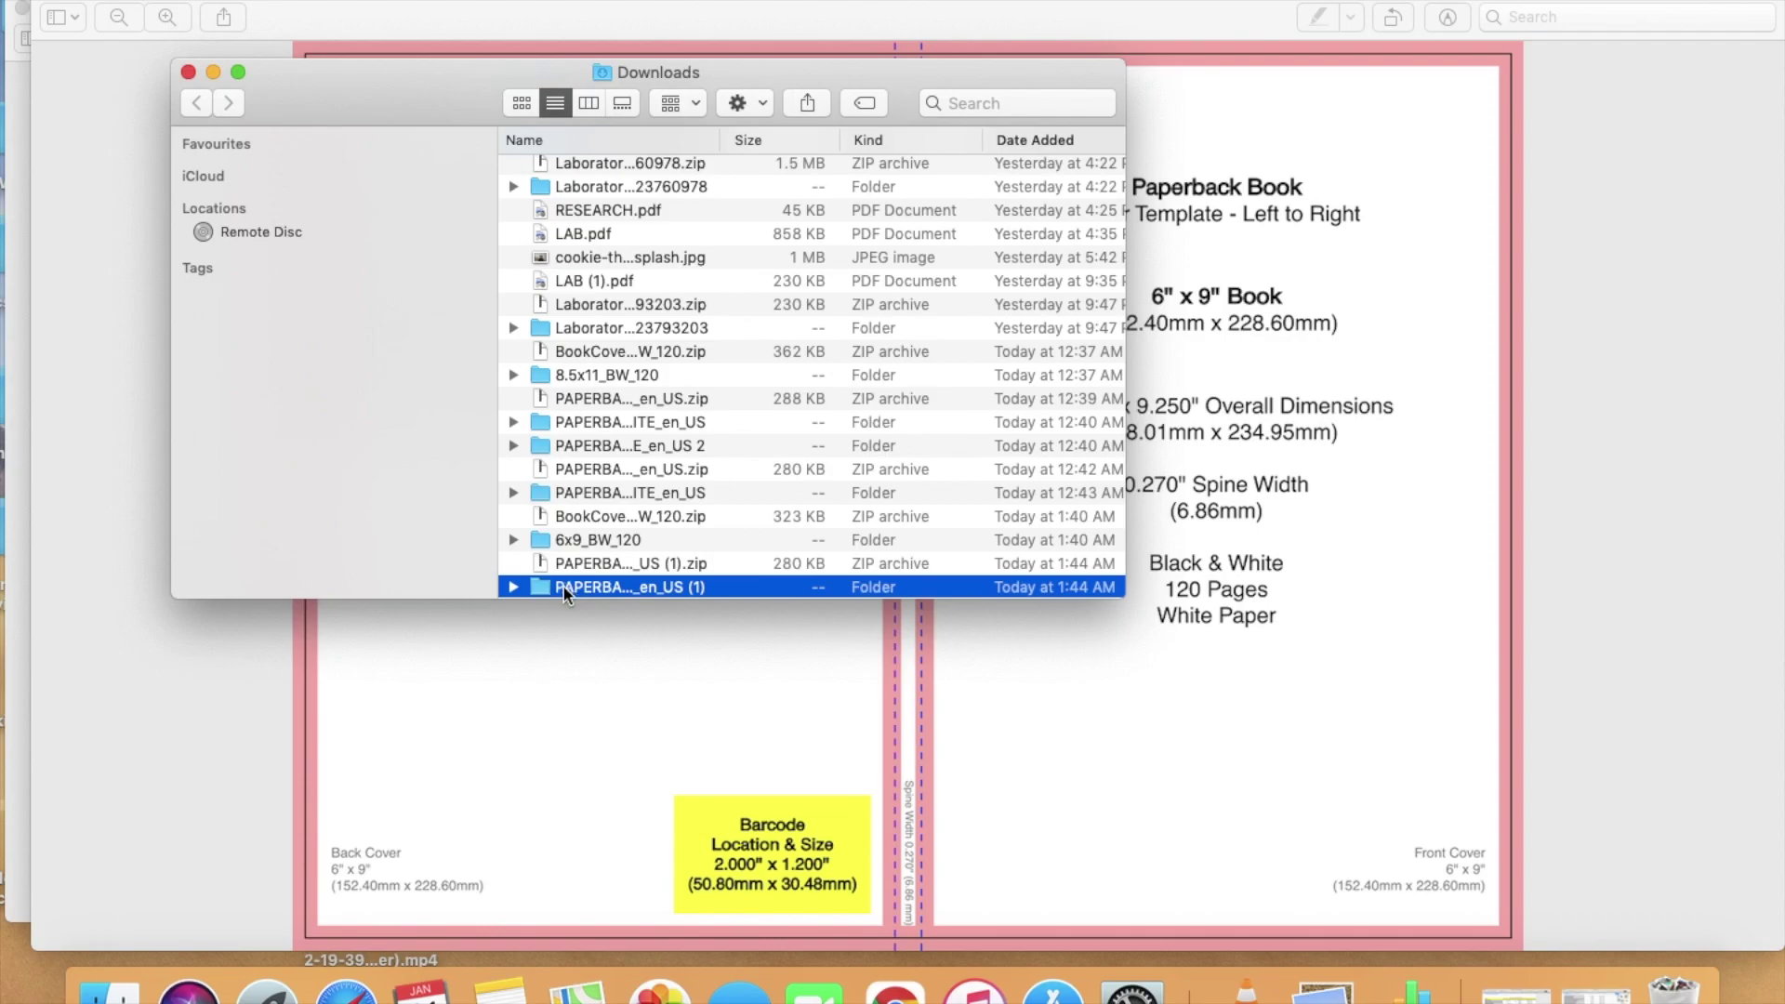
Step: Open the PNG template from the PAPERBACK_6.000x9.000_120_BW_WHITE_en_US (1) download folder and widen its preview window
double_click(563, 588)
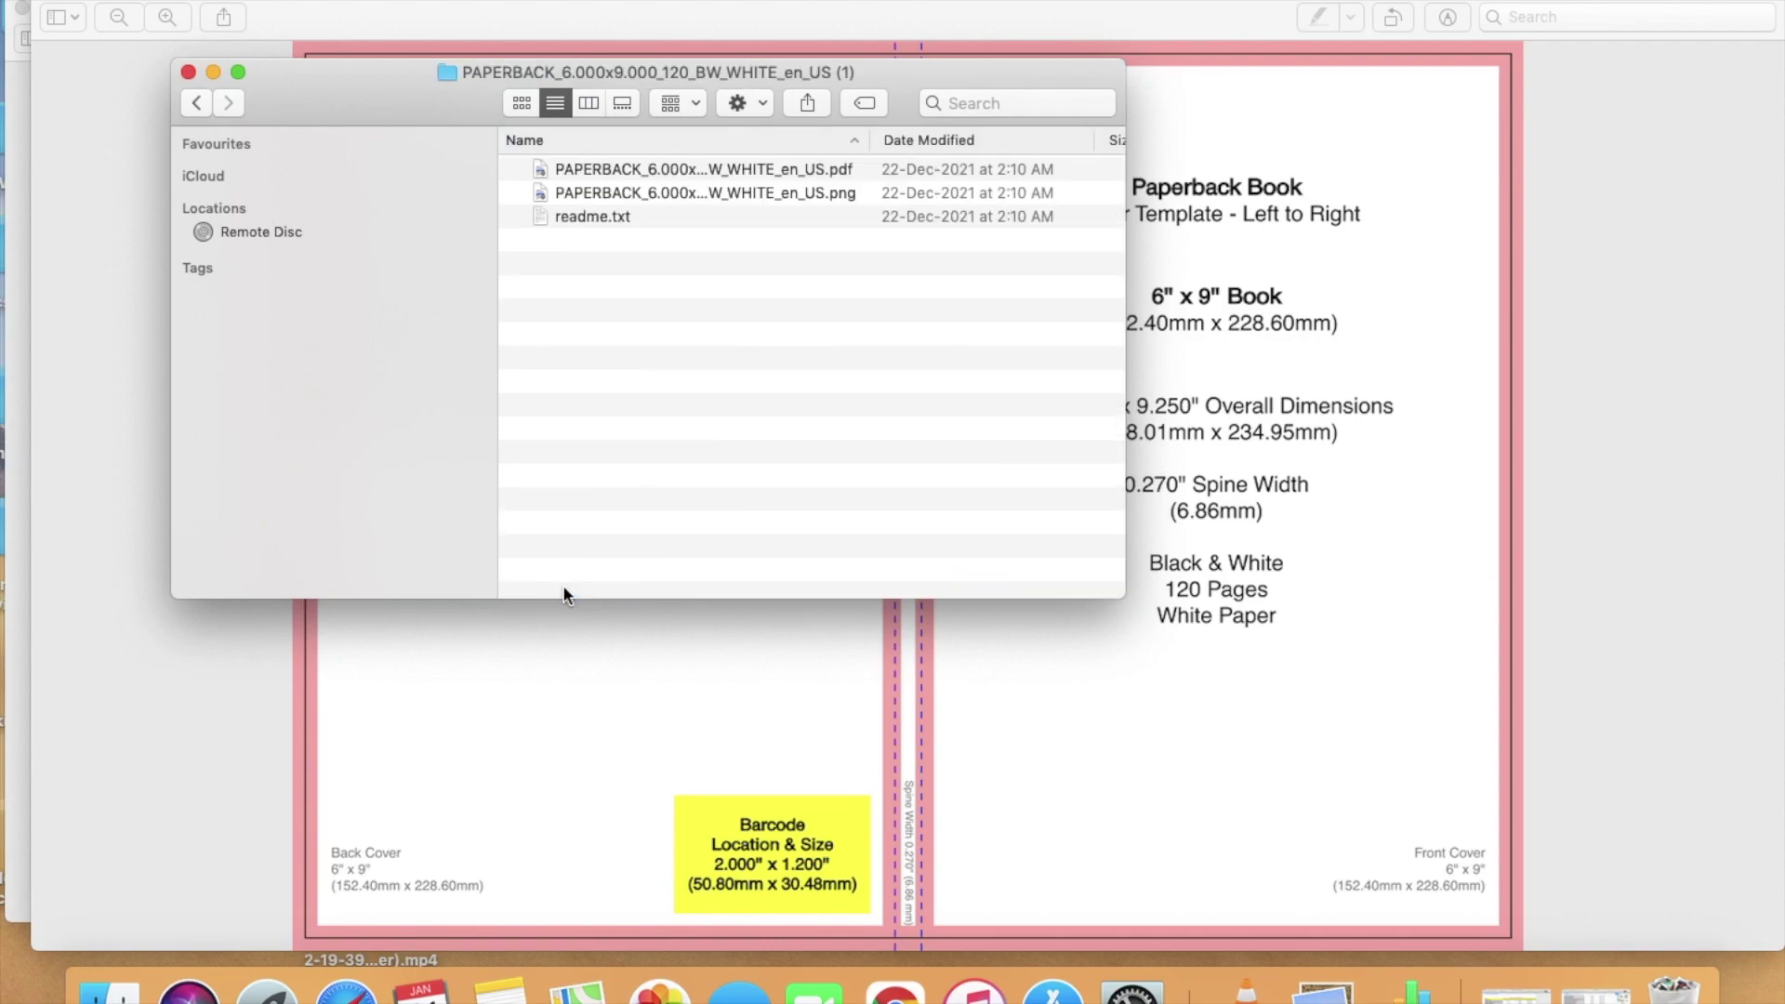
click(621, 193)
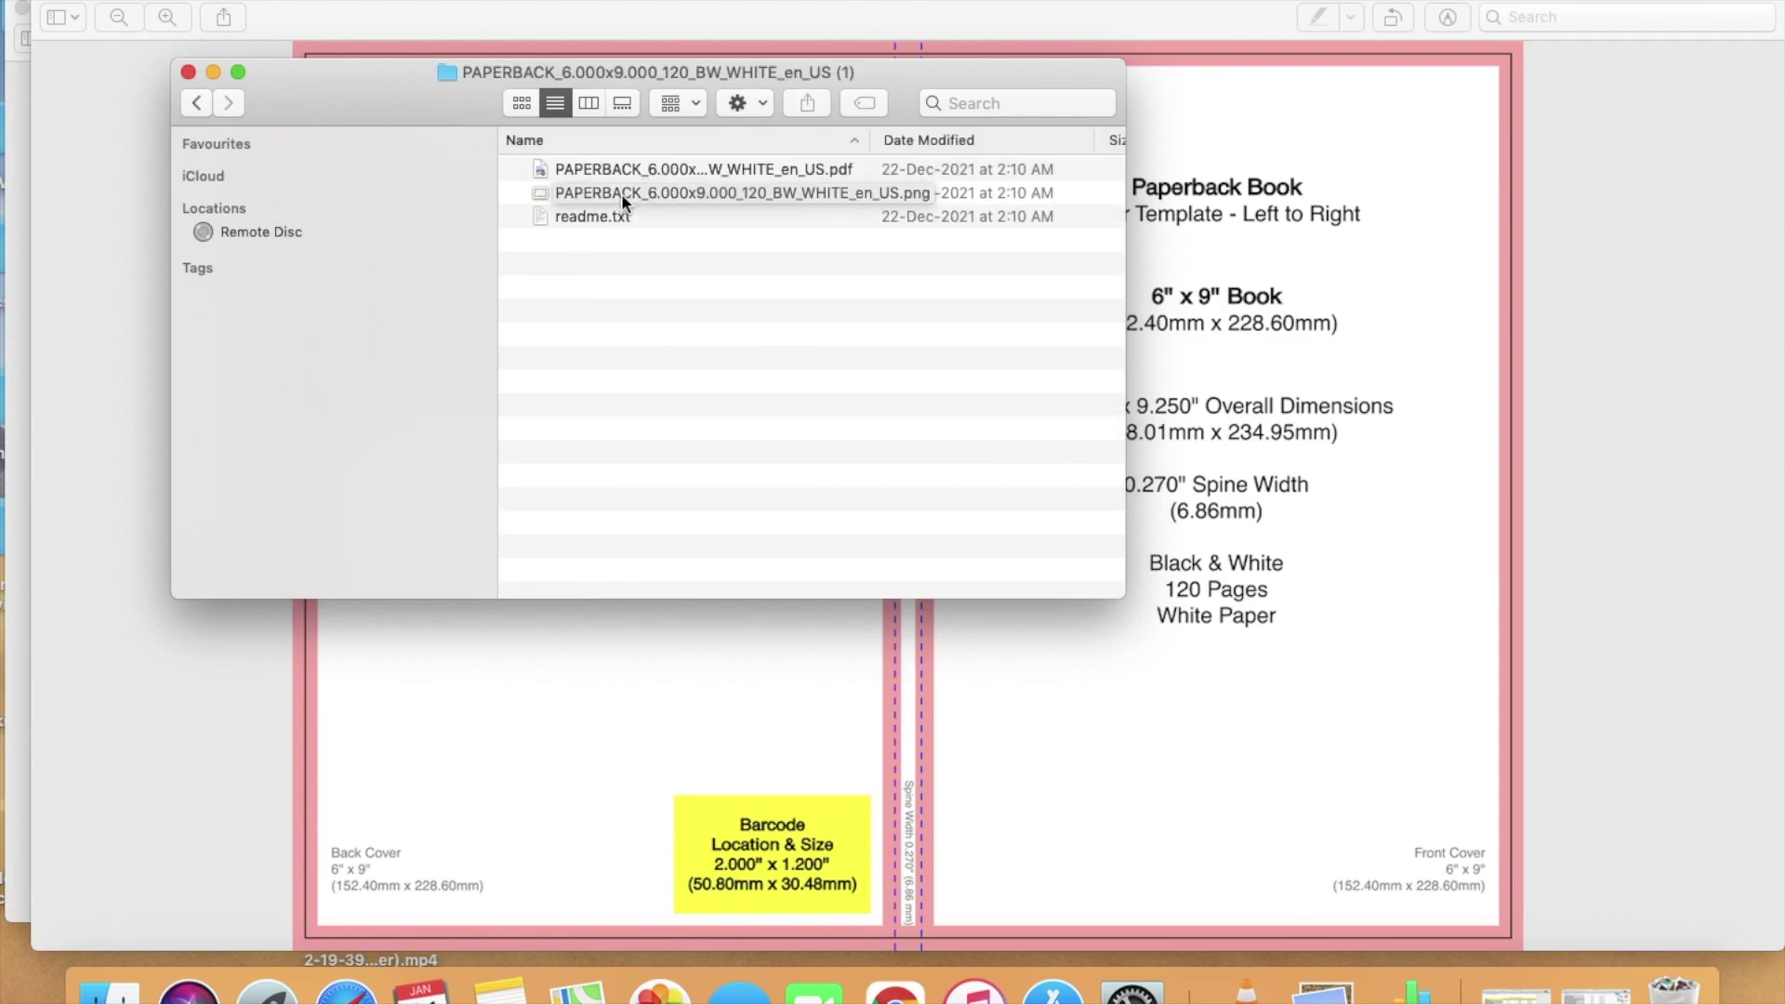
drag(621, 193, 673, 191)
double_click(673, 191)
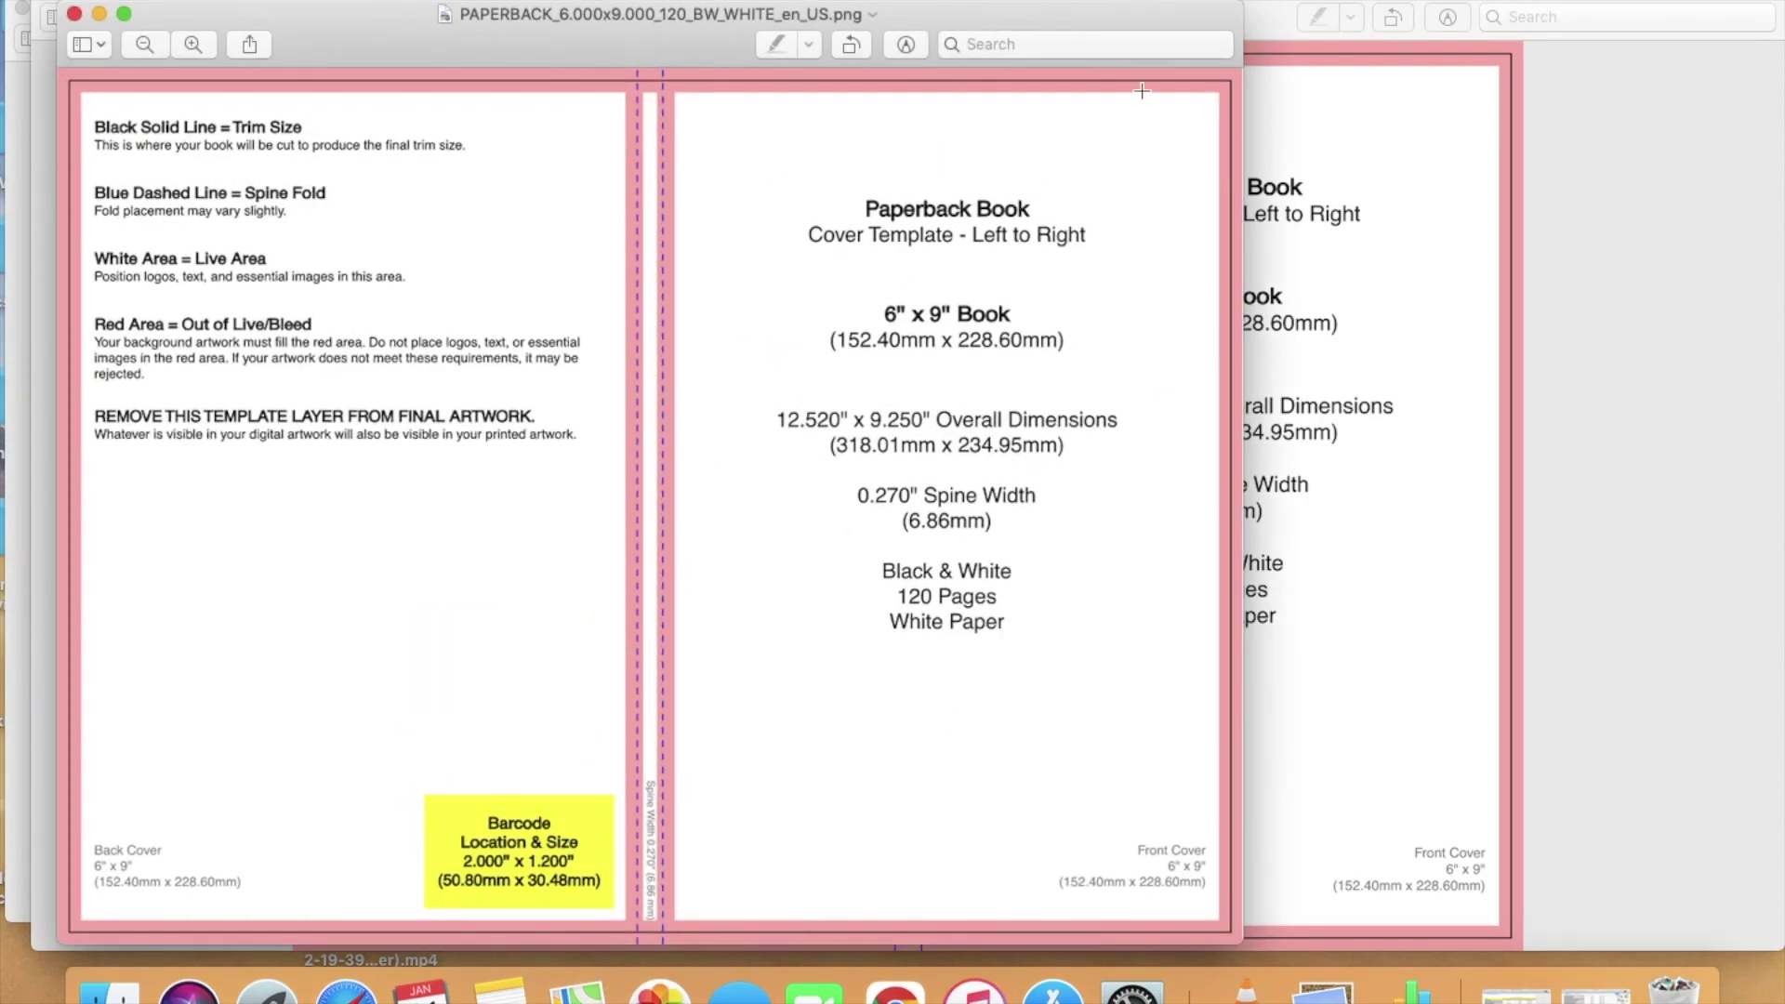
drag(1239, 13, 1510, 2)
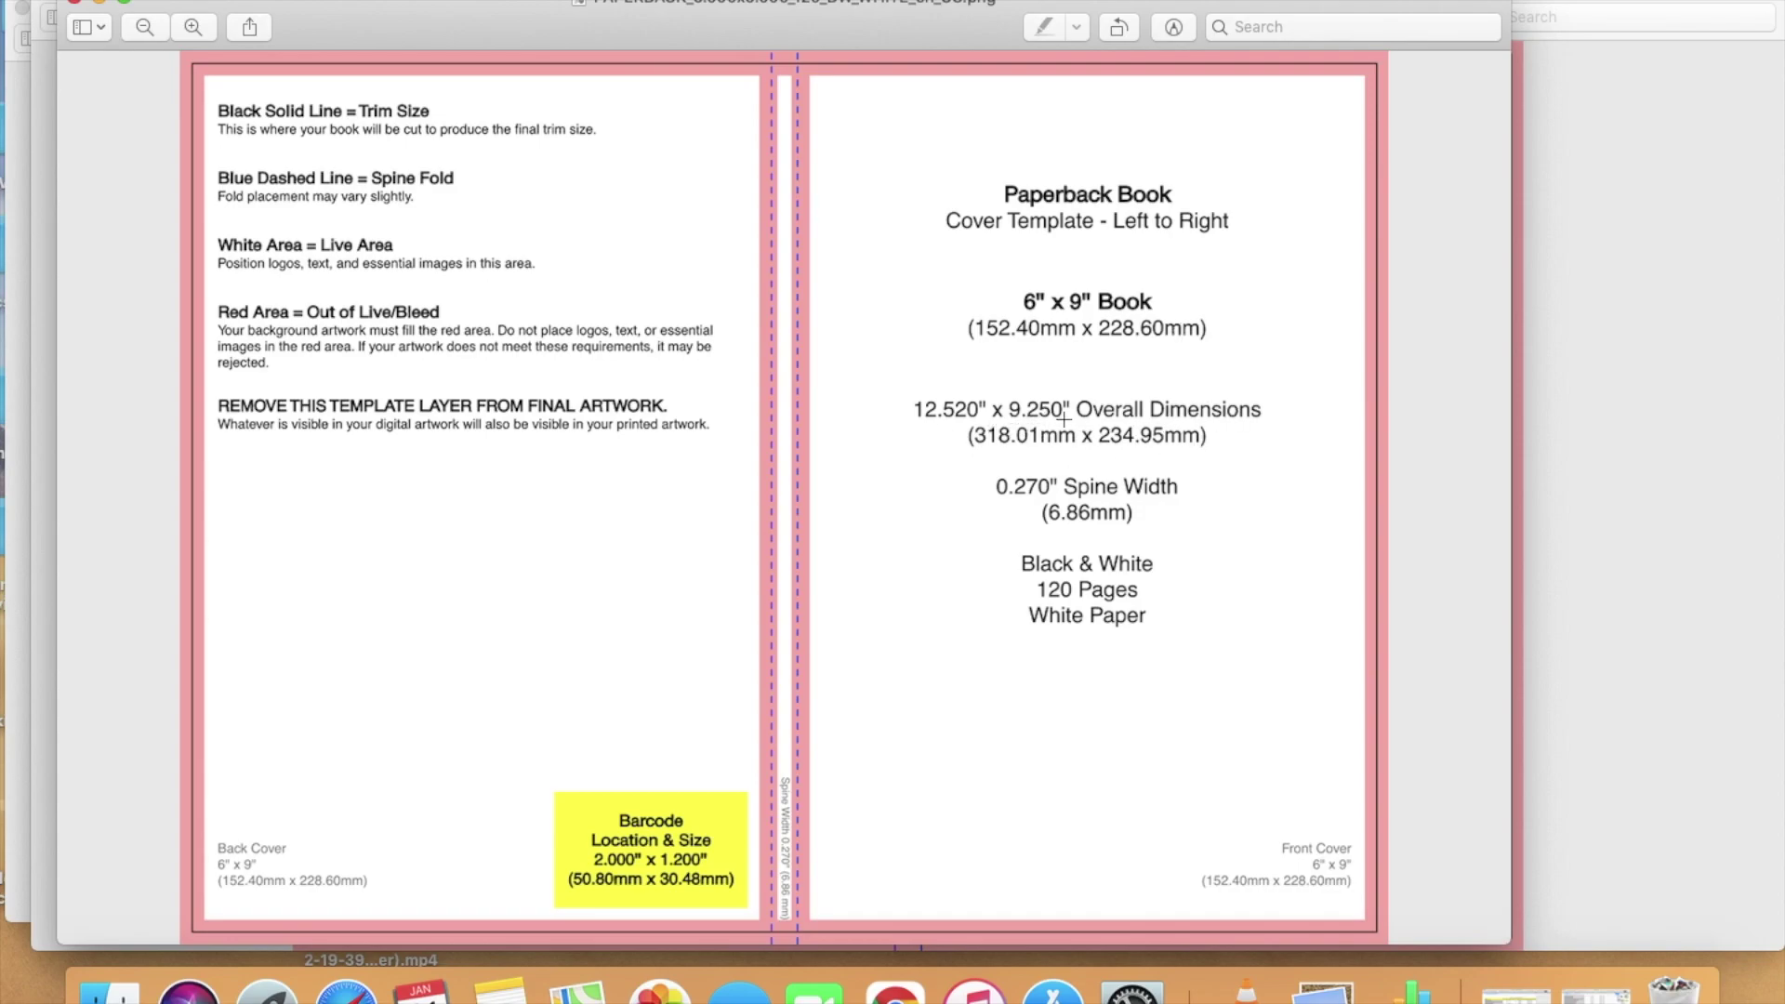
click(930, 425)
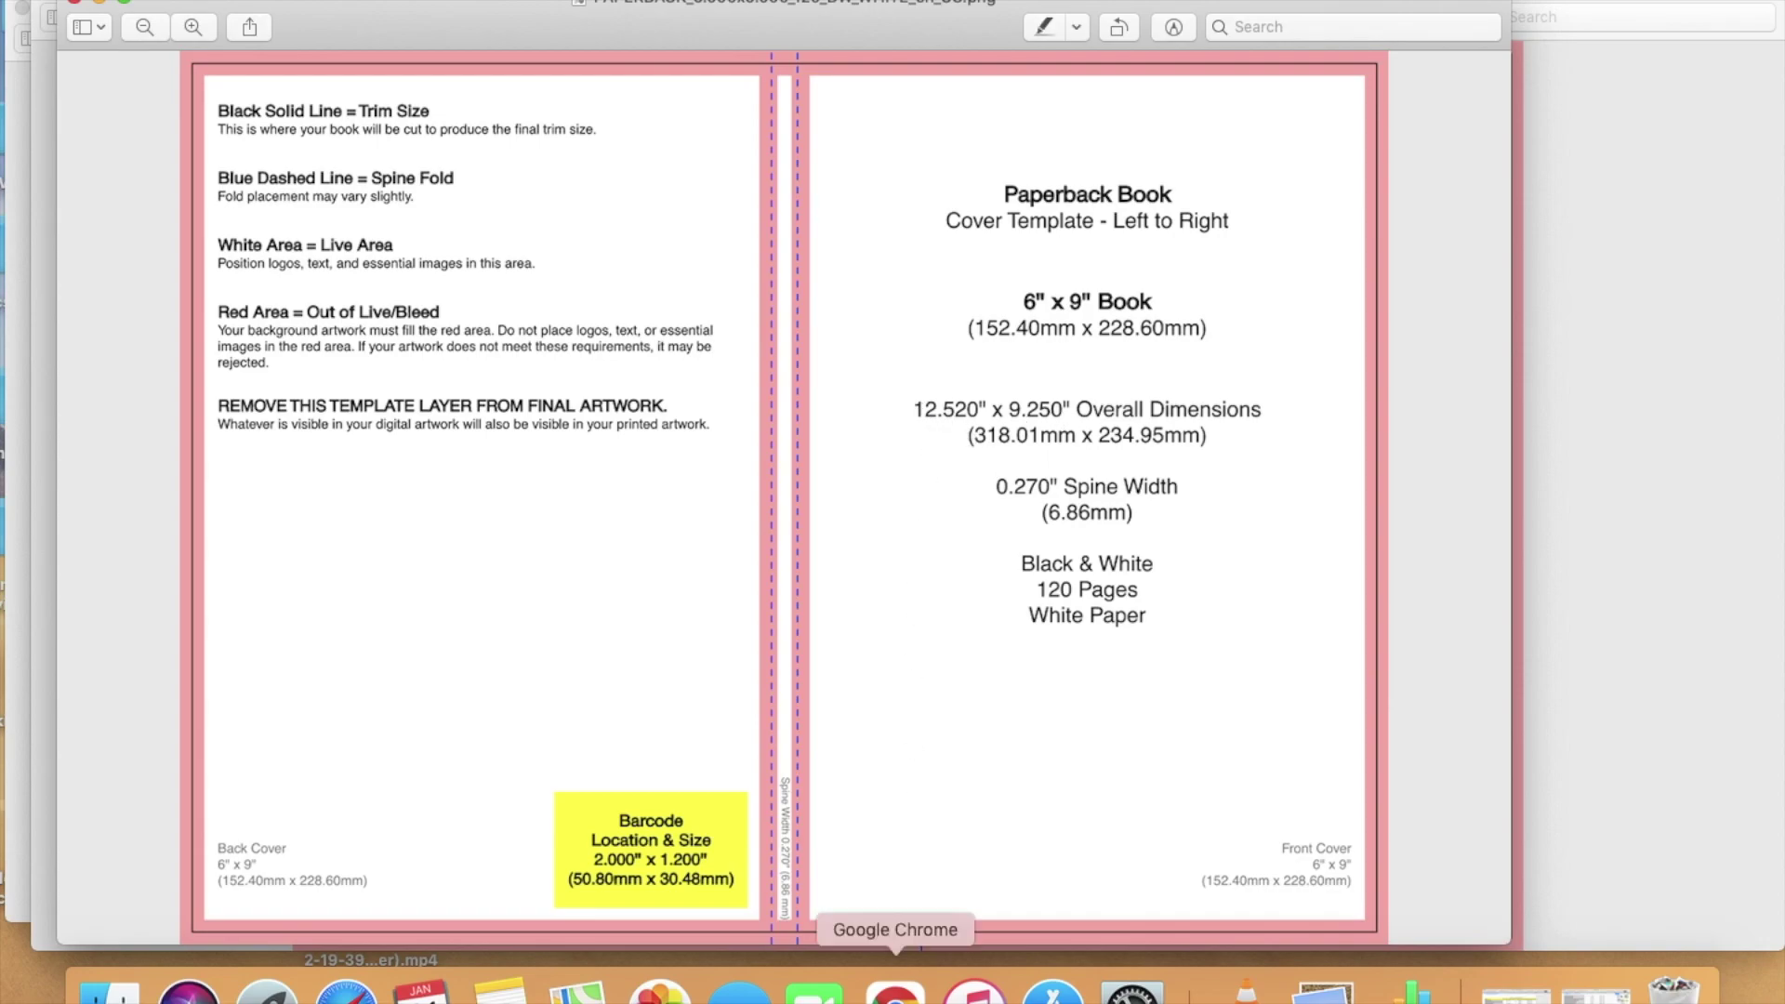
Step: Switch to the Canva home page in Google Chrome and take the browser out of full screen beside the template preview
click(895, 993)
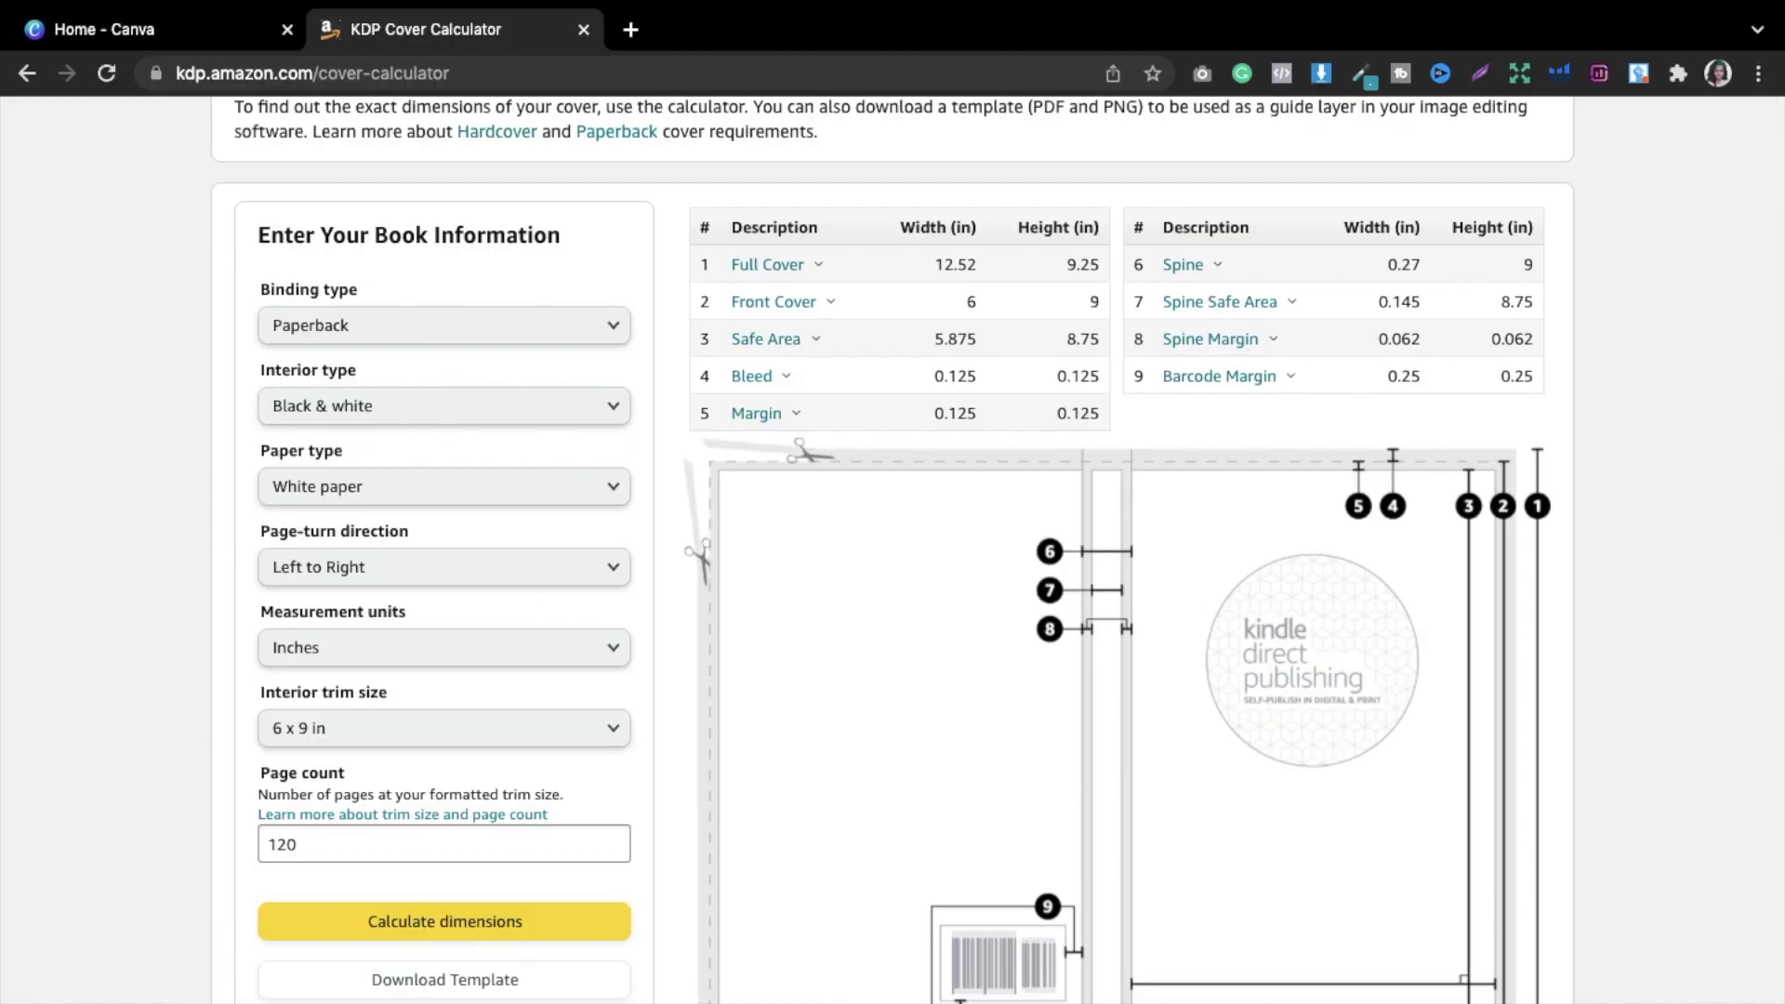
click(158, 29)
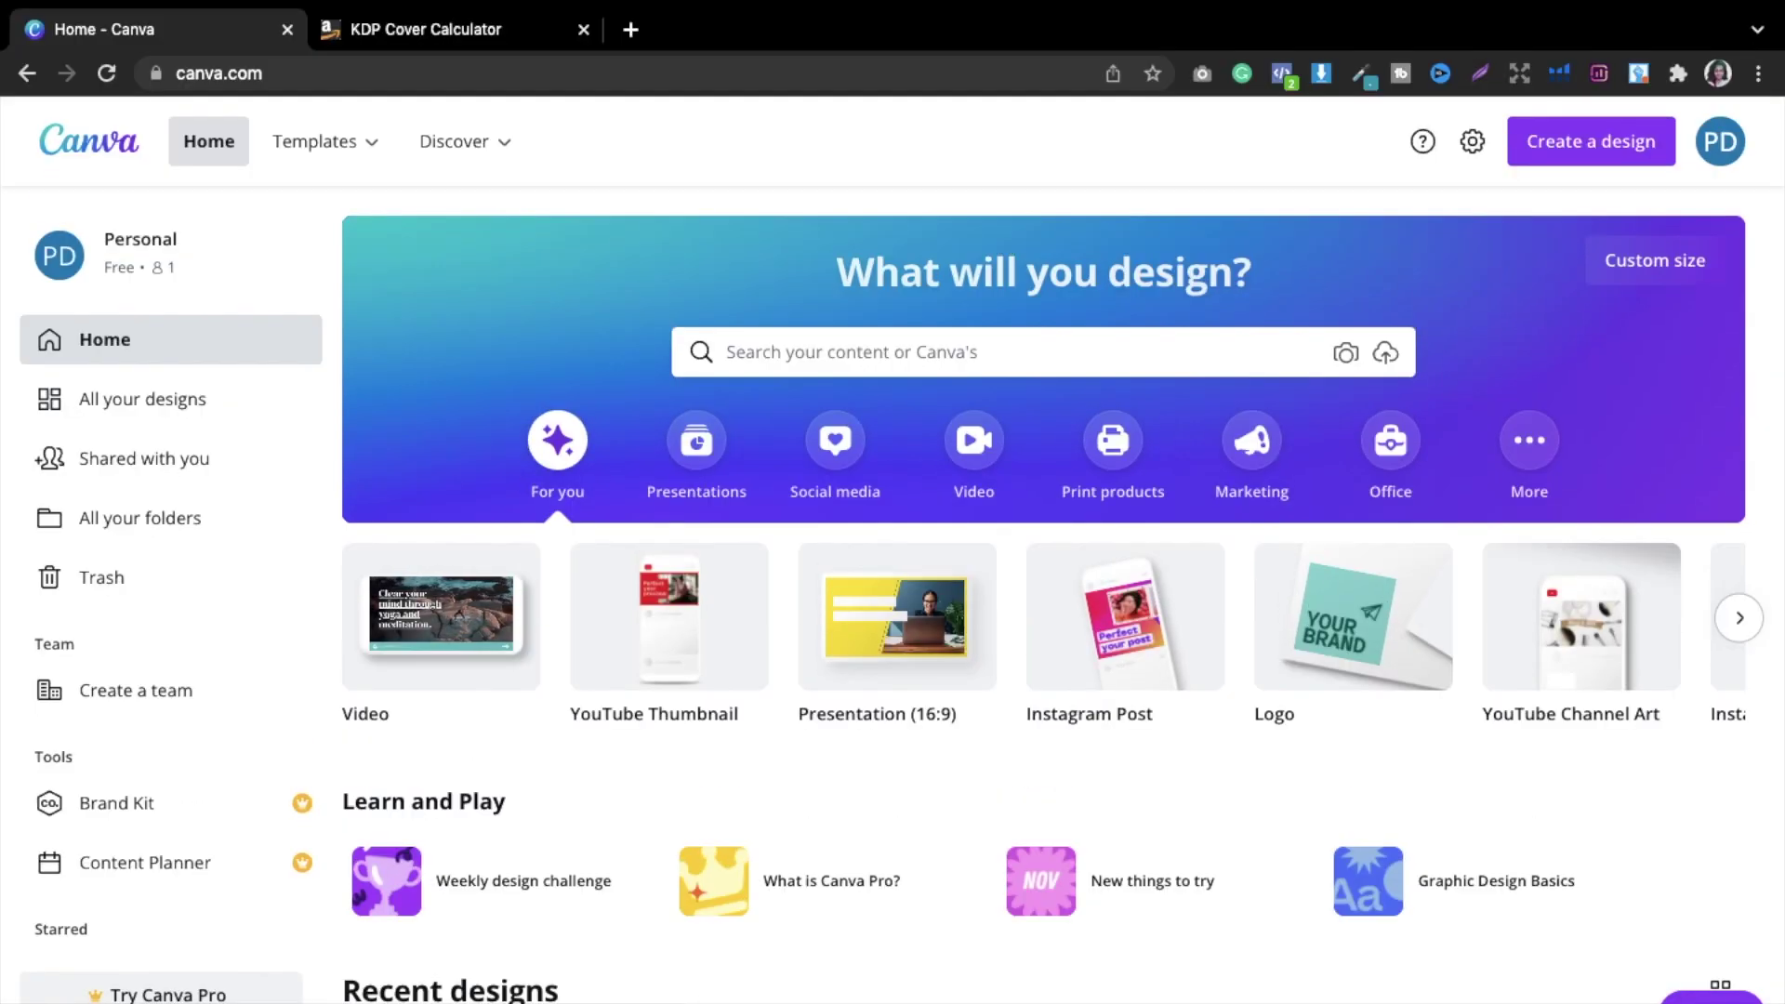
click(71, 19)
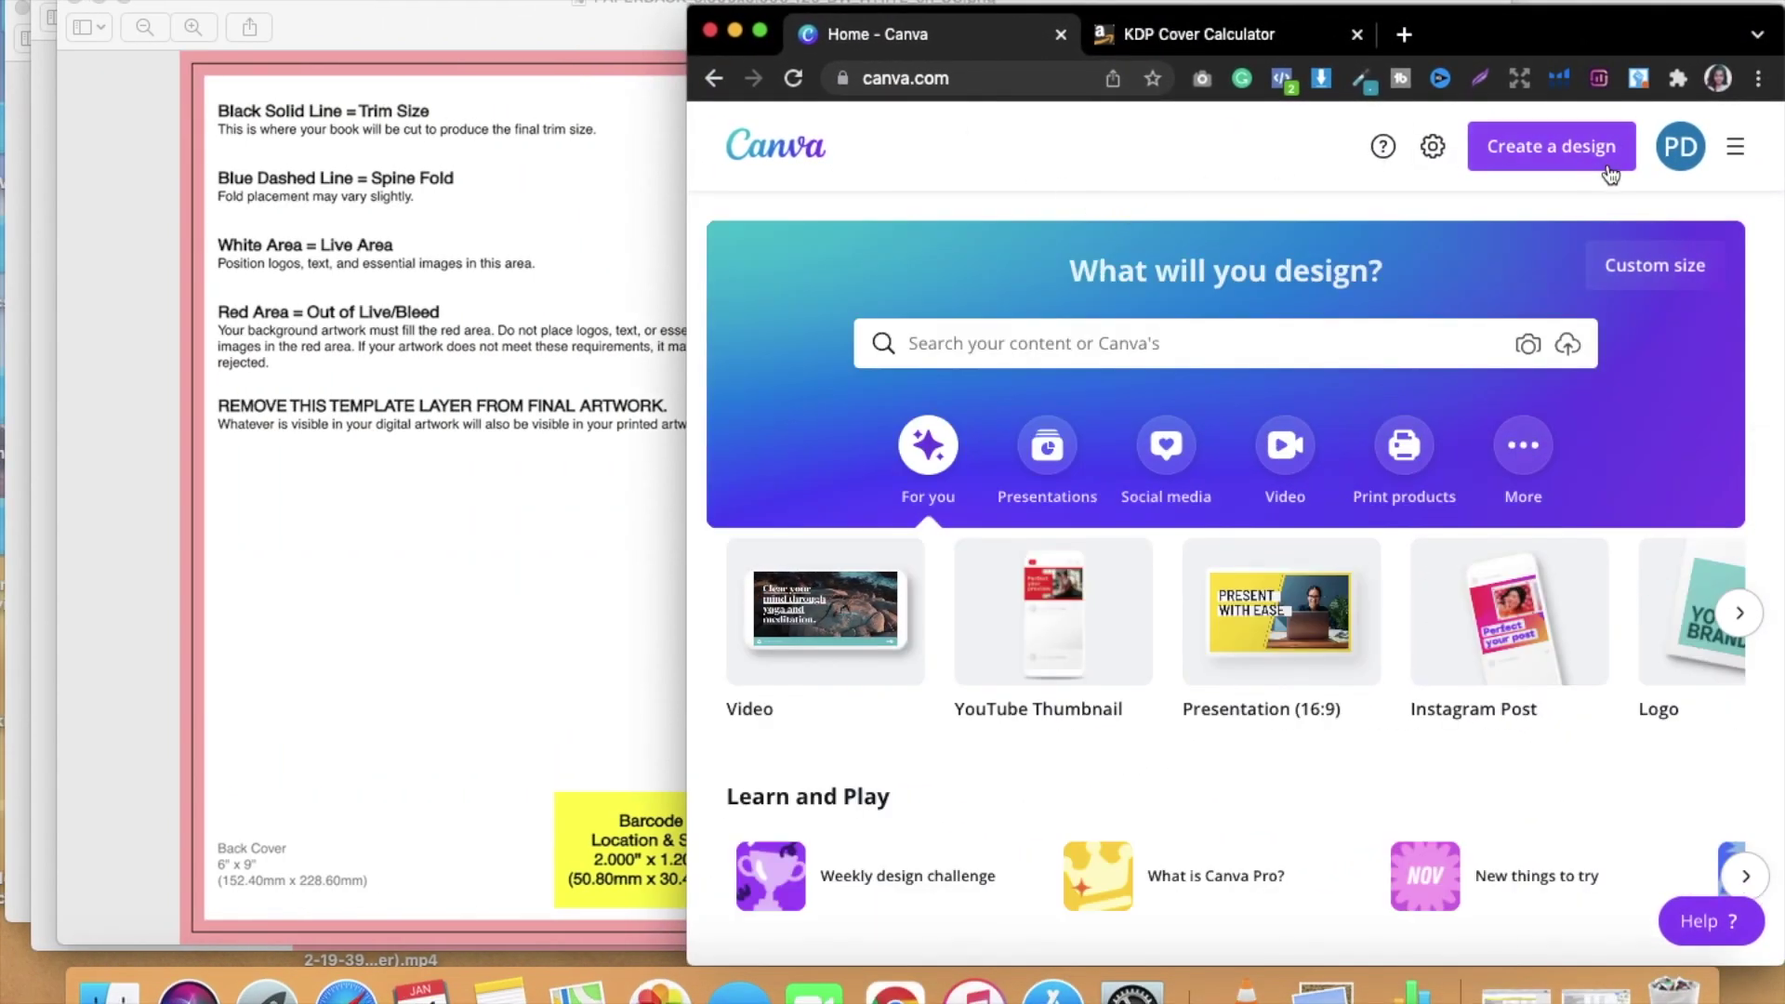
Step: Start a custom-size design with inches as the unit and shift the browser window over the template preview
click(1582, 151)
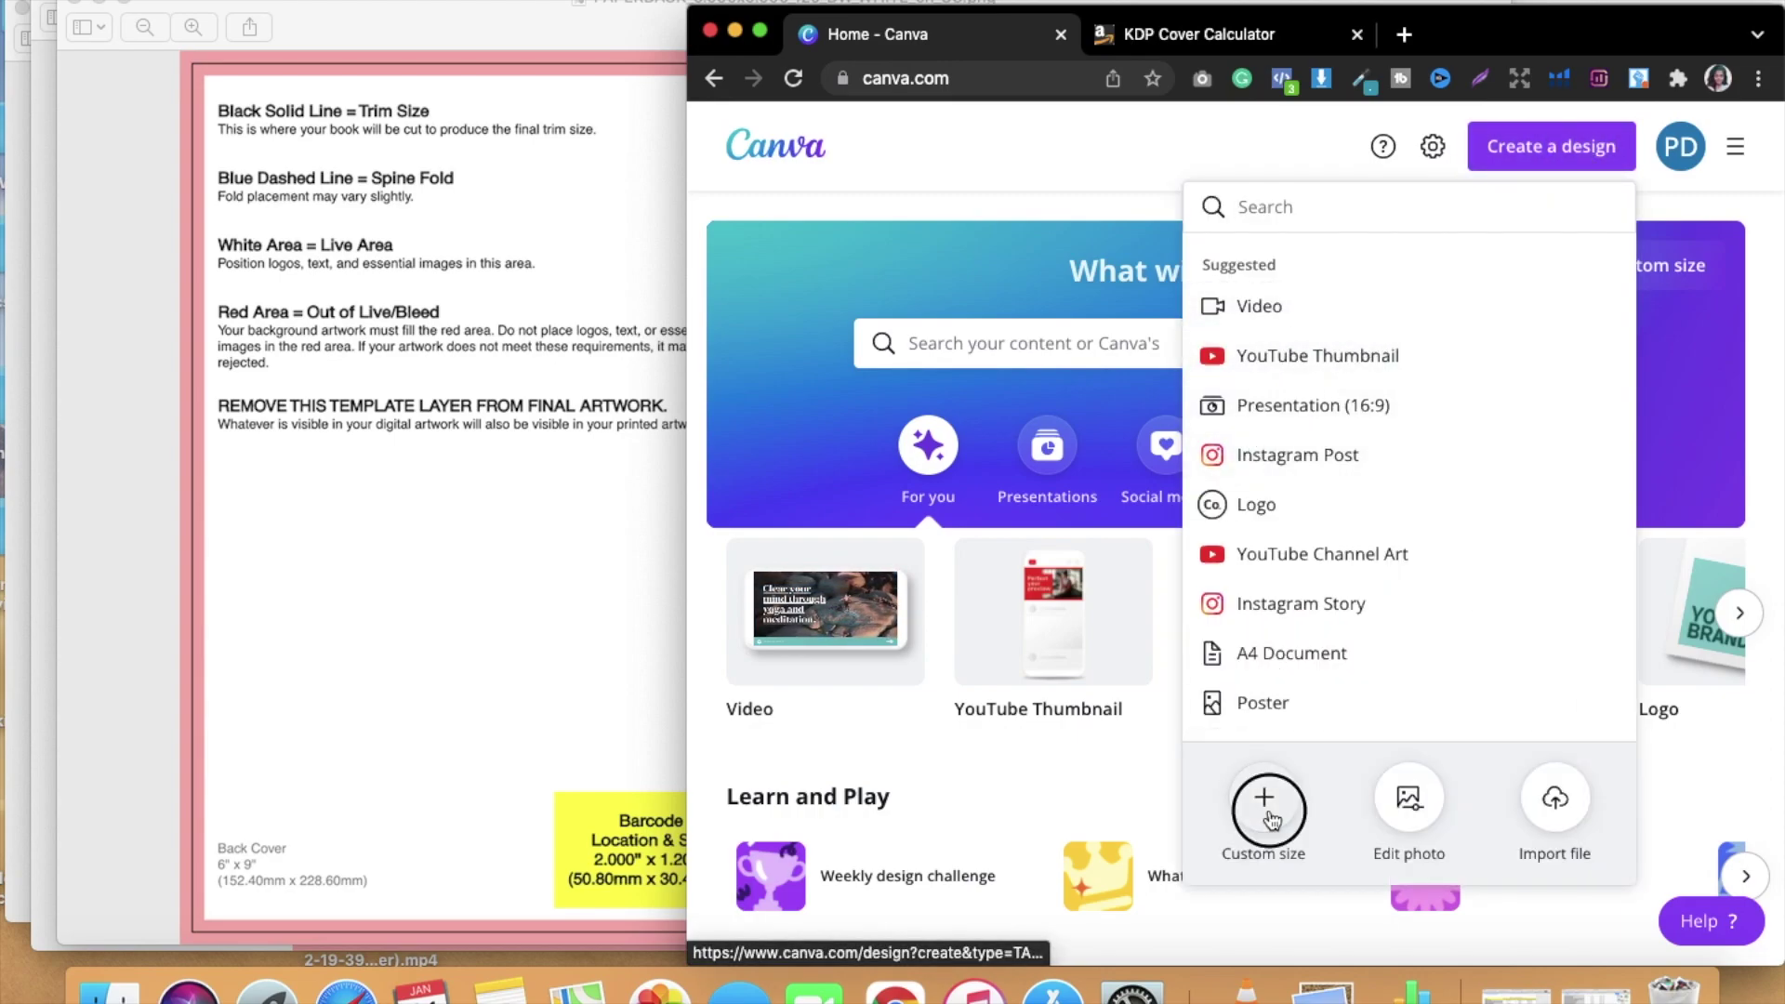
click(1264, 798)
click(1519, 320)
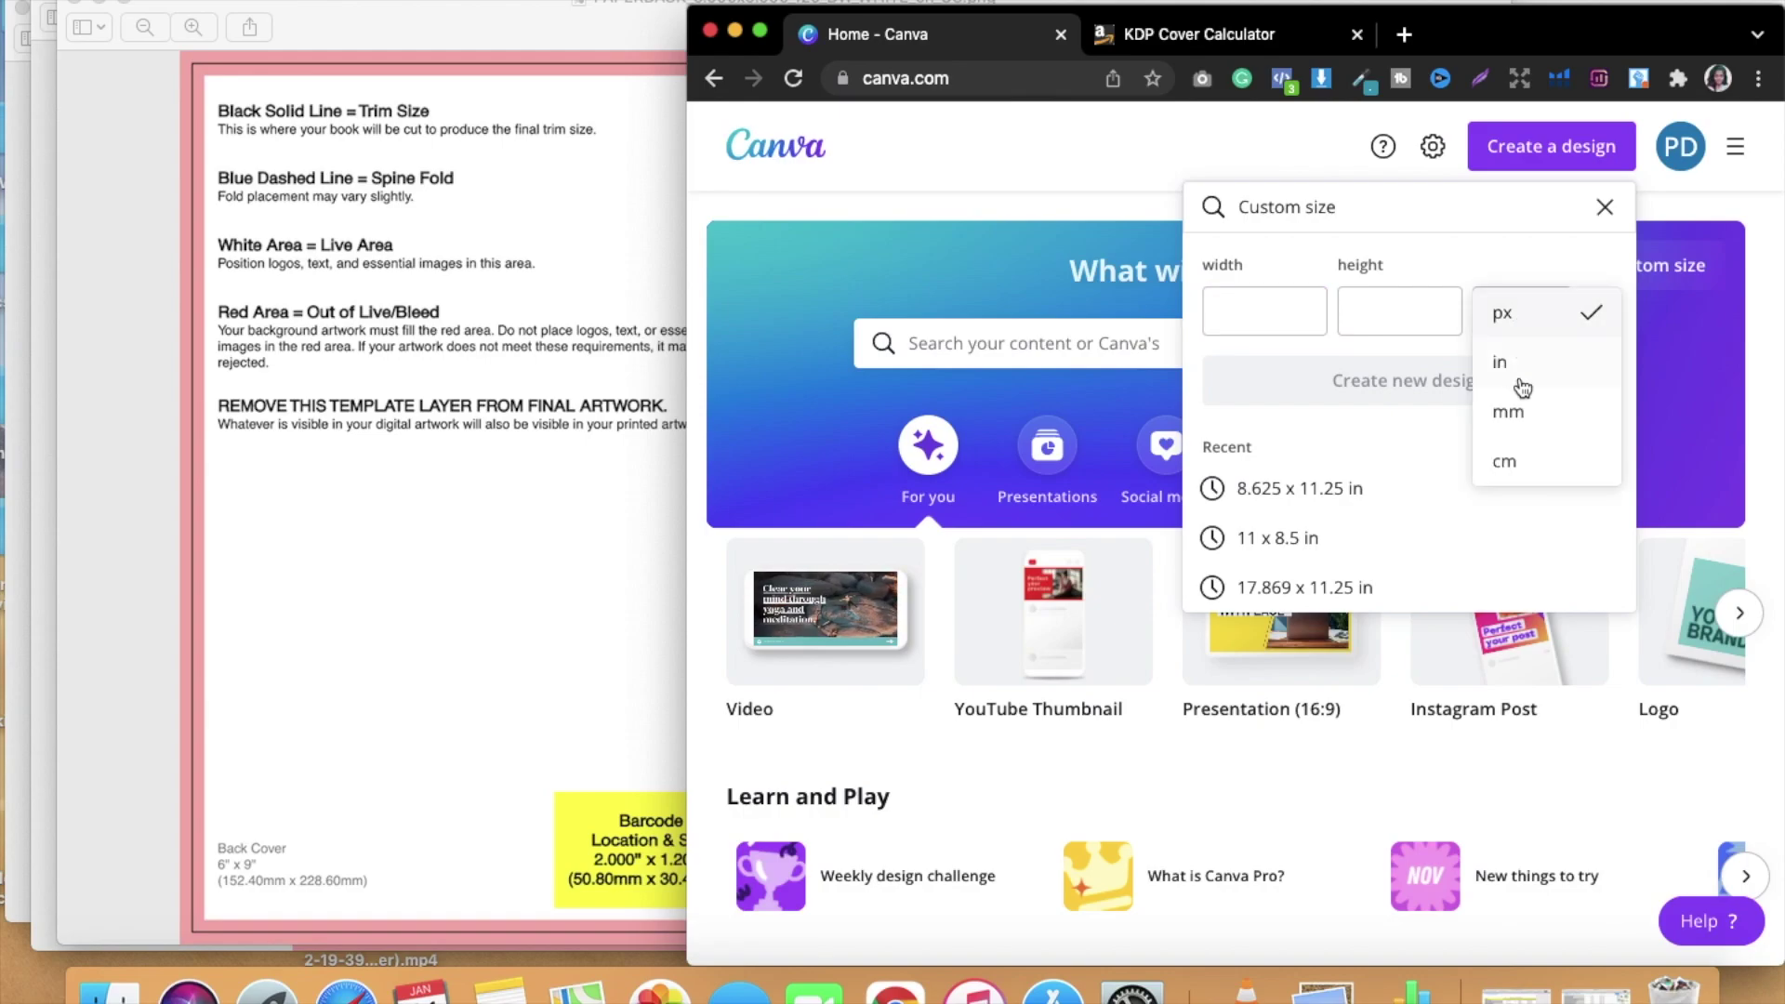
click(1518, 366)
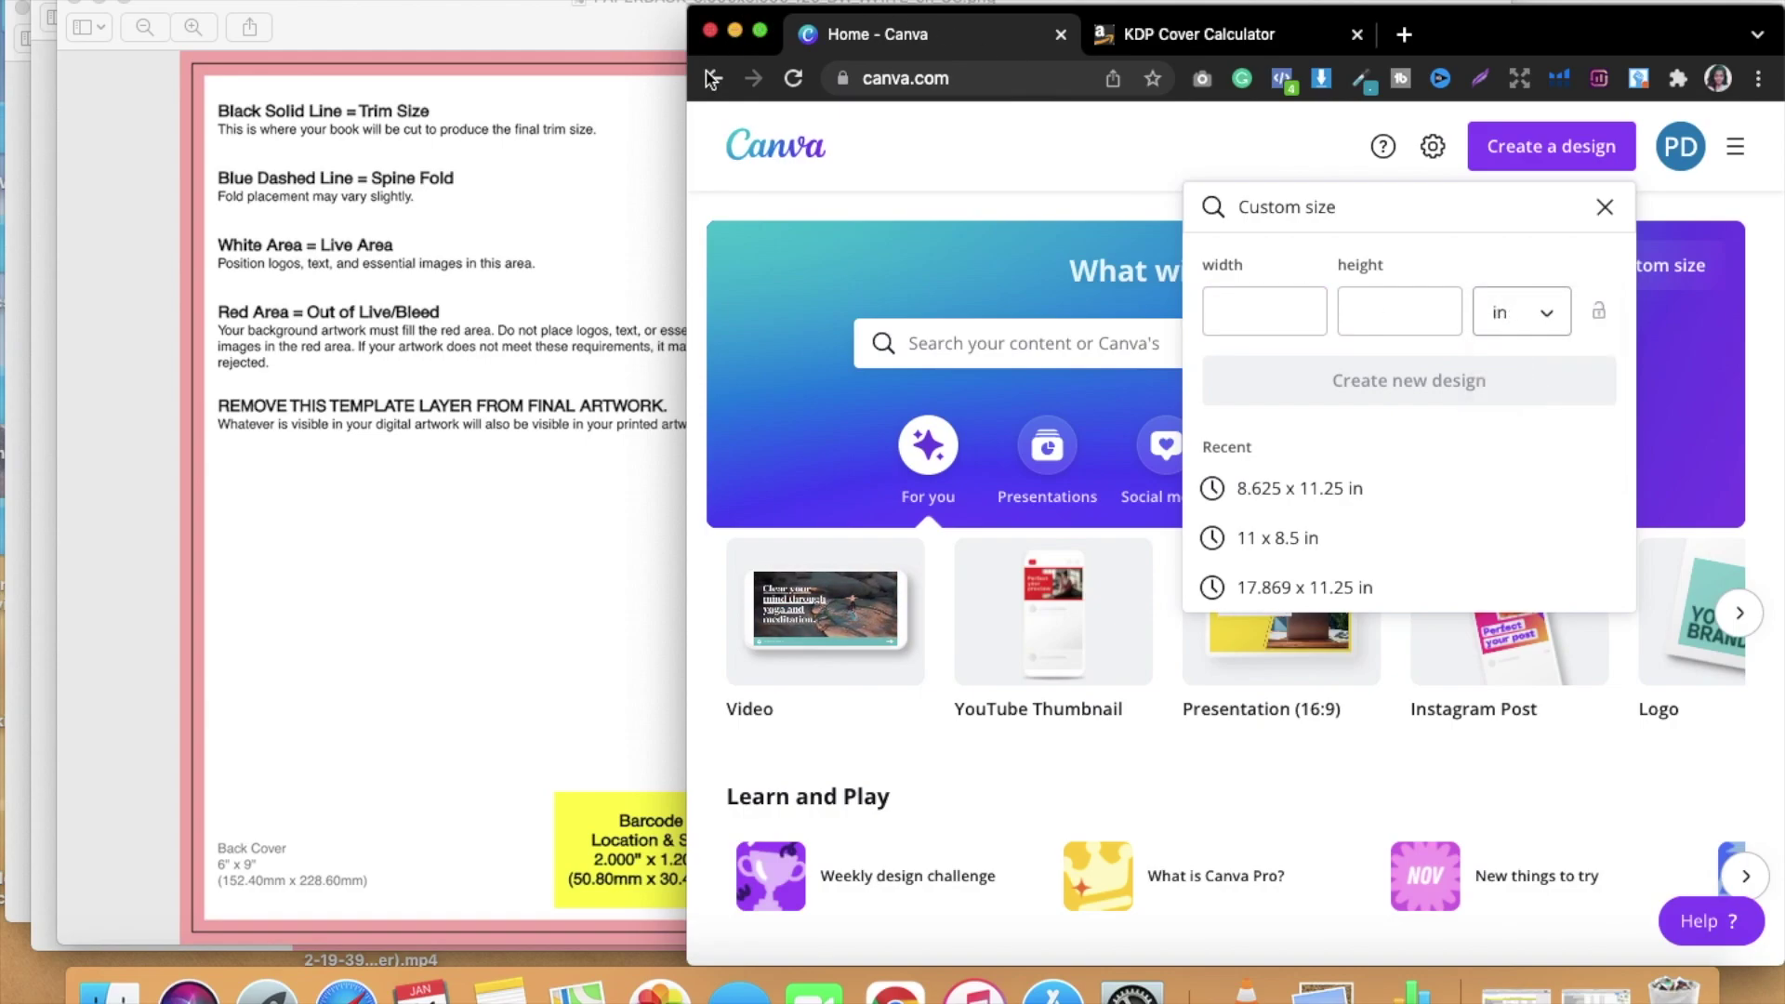
click(714, 141)
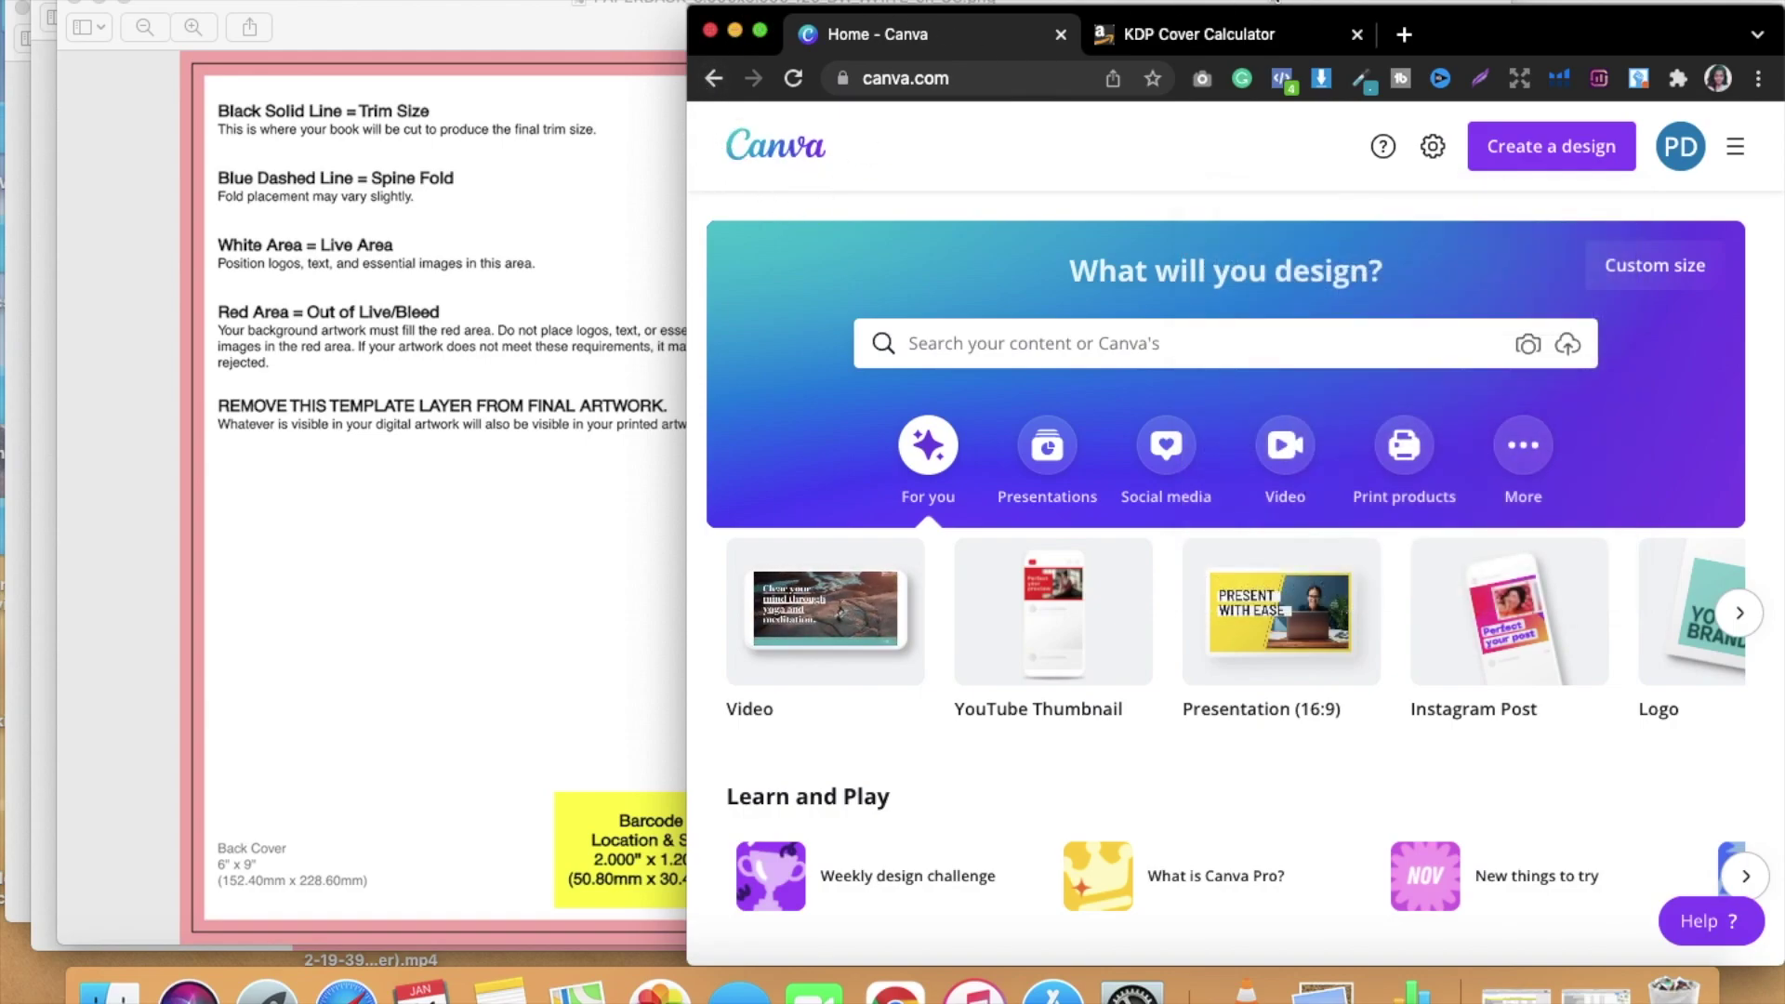
click(1498, 158)
drag(1489, 28, 1351, 7)
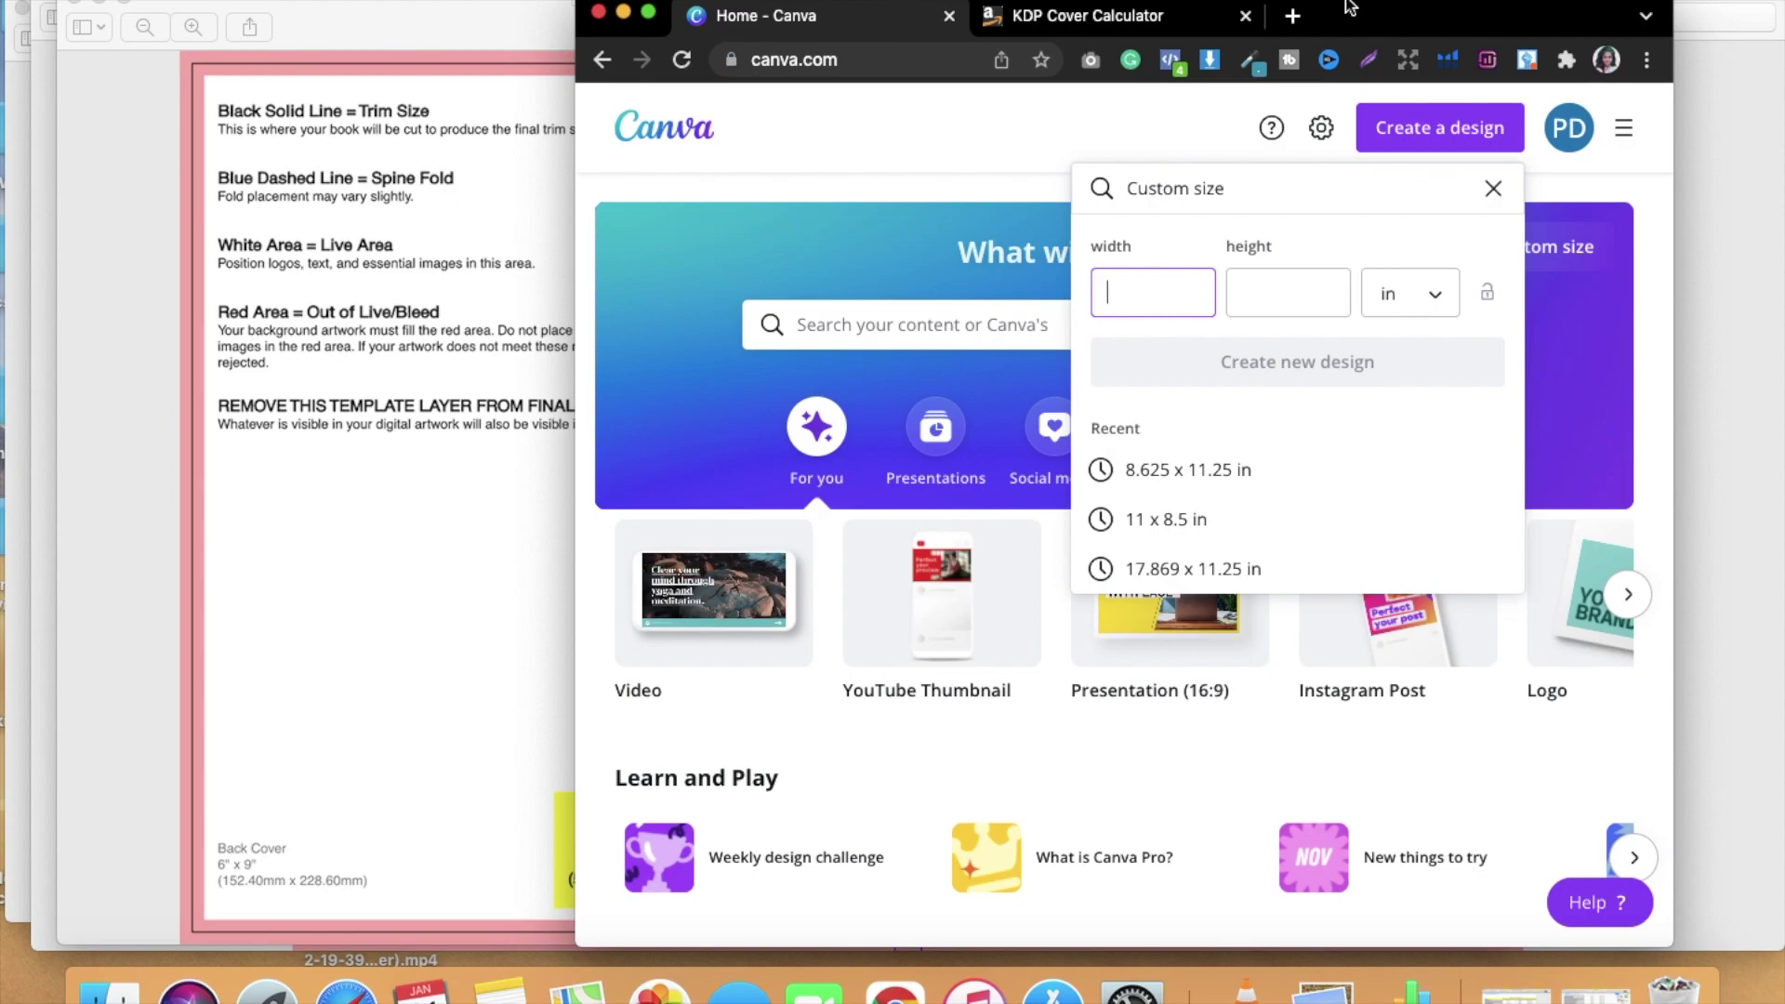
Step: Set the custom size to 12.520 in wide by 9.250 in high and create the new design
text(12.5)
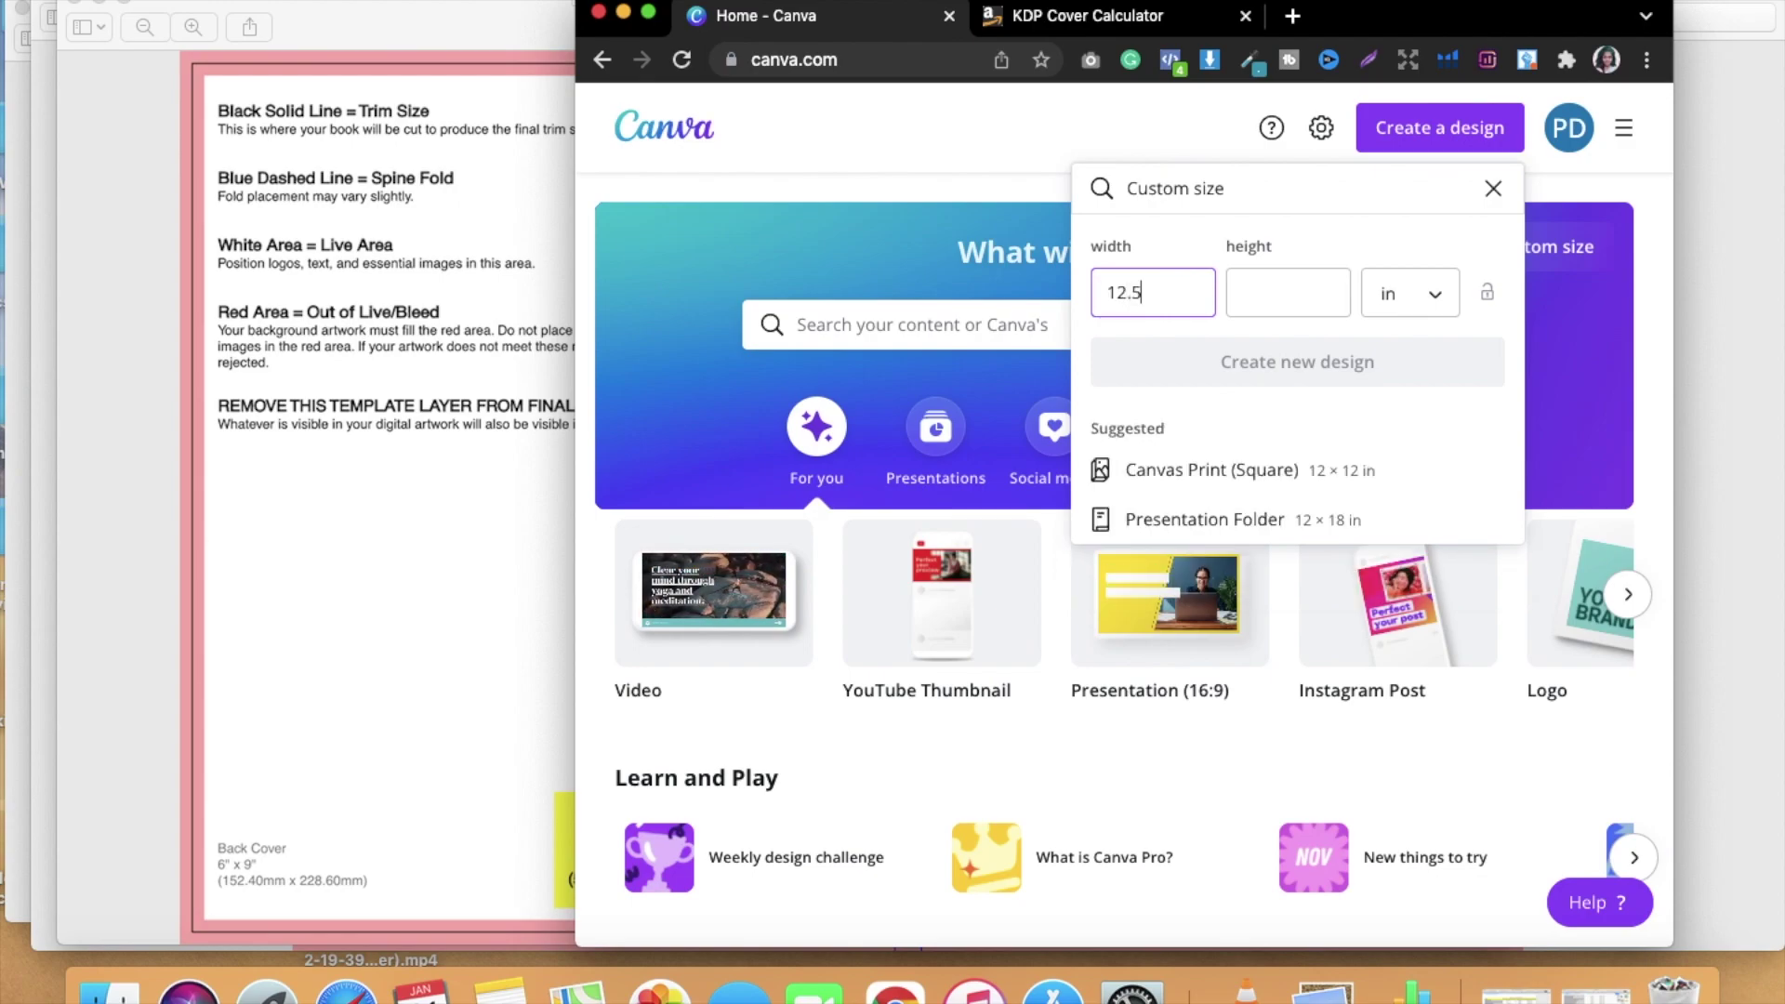
text(20)
drag(1479, 26, 1500, 98)
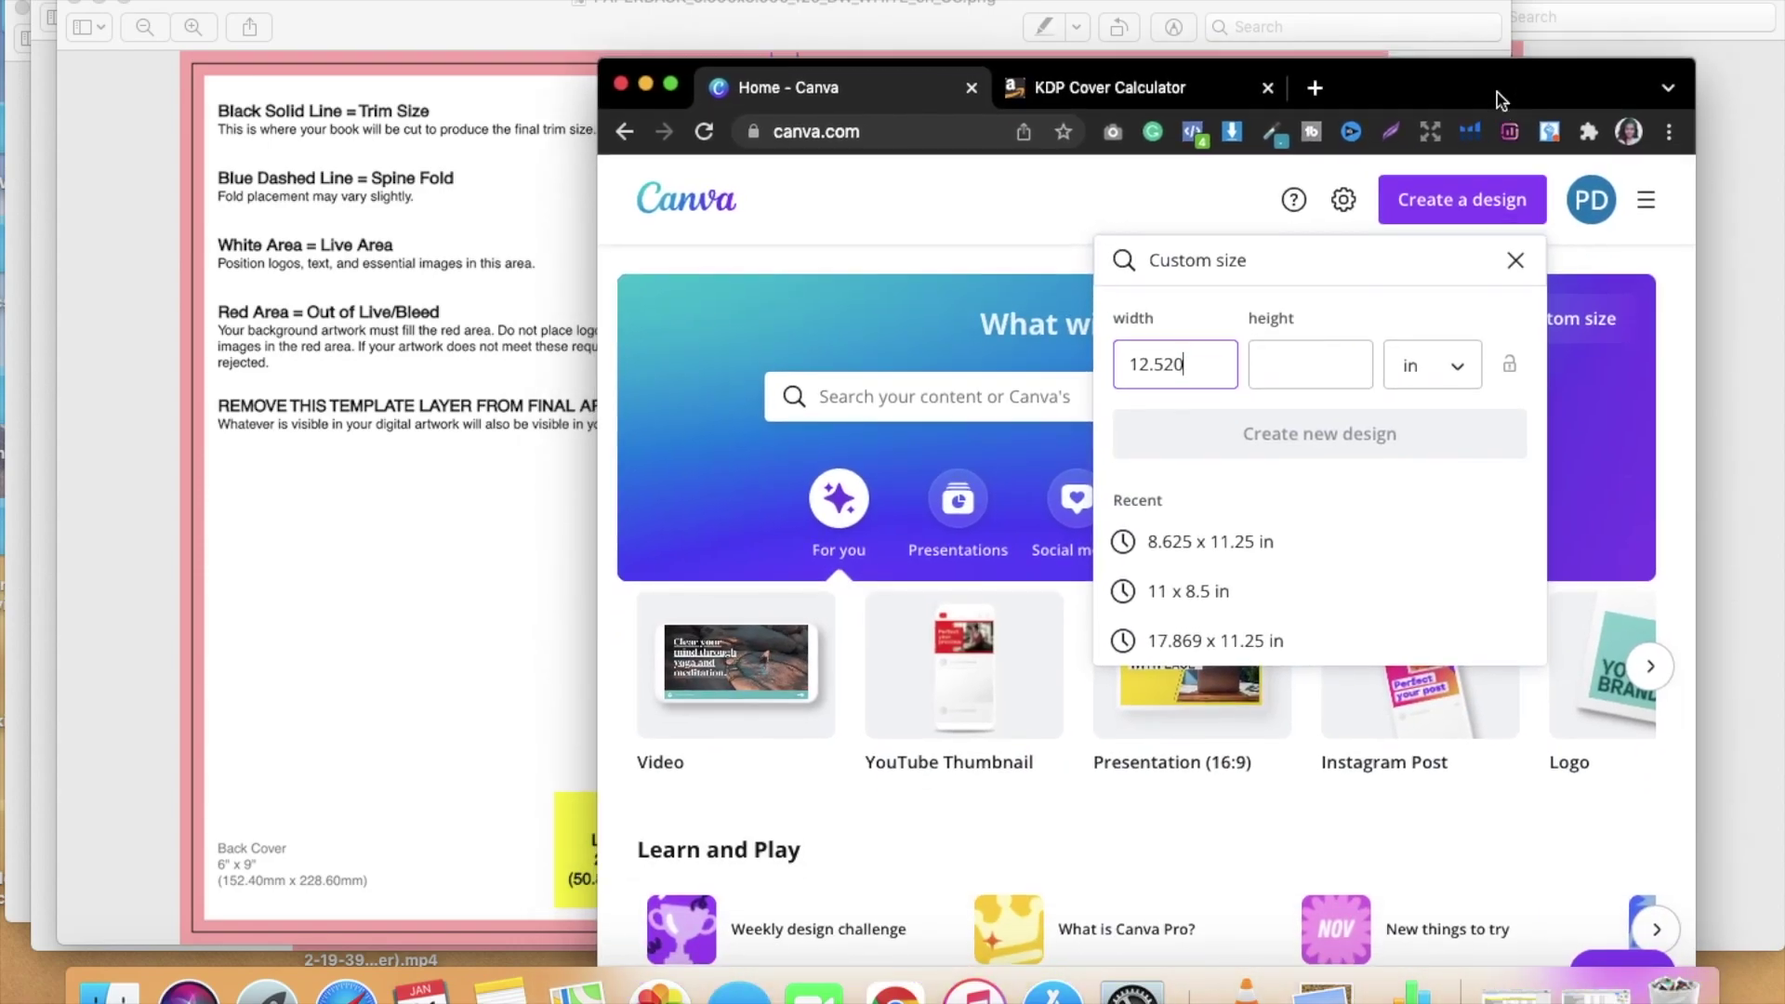
click(1283, 364)
text(9.250)
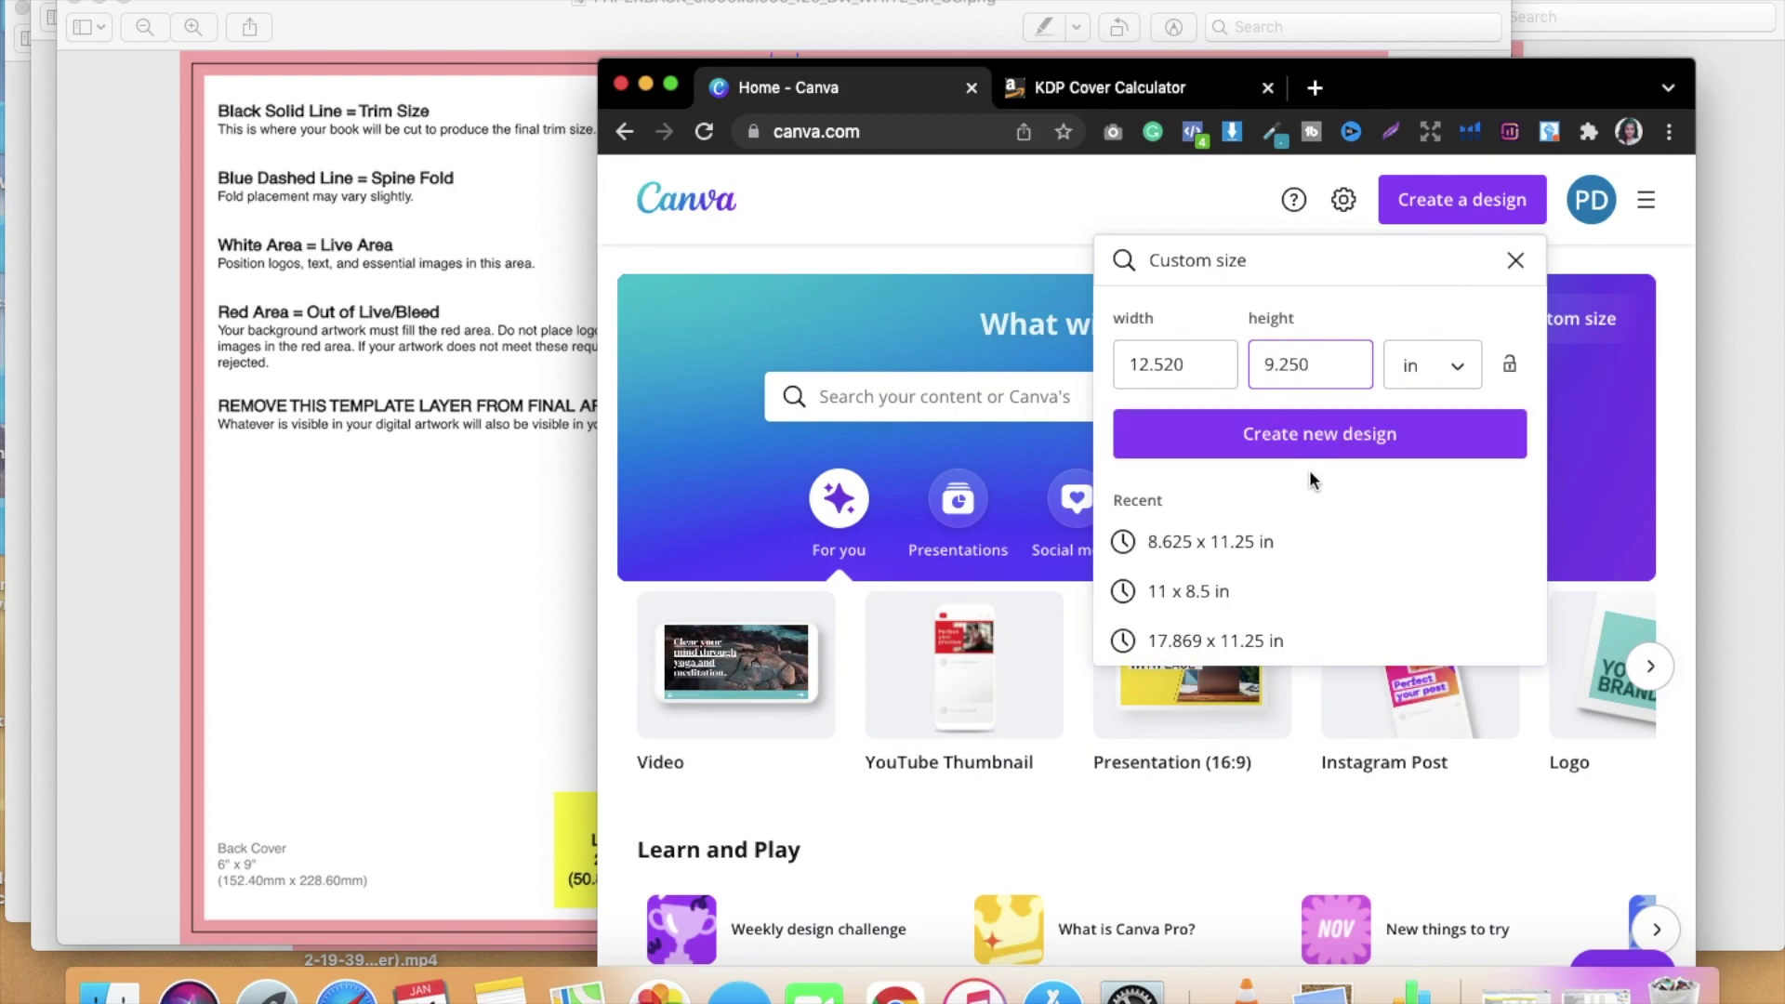
drag(1483, 90, 1468, 184)
click(1248, 544)
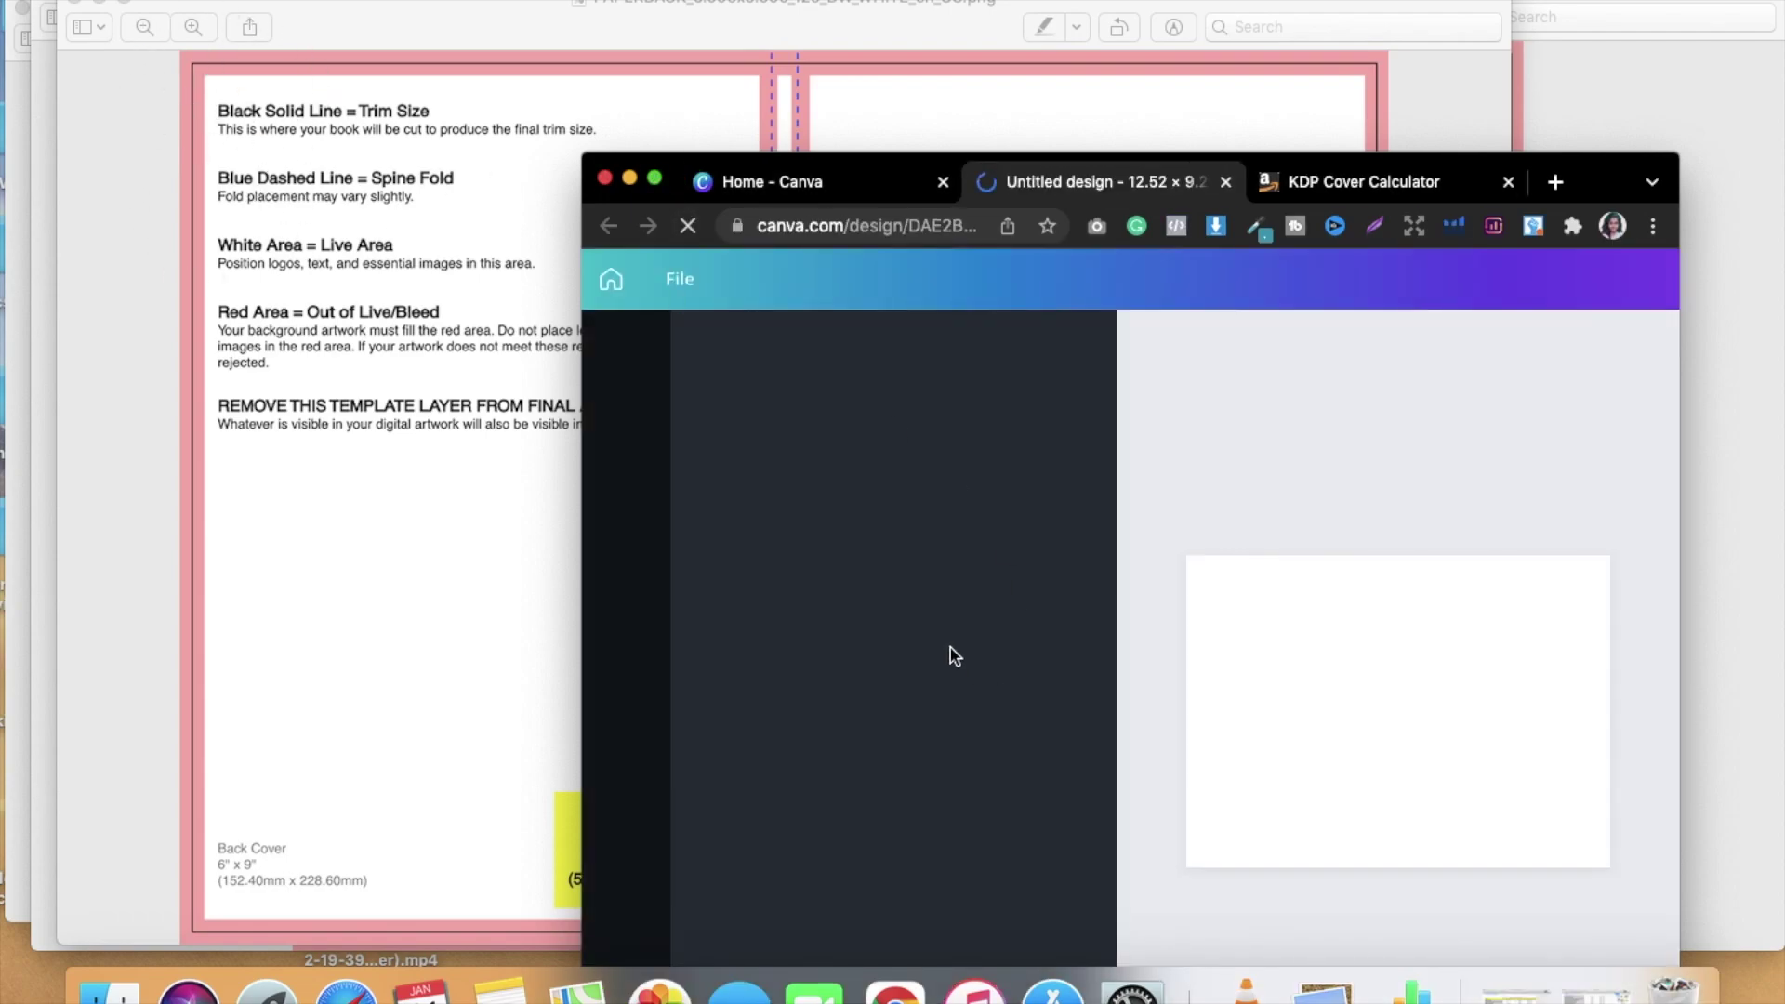
Step: Enlarge the browser to full screen and fill the blank page with the uploaded 6 x 9 in cover template as its background
click(657, 177)
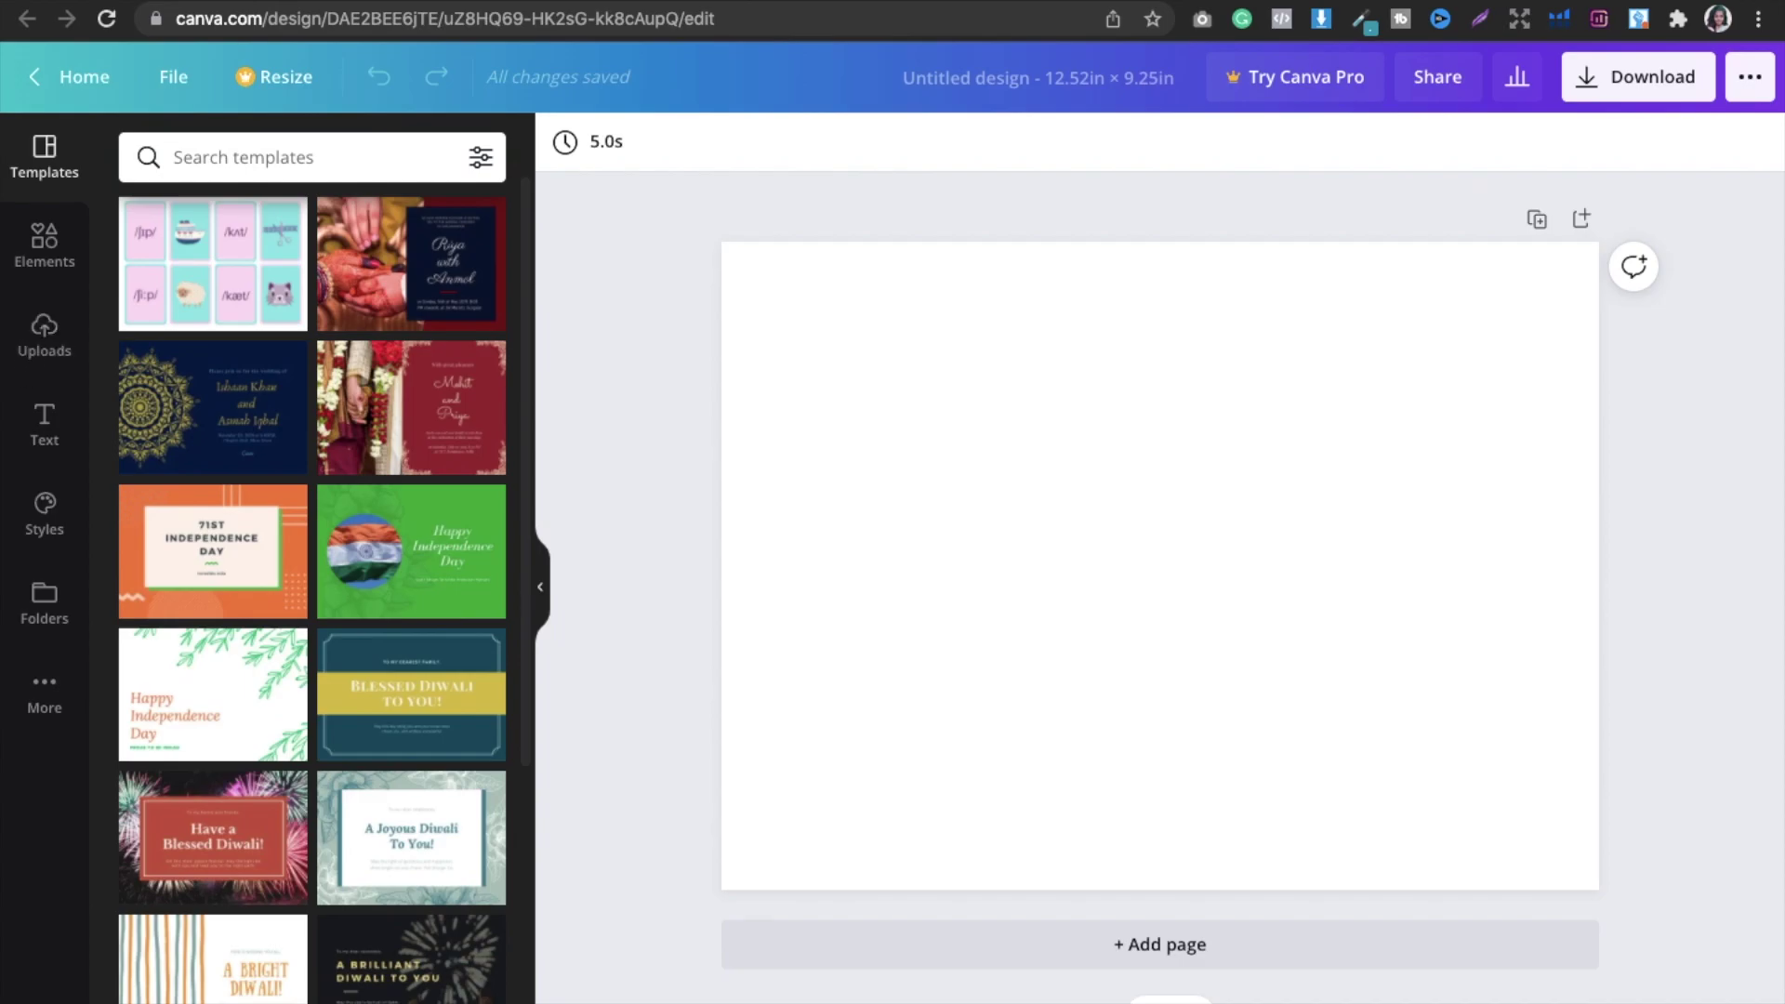
click(48, 325)
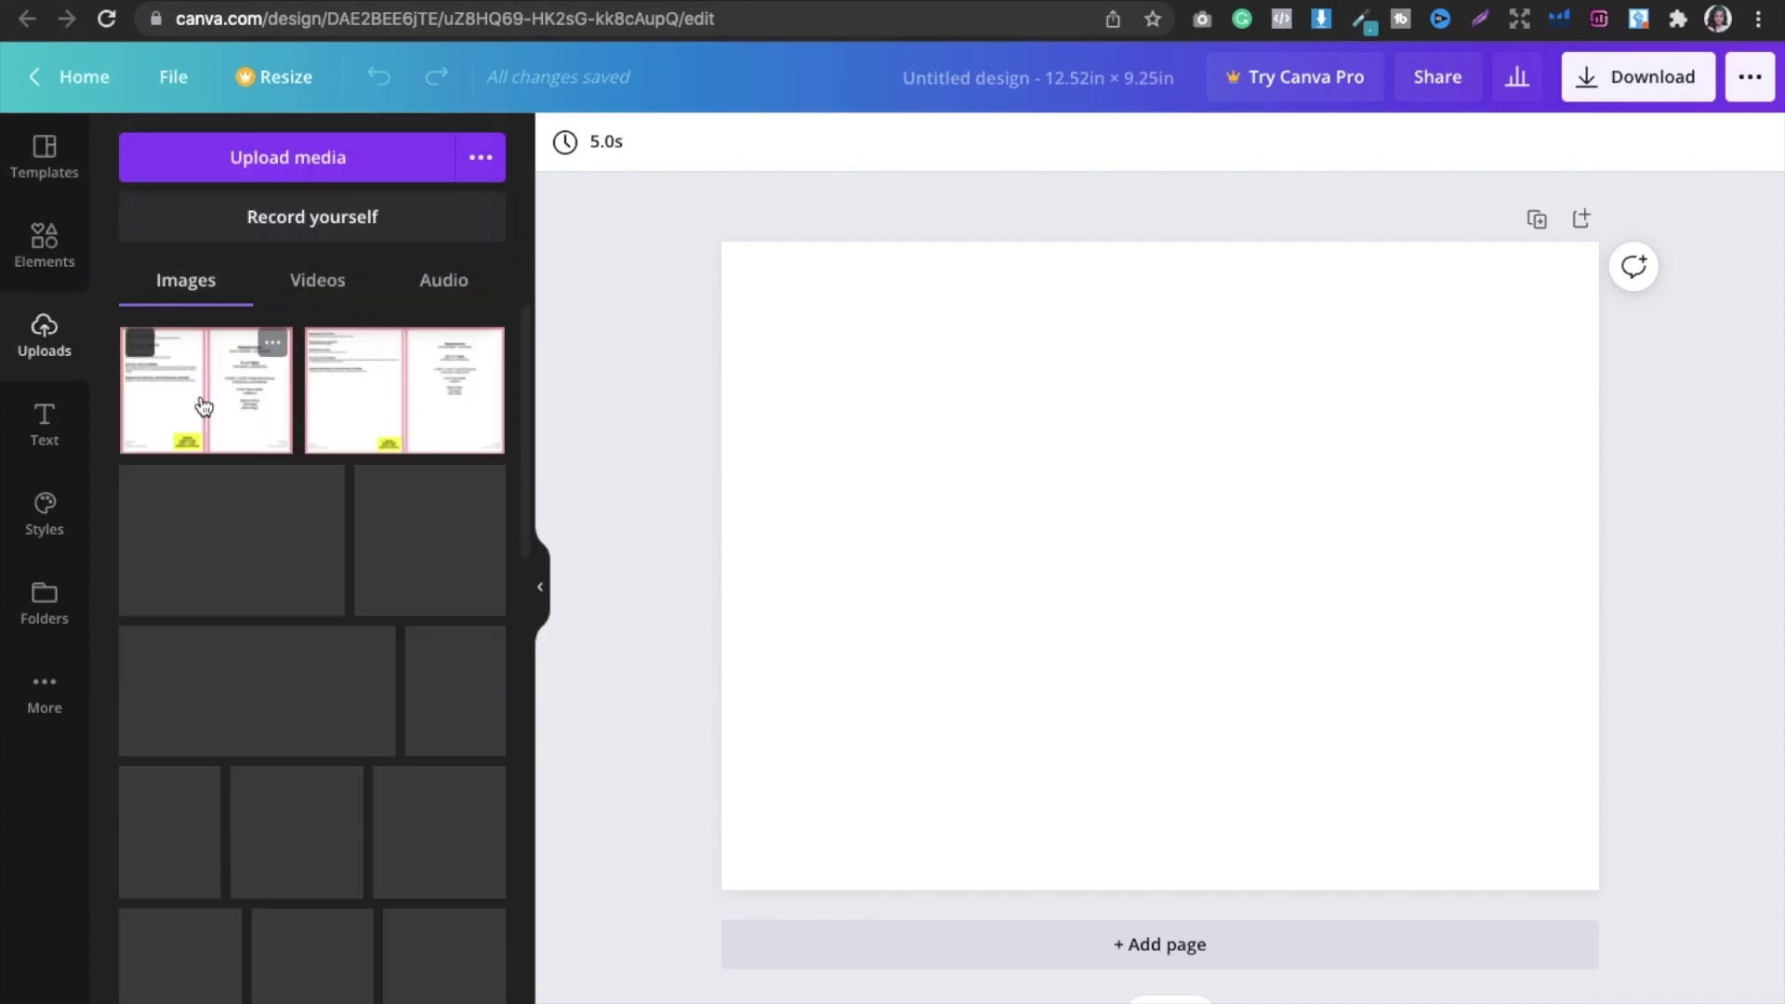
drag(203, 412, 782, 309)
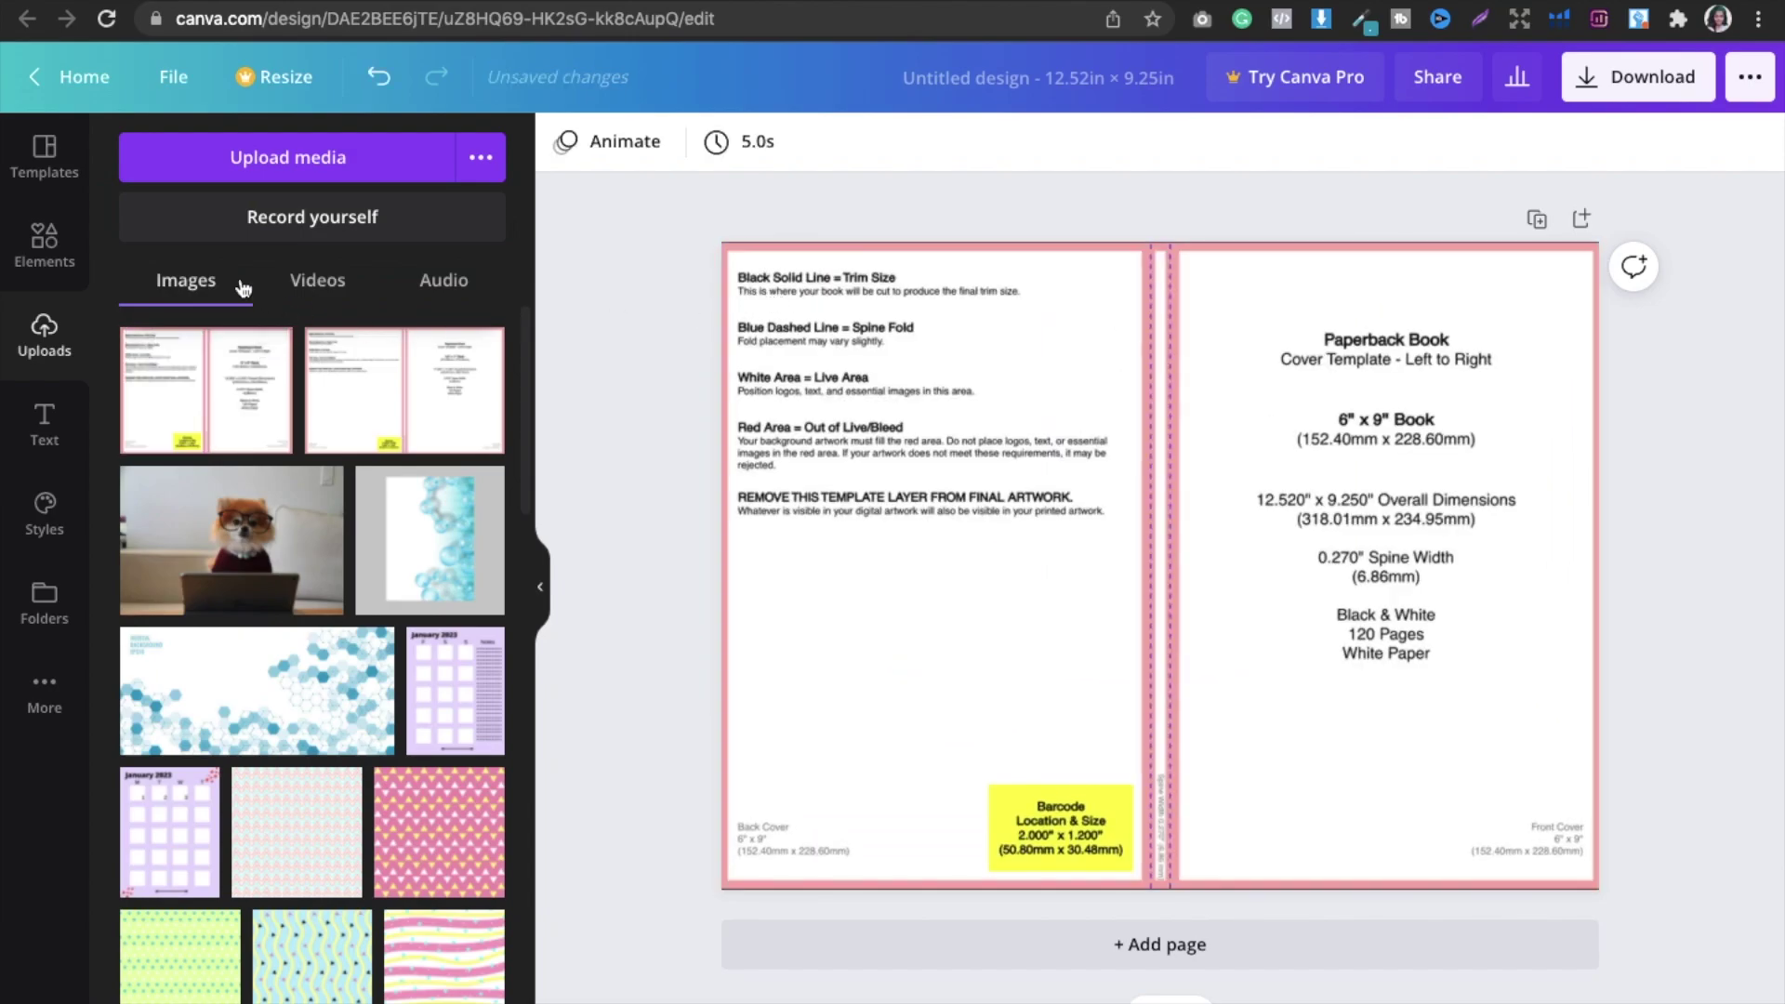
Step: Add a square shape and reshape it into a narrow strip covering the template's spine over the full page height
click(25, 243)
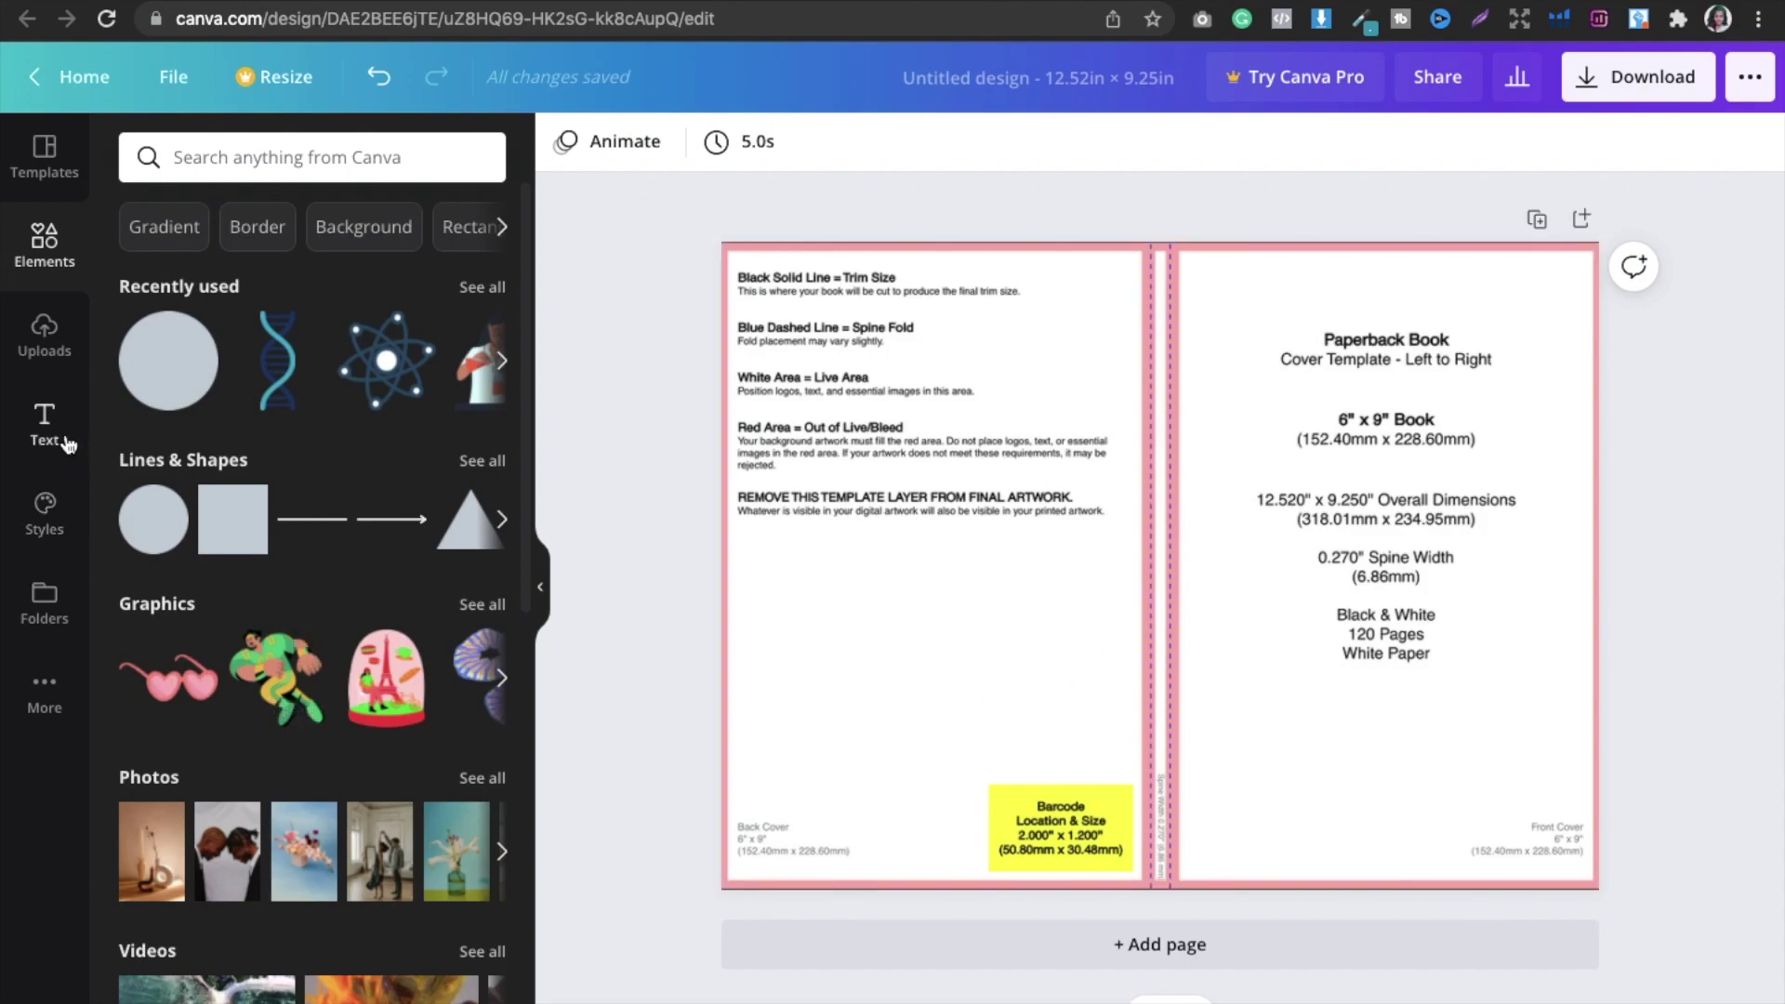
click(484, 462)
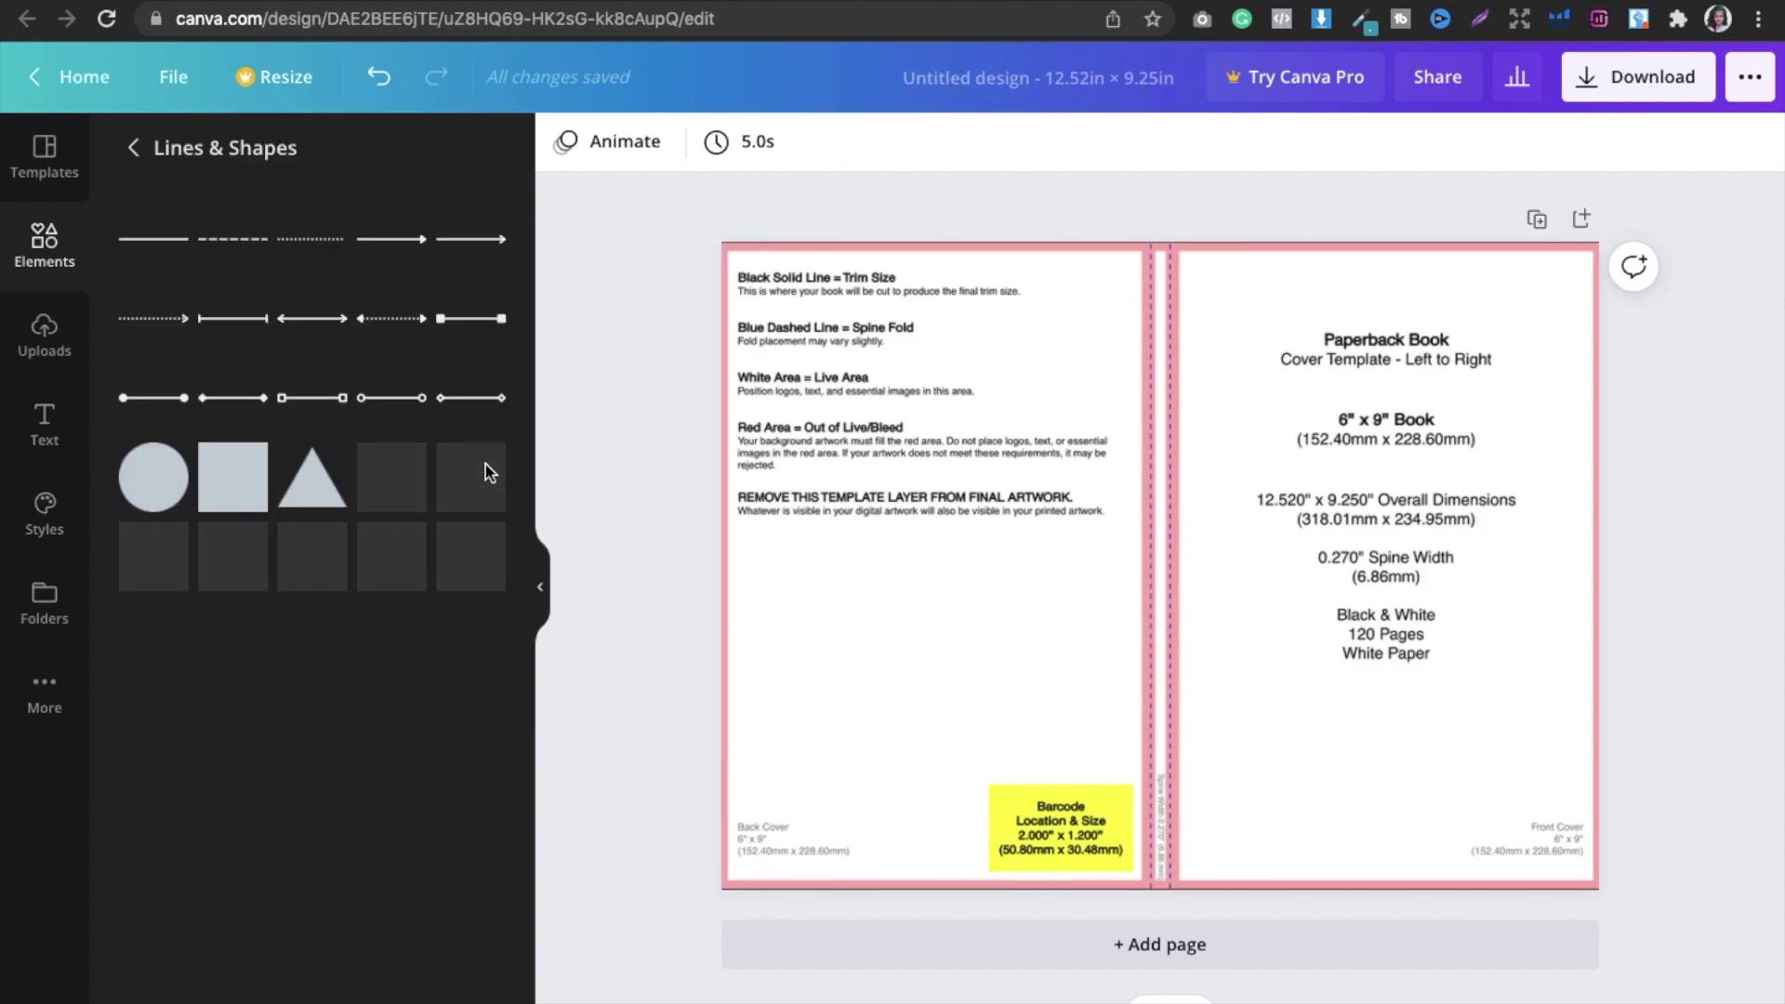
click(209, 481)
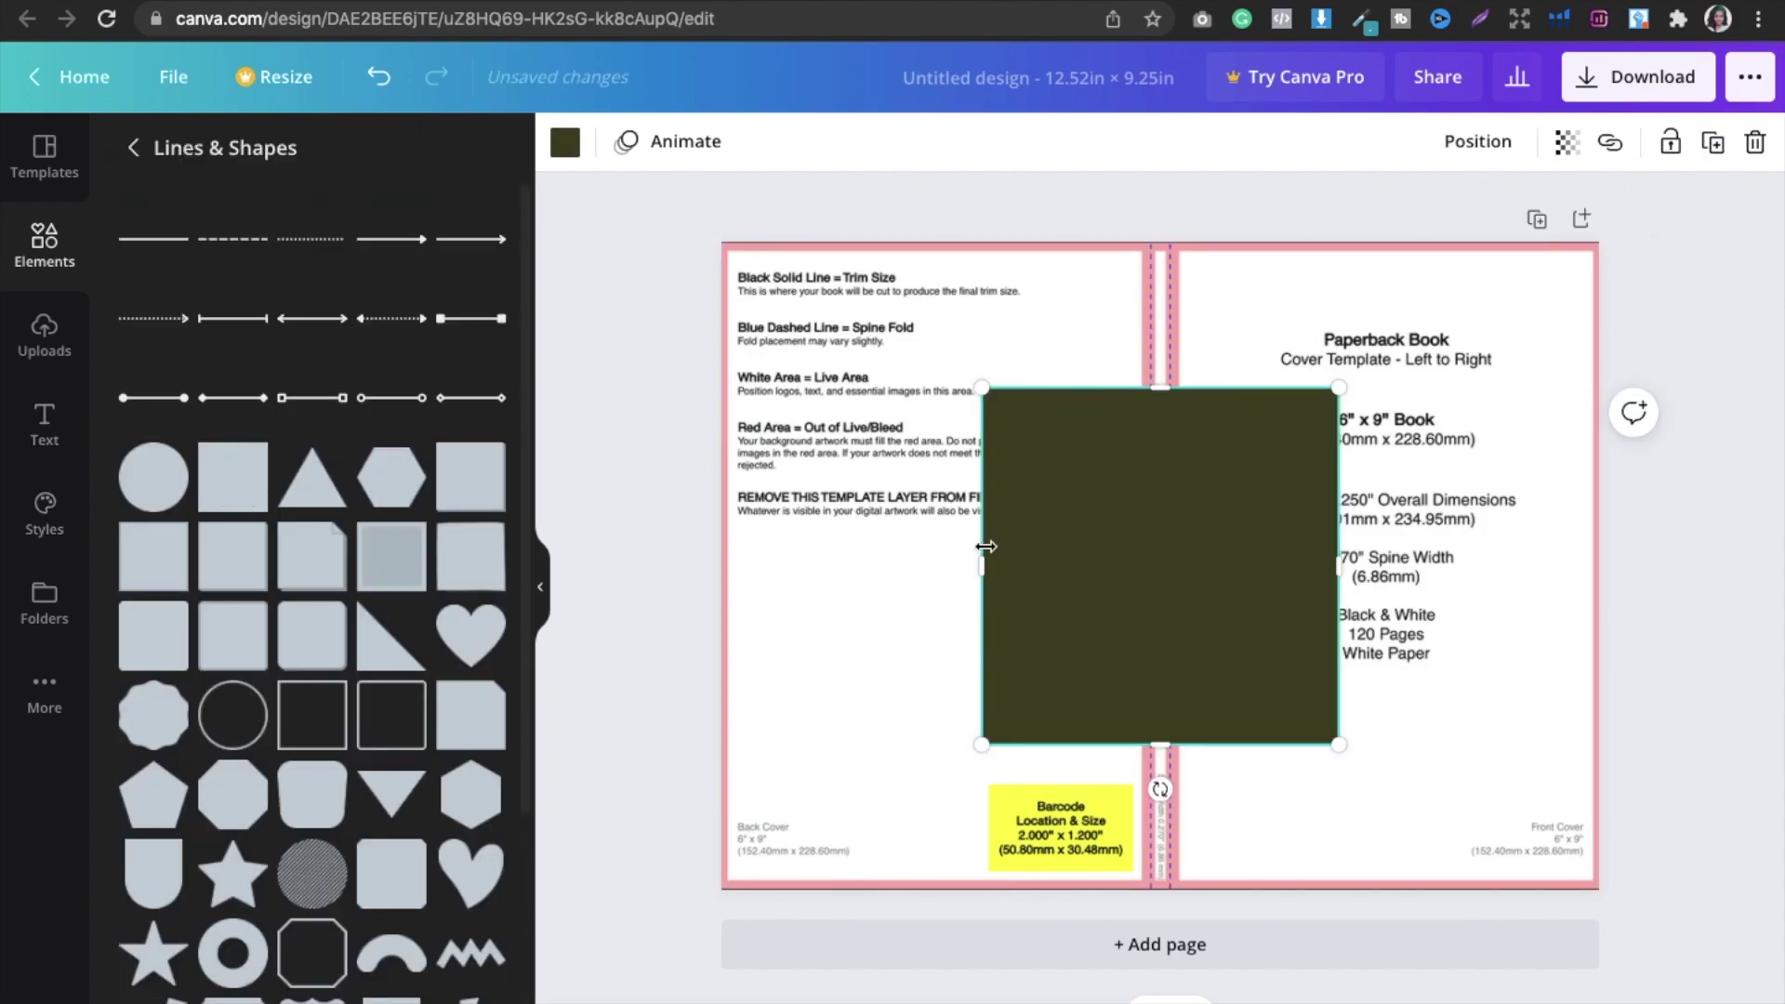
drag(983, 570, 1140, 576)
drag(1341, 566, 1189, 556)
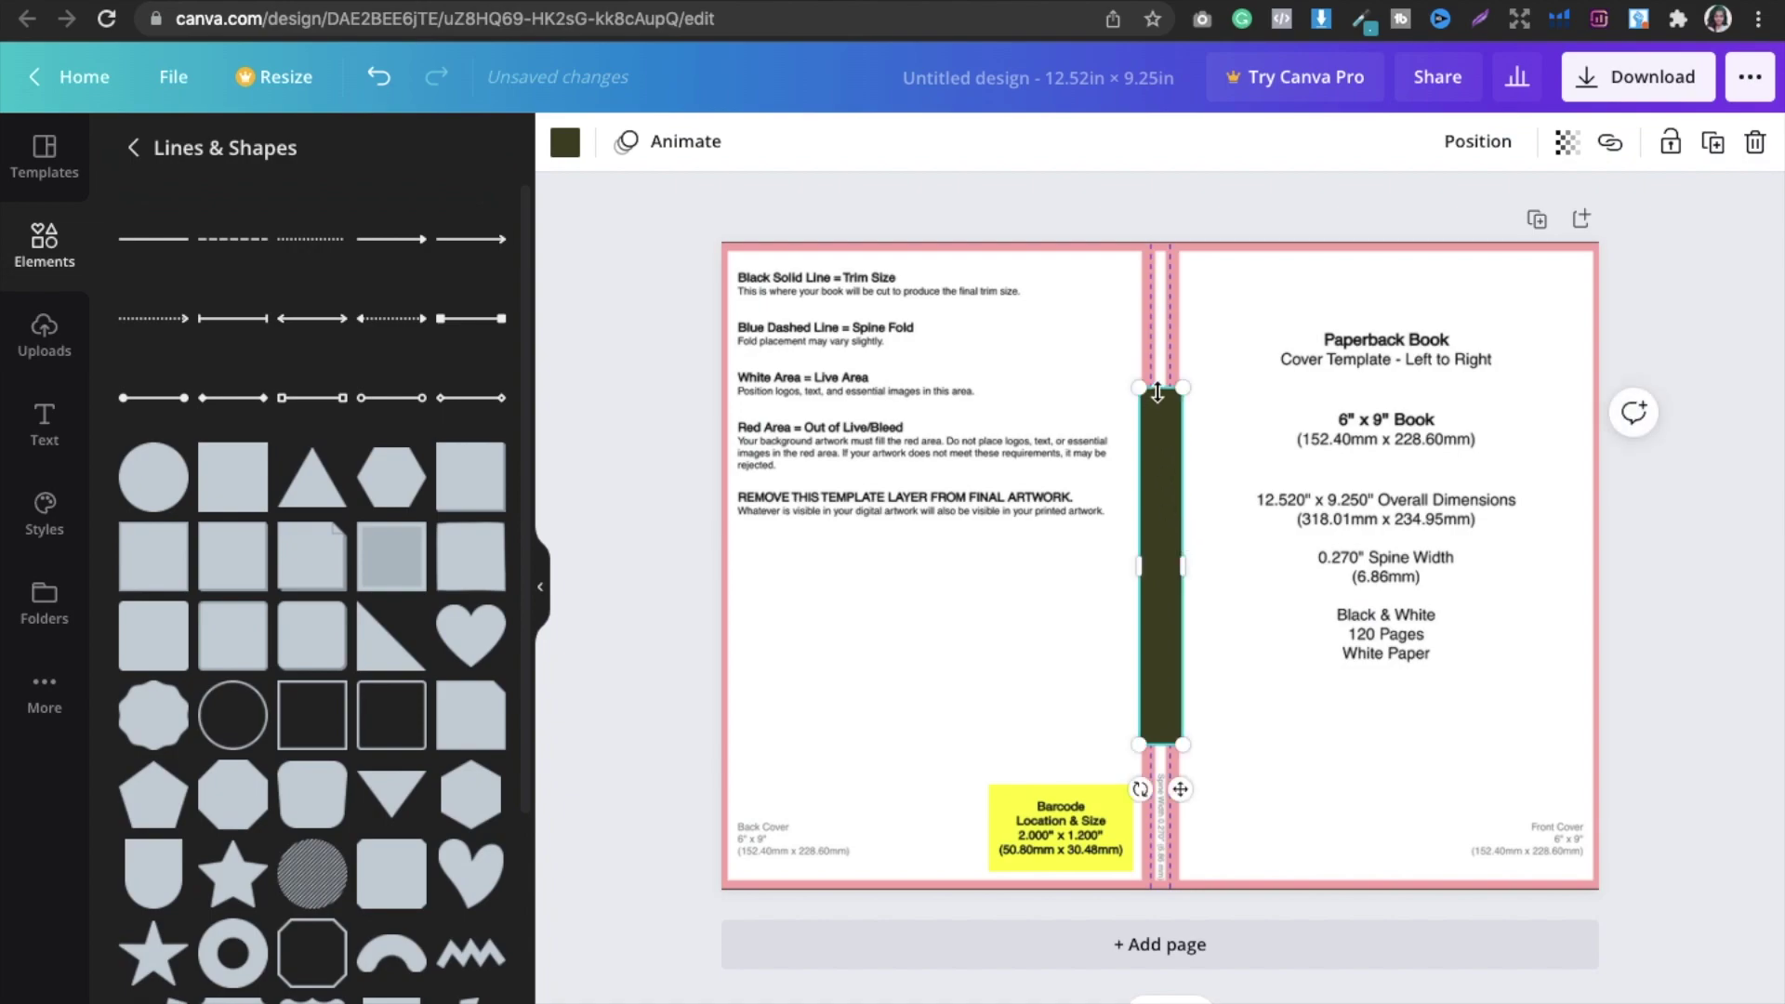
drag(1160, 387, 1162, 243)
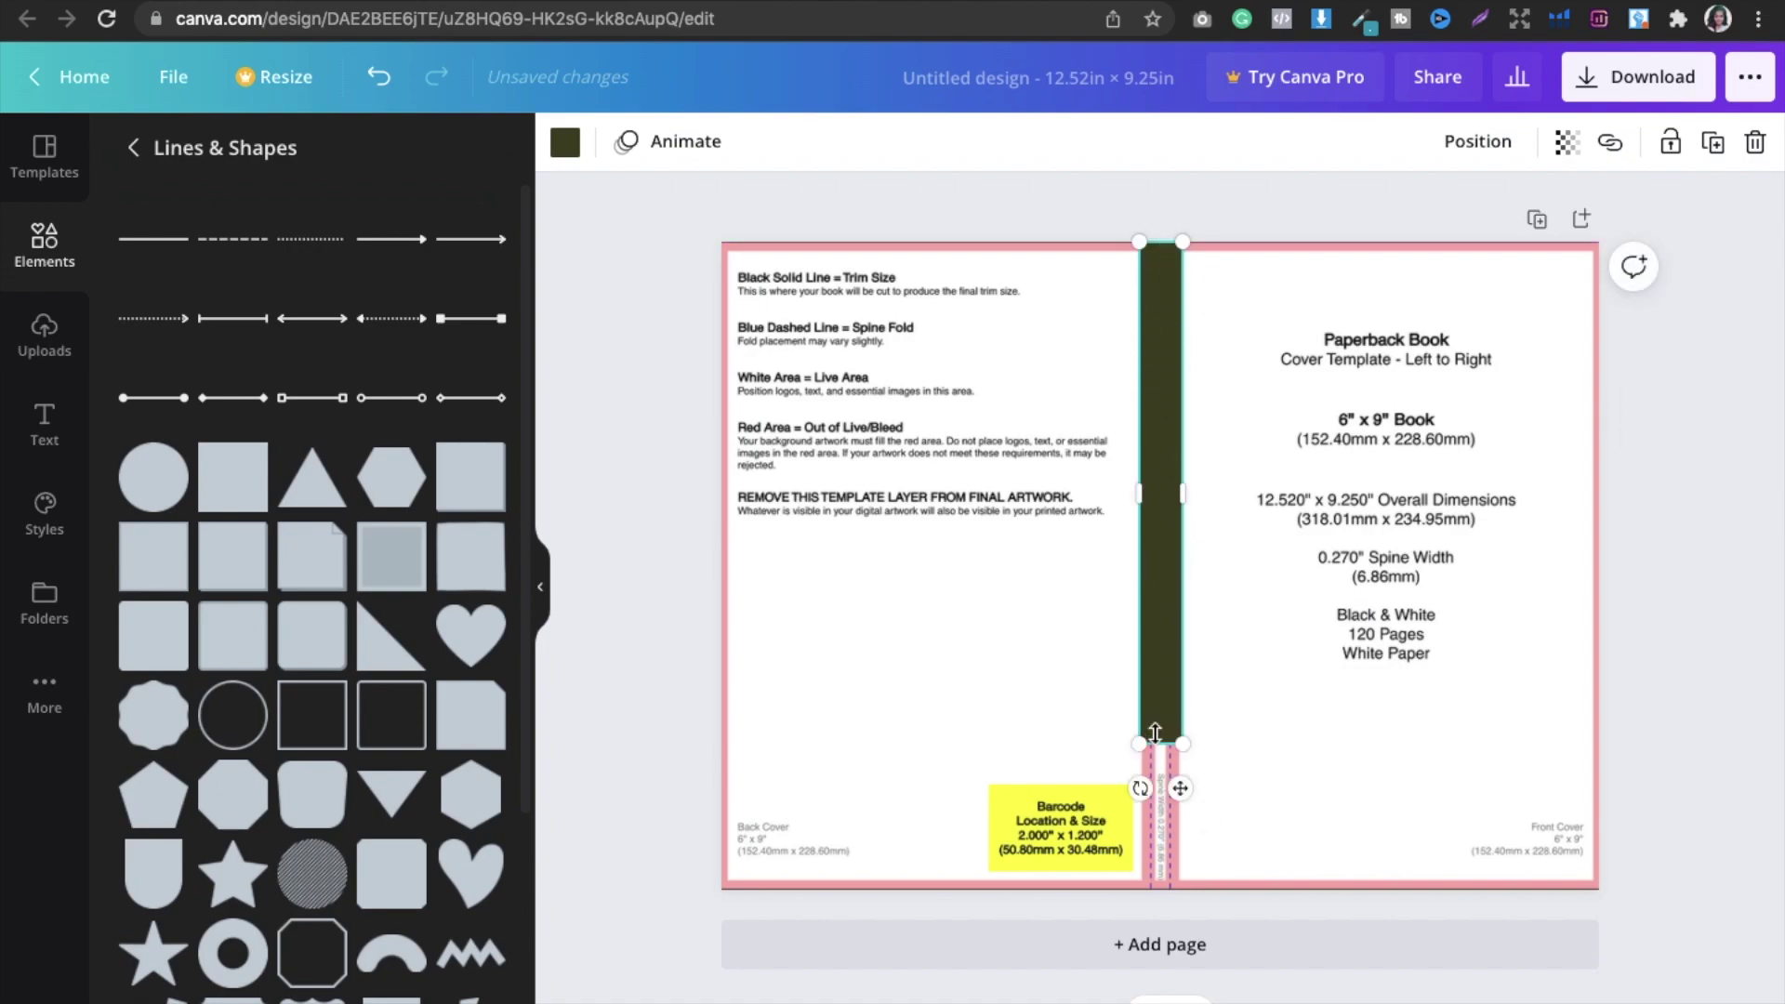
drag(1155, 744, 1154, 890)
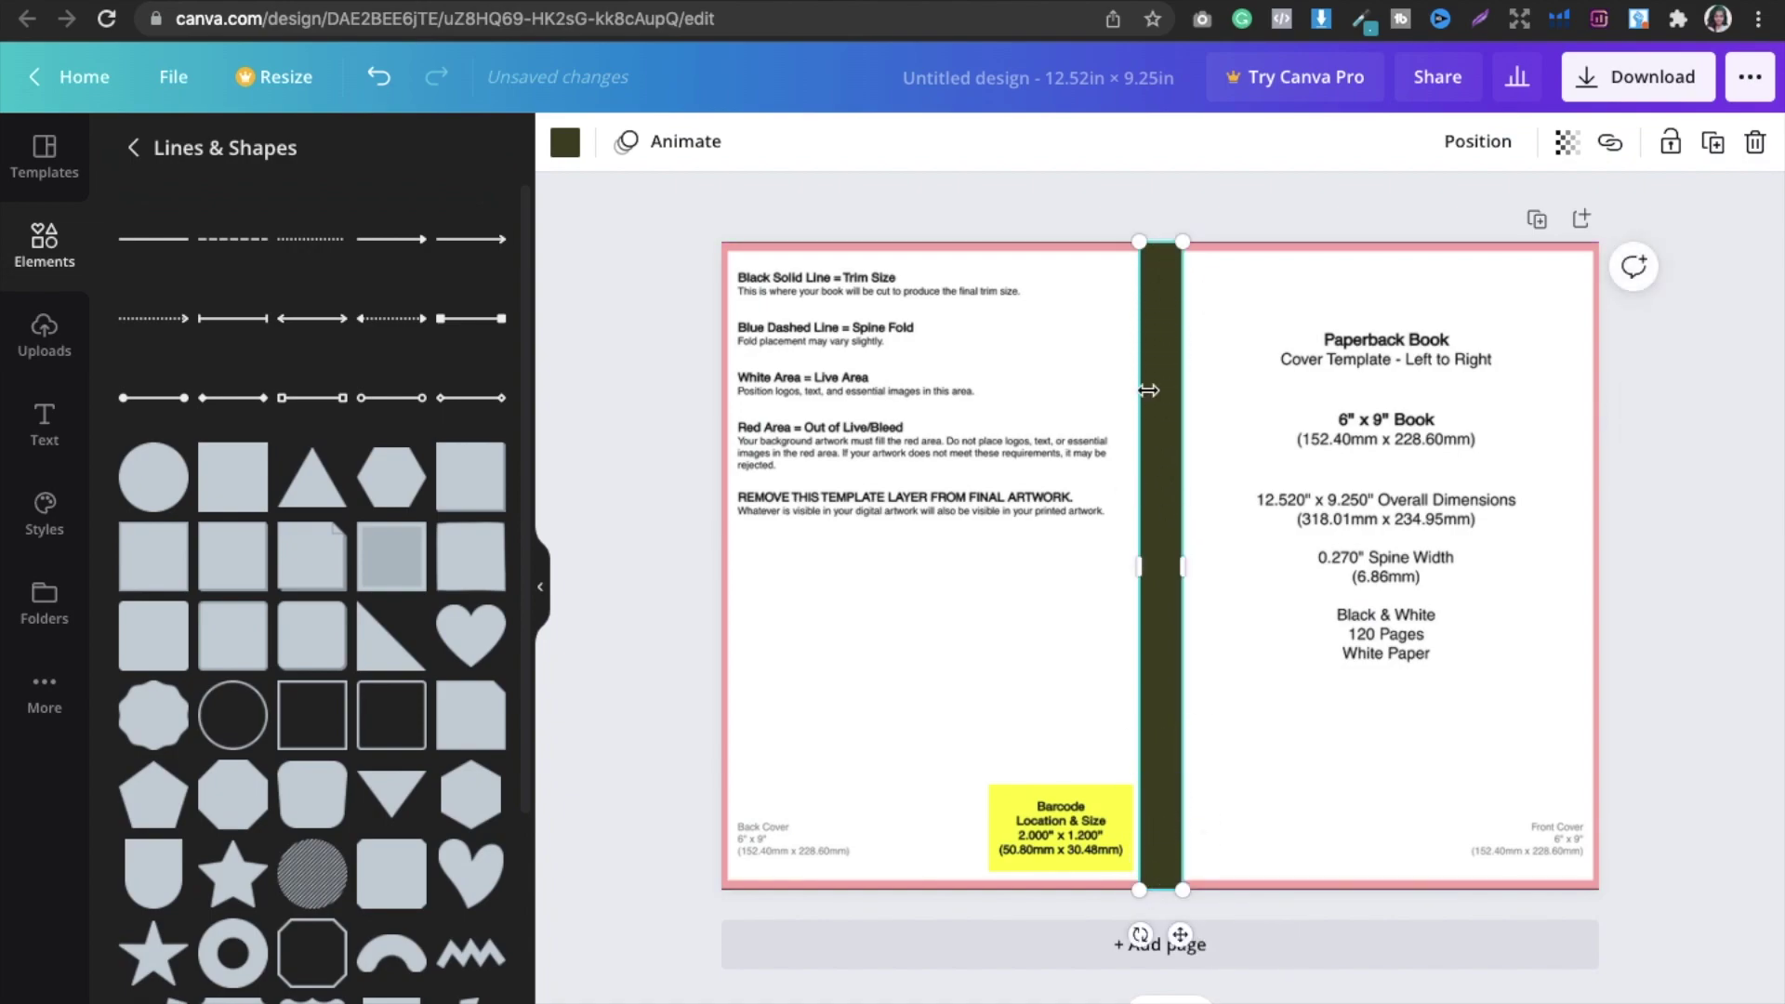
Step: Delete the cover template background image from the page, keeping the spine strip
click(1263, 177)
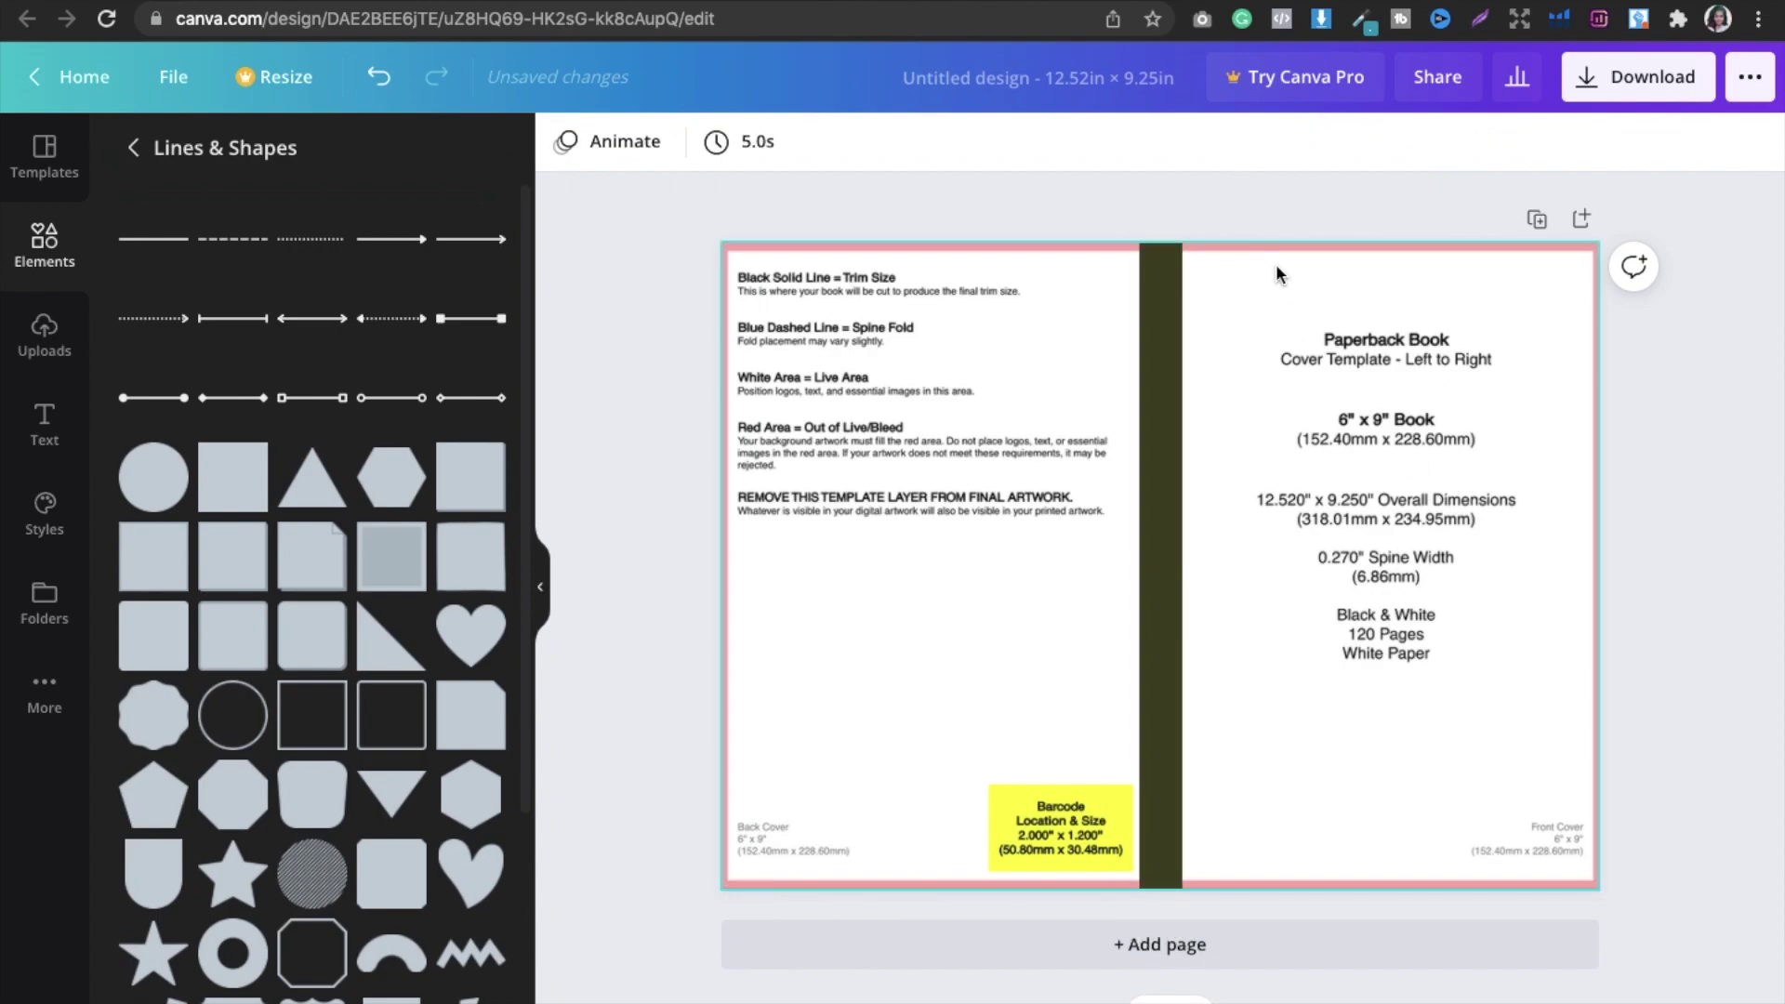
click(1324, 404)
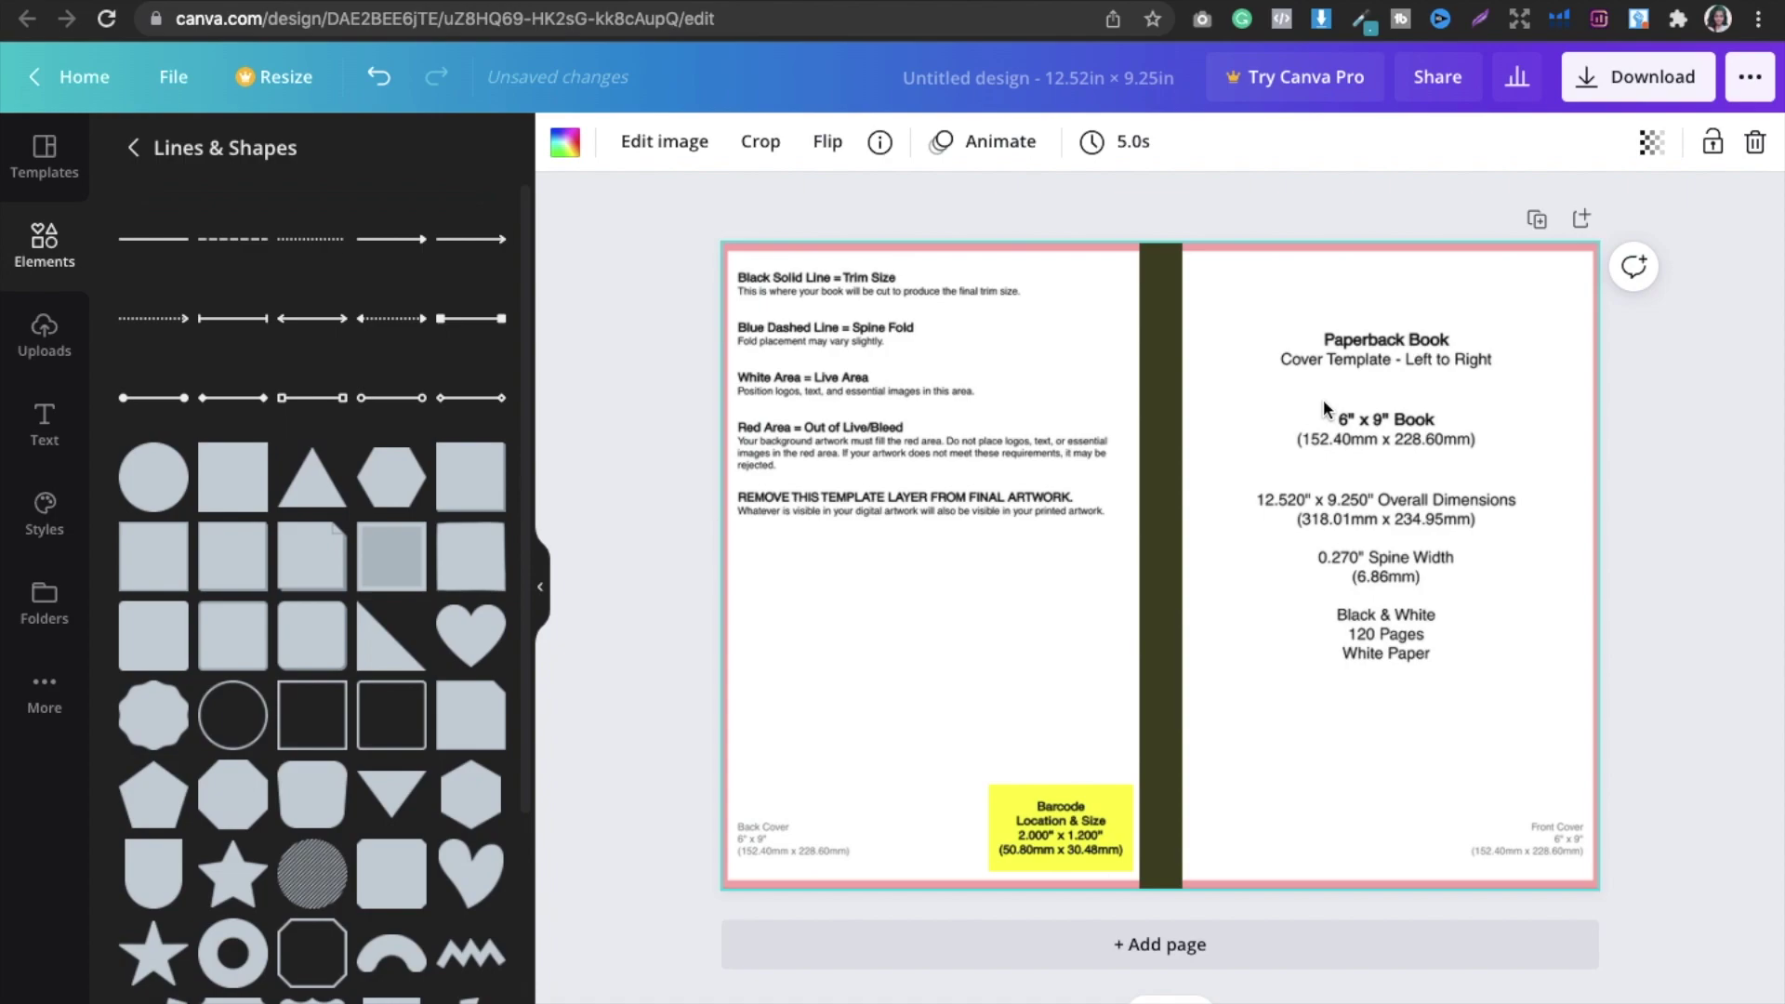
key(Delete)
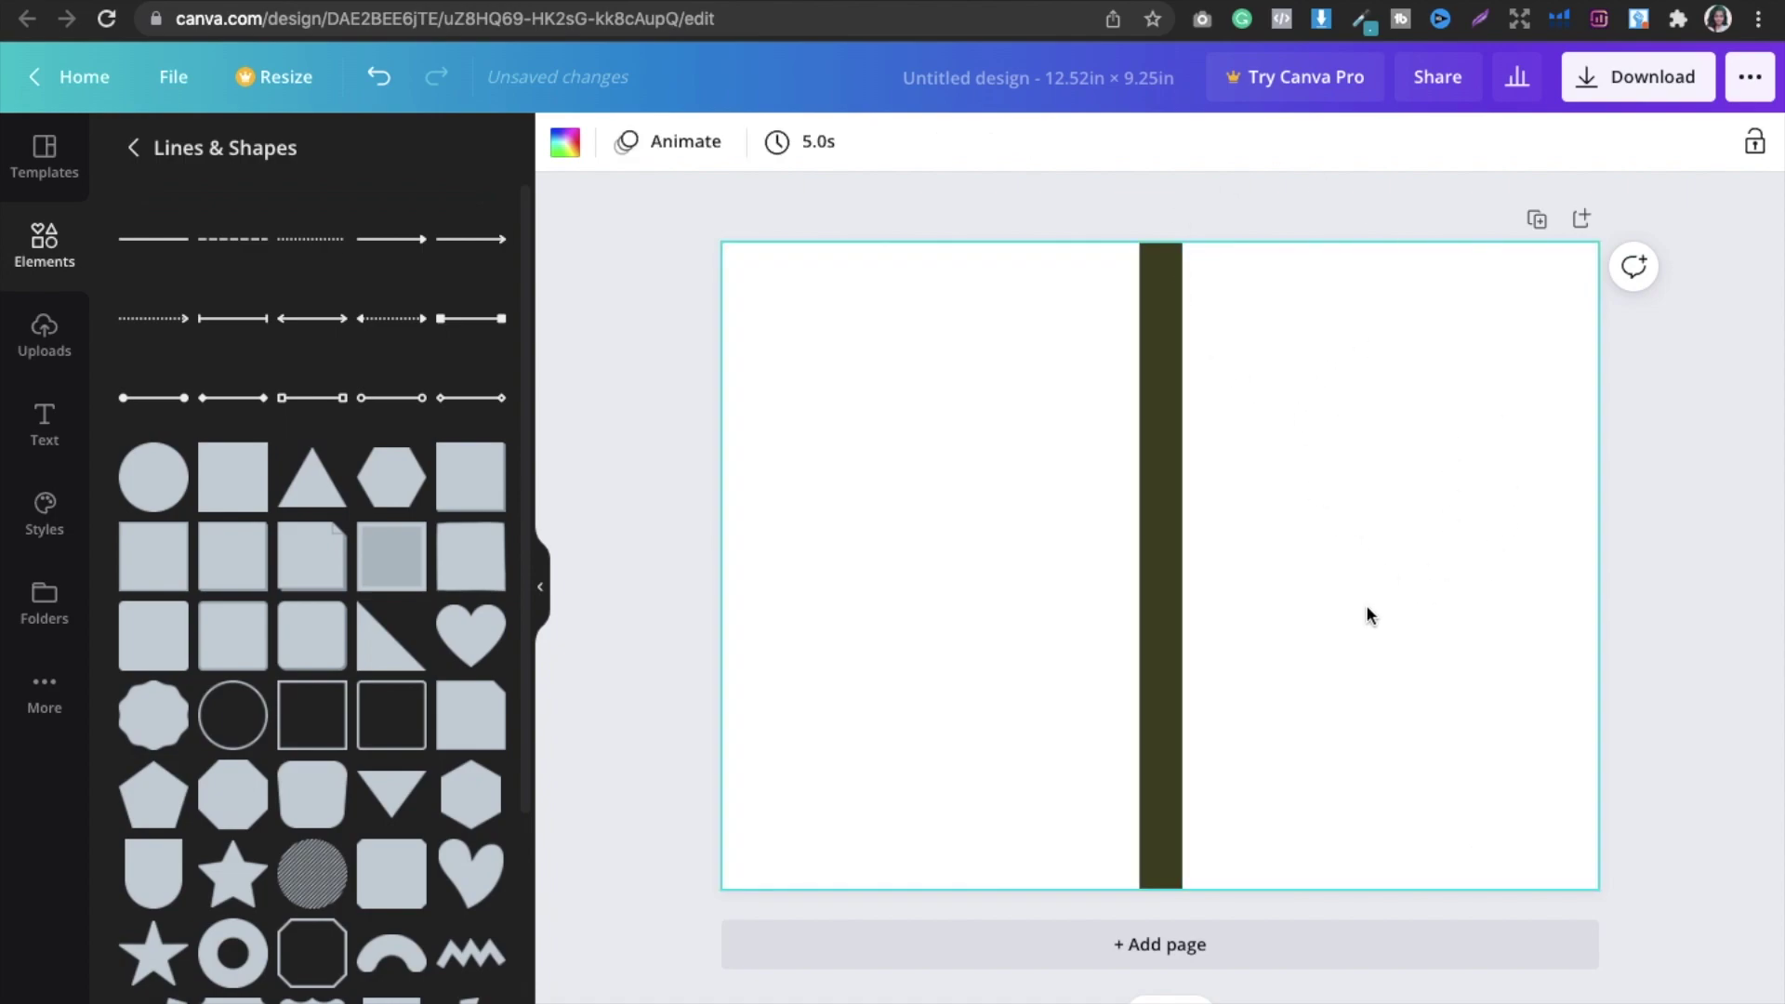
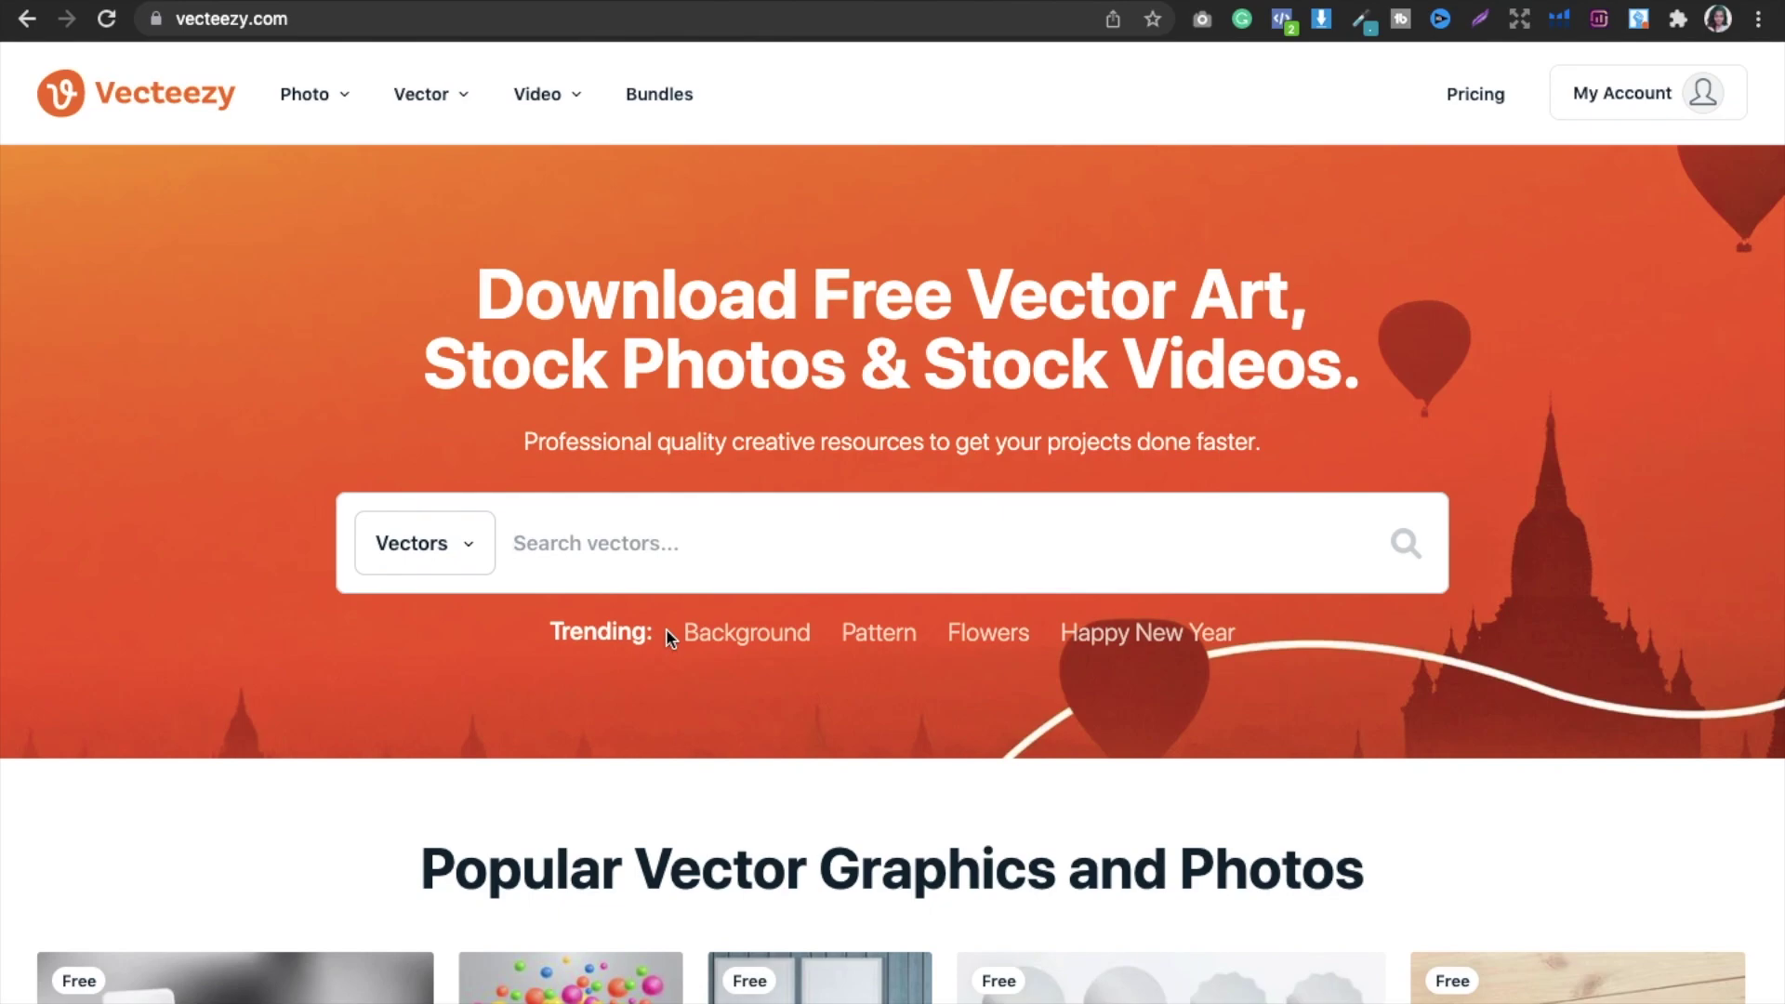
Step: Search Vecteezy's vectors for "red pattern" and narrow the search to Red Pattern Background
text(red pattern)
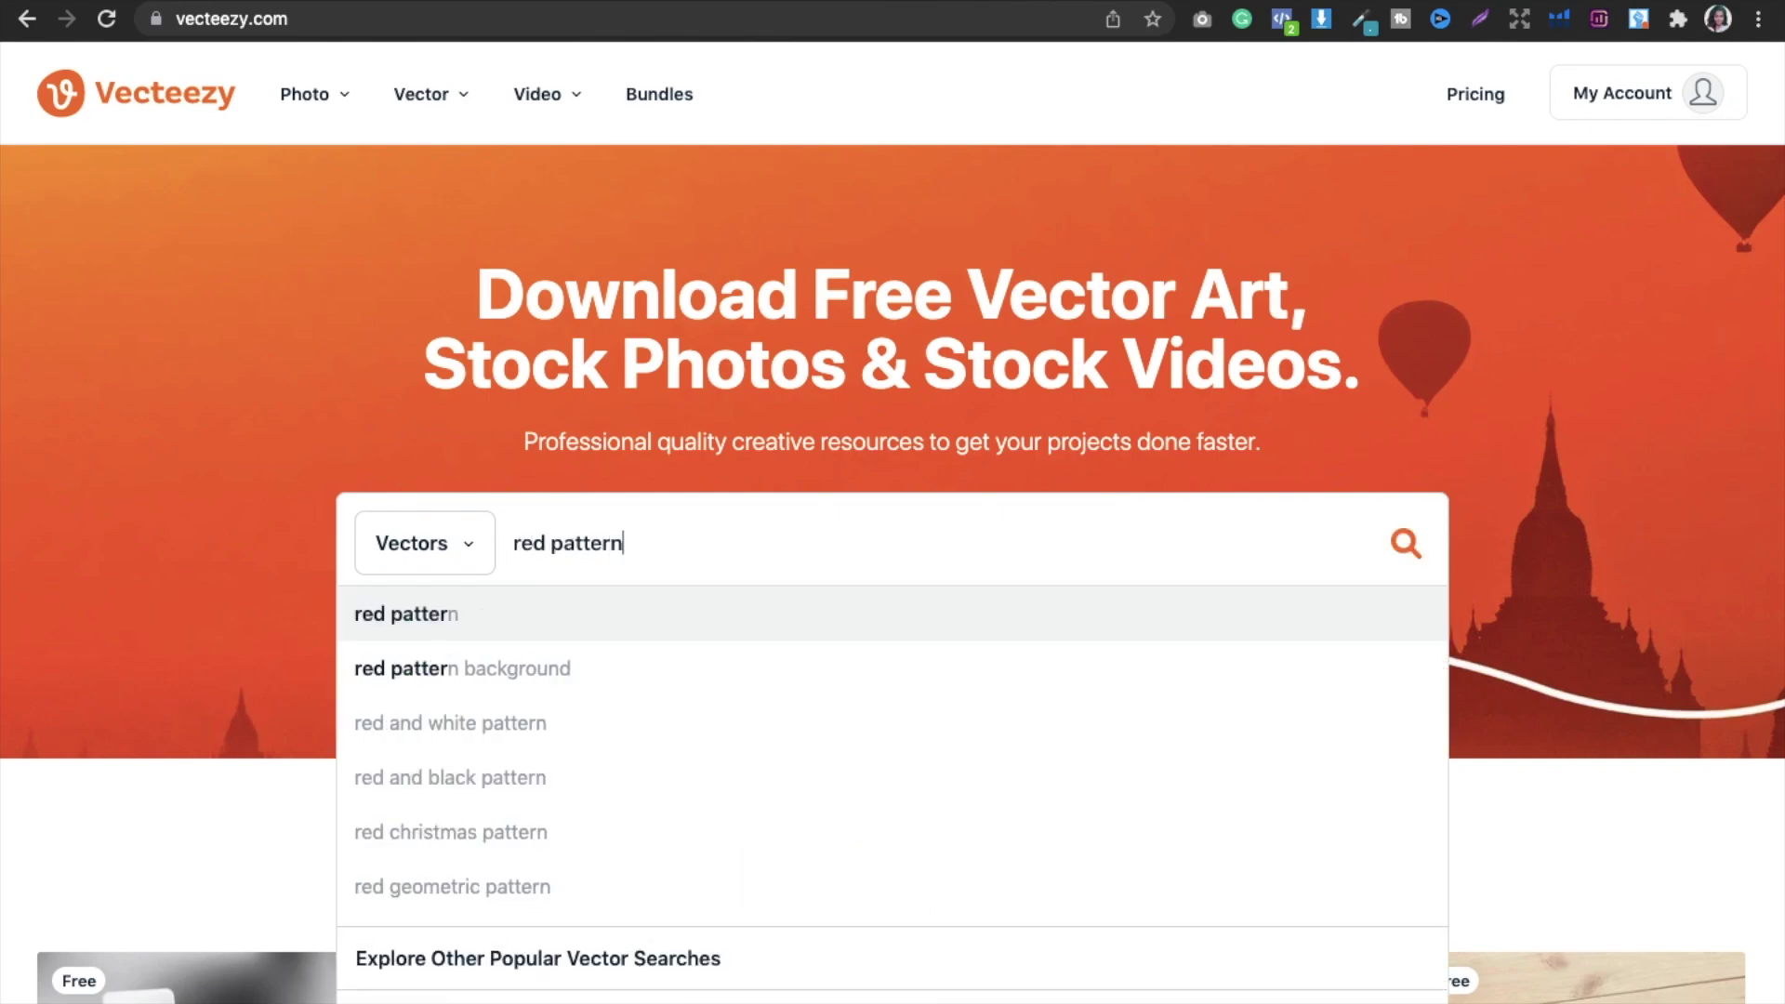
key(Return)
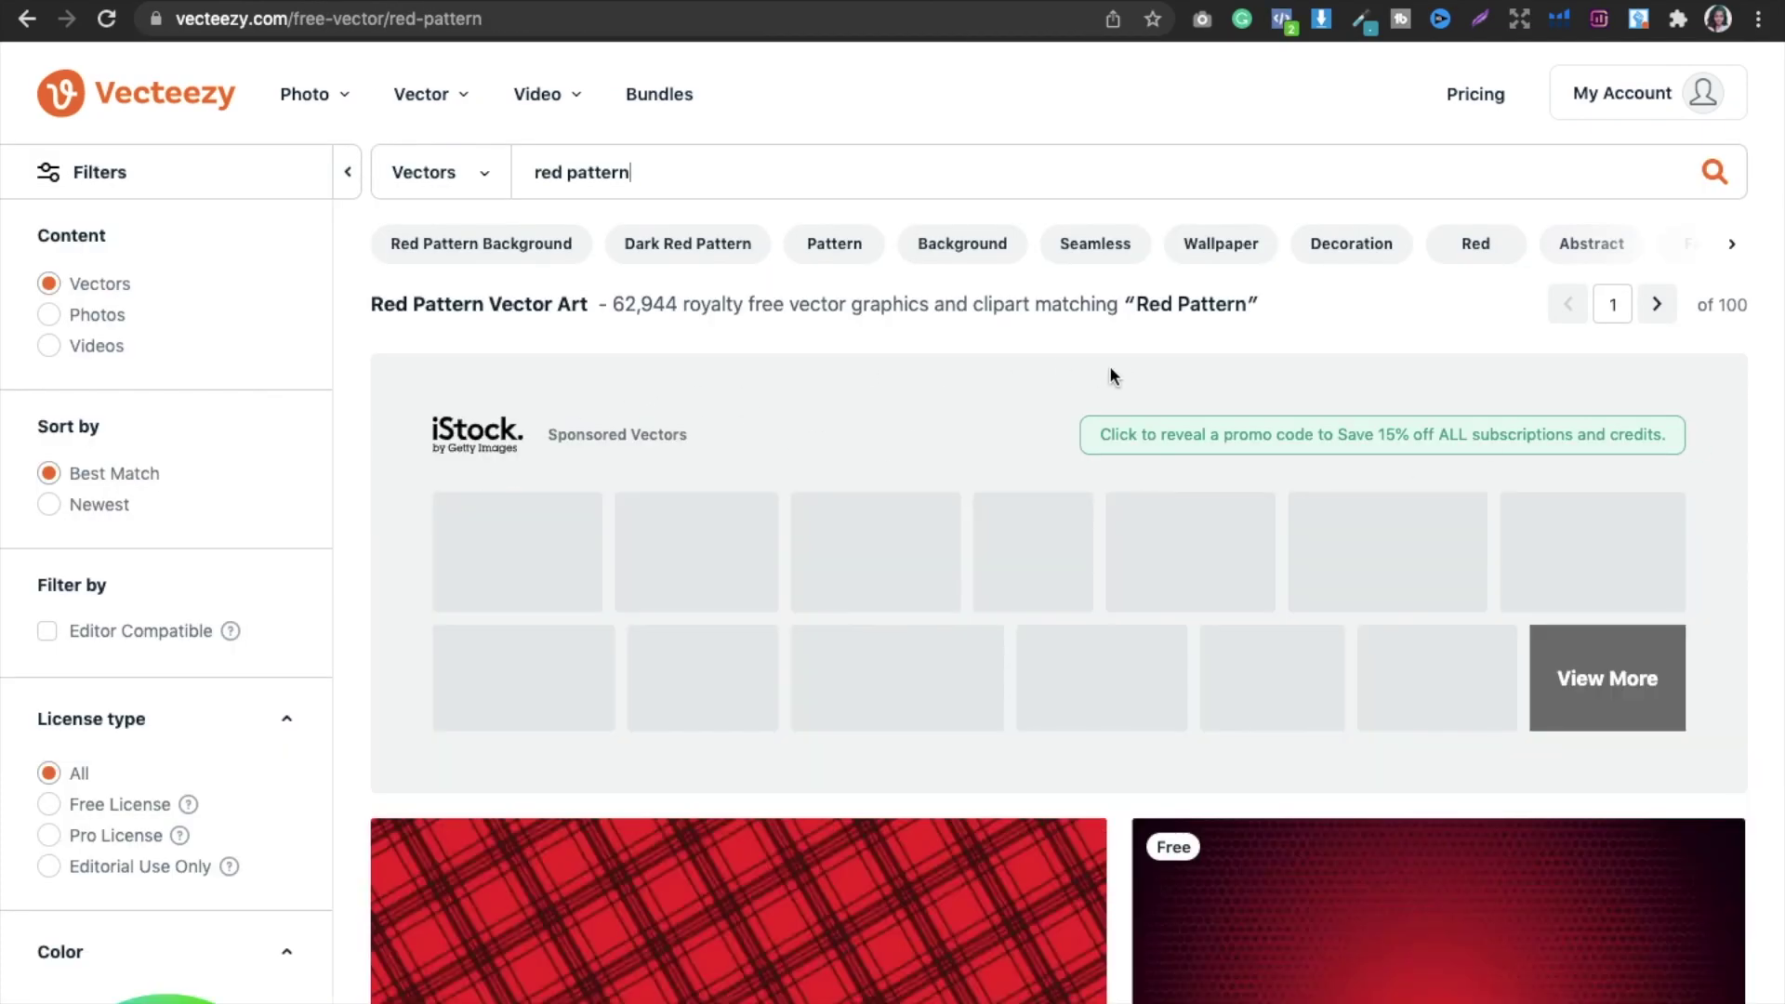
click(493, 250)
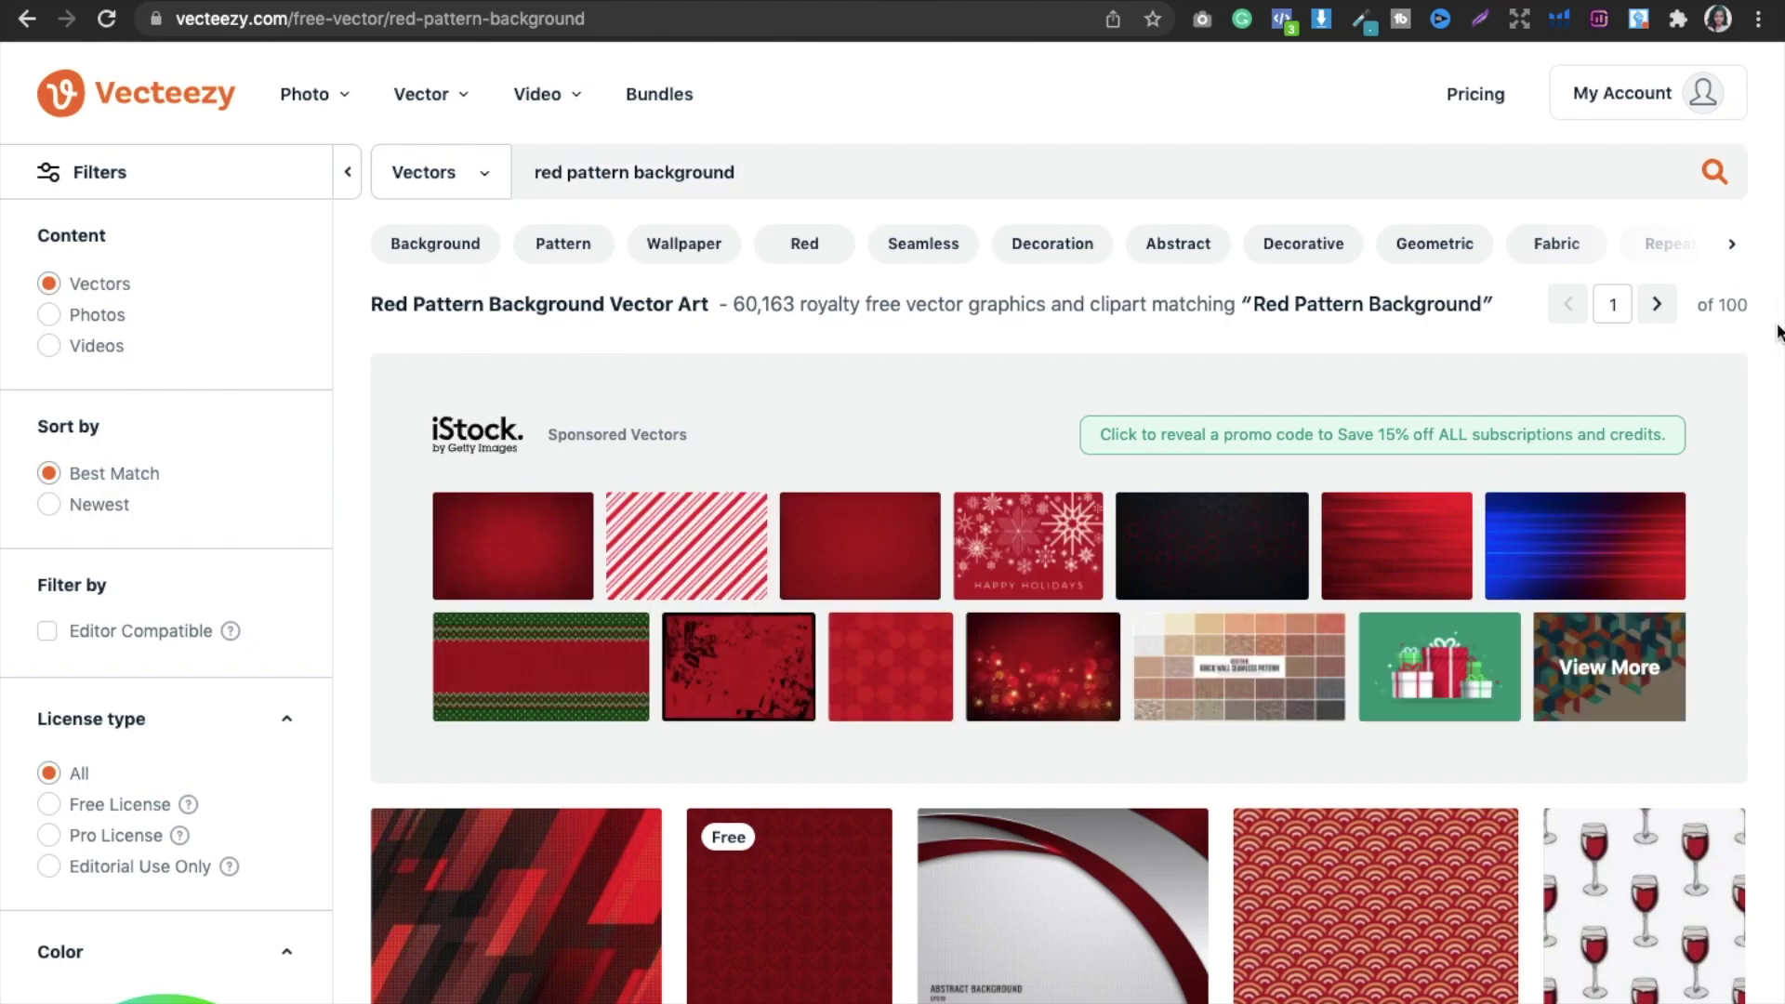
Step: Look through the red pattern background vectors for artwork suitable for the book cover
scroll(1777, 332, down, 3)
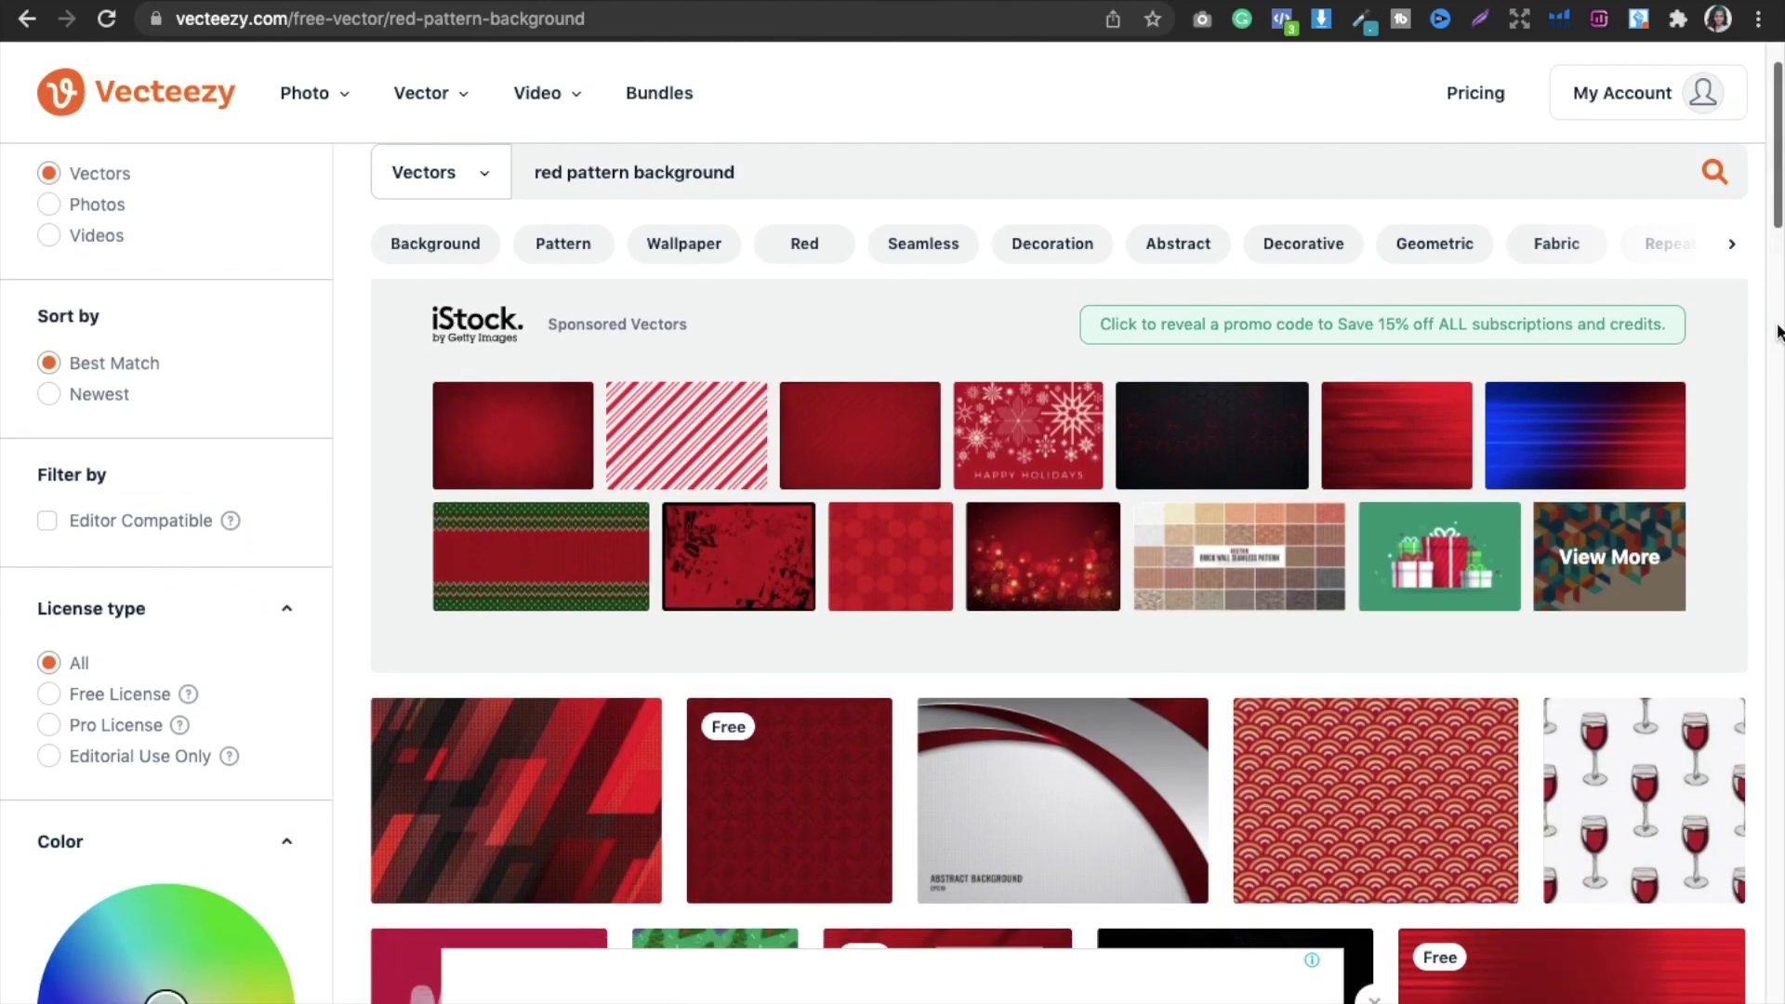
scroll(1776, 332, down, 10)
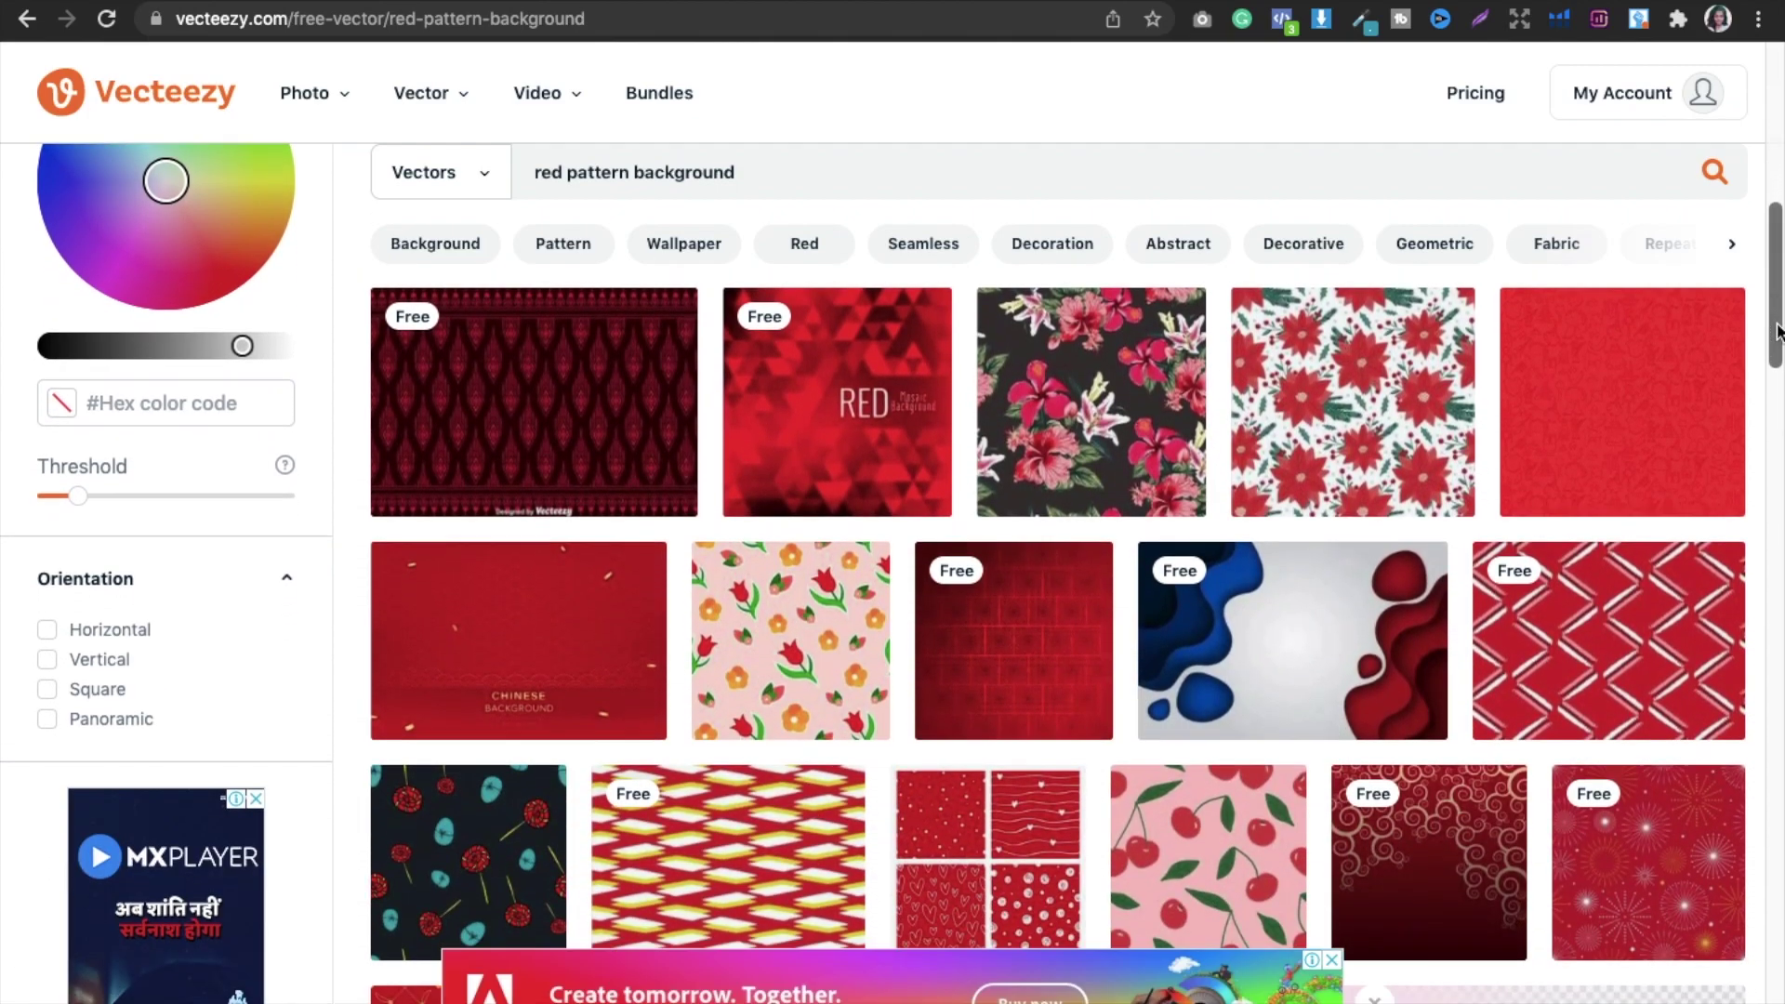
scroll(1777, 332, up, 4)
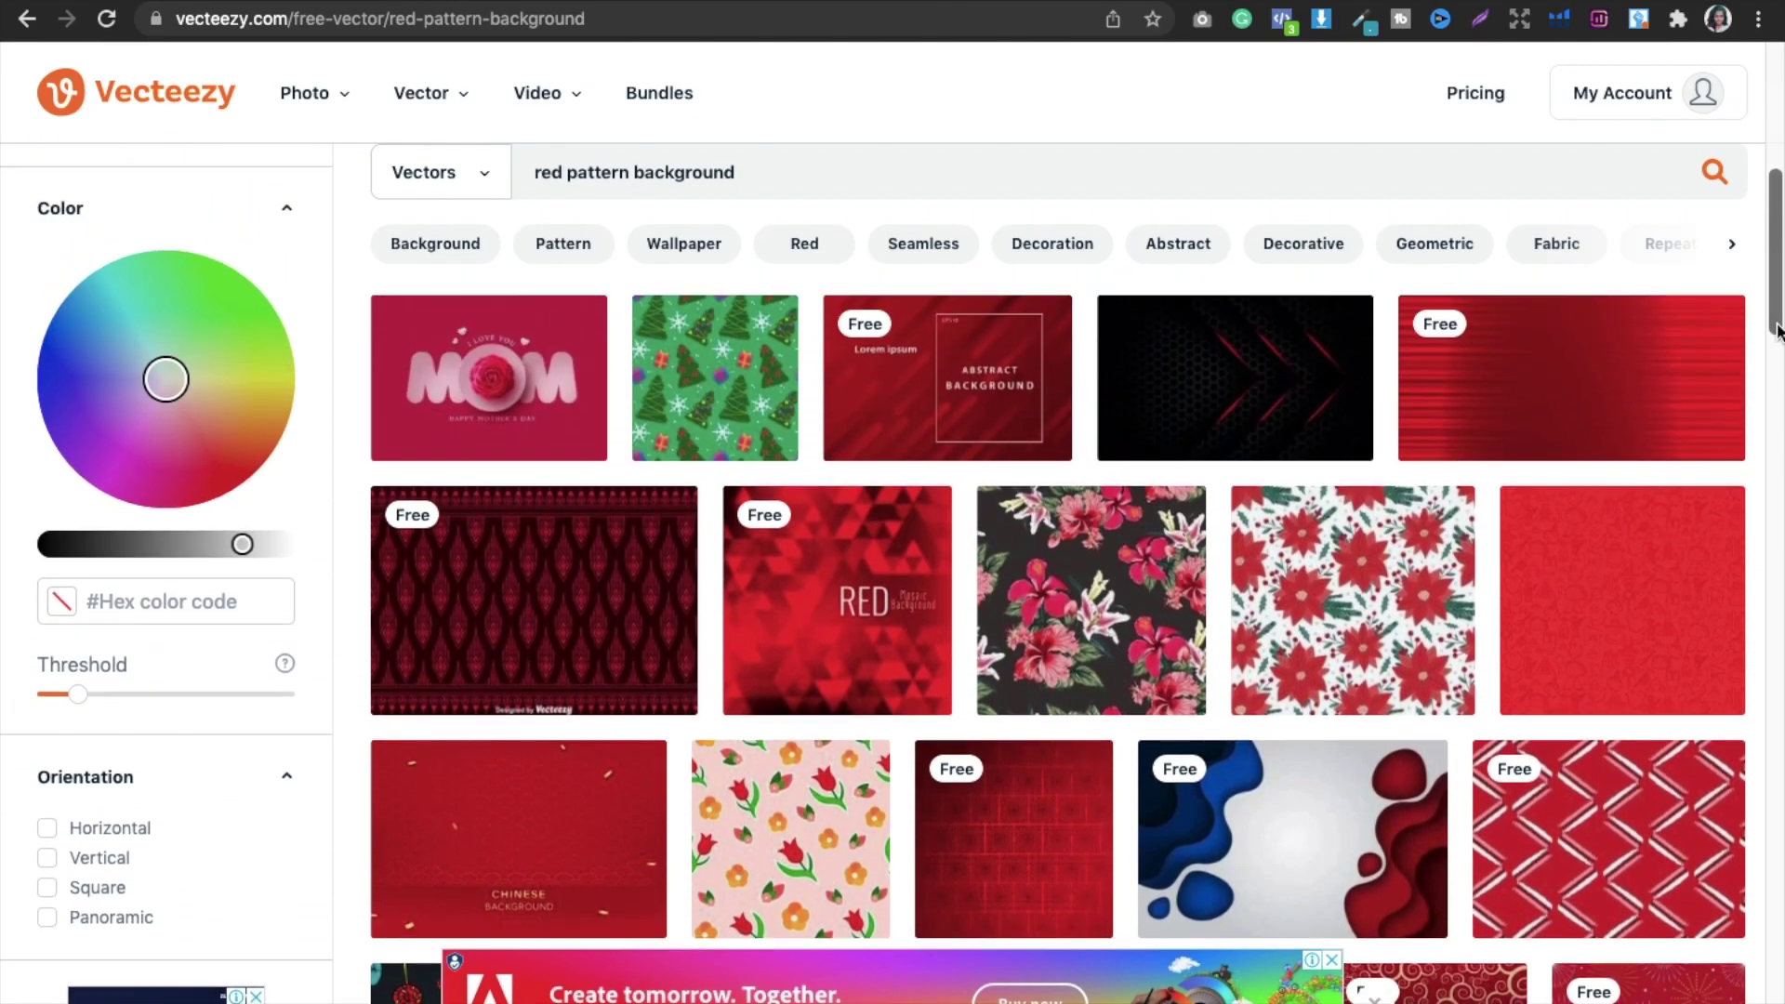
mouse_move(636, 588)
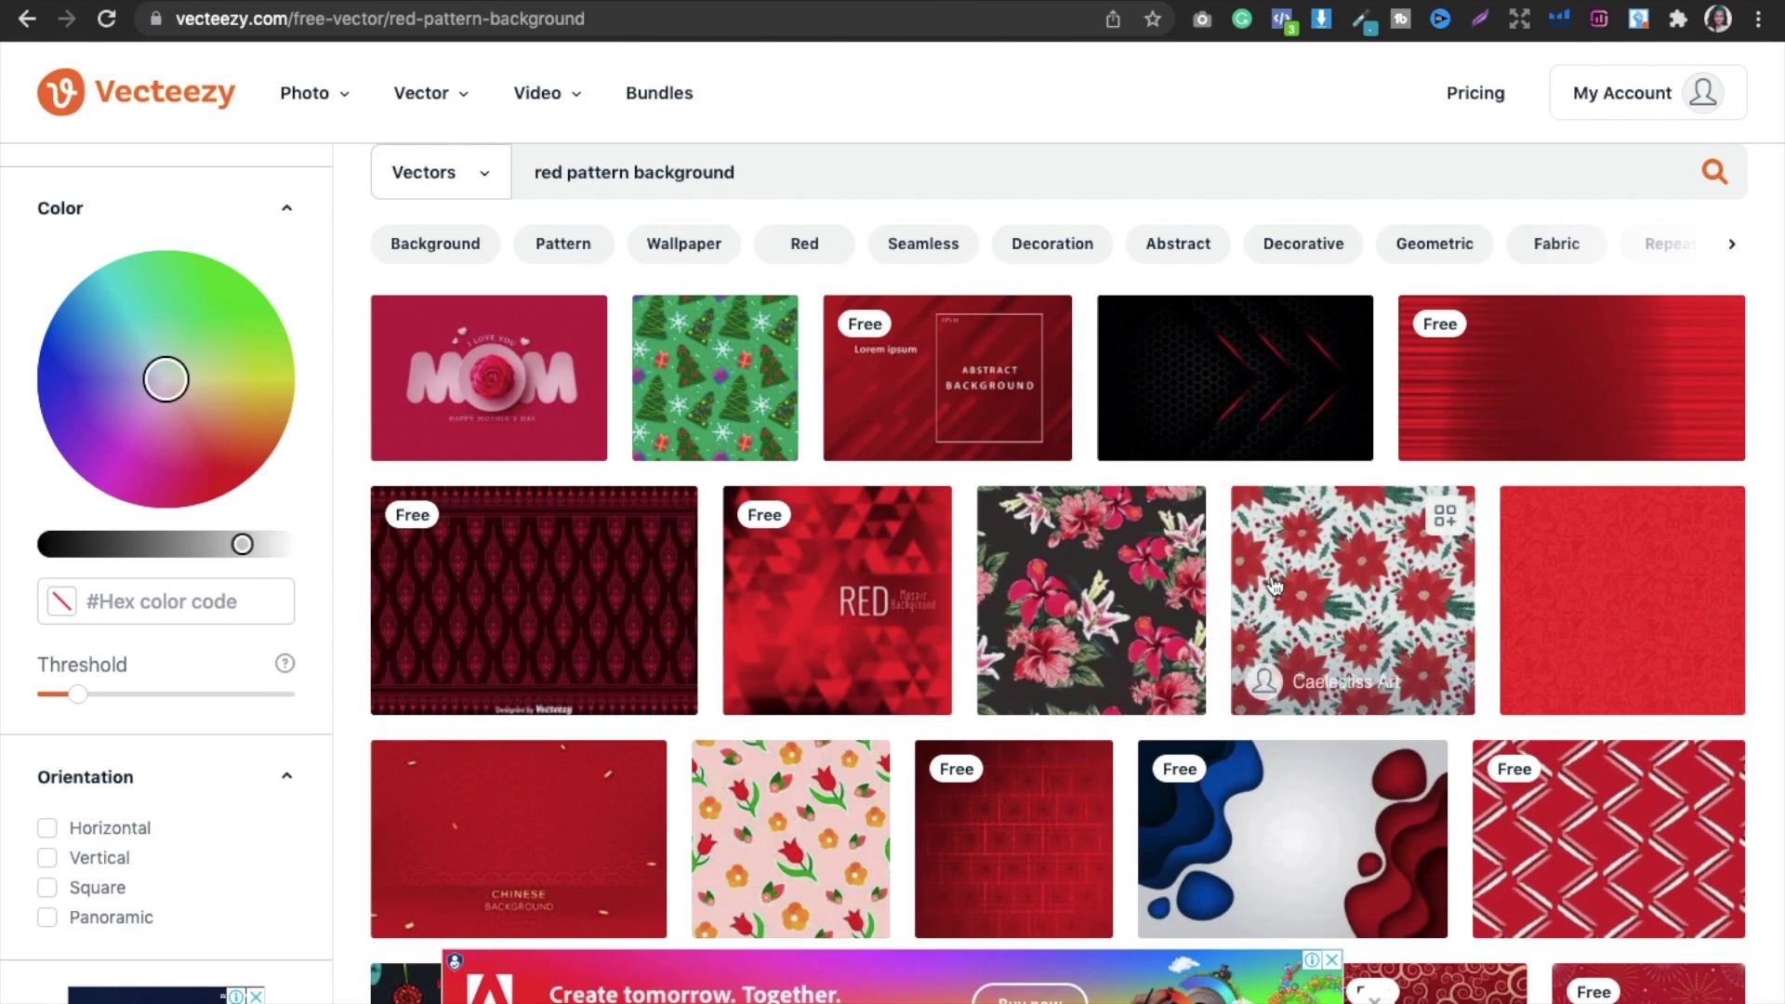
scroll(1717, 430, down, 2)
scroll(1718, 431, down, 5)
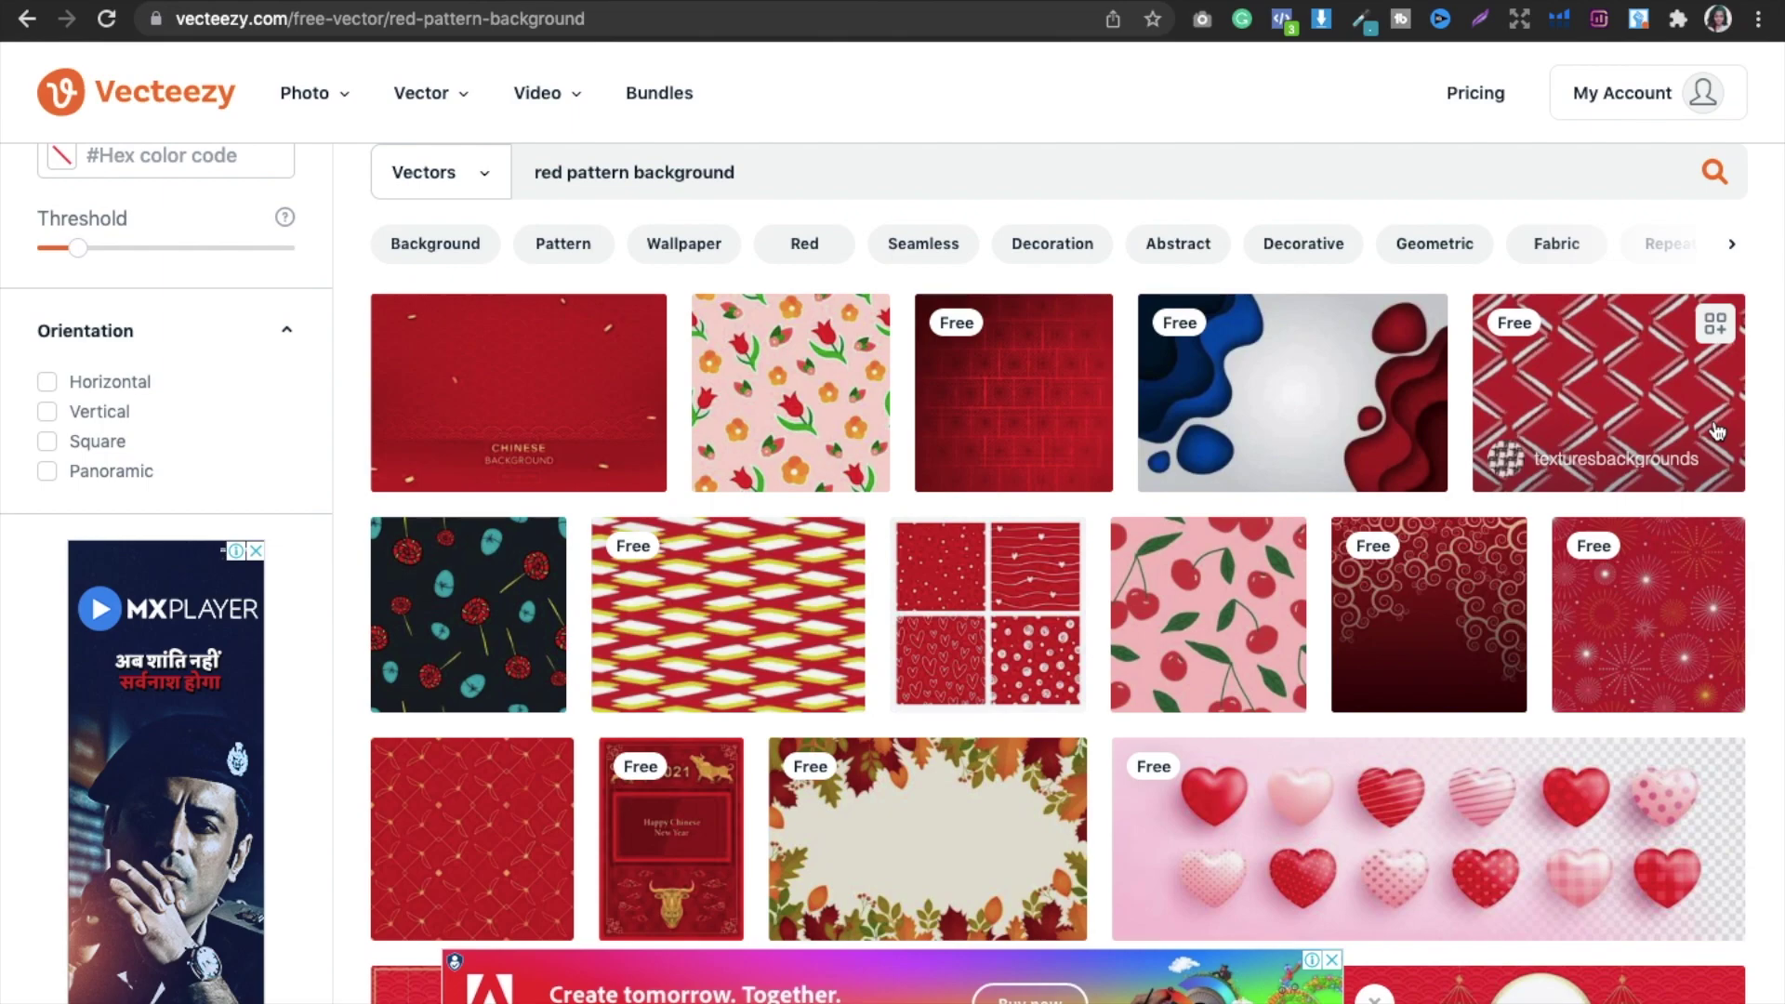
scroll(1718, 431, up, 1)
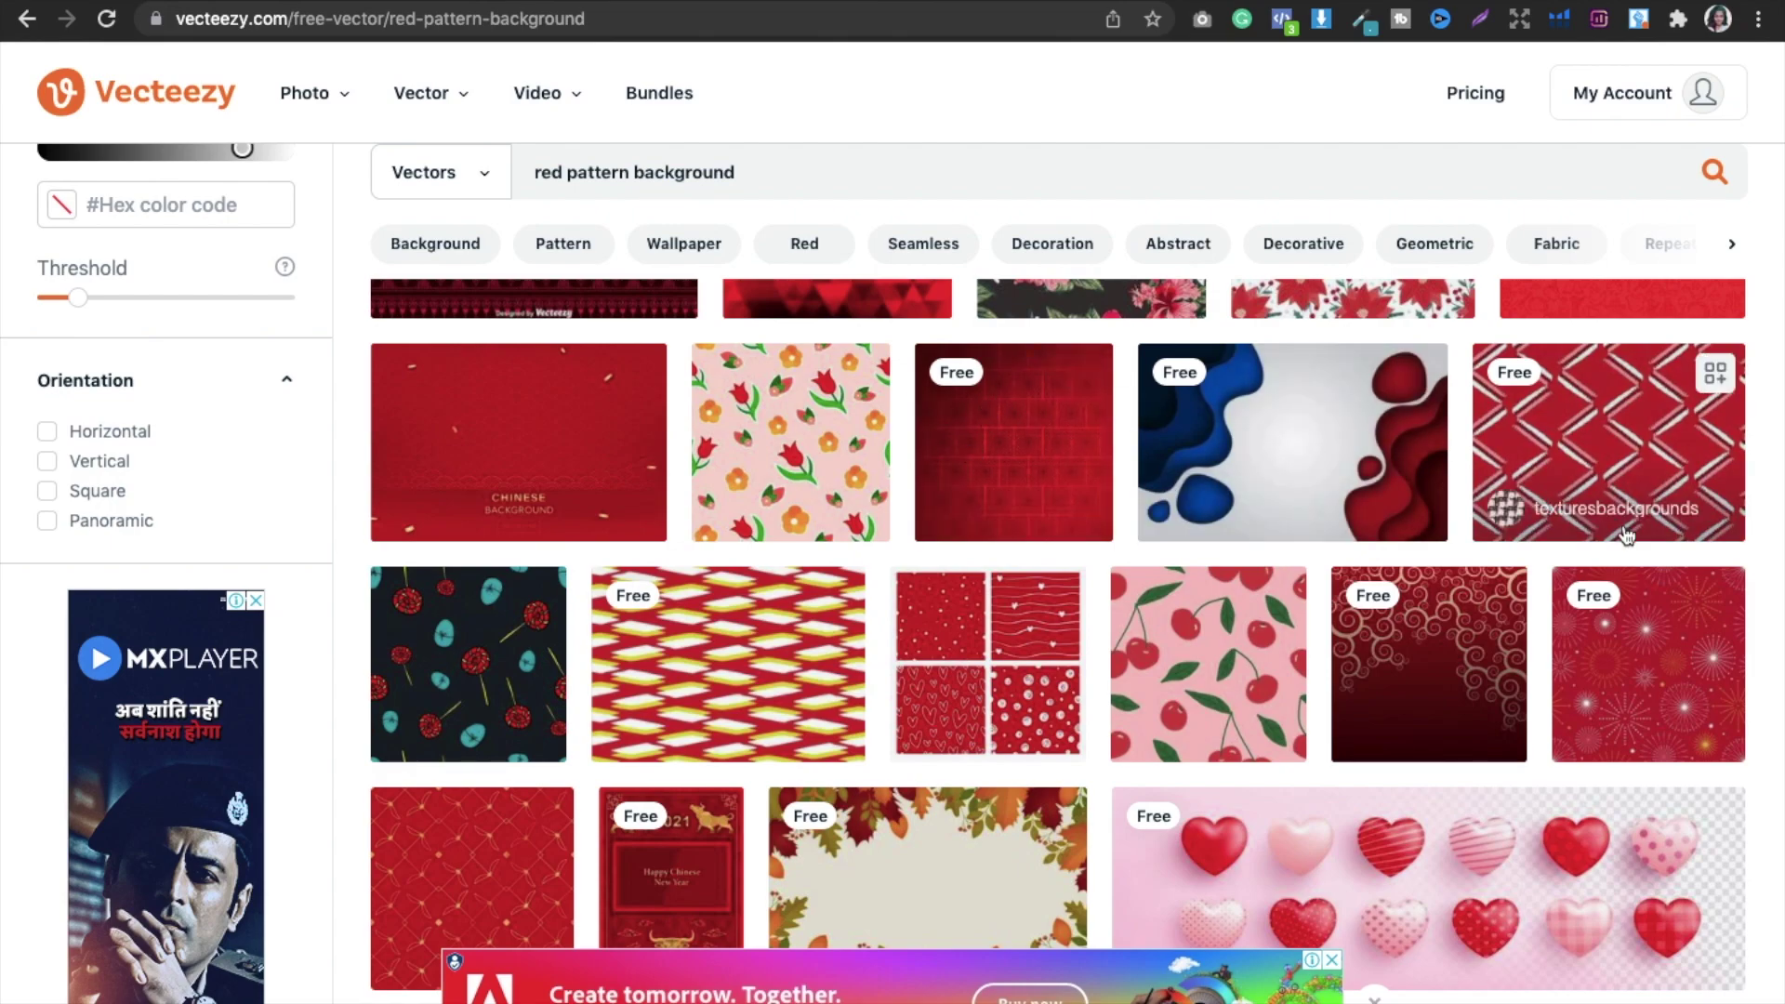
scroll(1630, 536, down, 5)
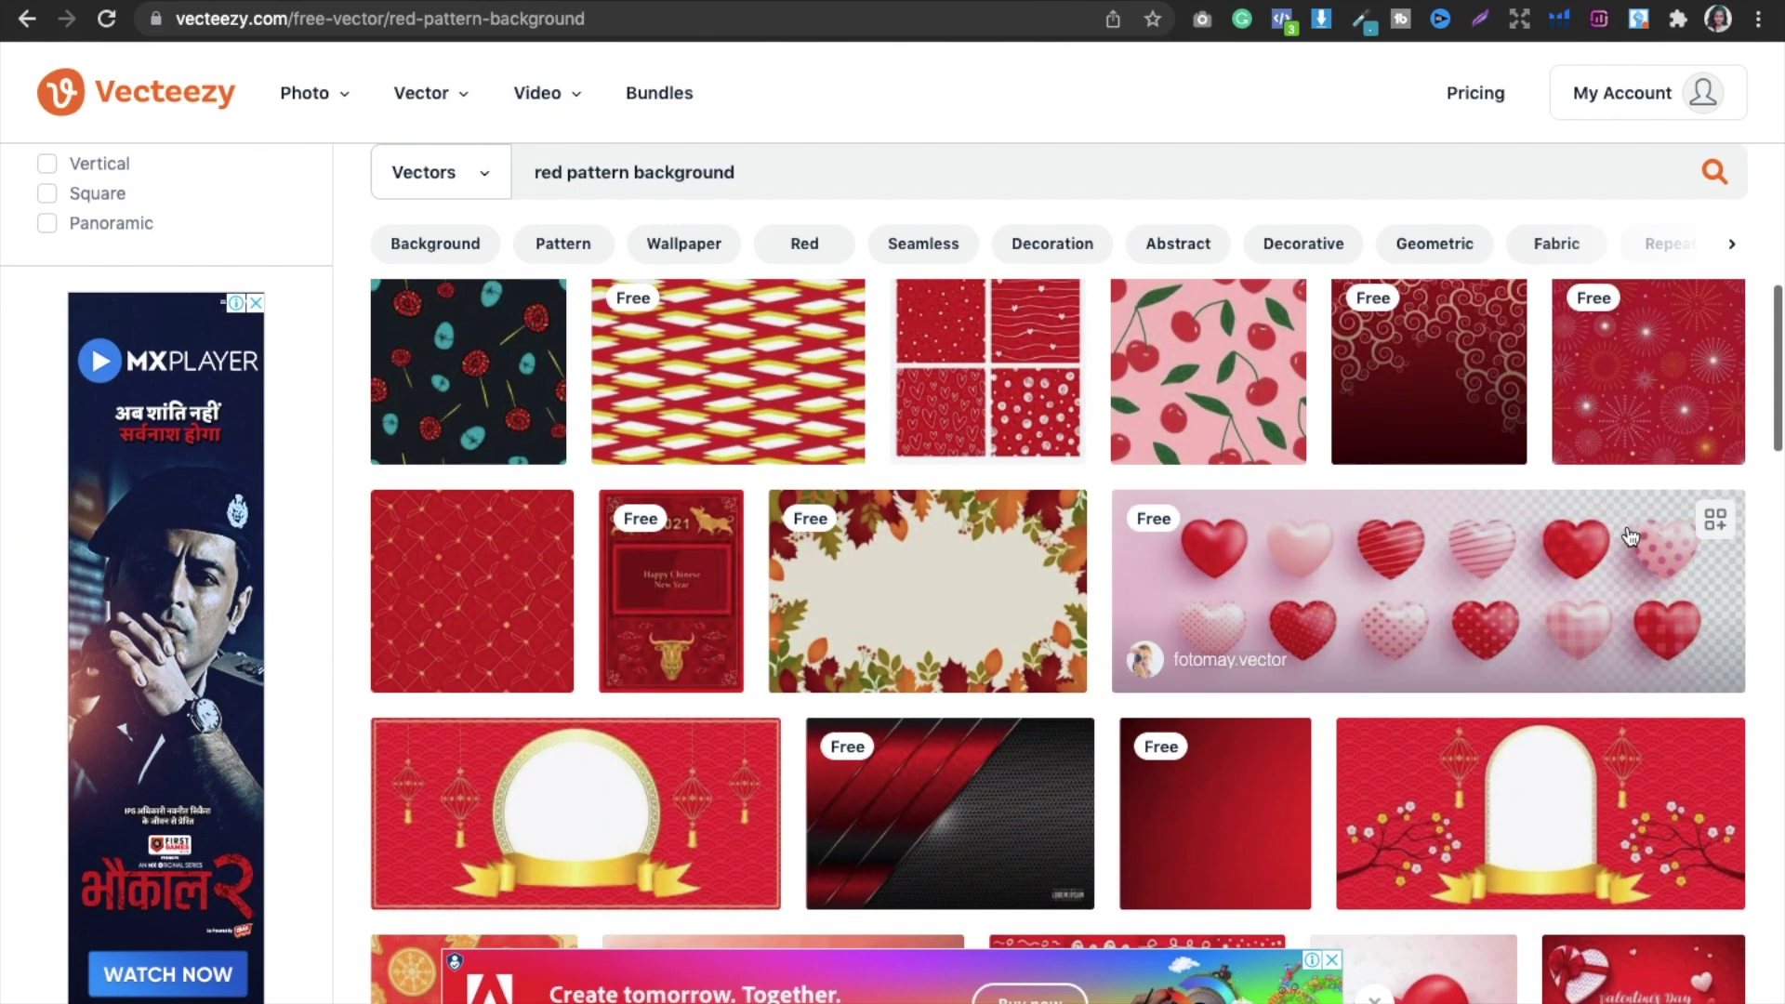
scroll(1630, 537, down, 4)
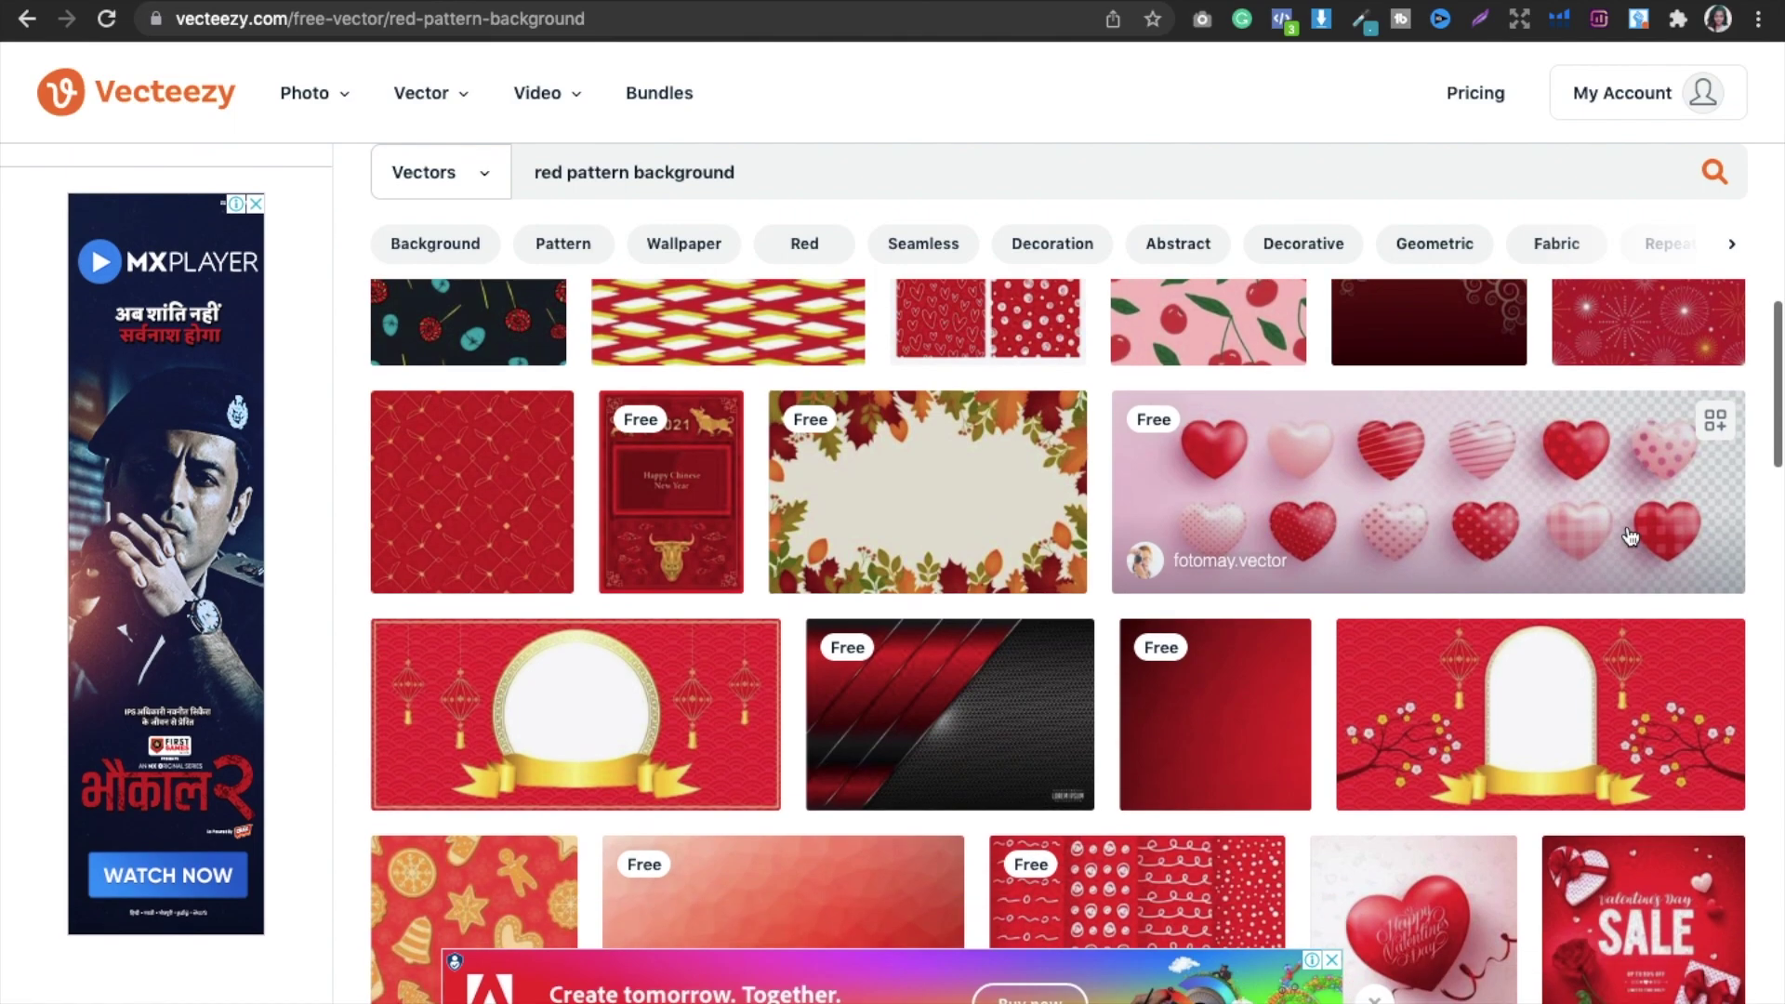
scroll(1771, 437, down, 2)
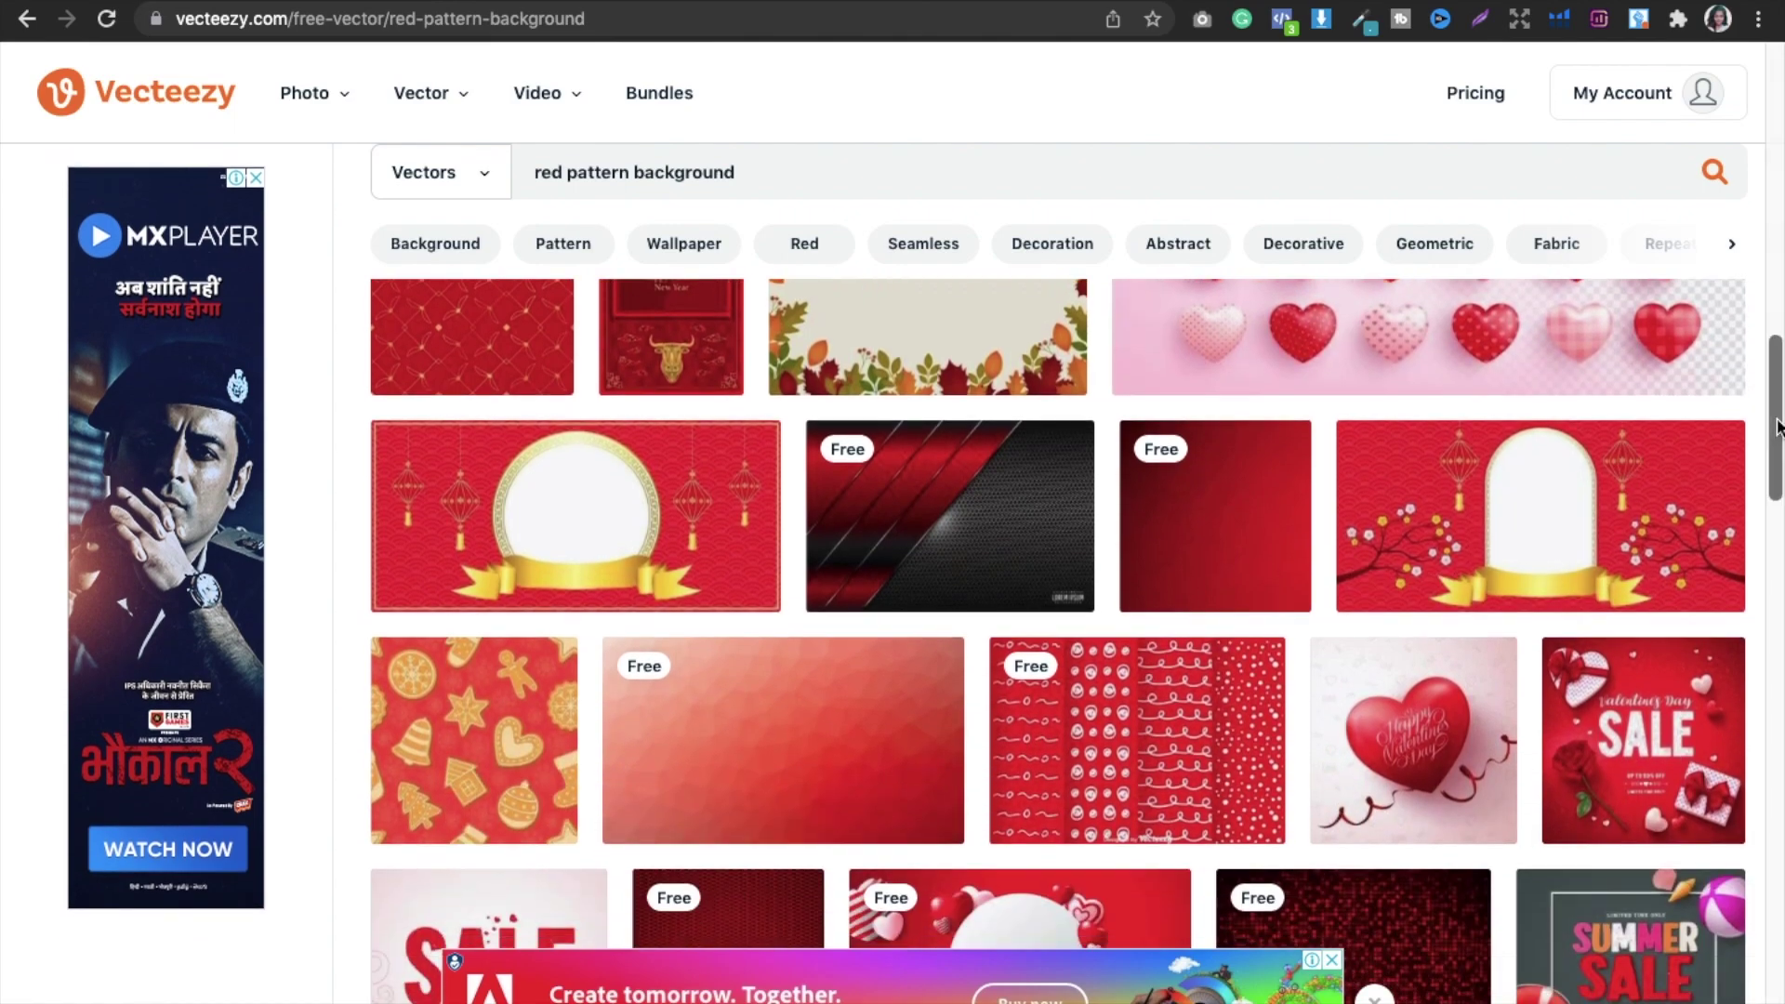
drag(1772, 423, 1748, 53)
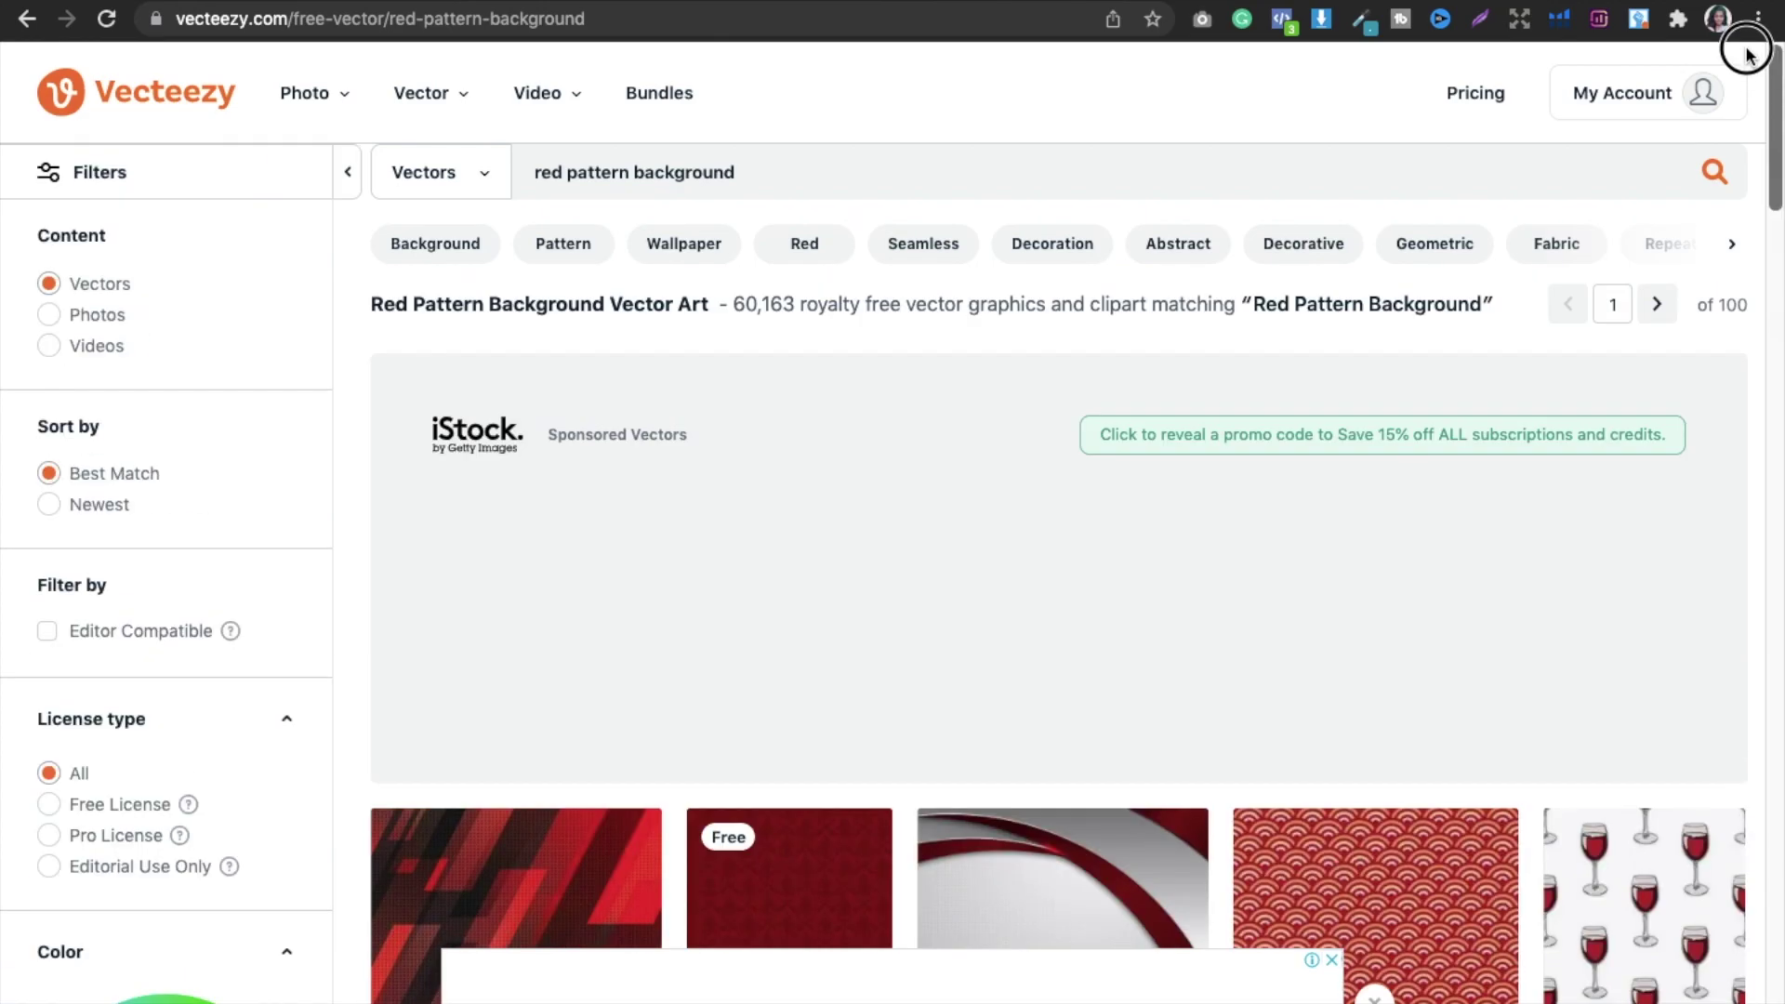
Step: Search Vecteezy's vectors for "red flower pattern background"
click(567, 173)
text(flowe)
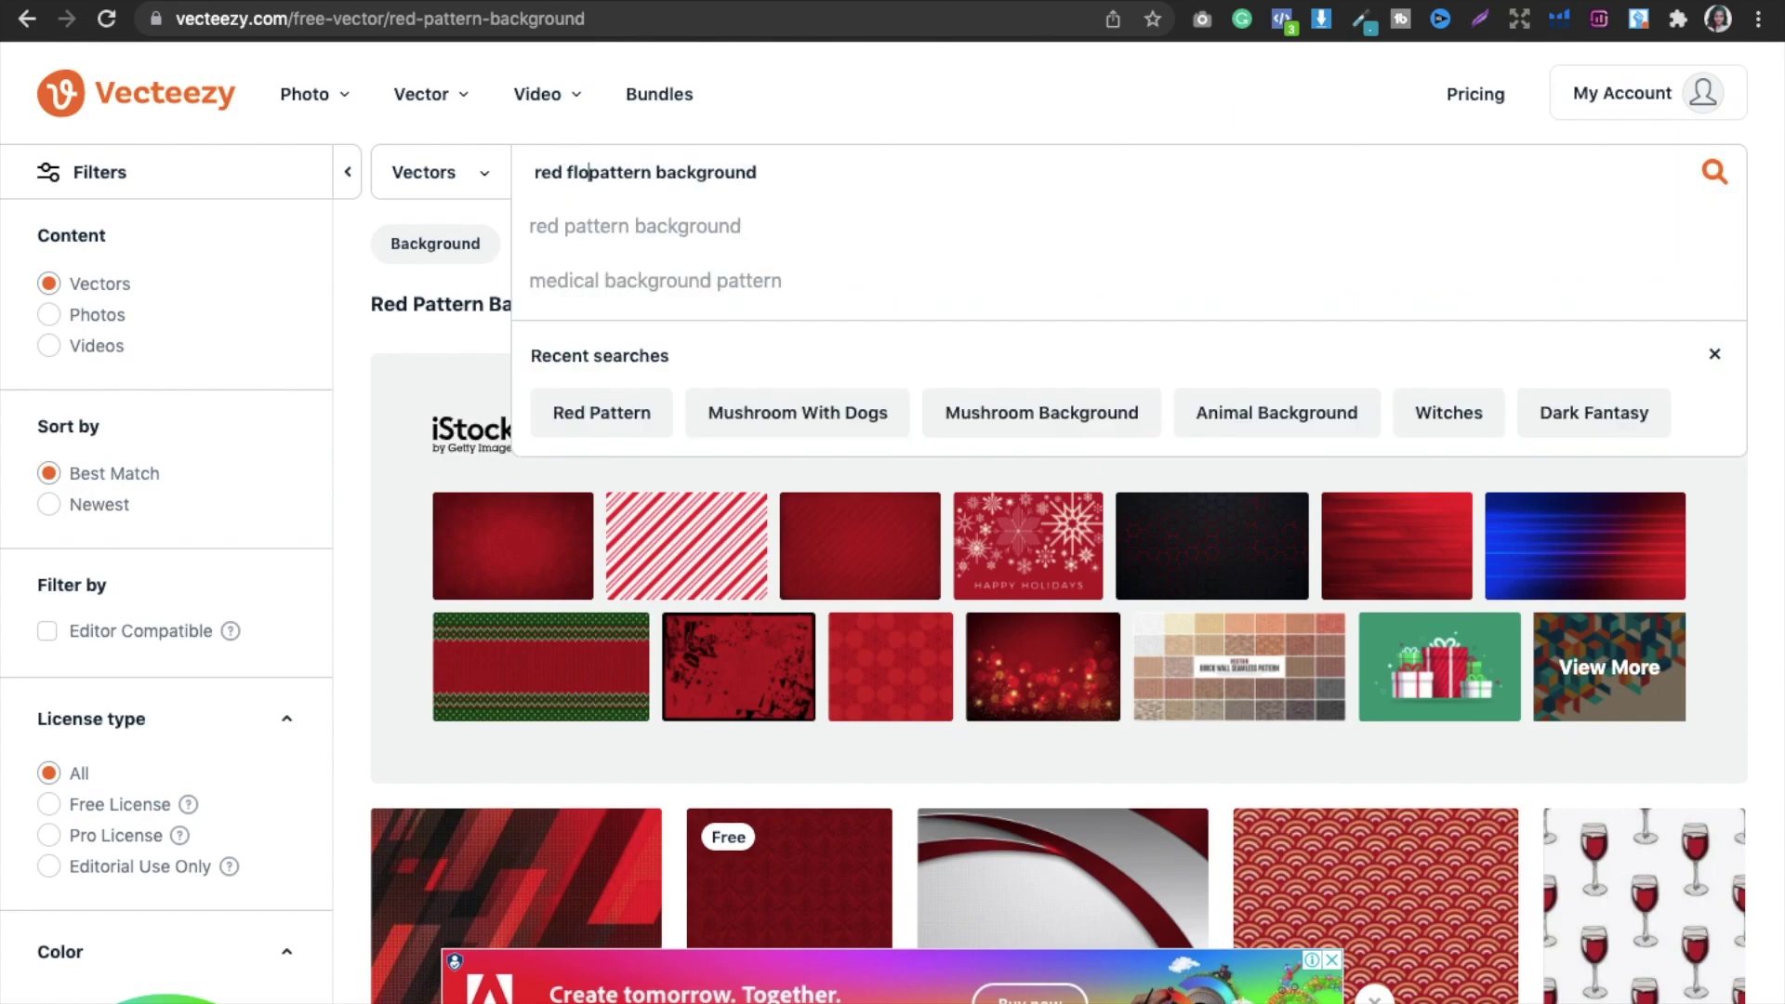
text(r)
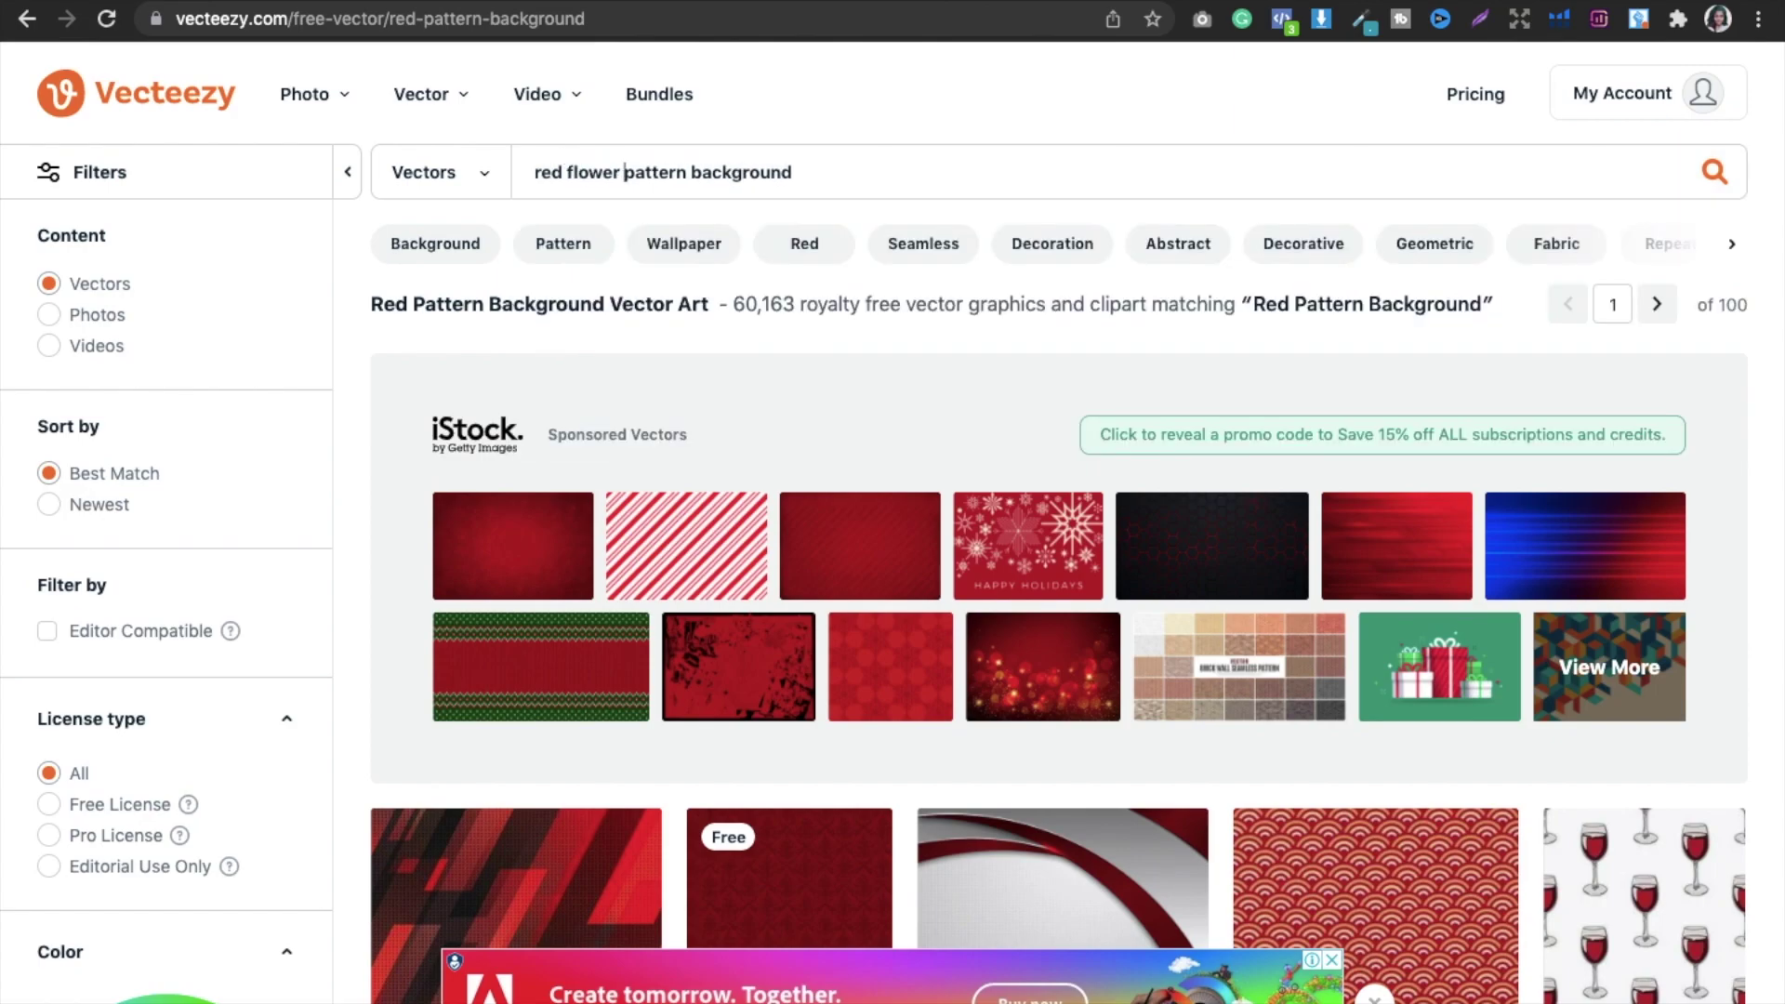
key(Return)
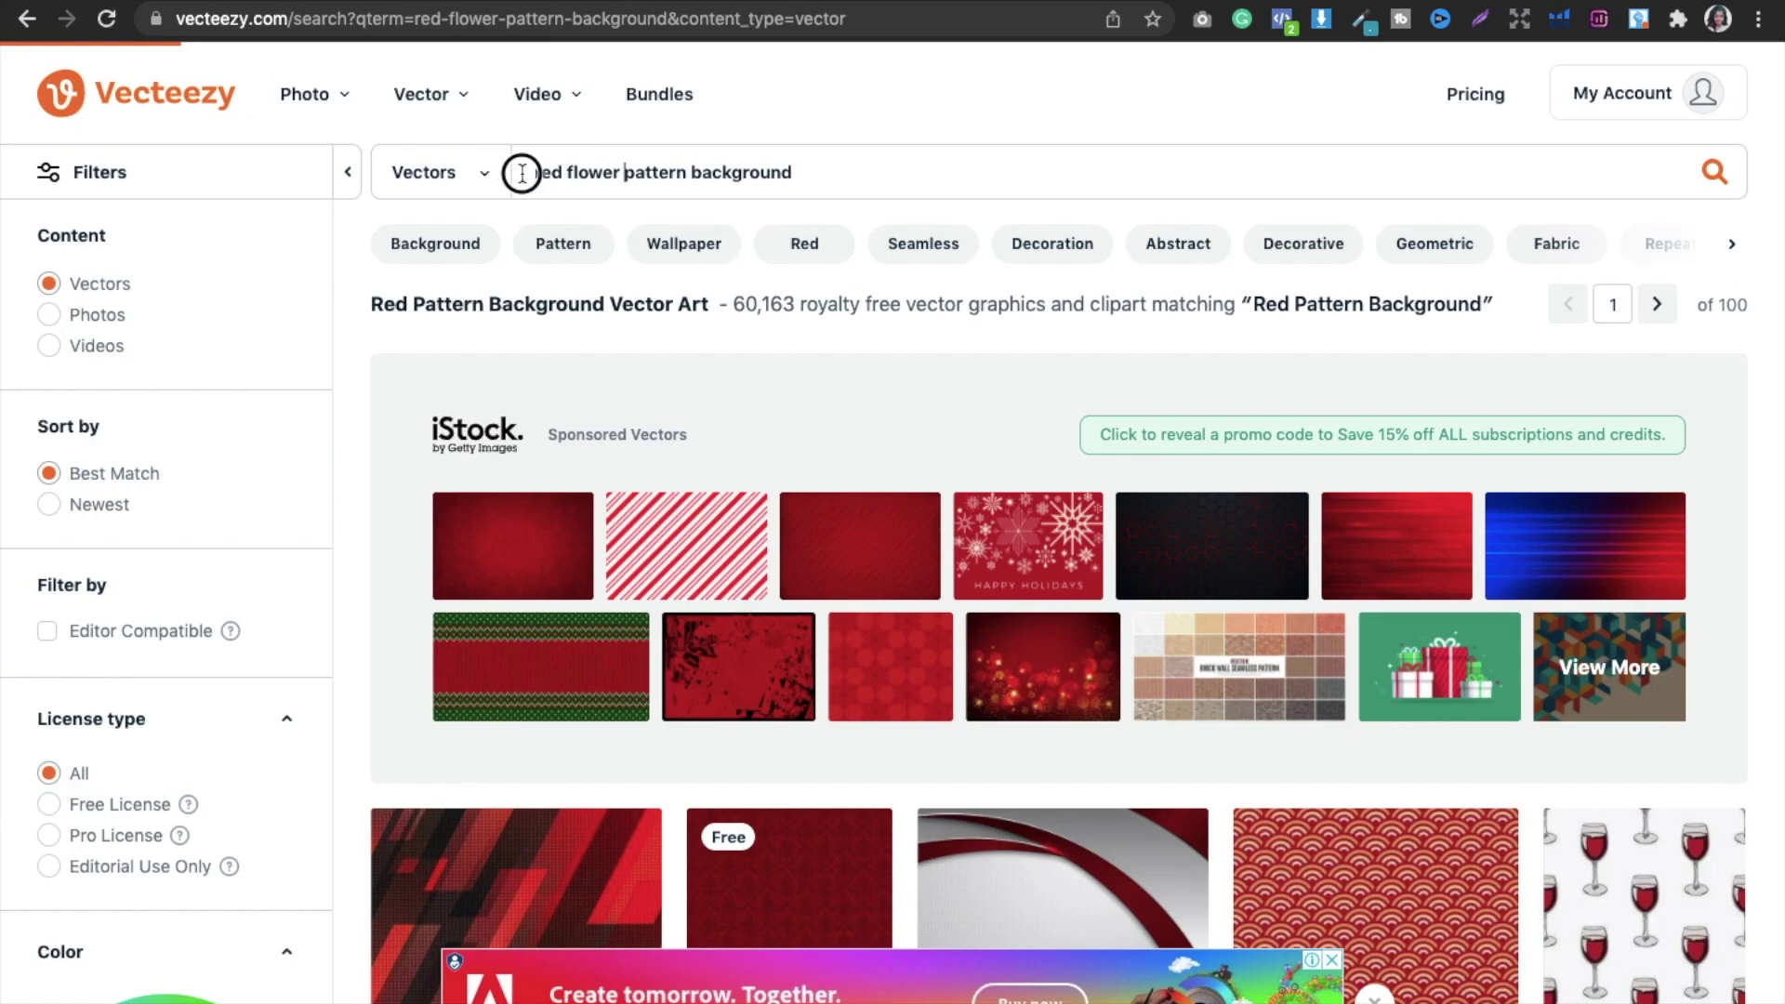
Step: Change the vector search to "flower pattern background" and close the iStock page that opens with it
click(521, 173)
key(Delete)
key(Delete)
key(Delete)
key(Delete)
key(Delete)
key(Return)
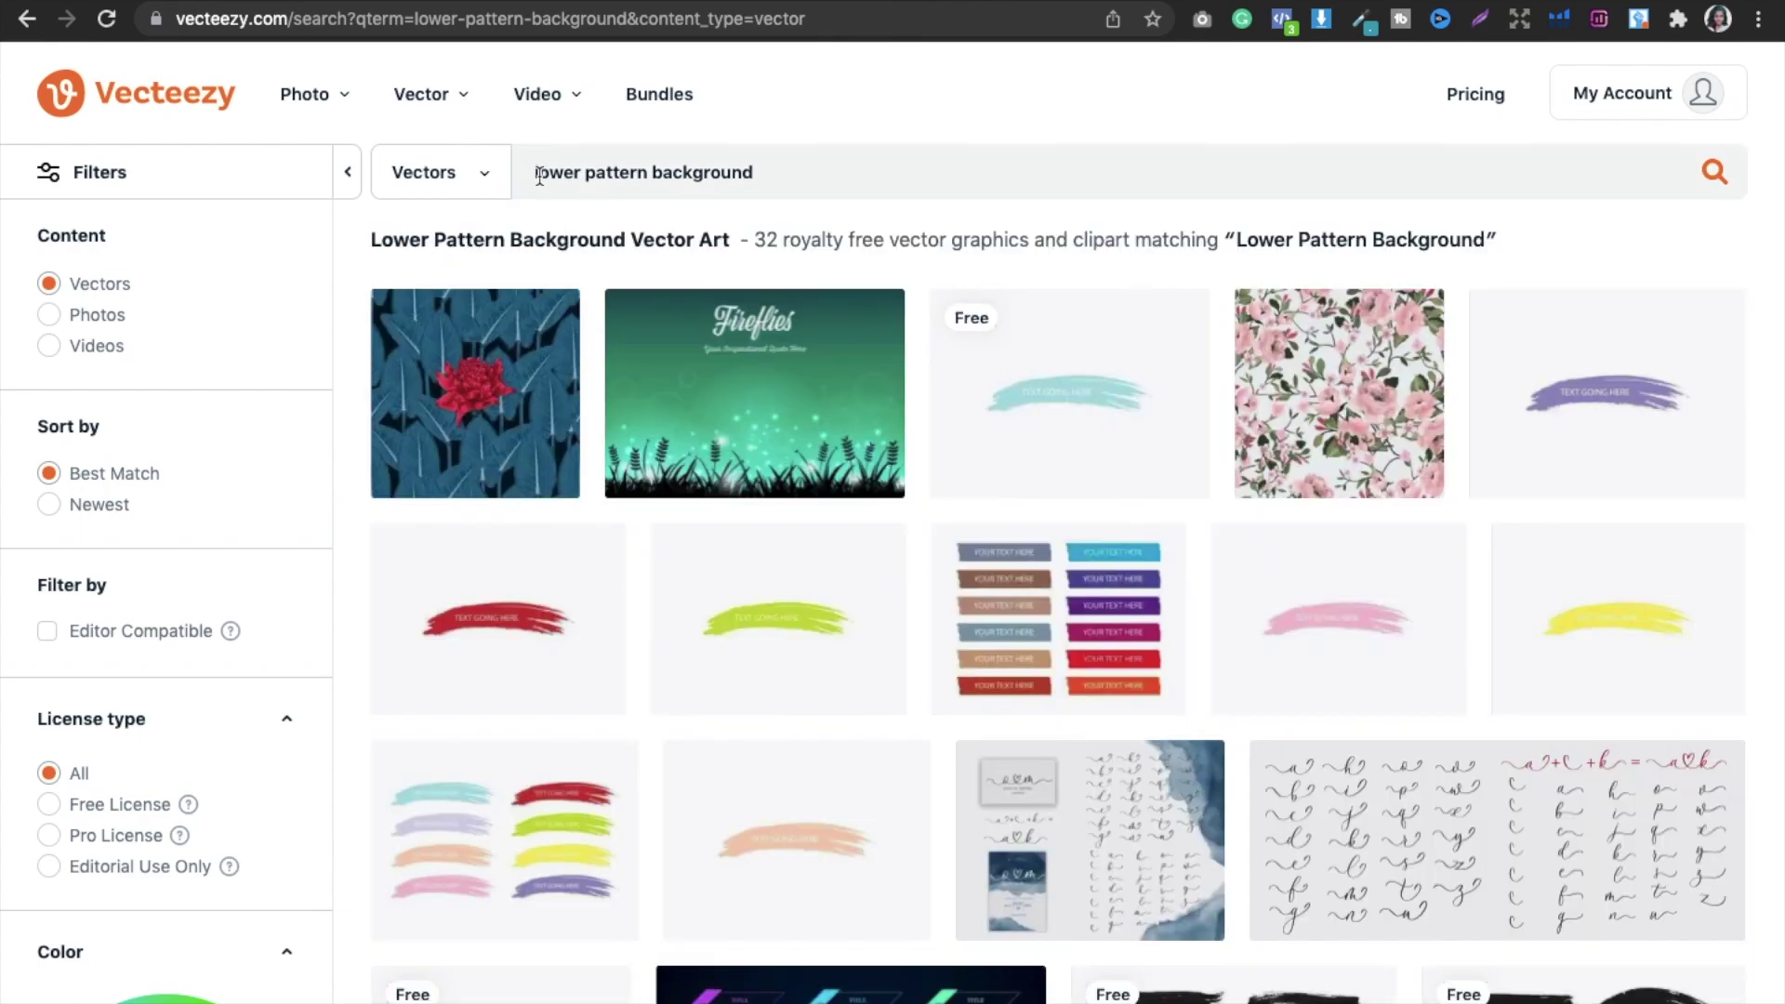
click(535, 177)
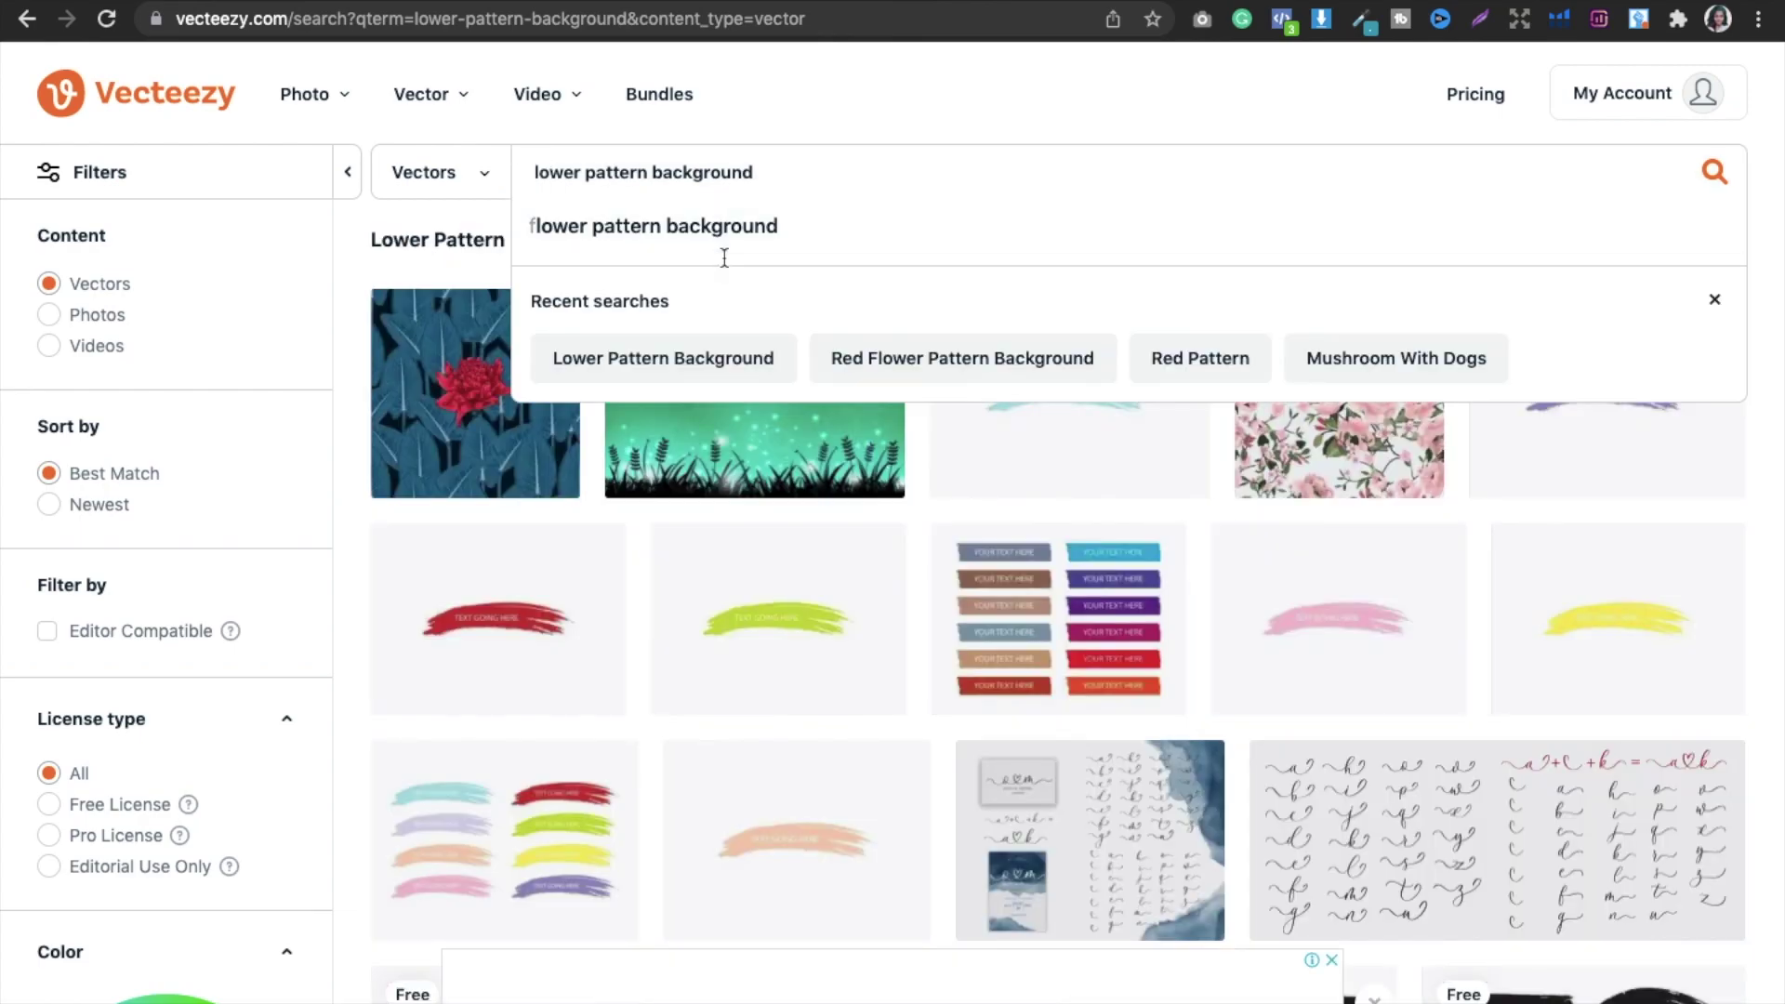
text(f)
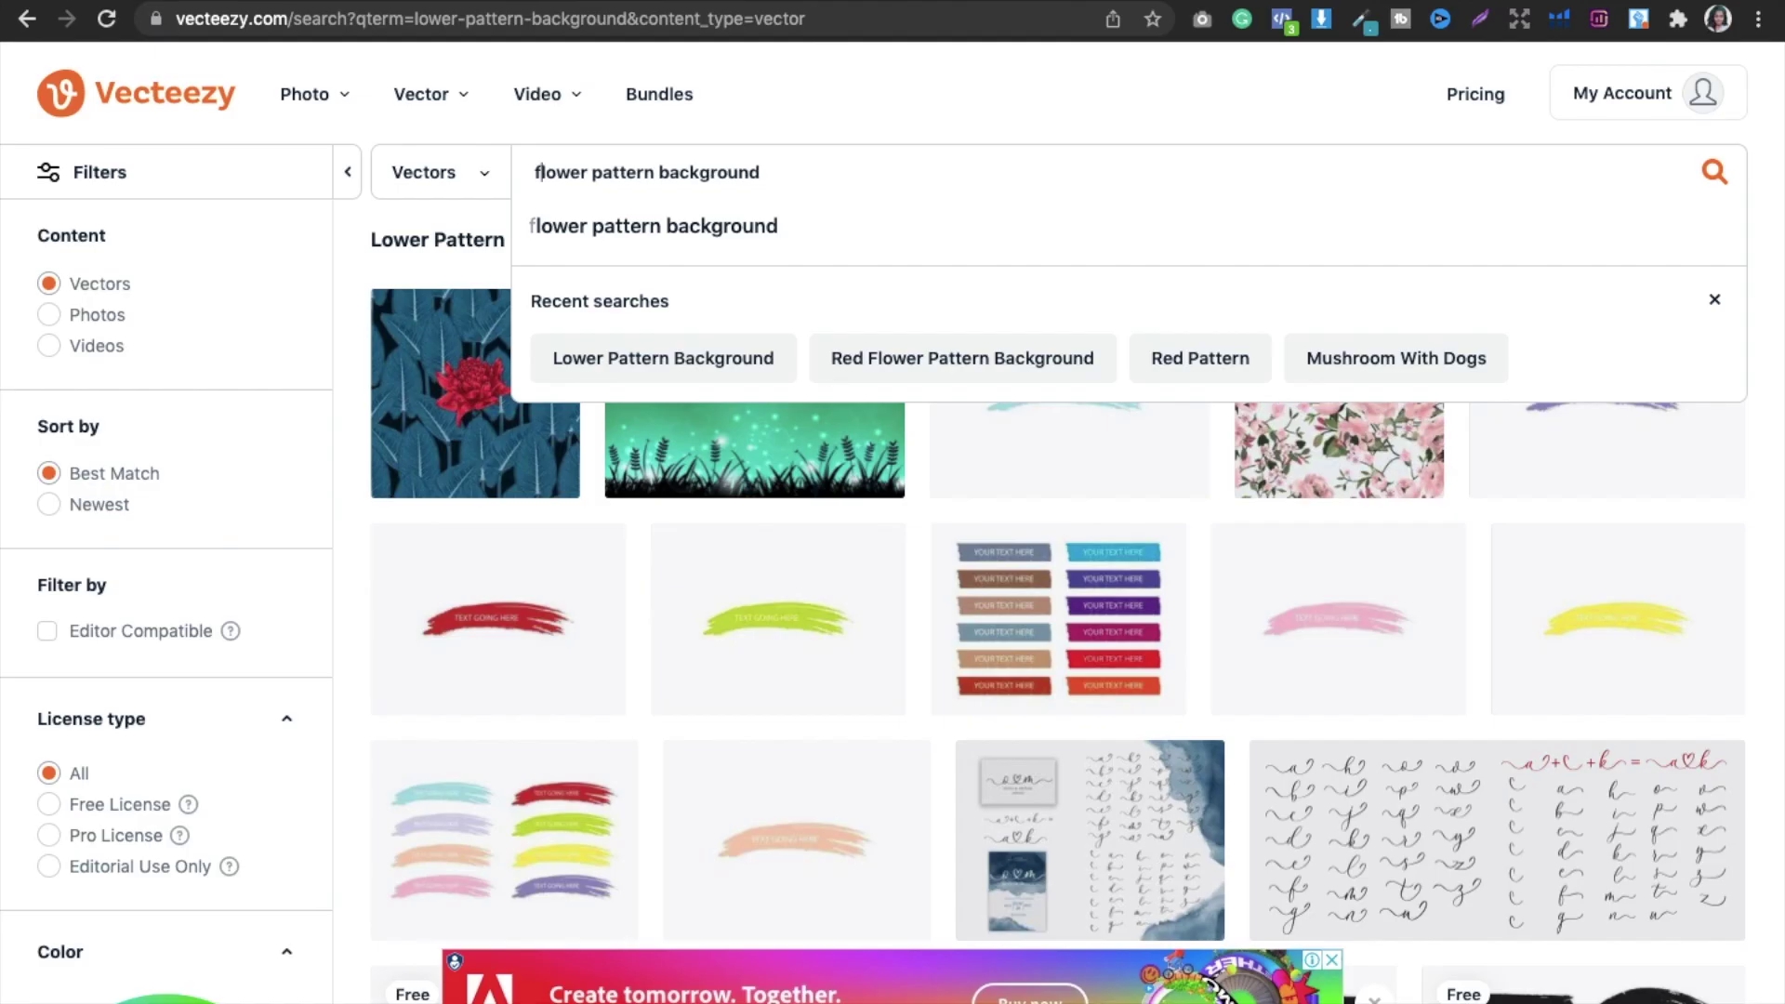
key(Return)
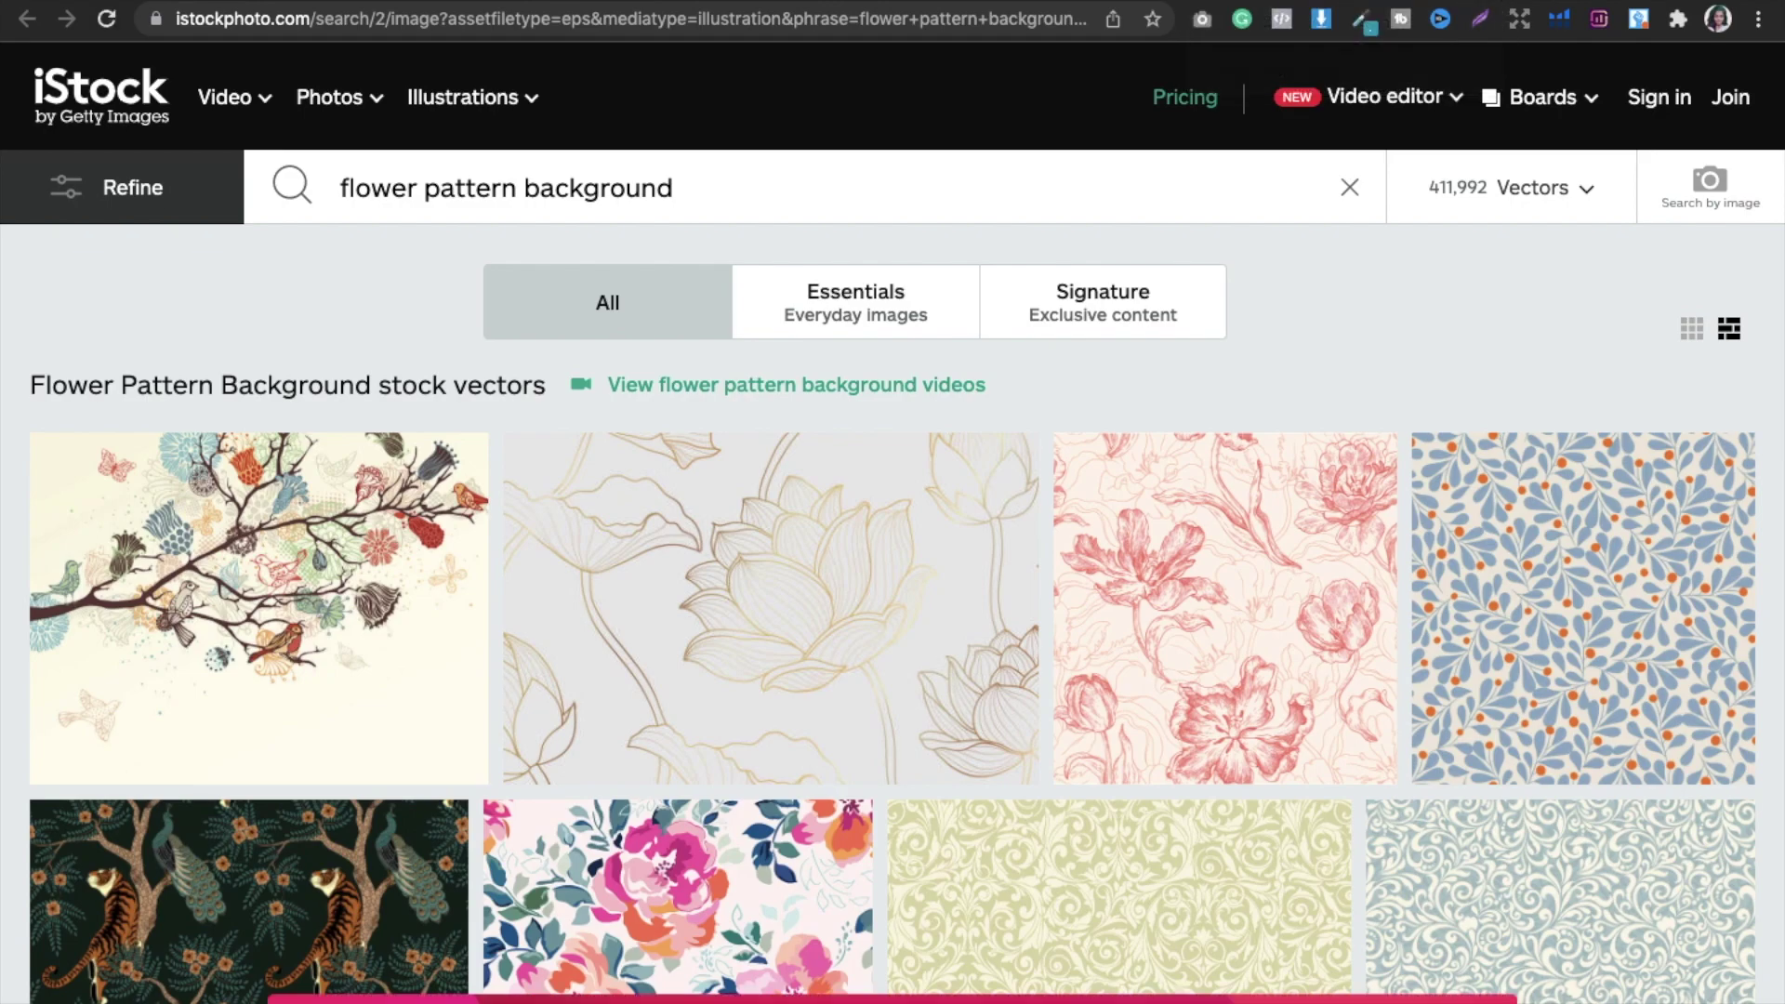
key(super+w)
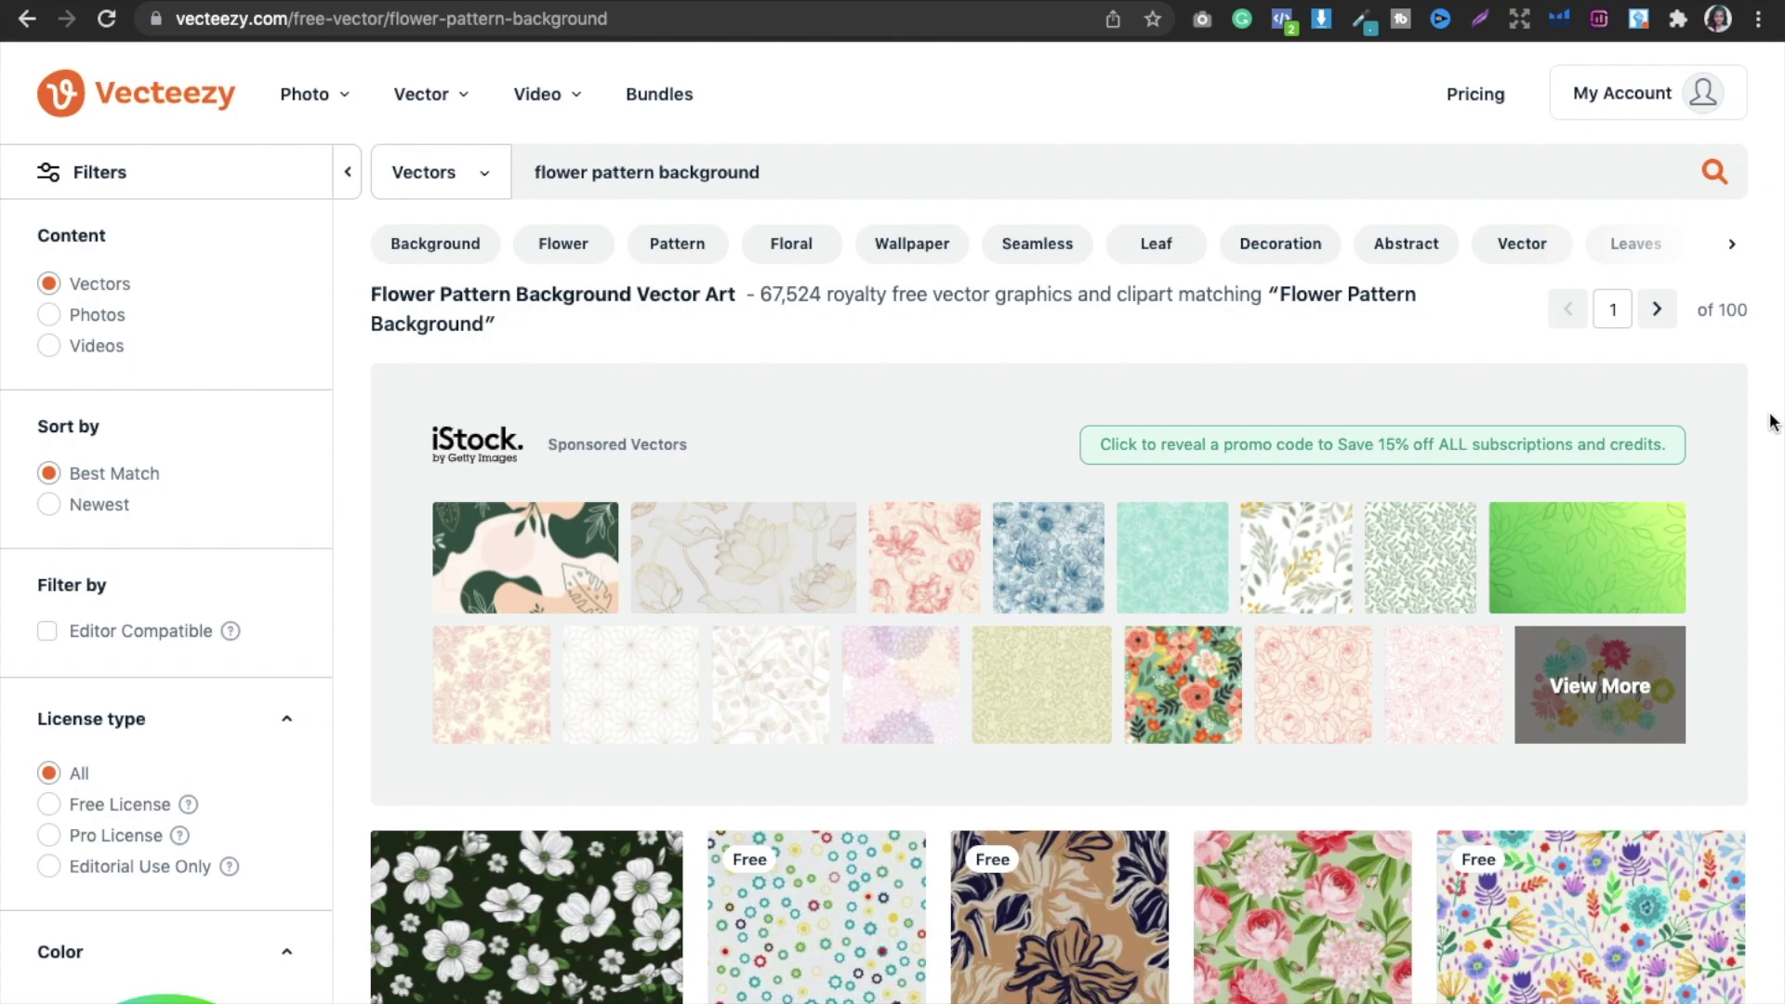
Step: Open the free black vector with pale pink flowers from the search results in a new tab
scroll(1770, 422, down, 6)
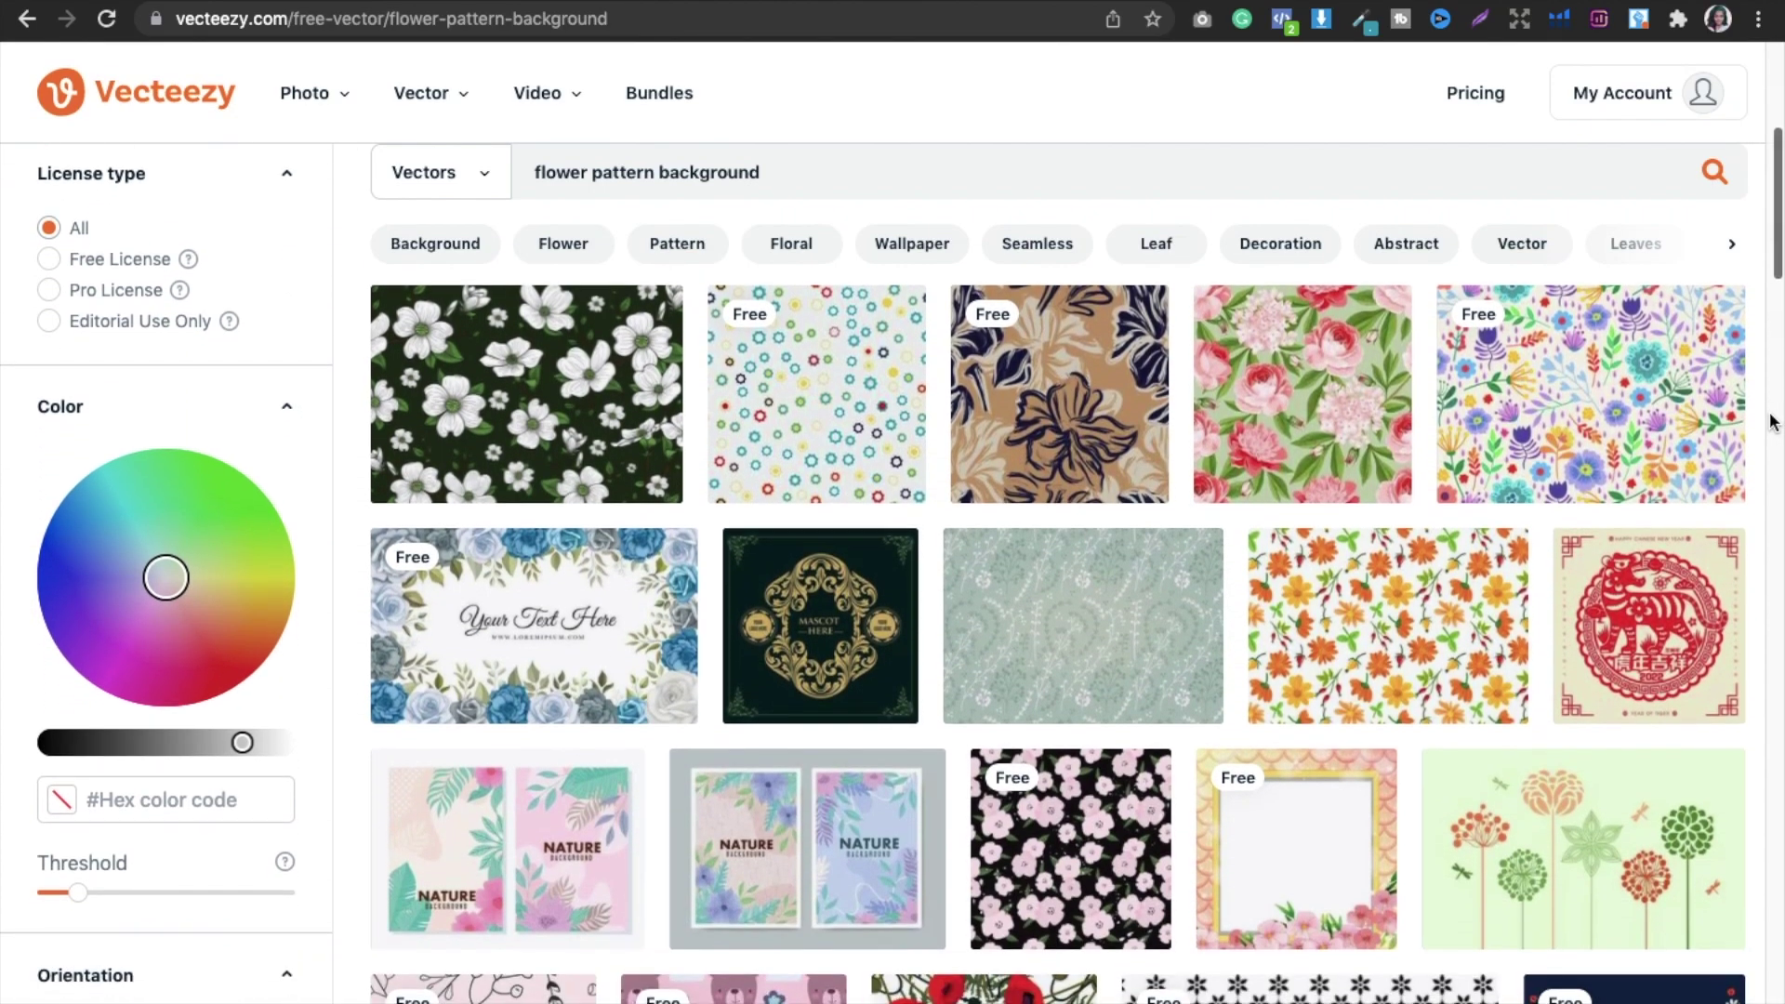
scroll(1770, 421, down, 2)
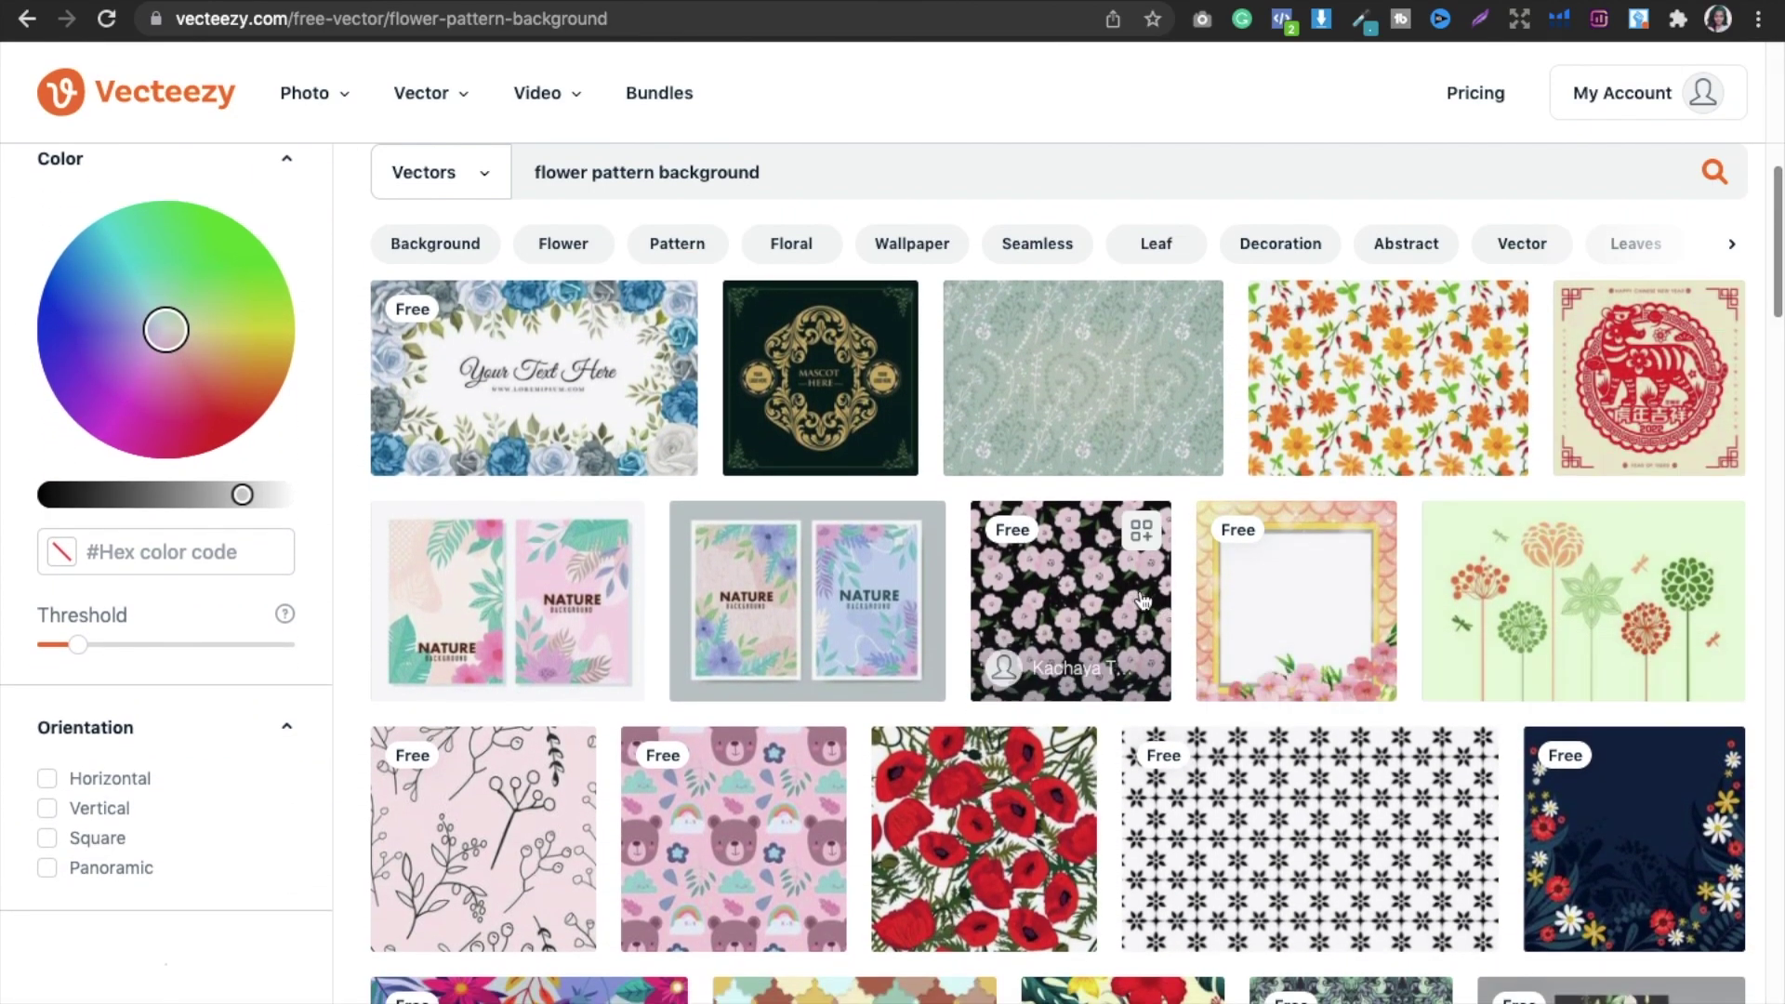
right_click(1106, 604)
click(1116, 607)
Step: Look through more of the flower pattern background vectors for other cover artwork
scroll(1116, 606, down, 1)
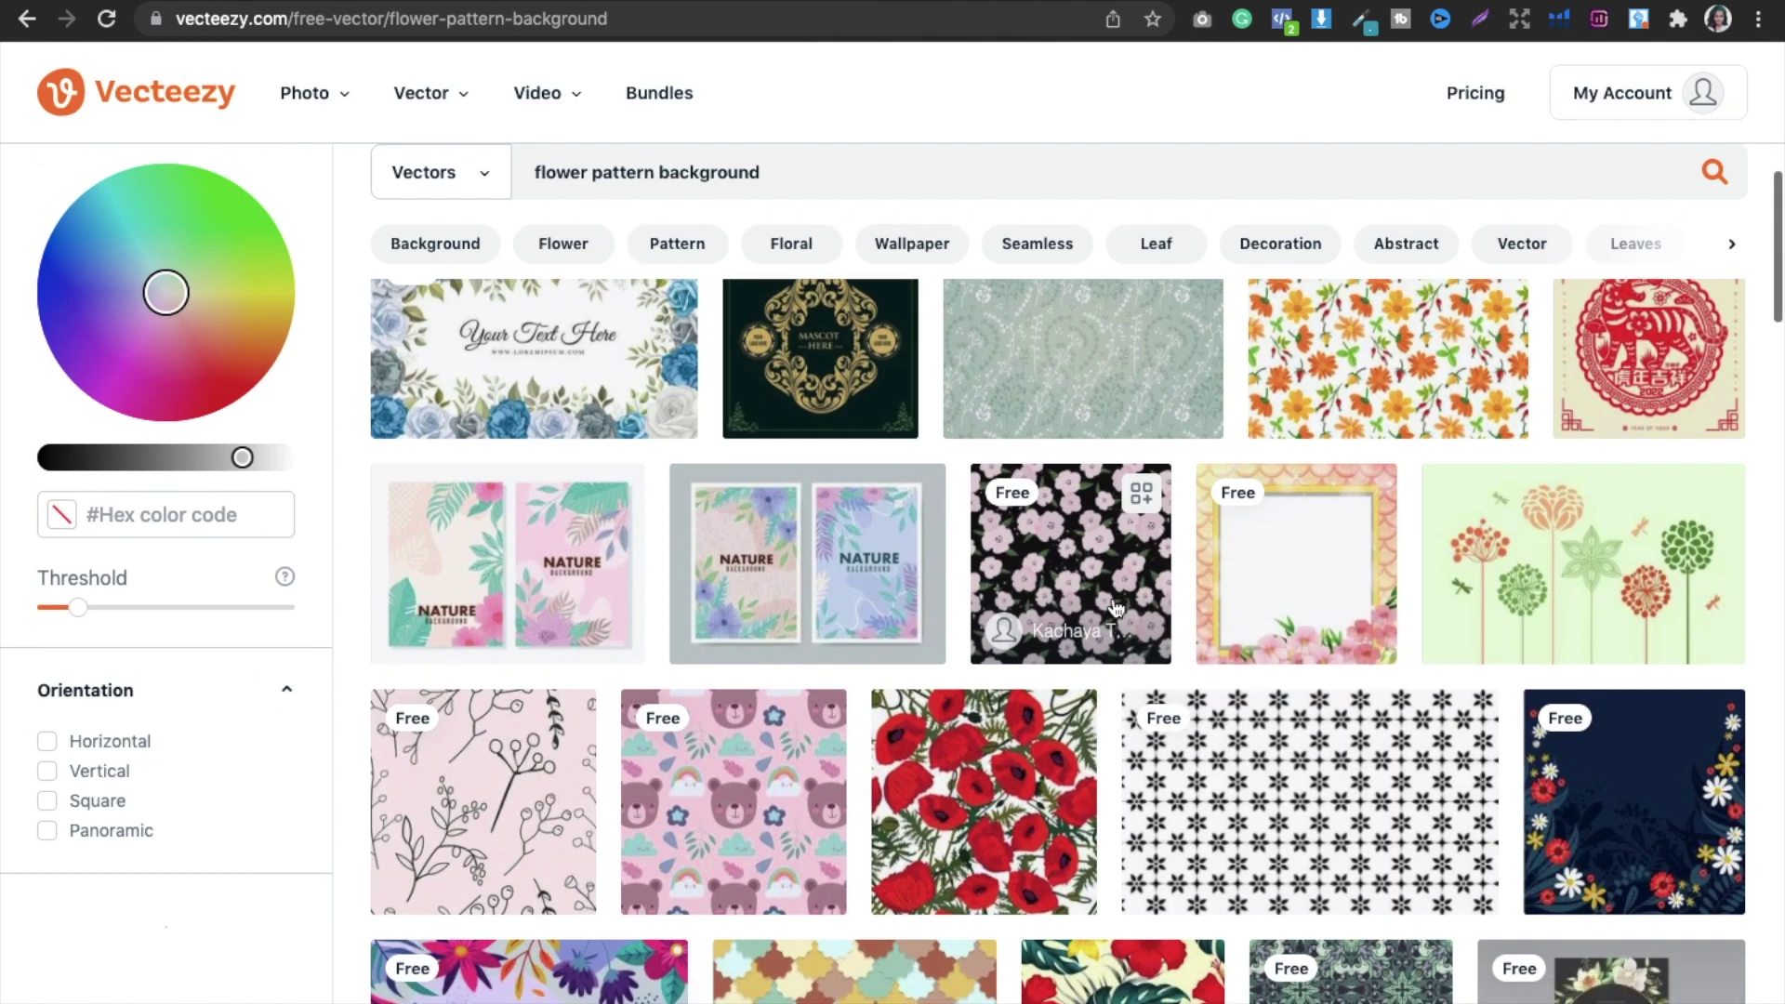
scroll(1116, 606, down, 2)
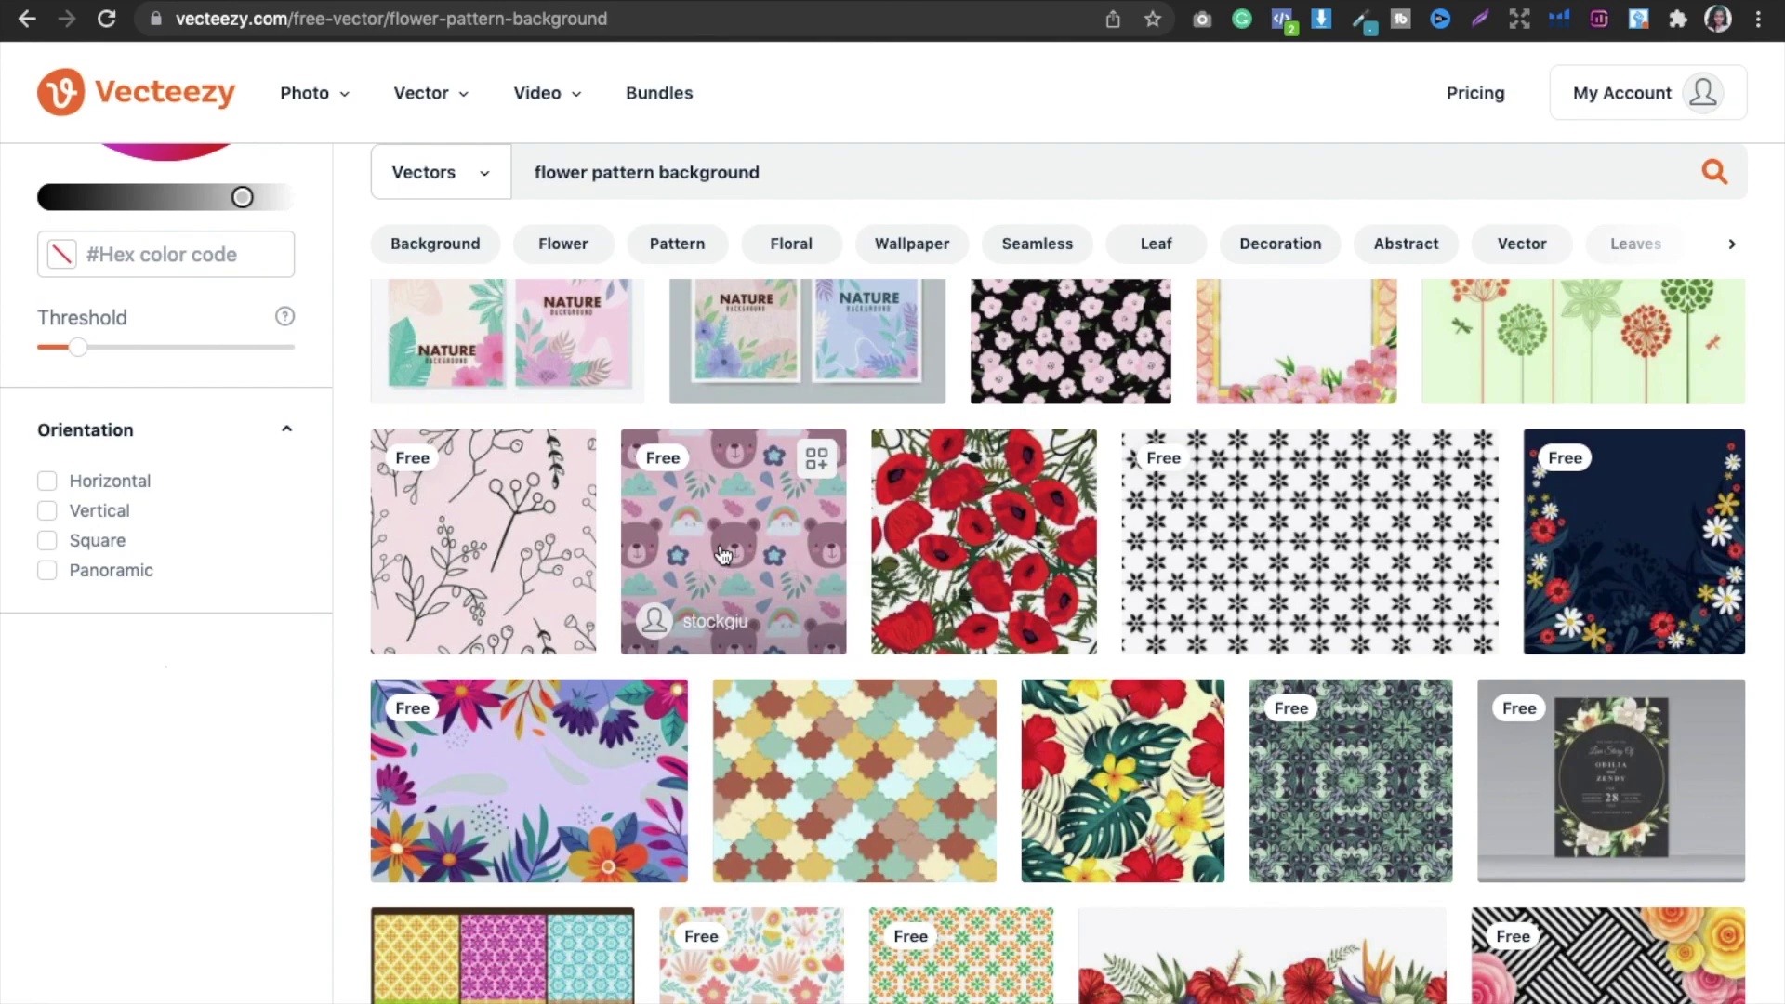
scroll(725, 558, down, 1)
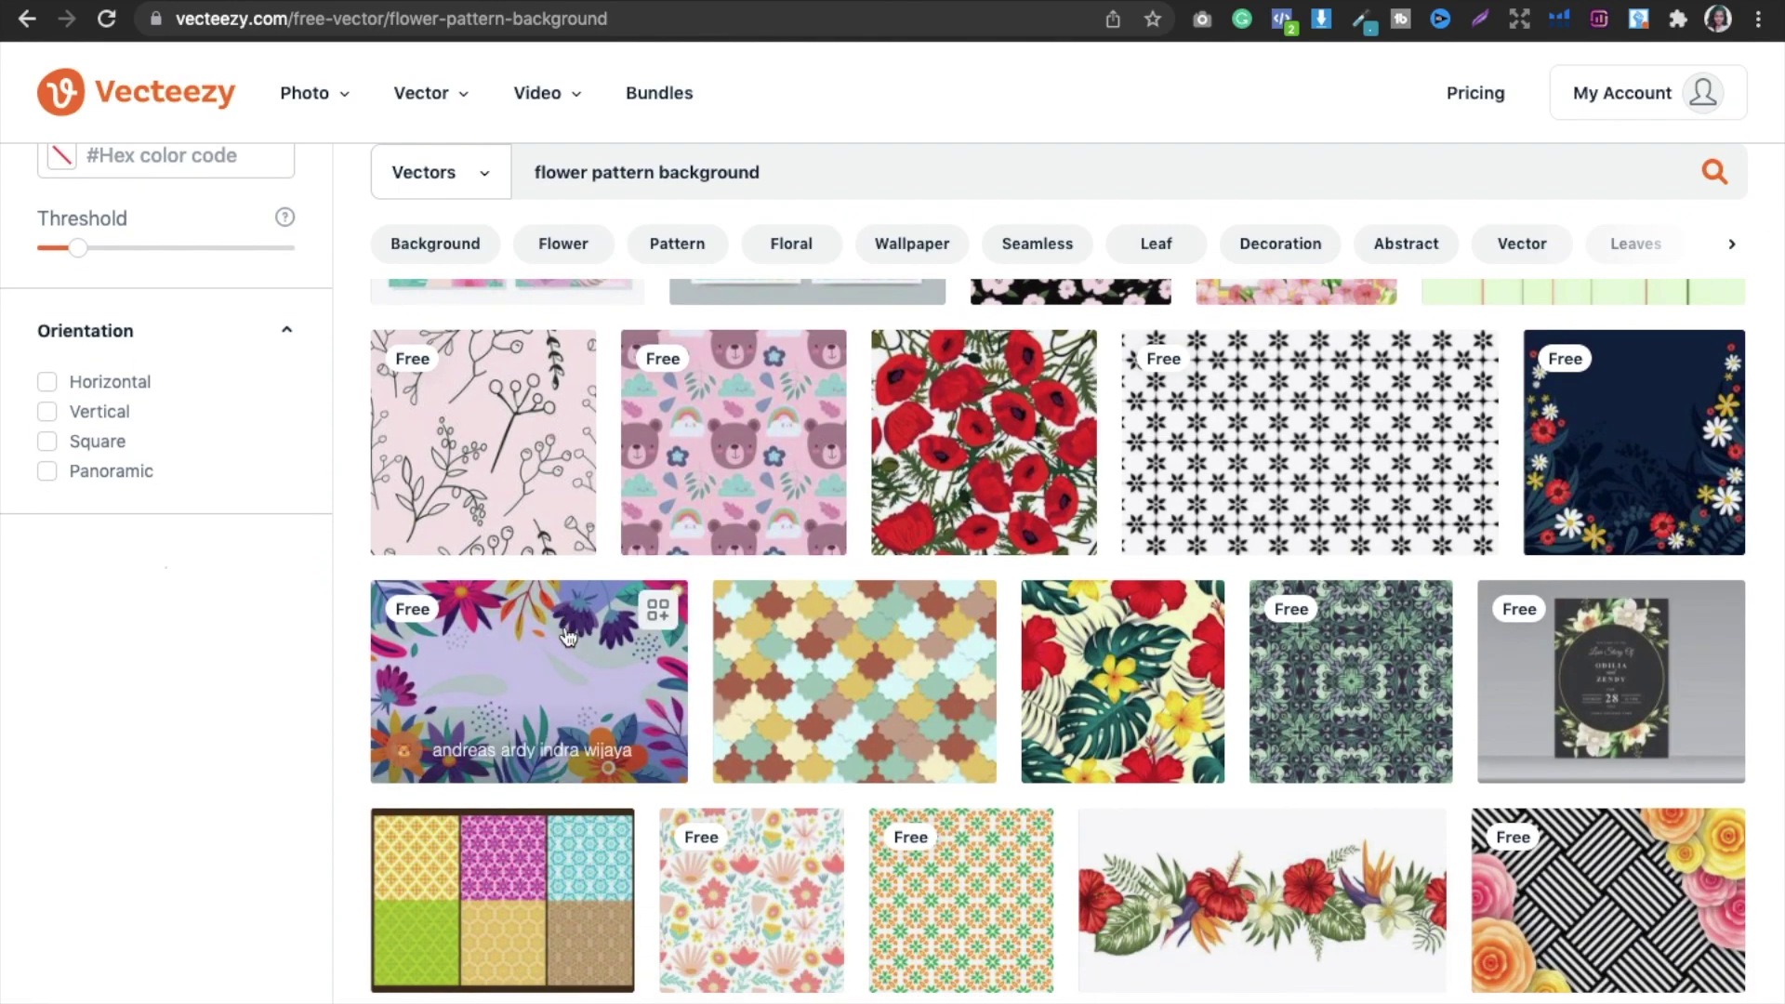
scroll(1038, 565, down, 5)
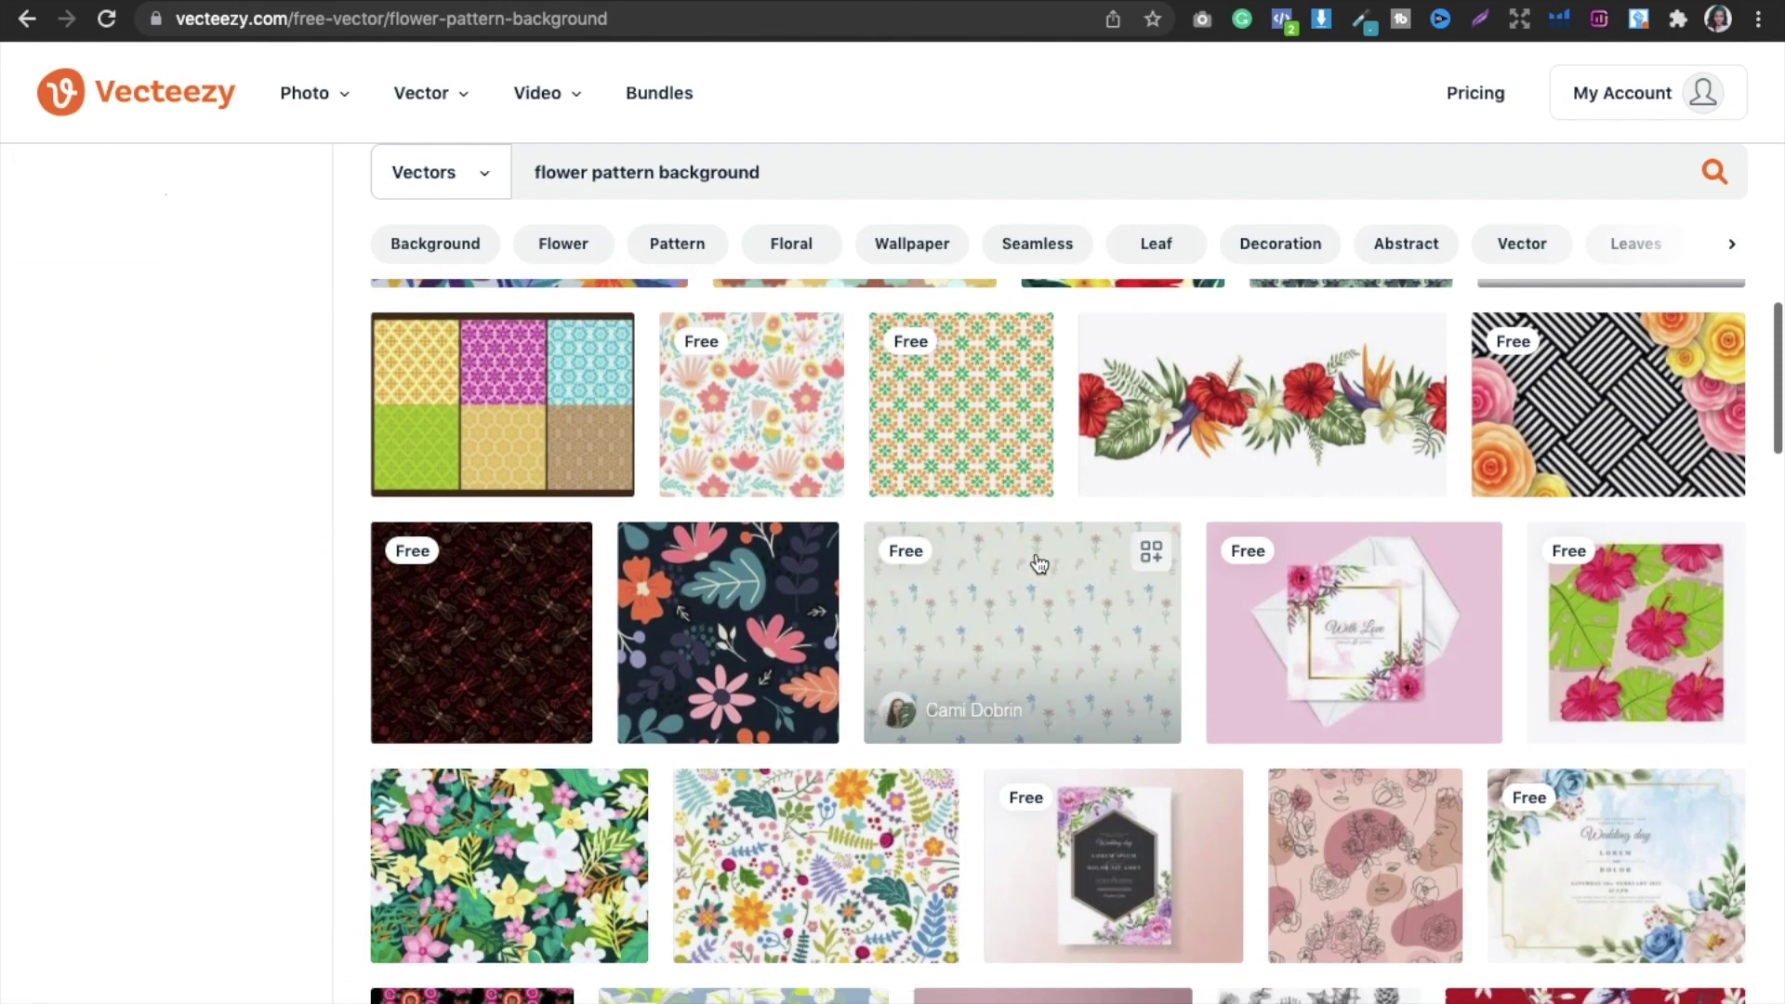
scroll(1039, 564, down, 1)
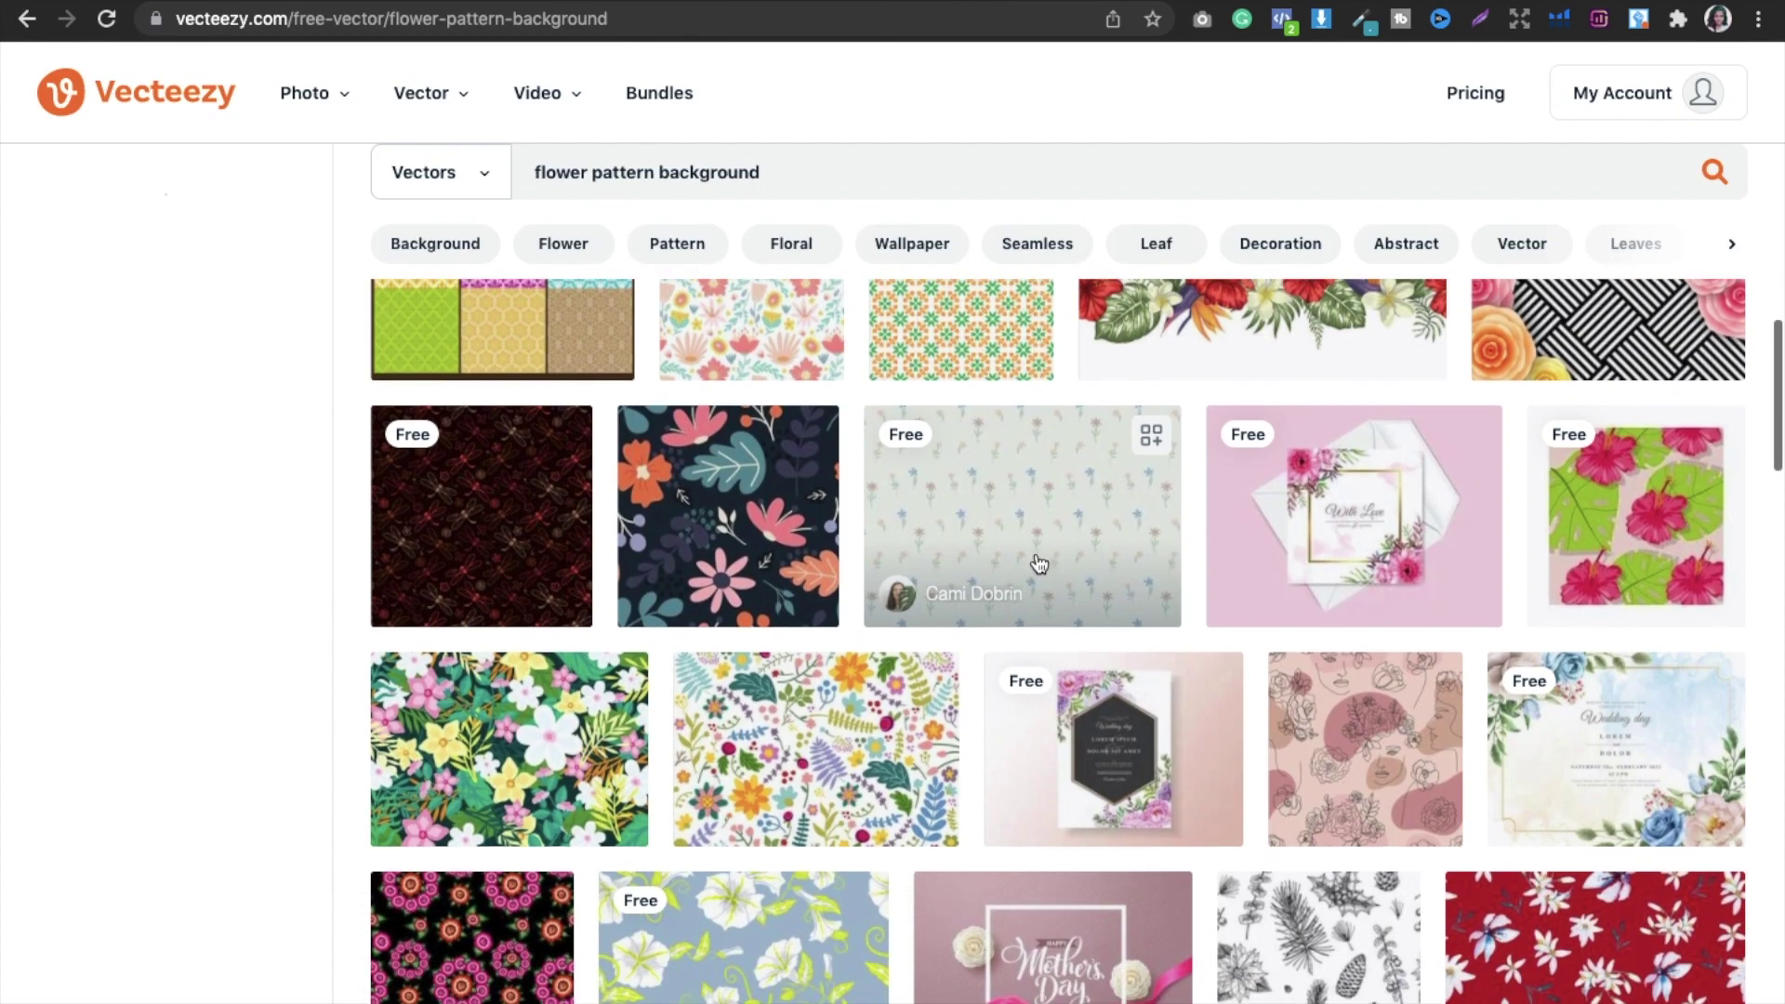
scroll(1038, 565, down, 8)
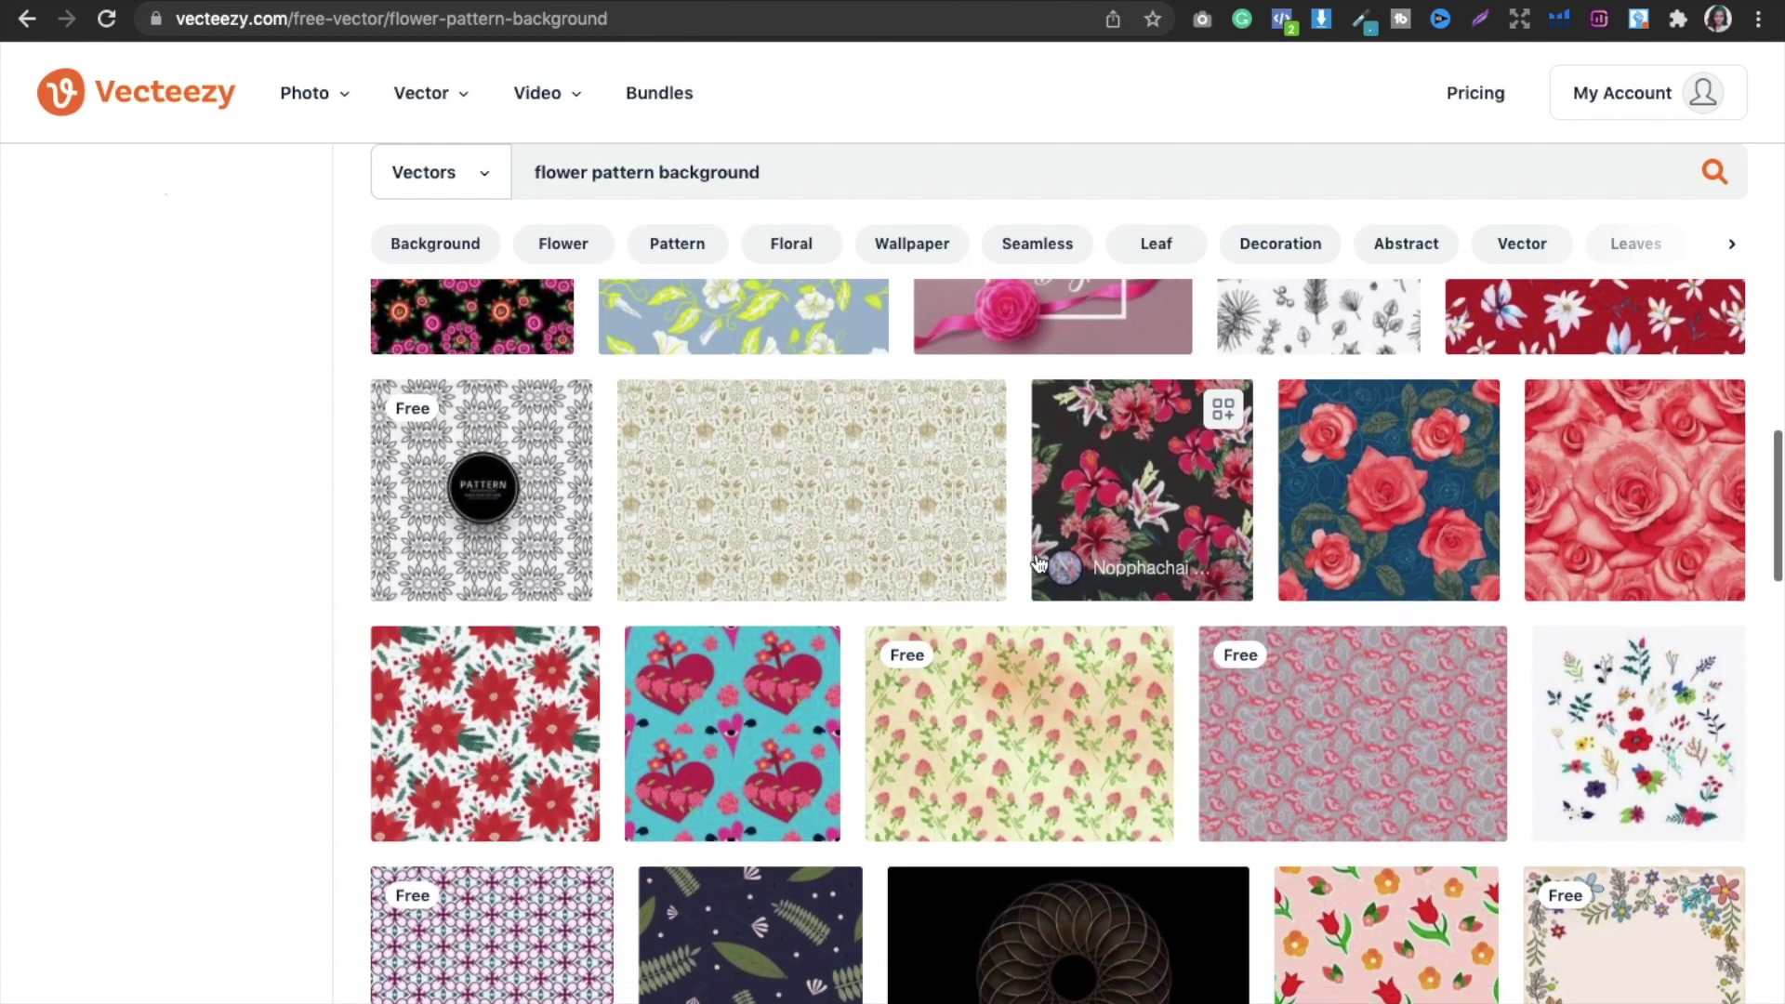
scroll(1038, 564, down, 4)
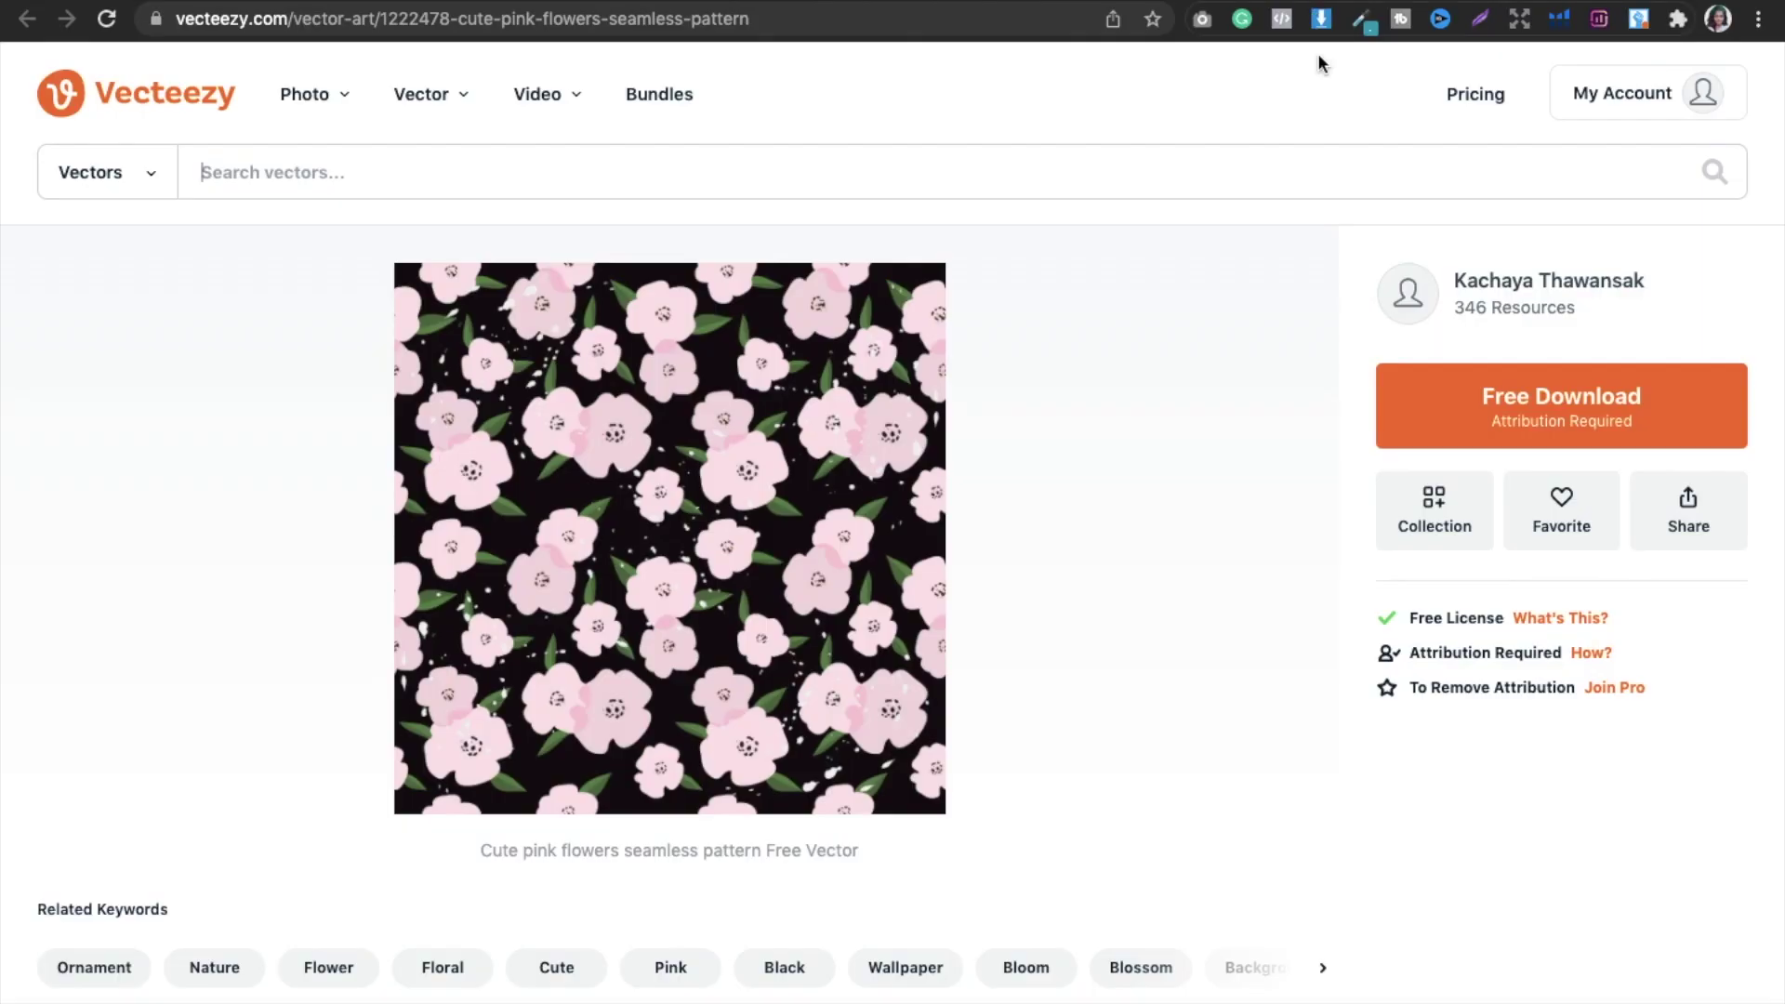
Step: Download the cute pink flowers seamless pattern under the Free License and open its extracted folder in Downloads
click(1503, 418)
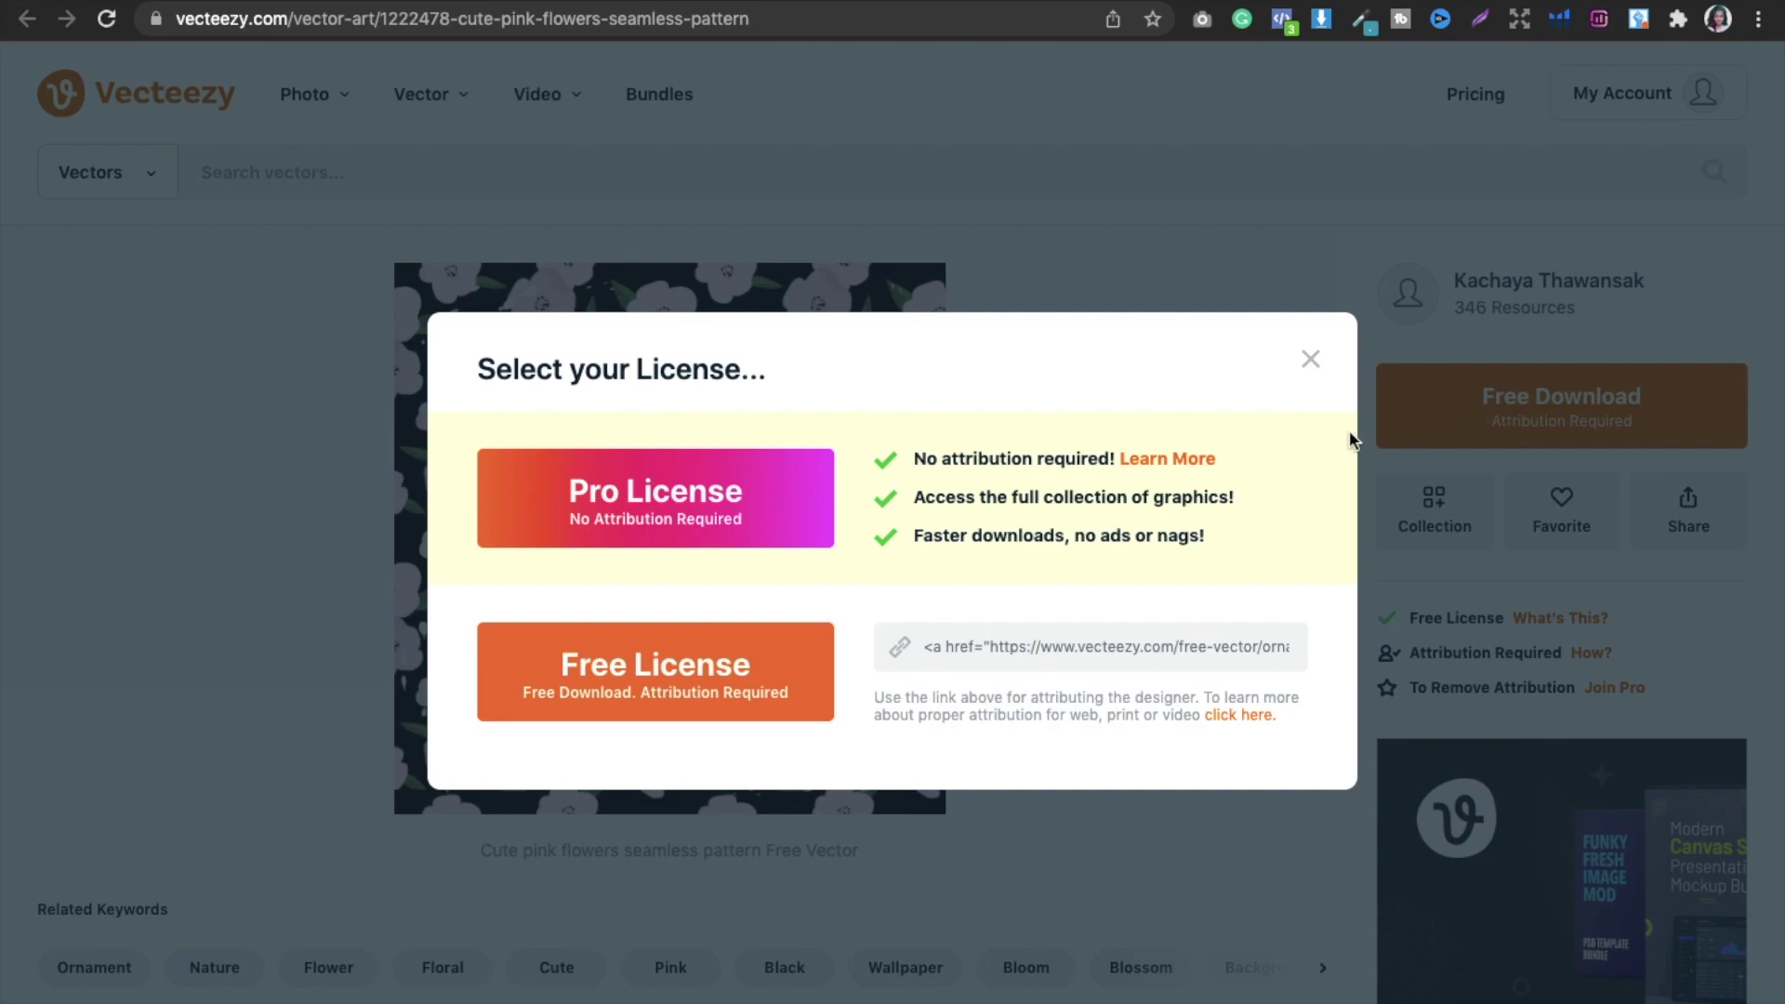
click(536, 678)
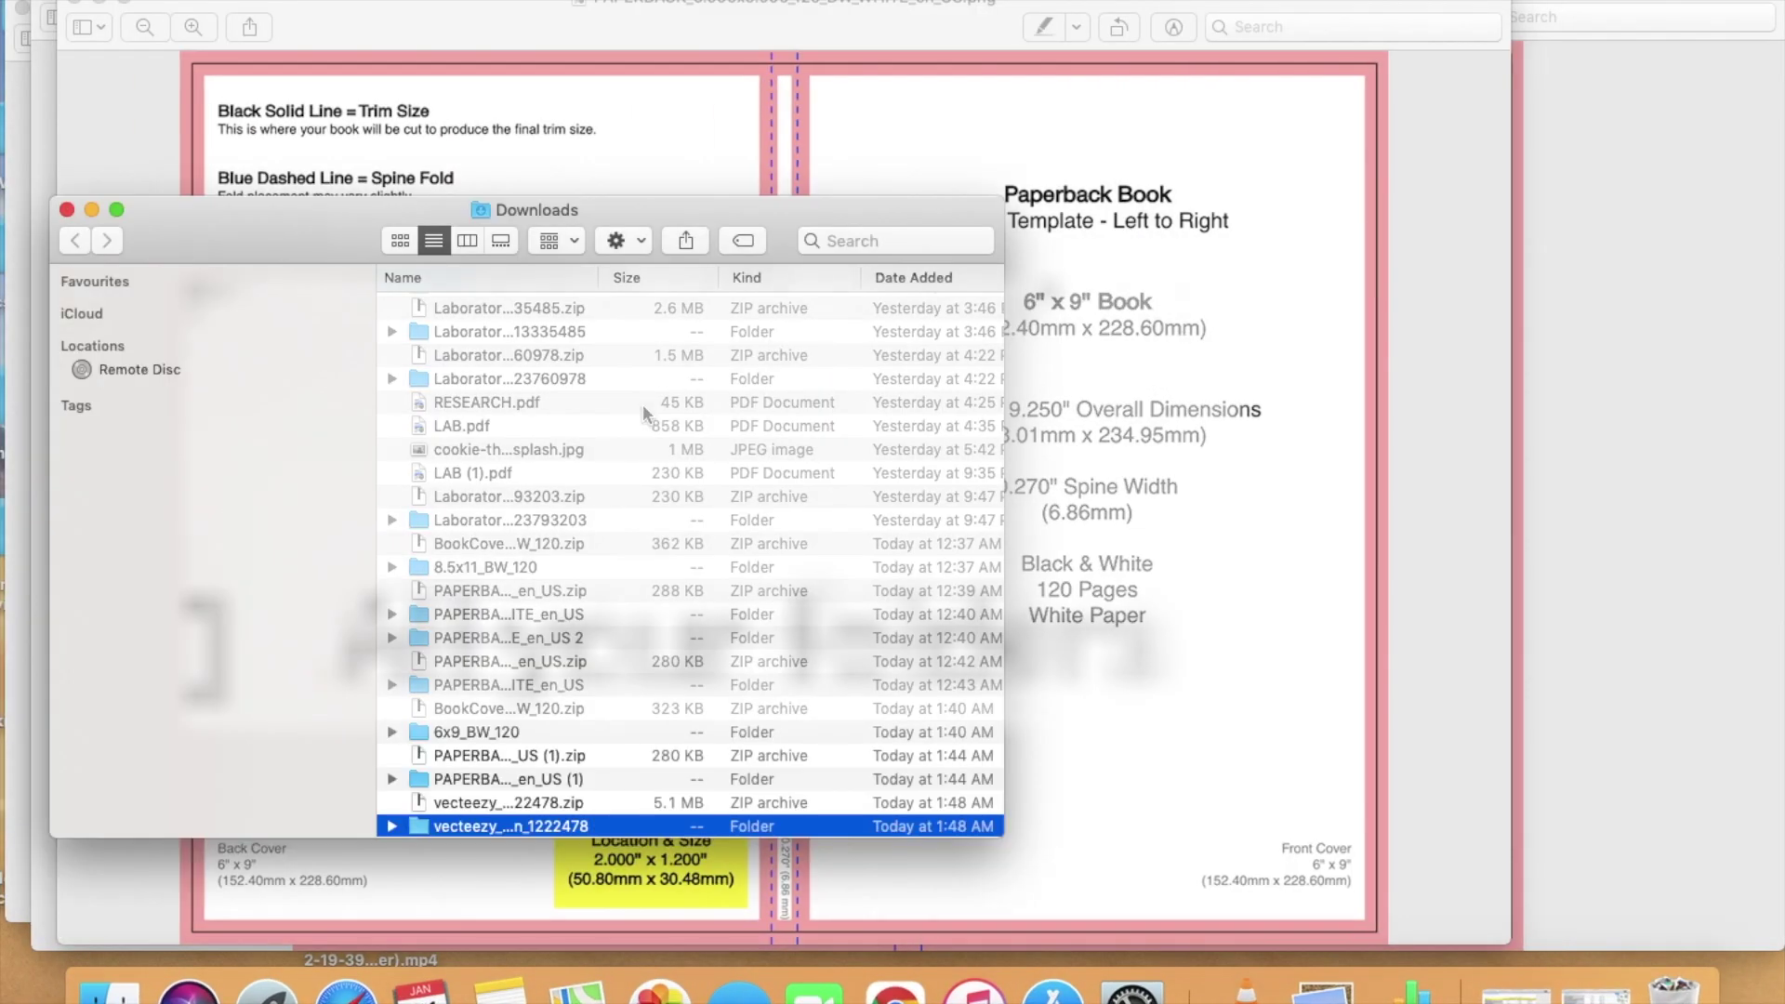
double_click(465, 824)
Step: Switch to Canva beside the downloaded folder and upload 9.jpg to Canva's Uploads
click(900, 993)
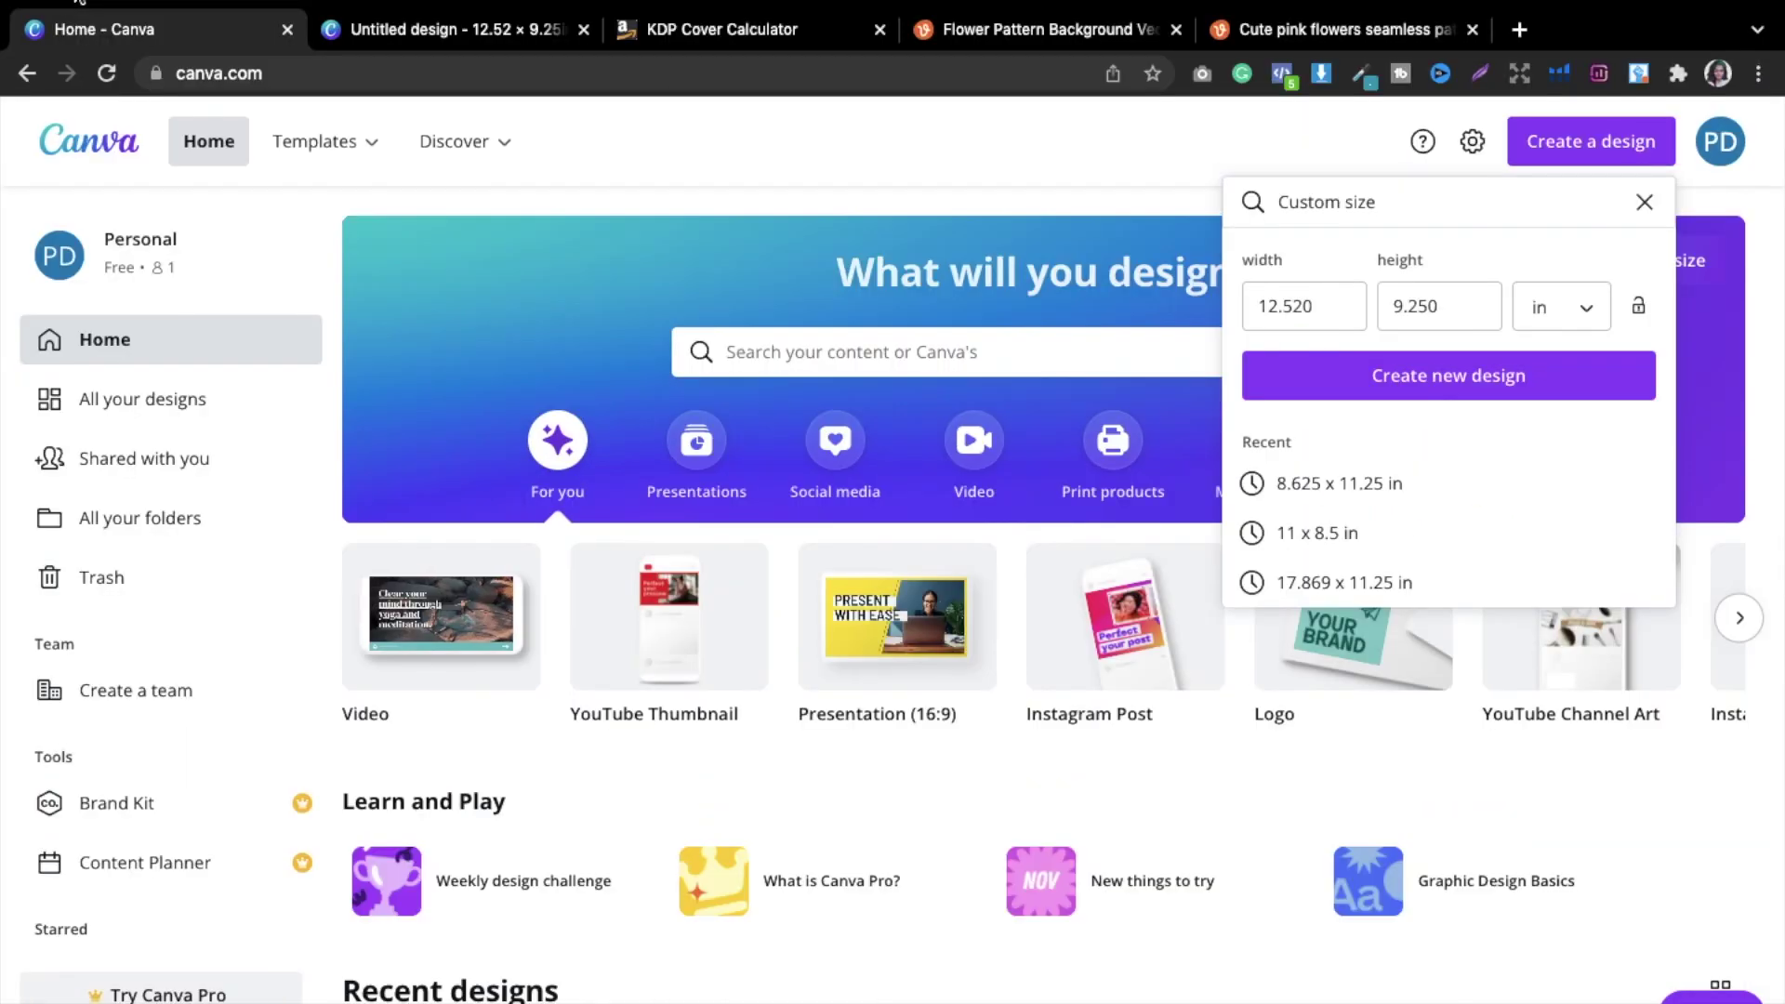
click(79, 18)
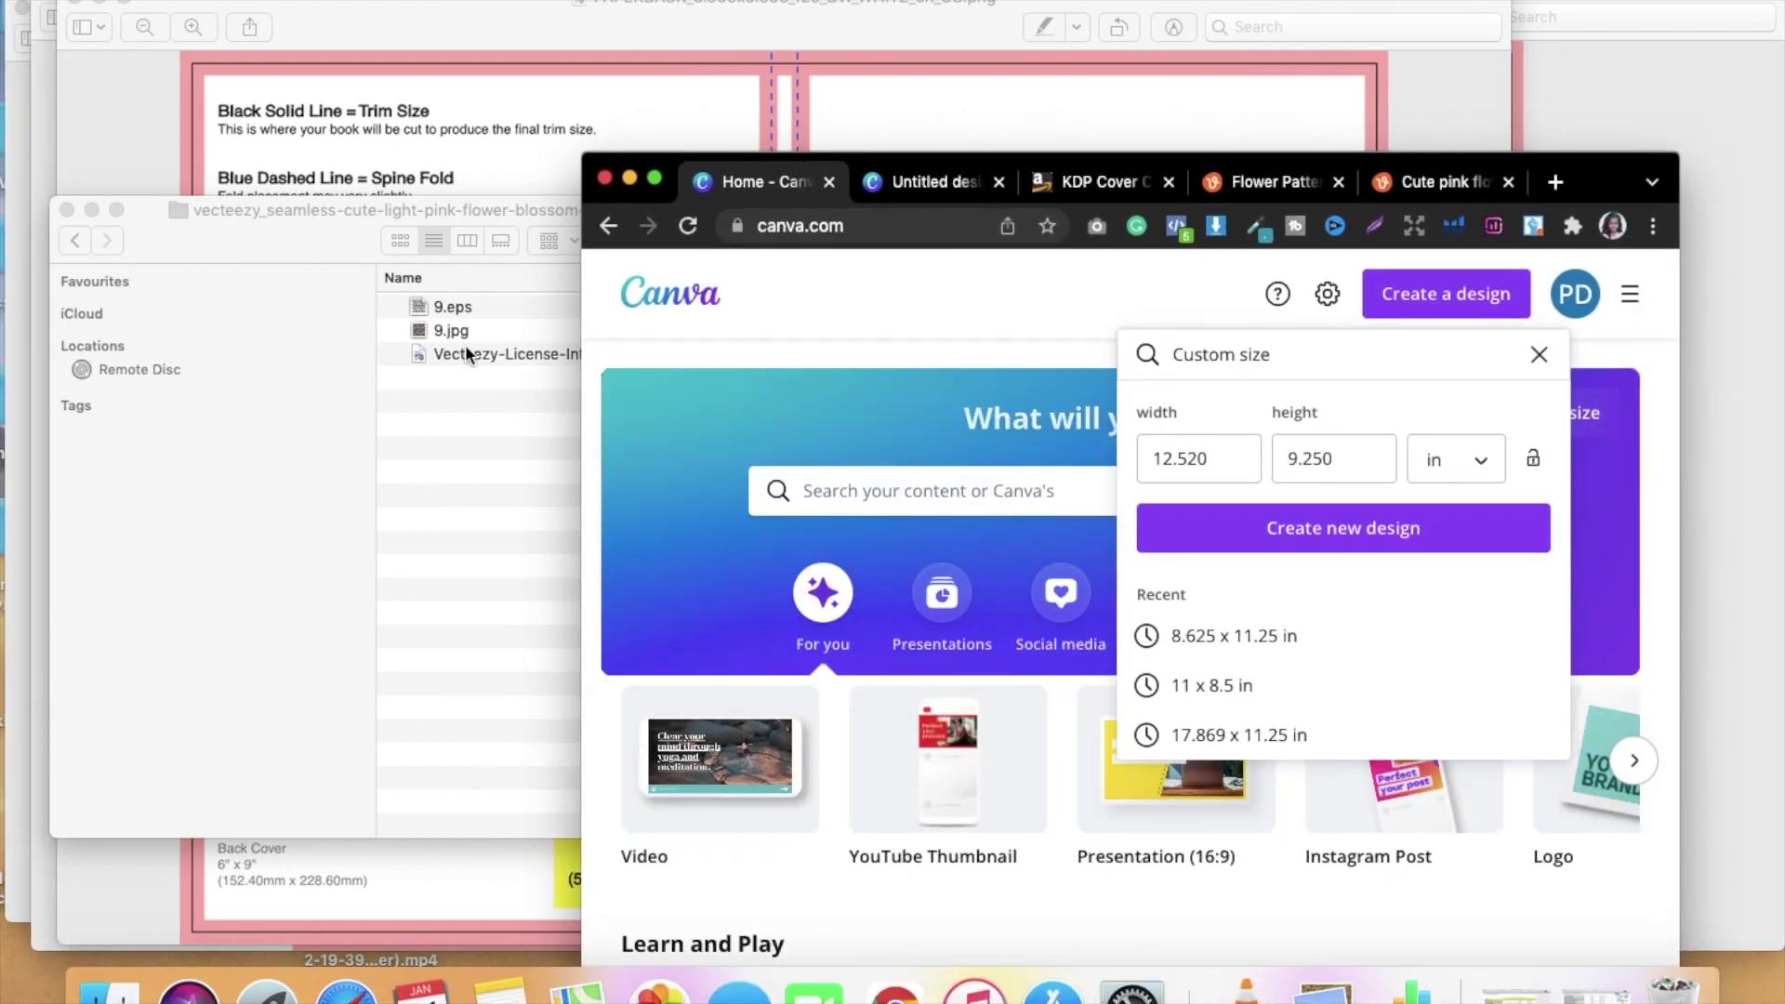
drag(445, 327, 948, 489)
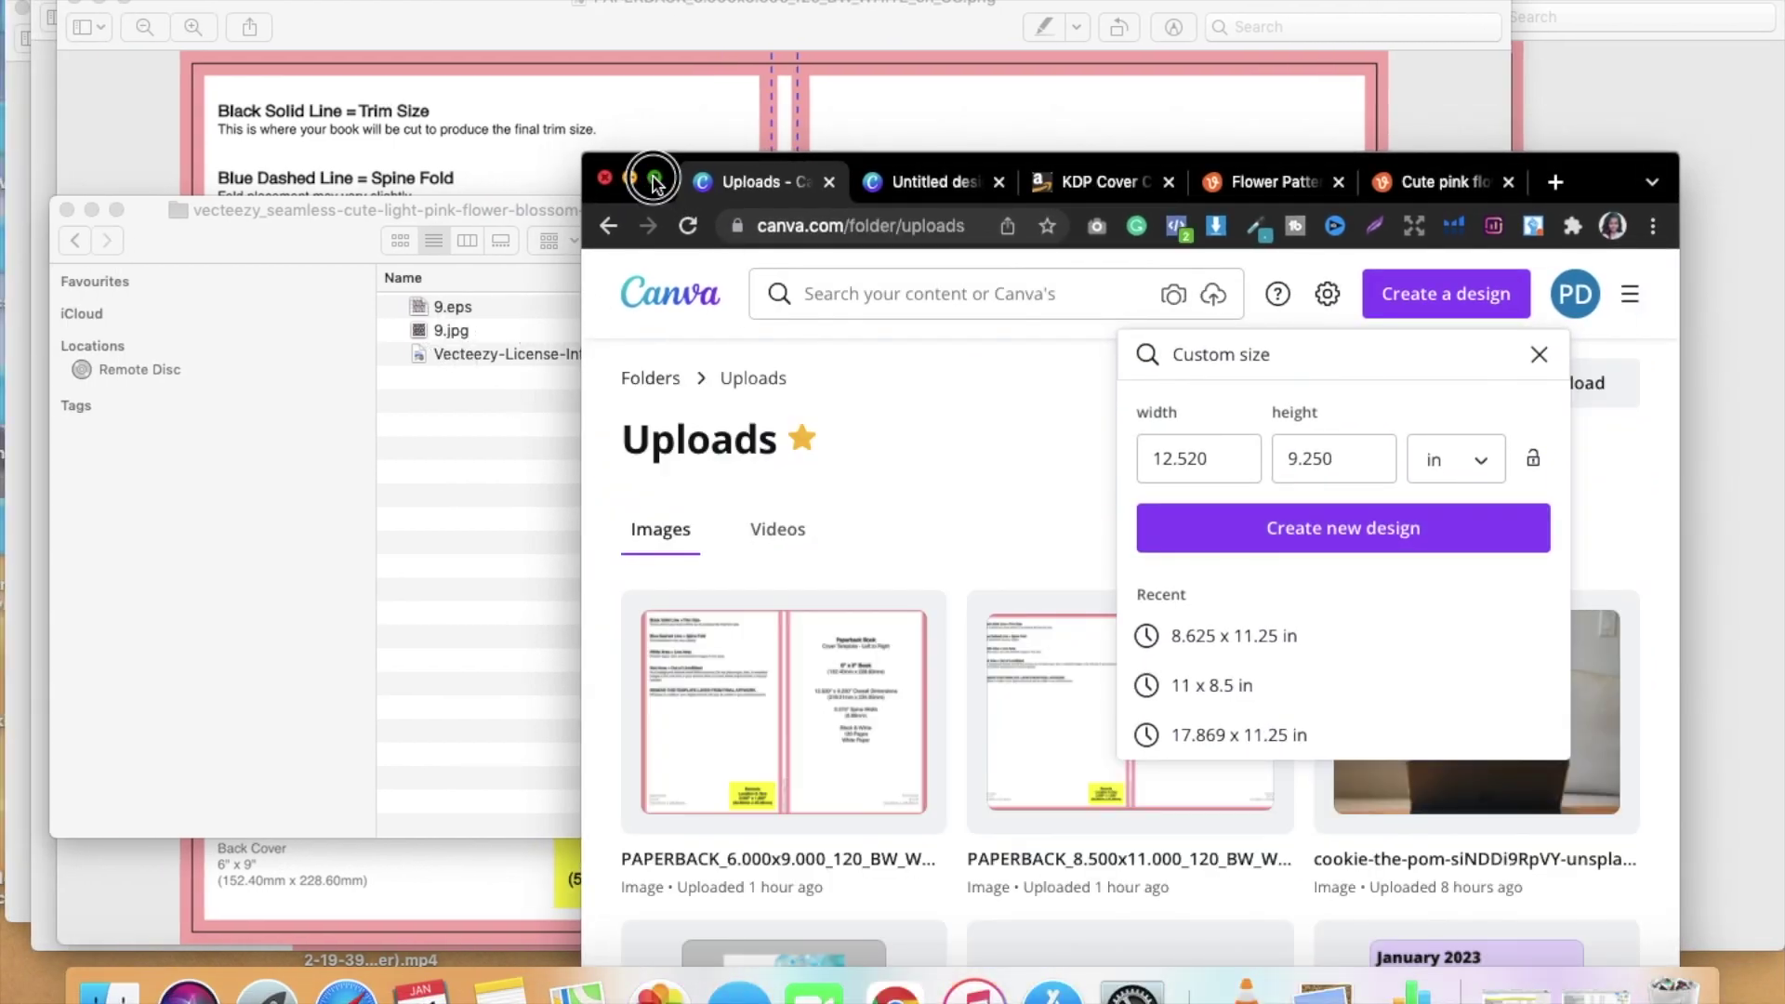
click(654, 178)
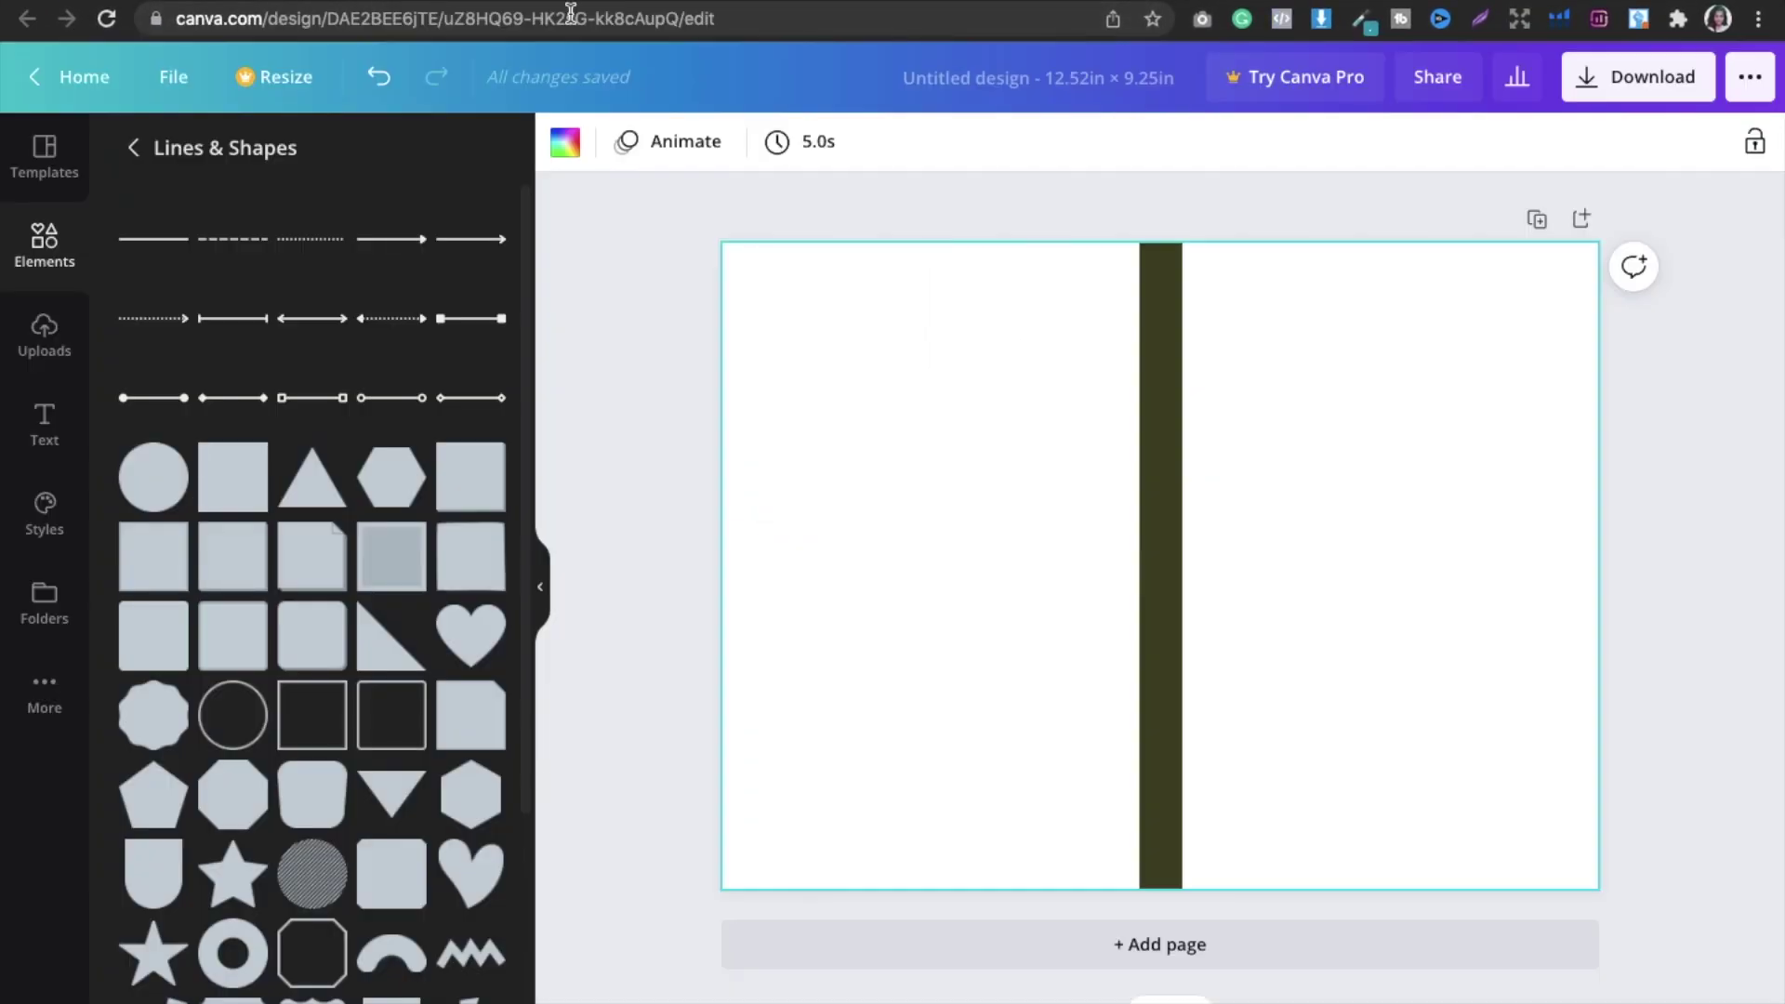
Step: Reload the 12.52 x 9.25 in cover design and insert the uploaded pink flower pattern on the page
click(17, 337)
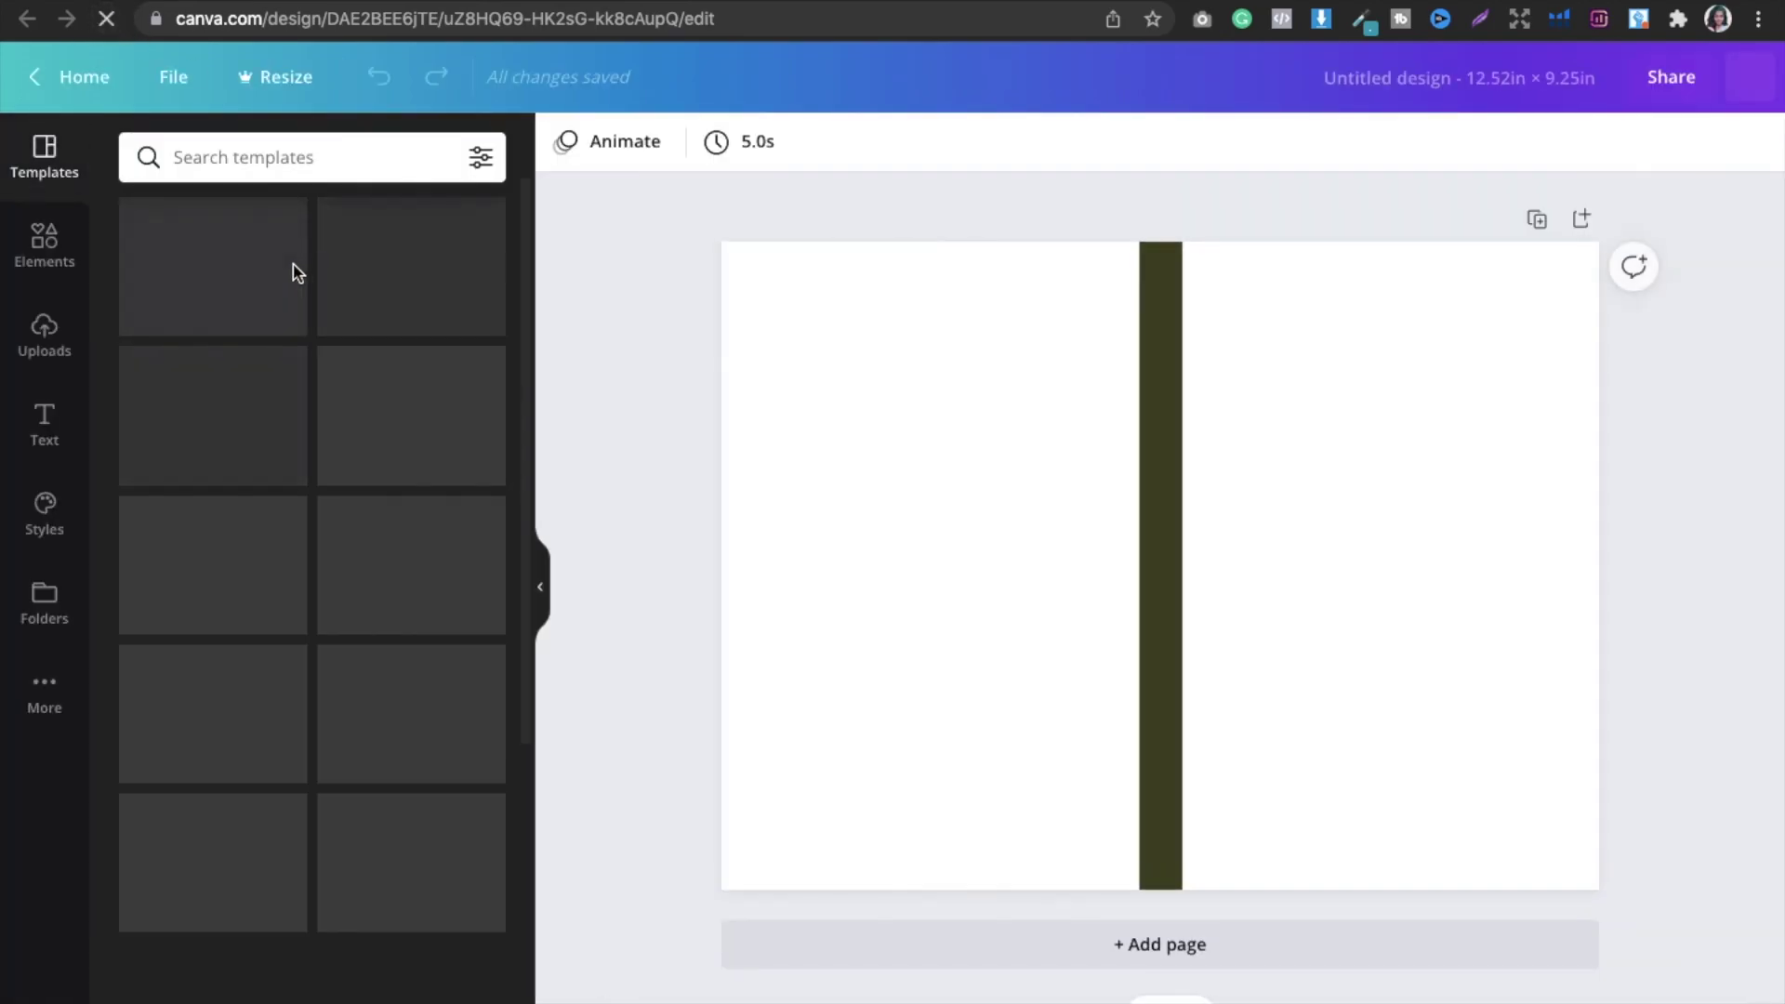
click(44, 348)
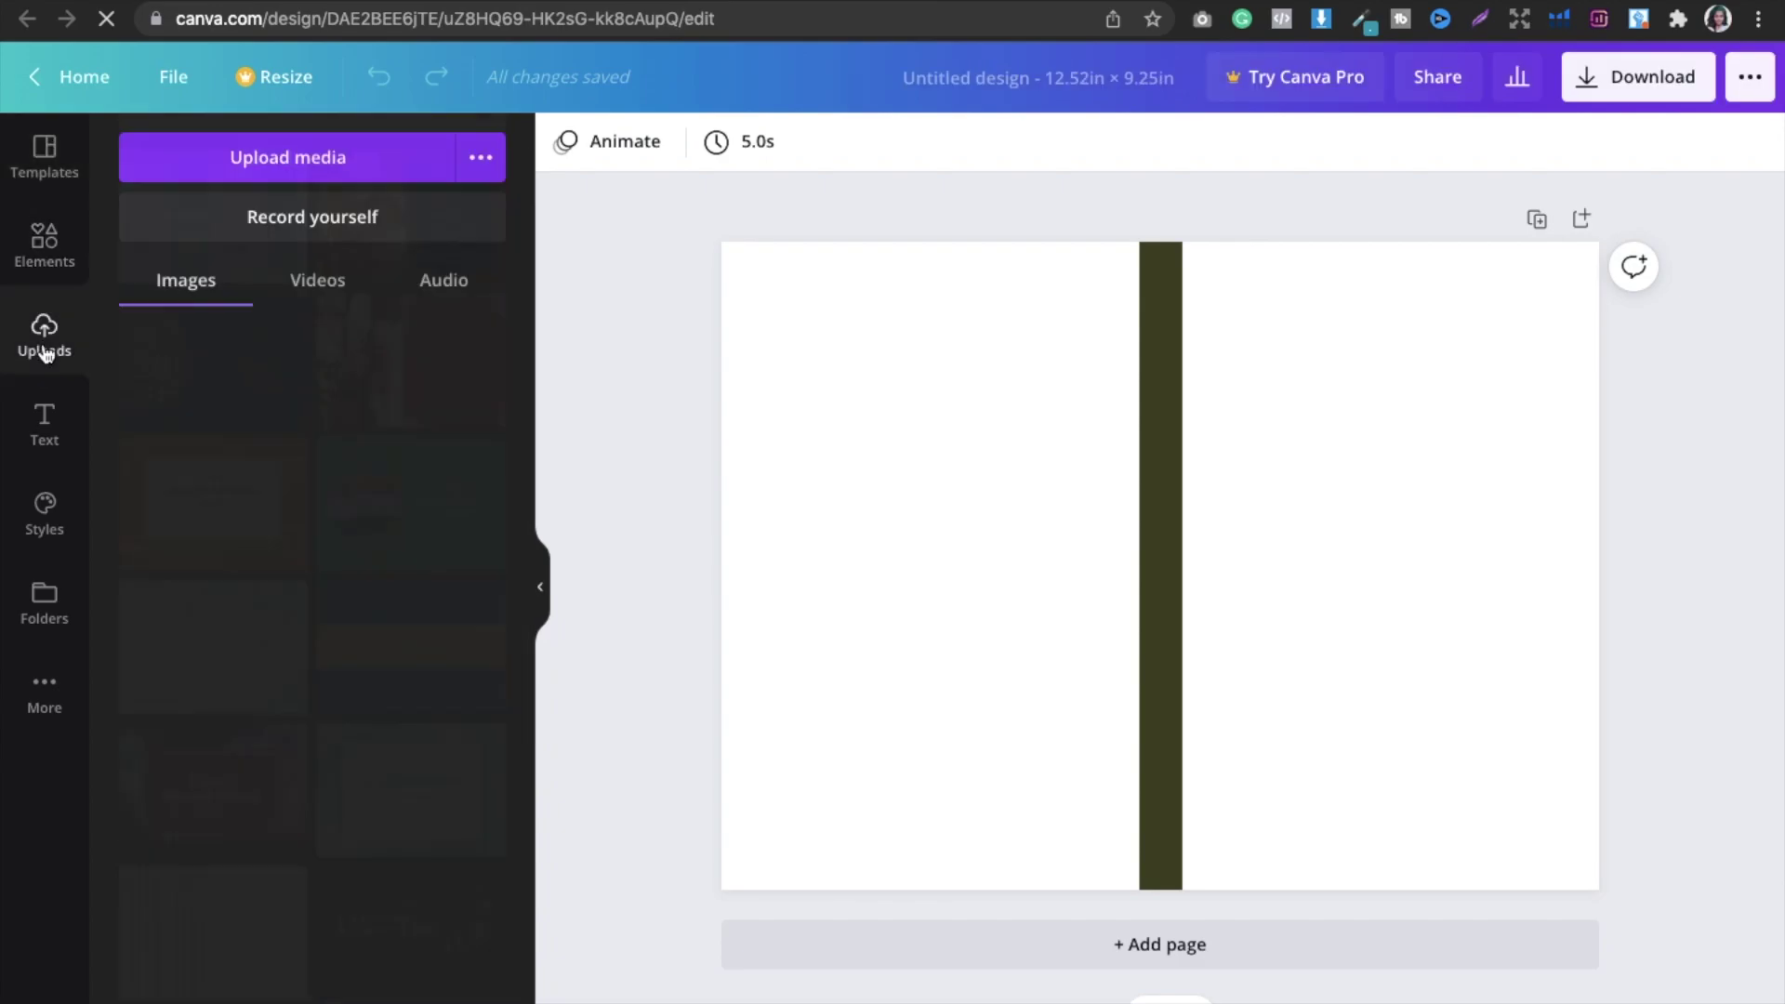
click(191, 399)
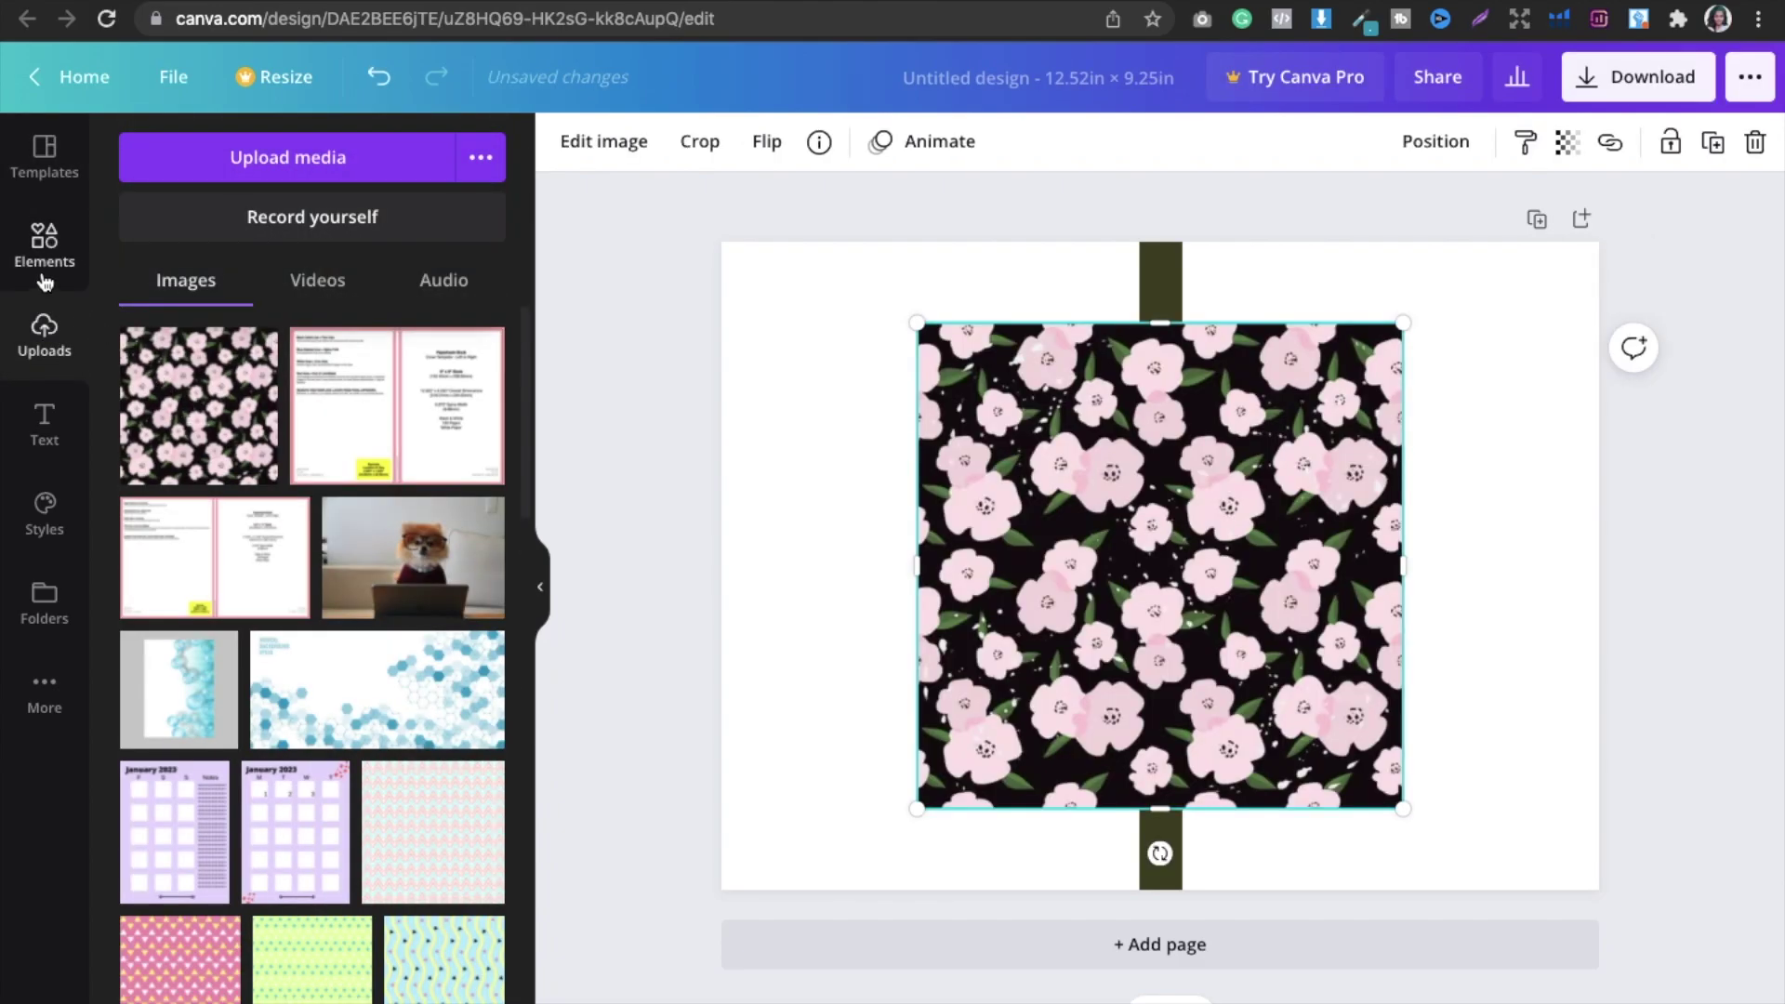
Step: Move, enlarge and crop the flower pattern so it fills the front cover from the spine strip to the page edge
click(44, 279)
drag(1130, 595, 1308, 502)
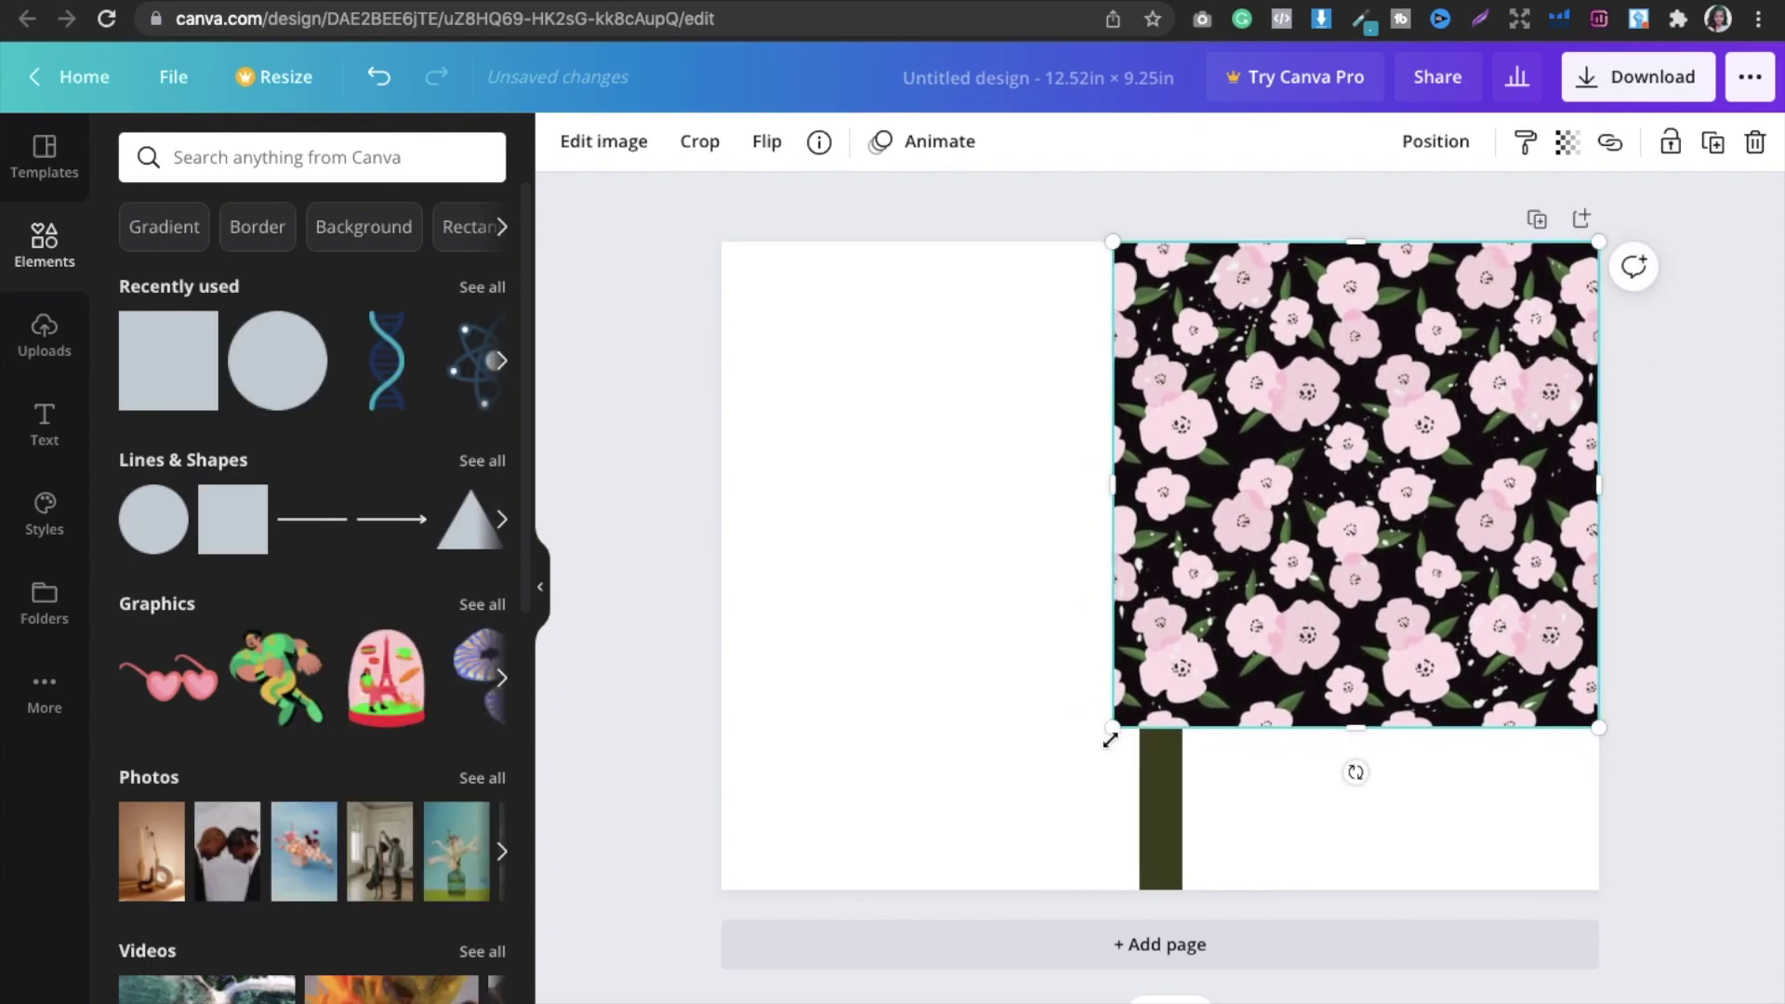
drag(1115, 728, 837, 776)
drag(953, 565, 1186, 529)
Step: Duplicate the flower pattern and place the copy over the whole back cover, leaving the spine strip uncovered
click(1714, 143)
drag(1380, 527, 945, 487)
click(655, 462)
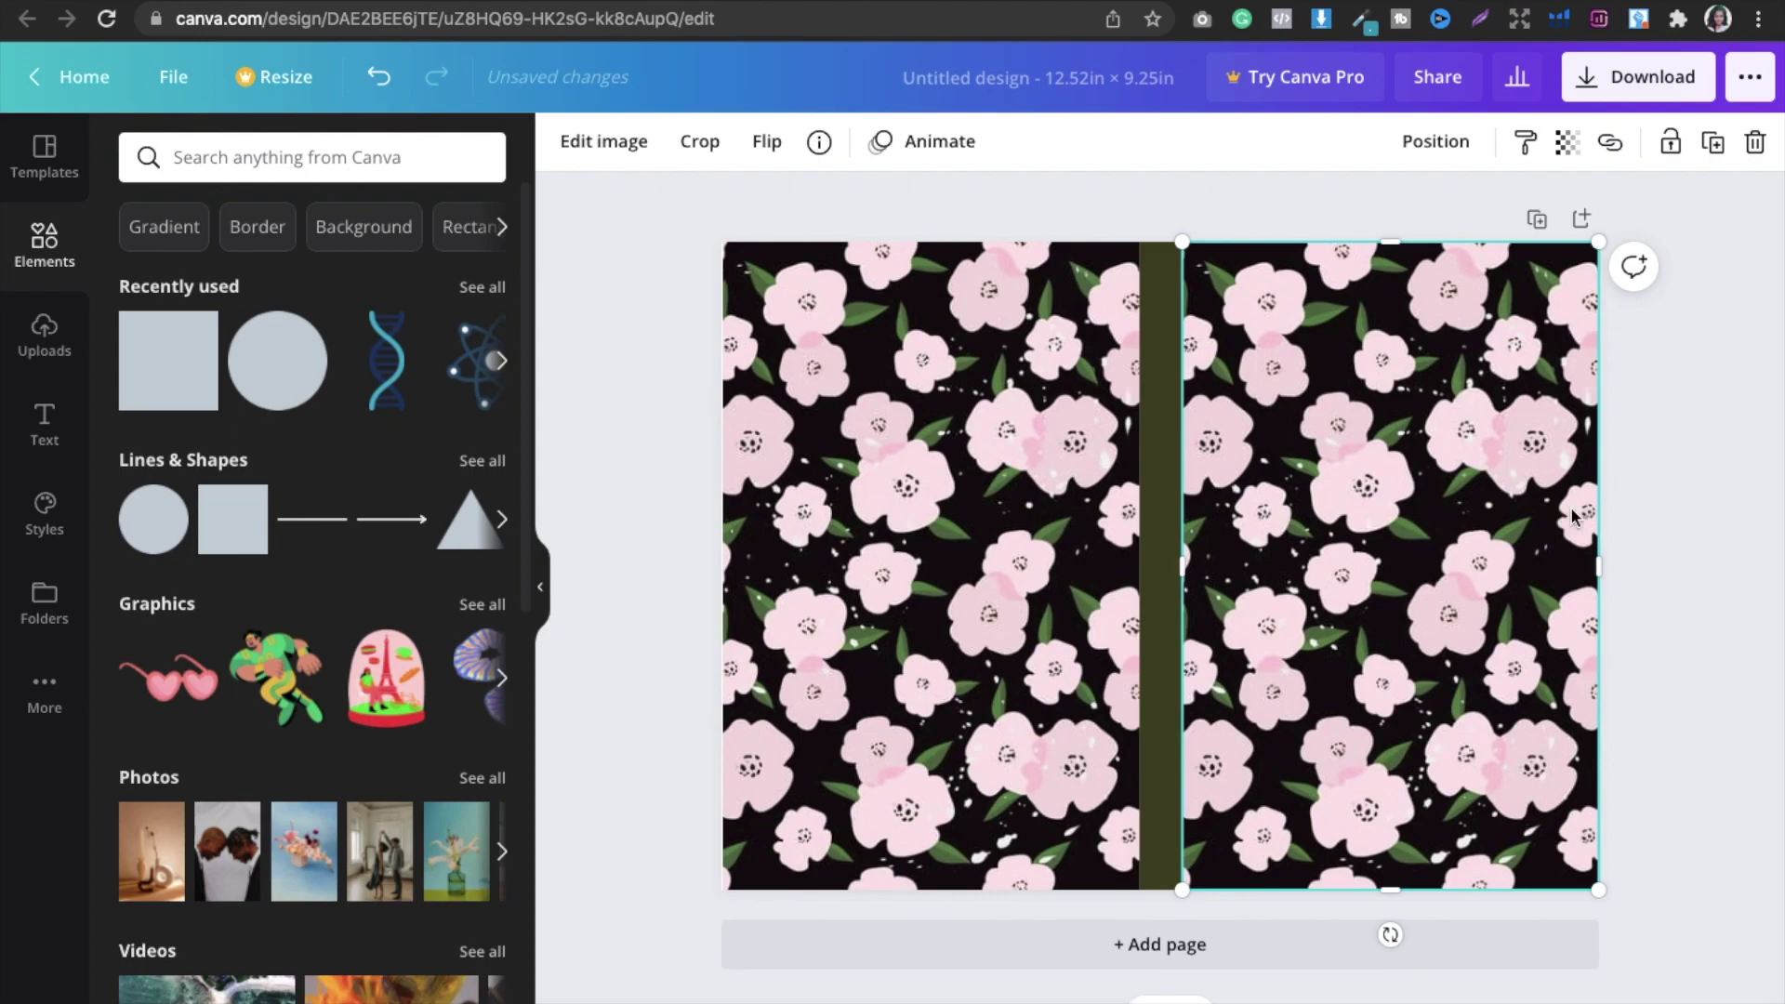
click(1731, 558)
click(1668, 394)
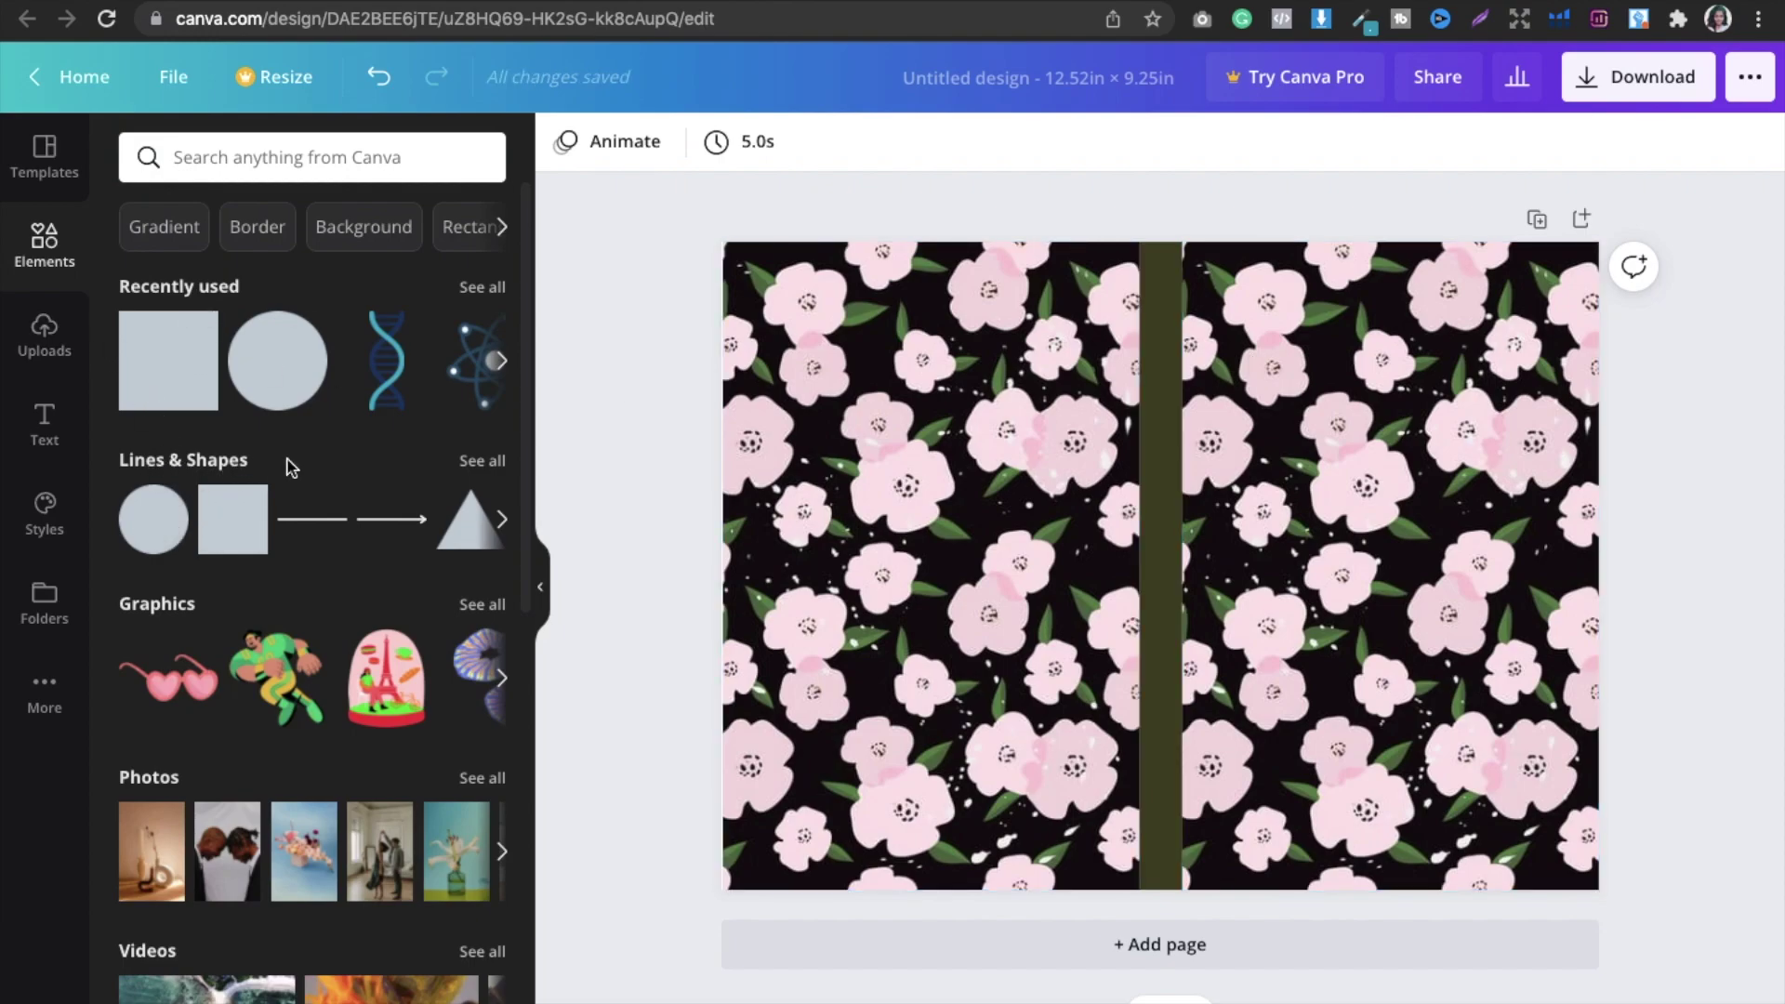
Step: Add the square shape with a wide border, flatten it into a wide title box and place it on the front cover's upper half
click(481, 462)
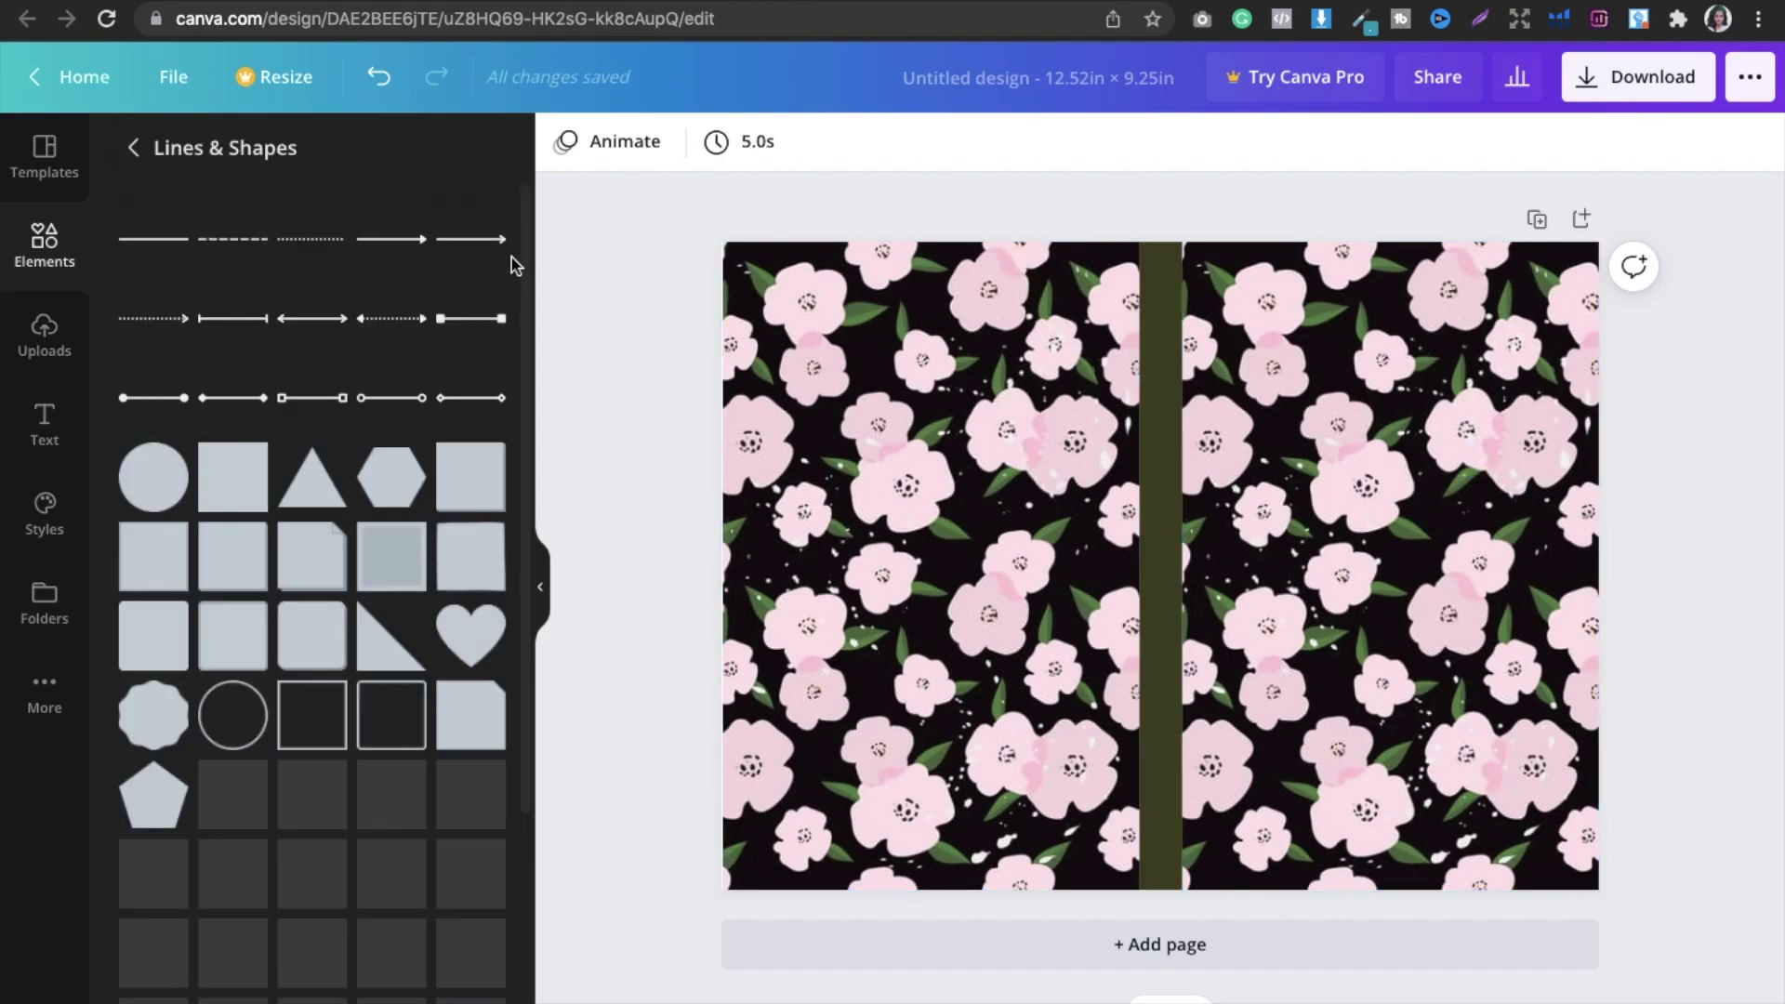
drag(524, 239, 523, 275)
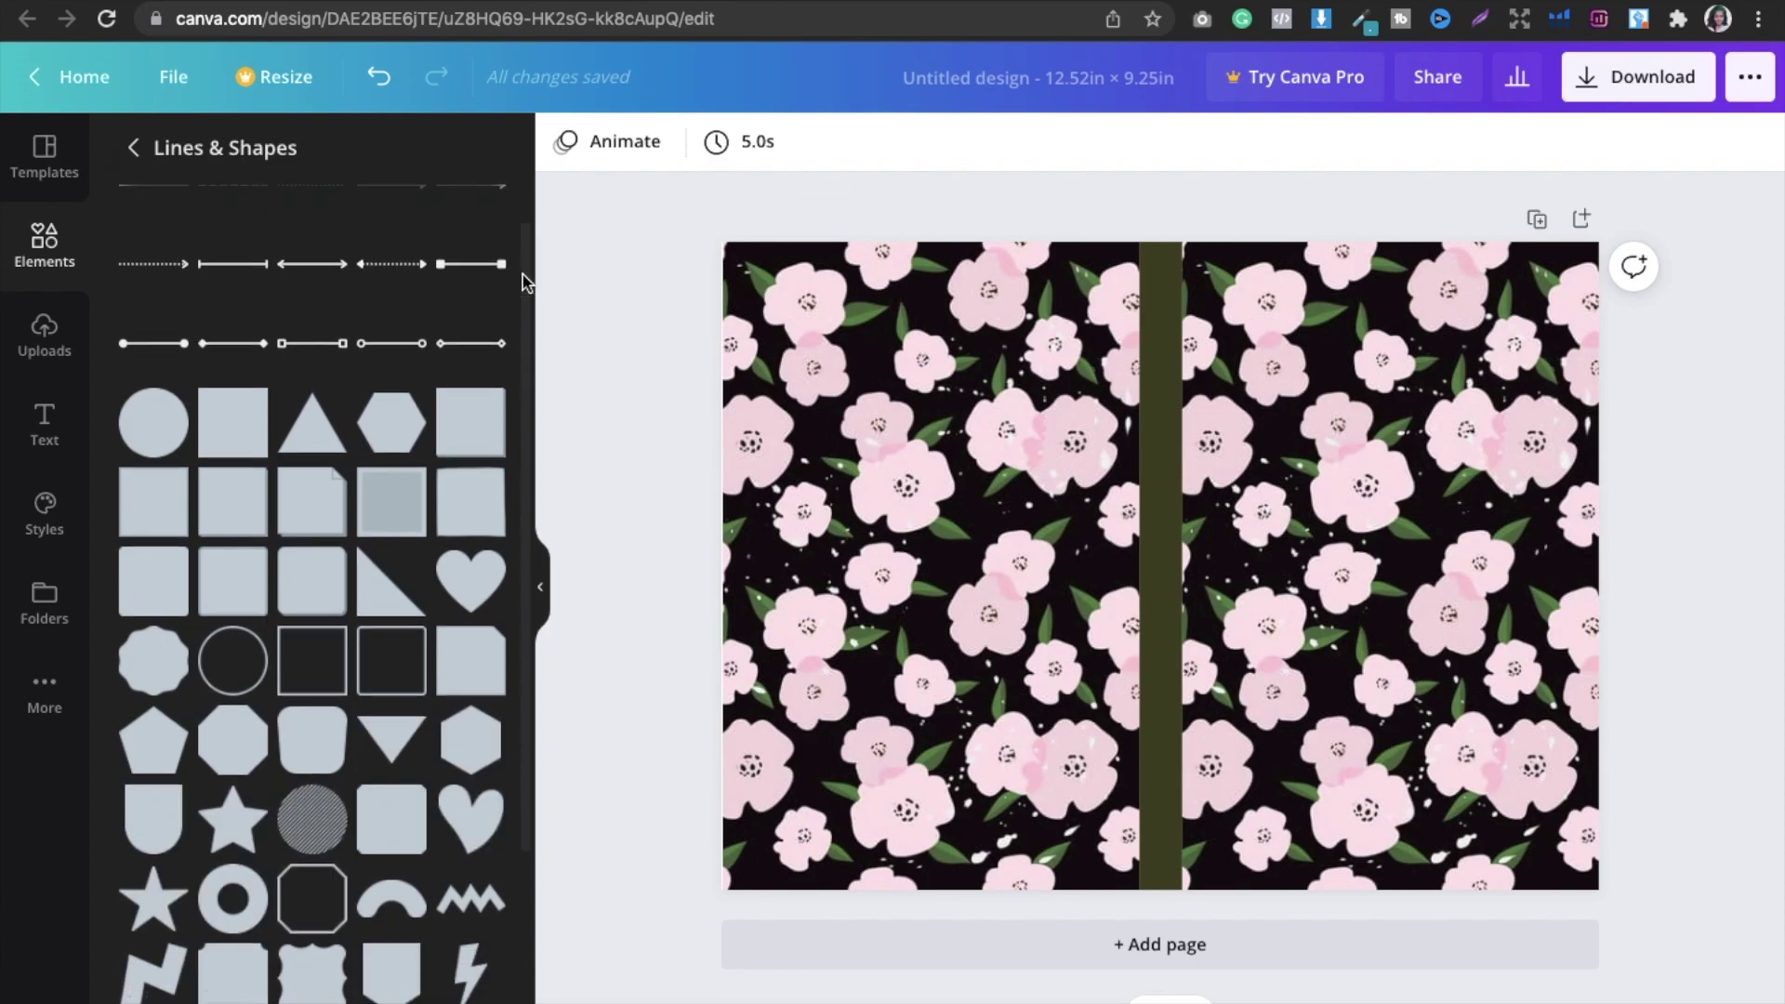
click(384, 499)
drag(1159, 383, 1145, 602)
drag(1339, 674, 1280, 676)
click(882, 734)
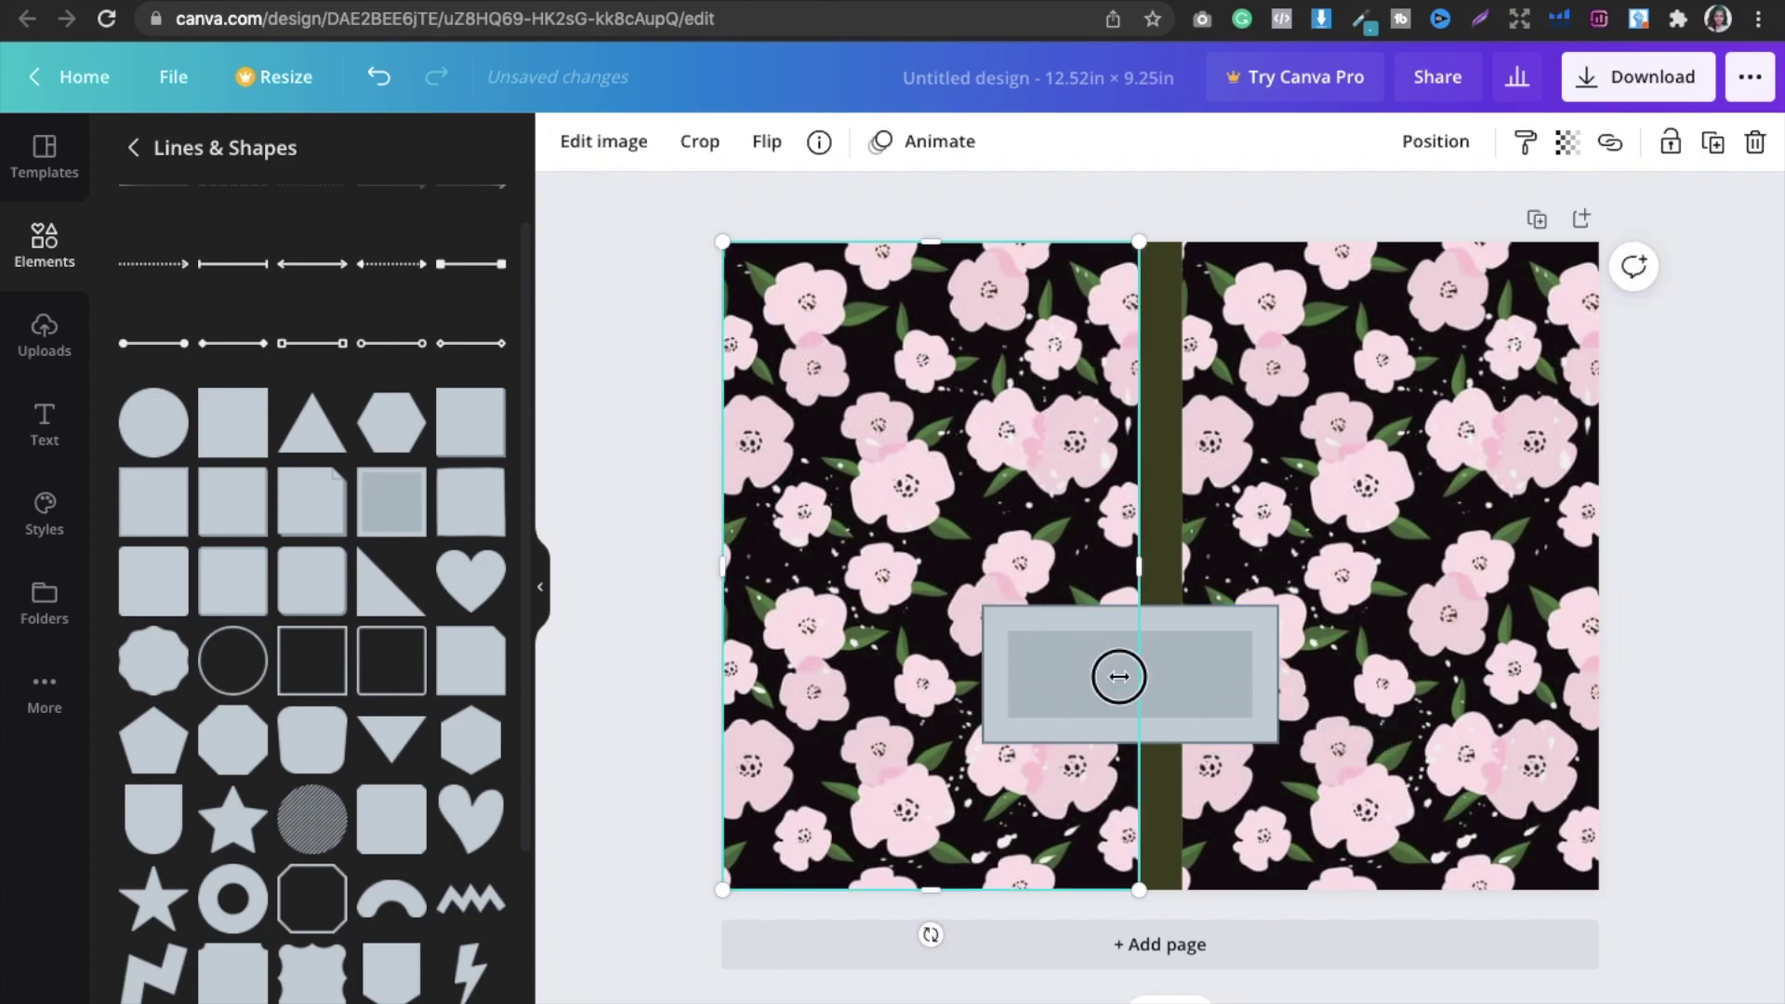
drag(1006, 692, 1260, 471)
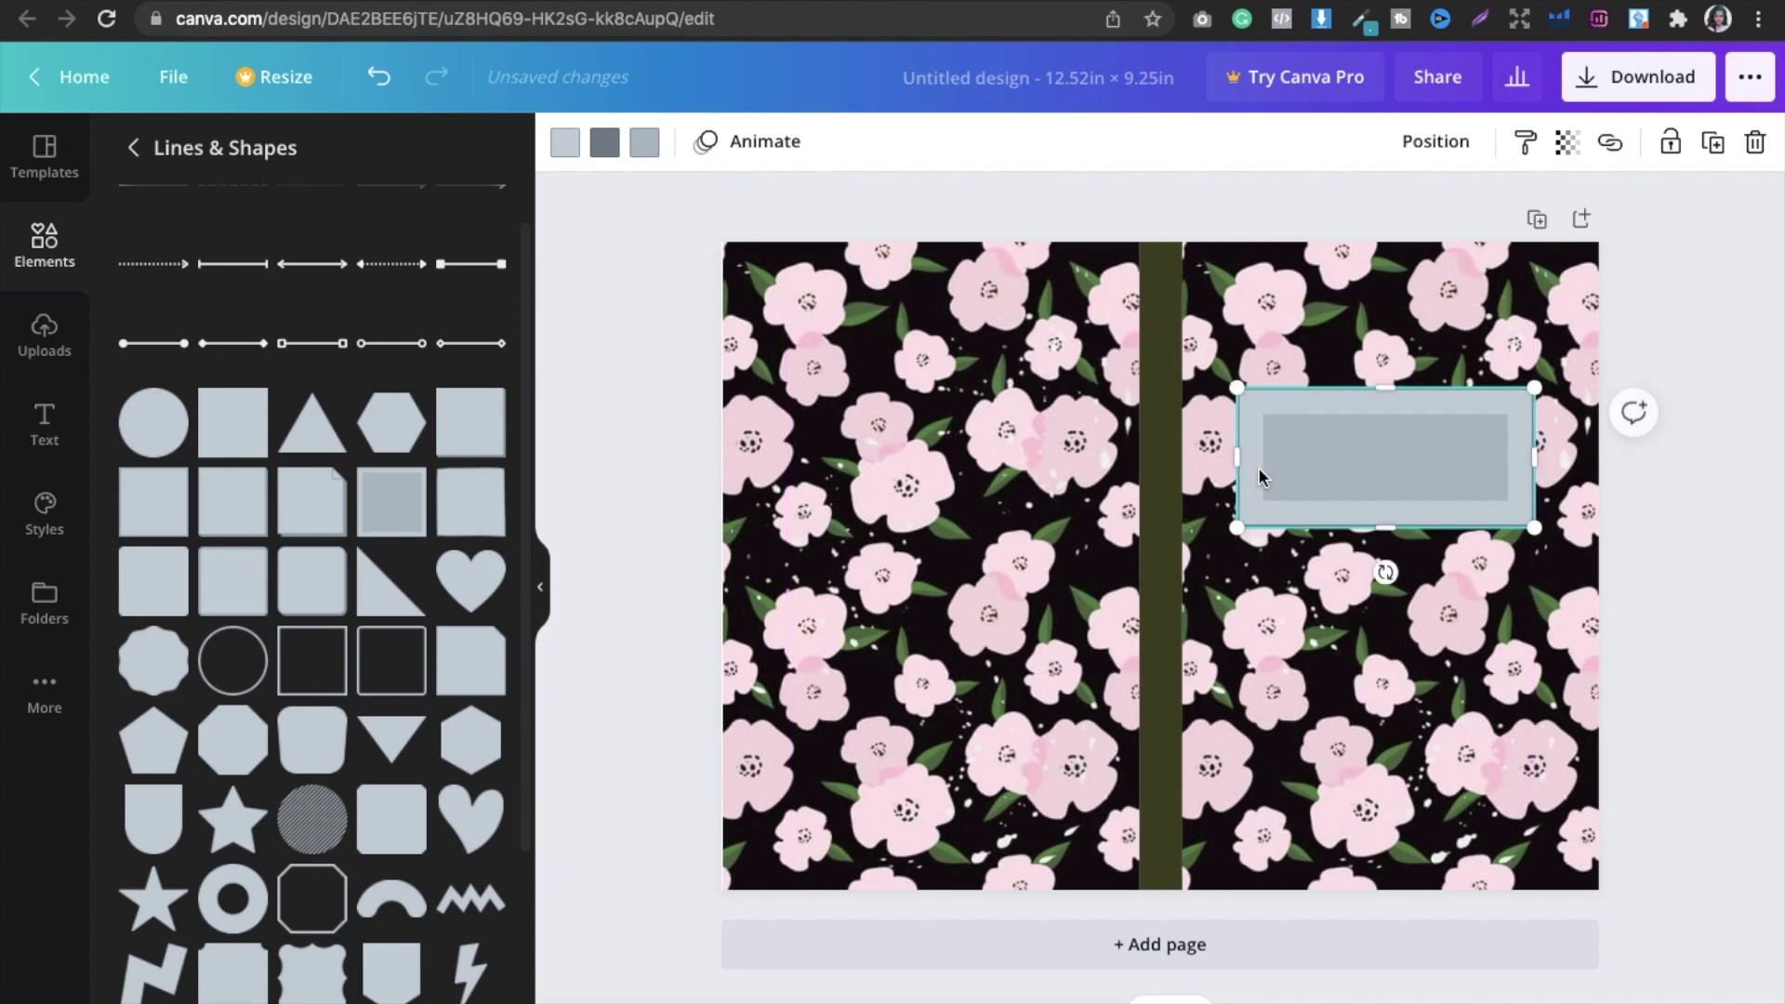
Step: Recolour the title box's inner rectangle, trying the pattern's pale pink before choosing light grey
click(645, 142)
click(287, 563)
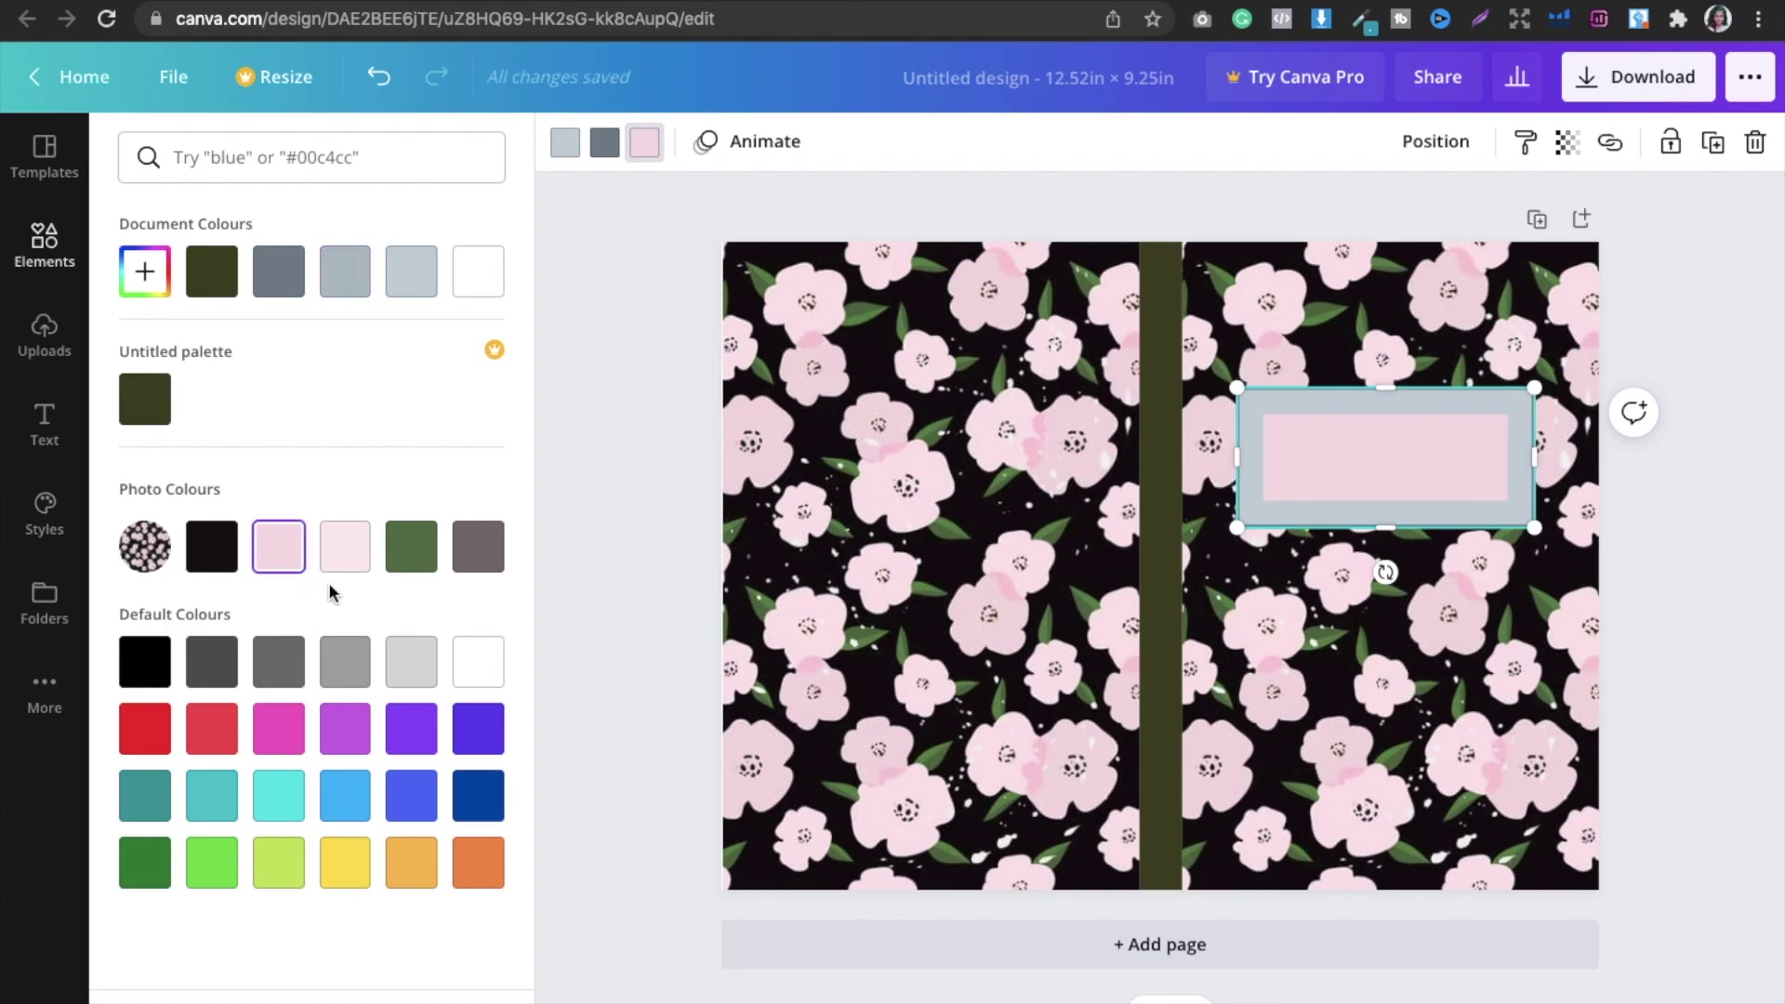
click(402, 667)
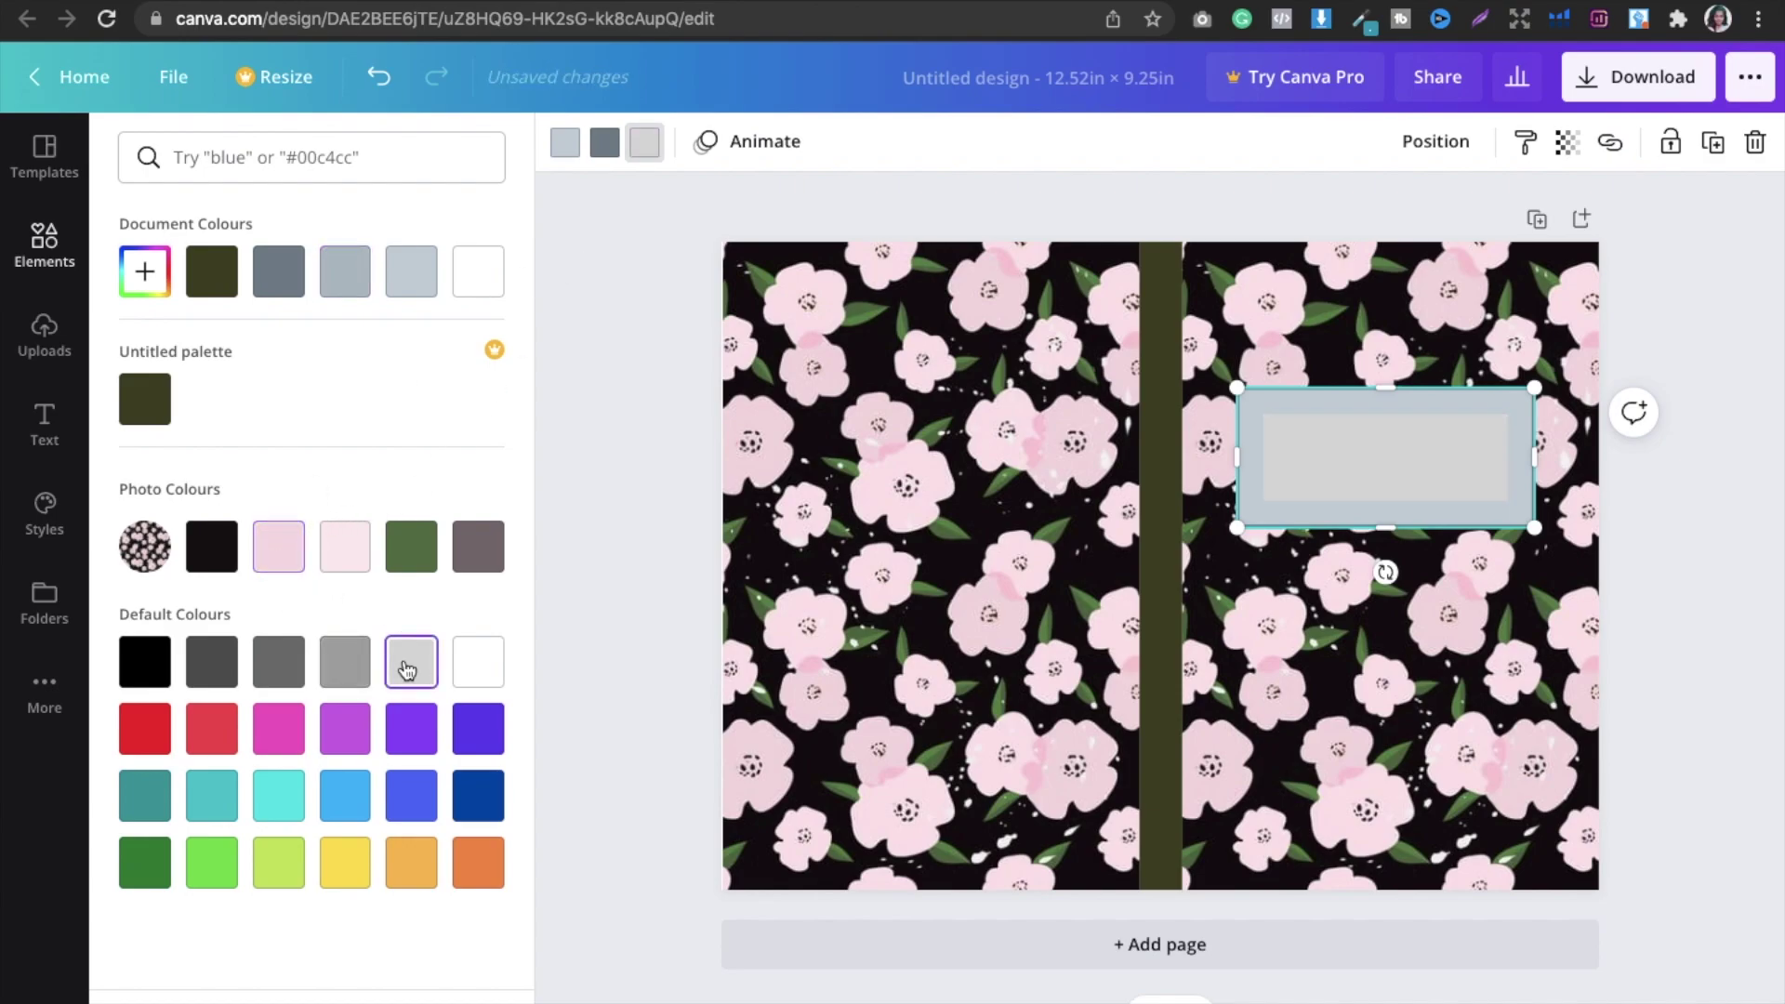
Step: Recolour the title box's thin outline dark blue, after trying pale pink, and its inner rectangle the pattern's palest pink
click(604, 142)
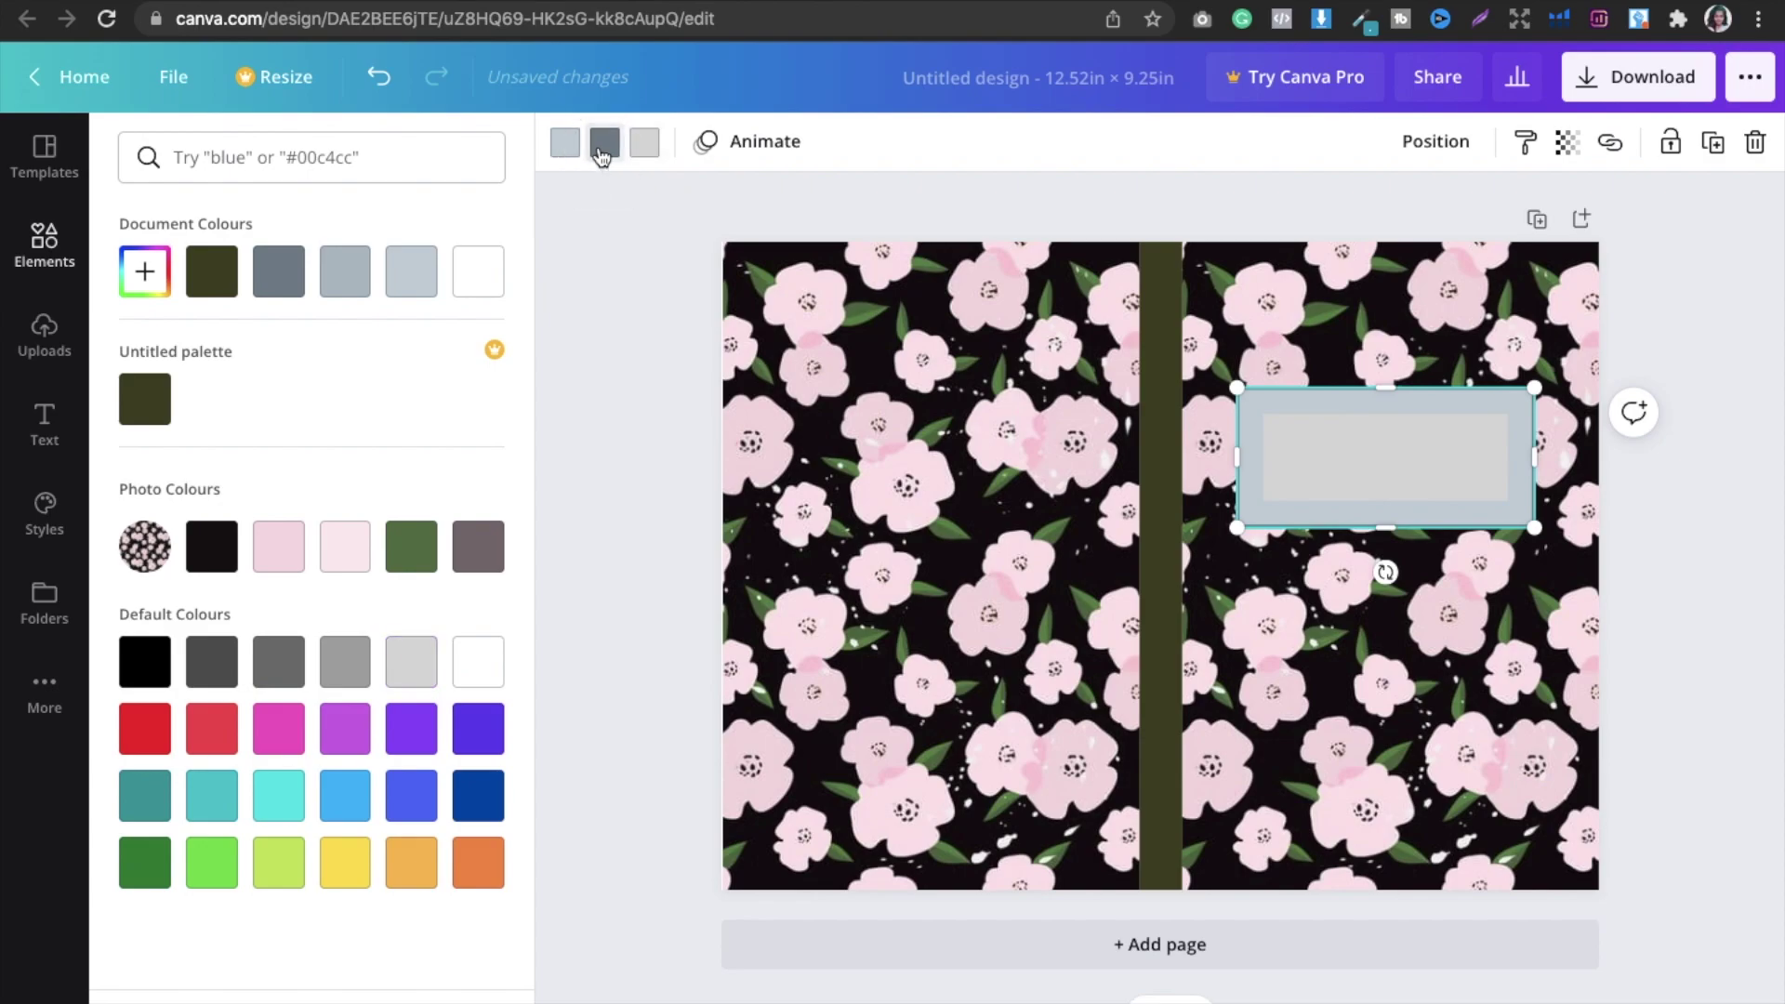
click(345, 547)
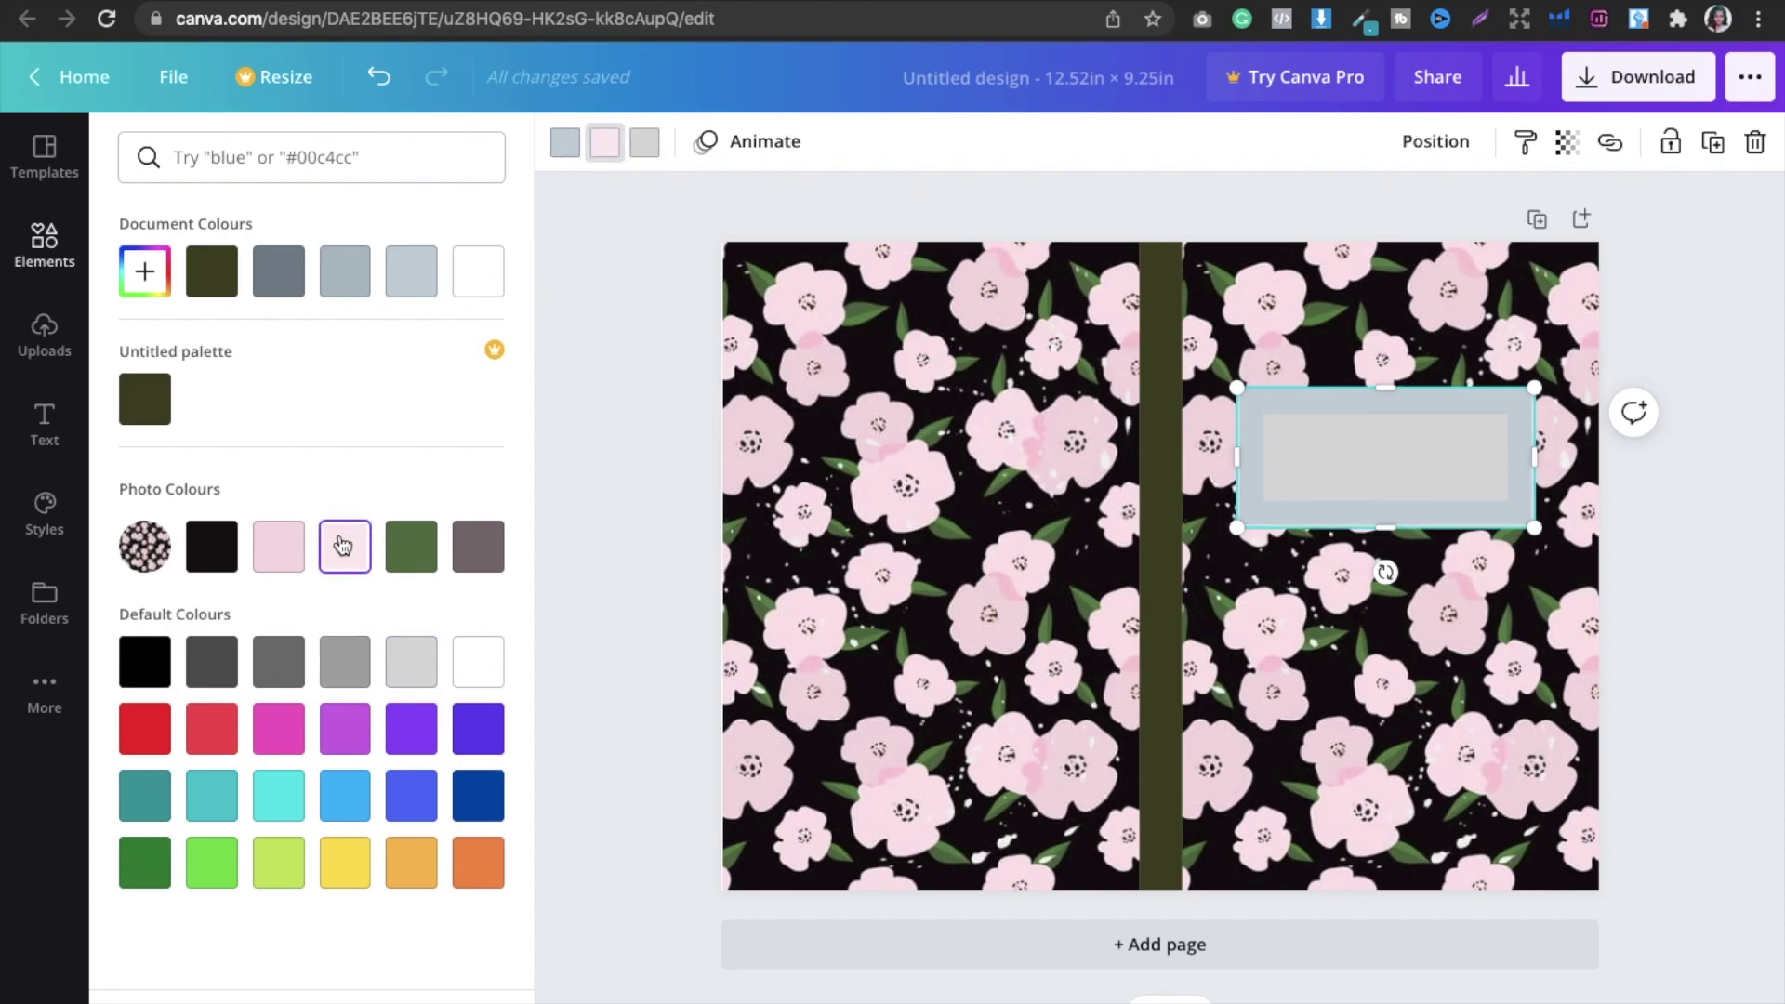
click(483, 791)
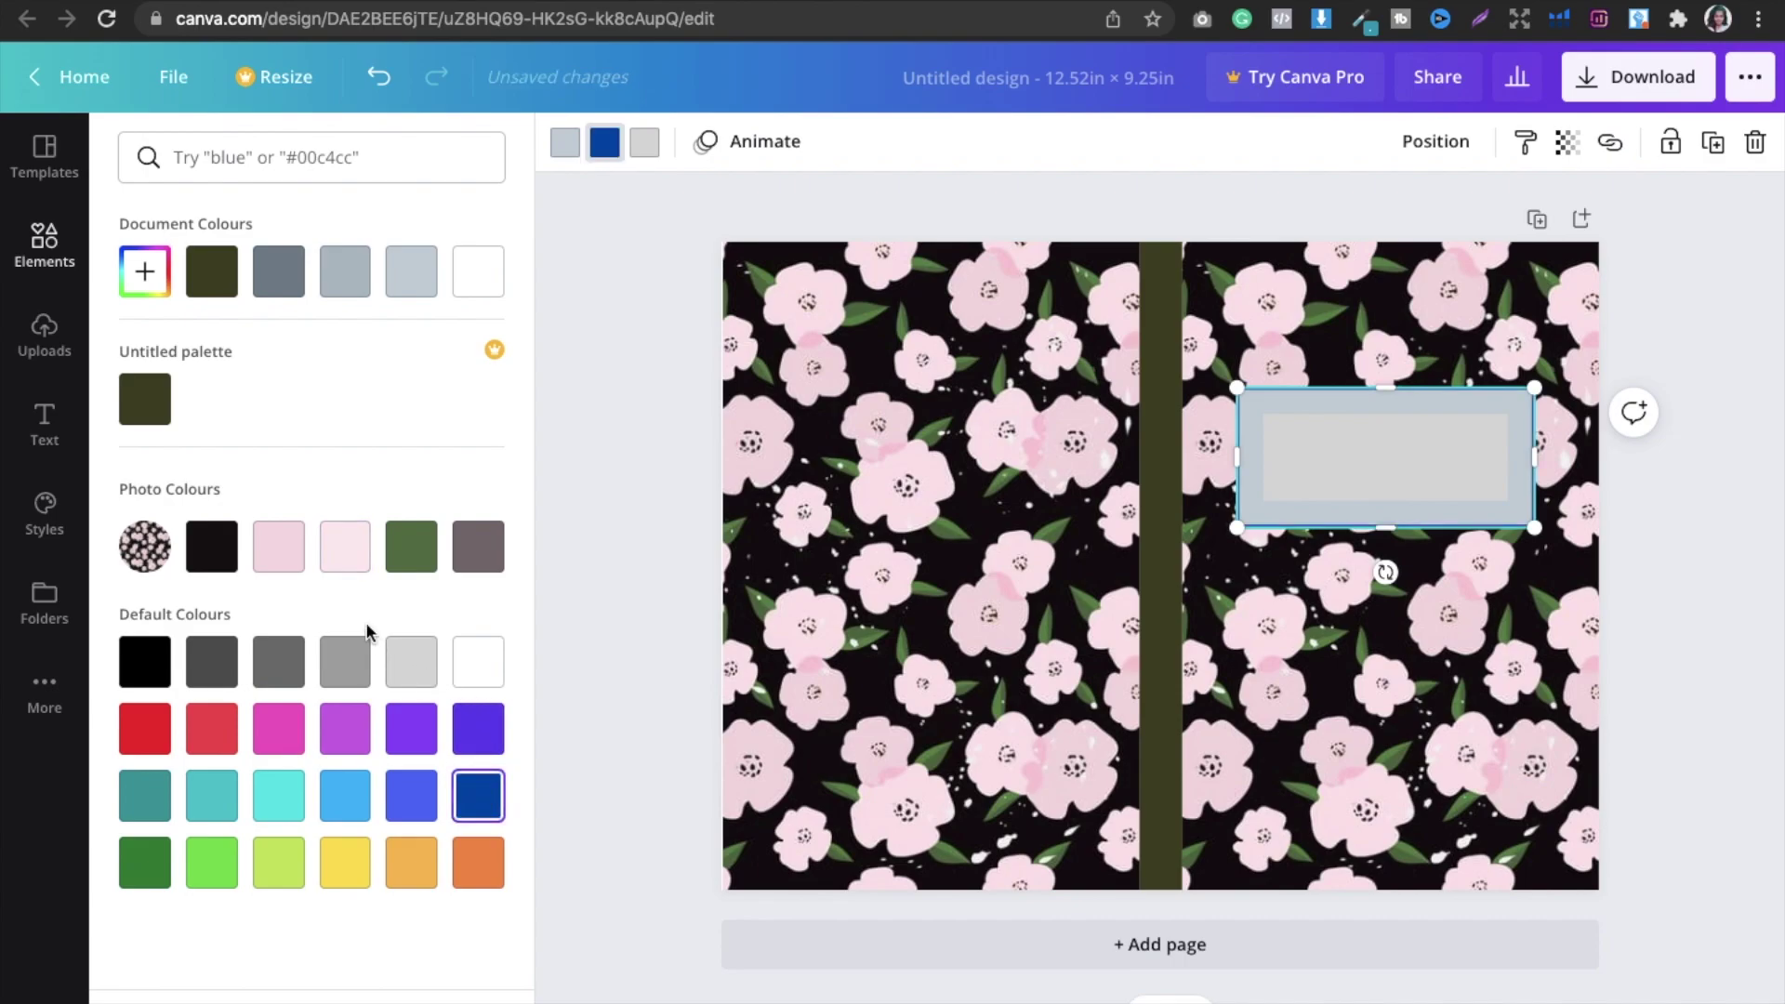
click(632, 152)
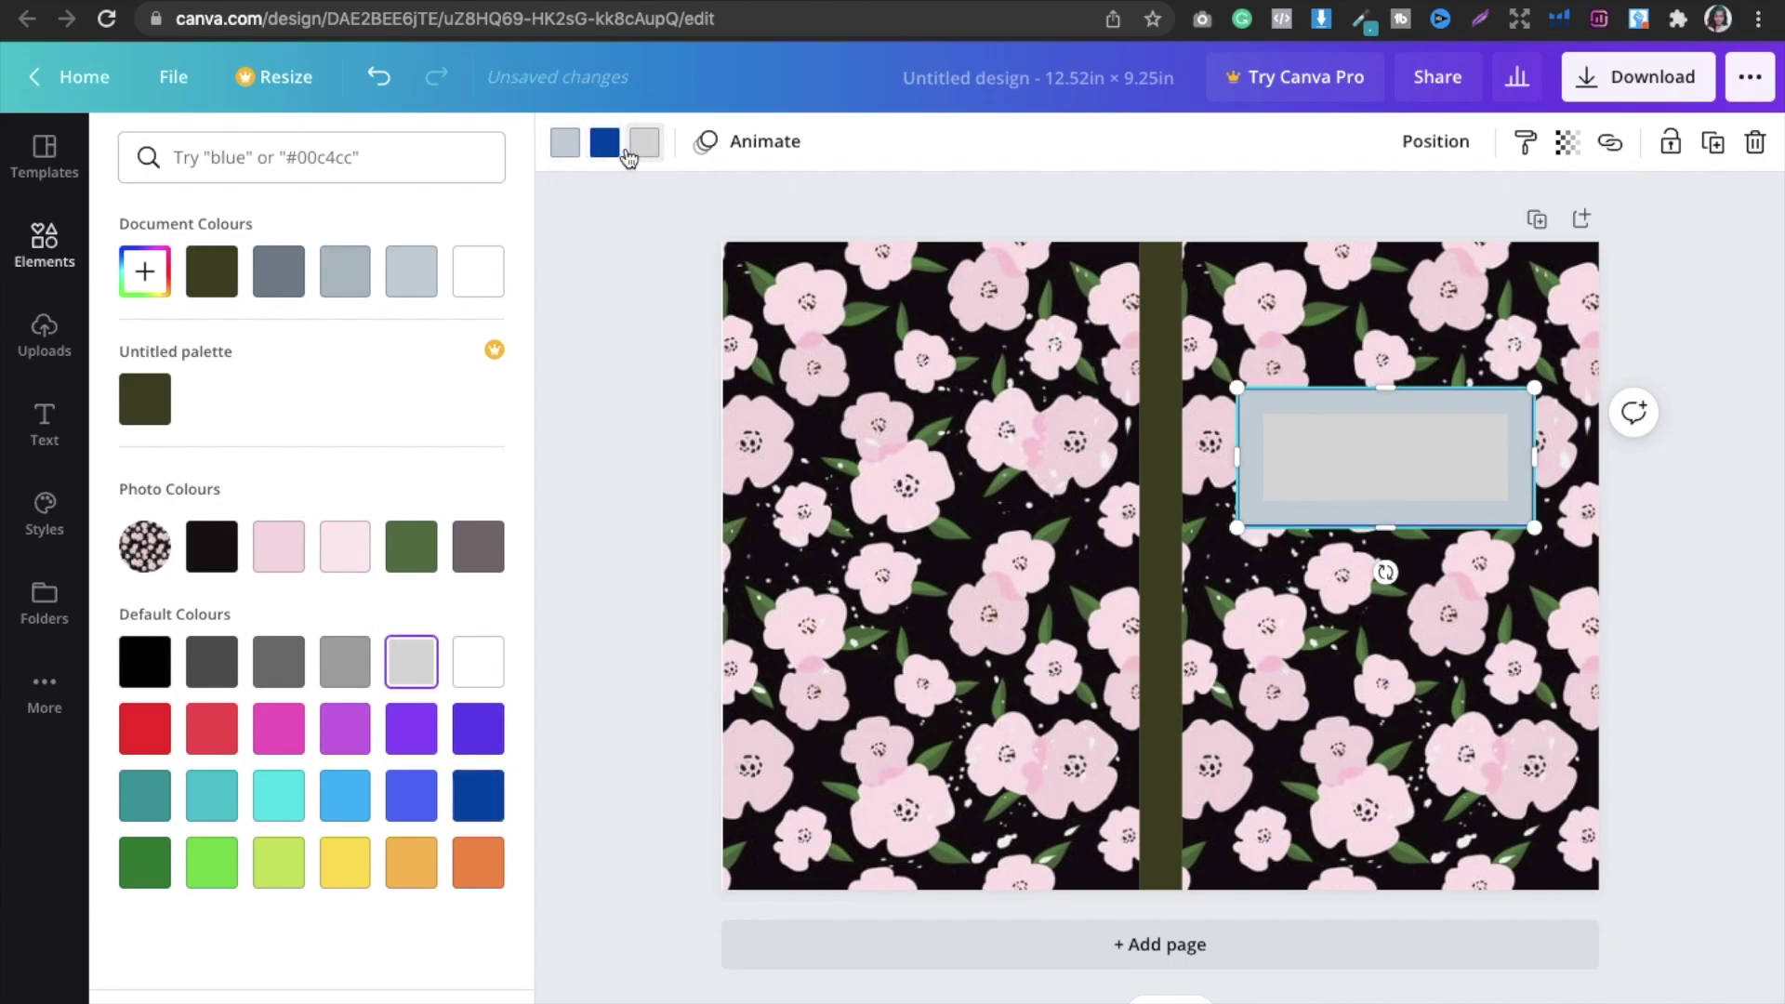
click(342, 555)
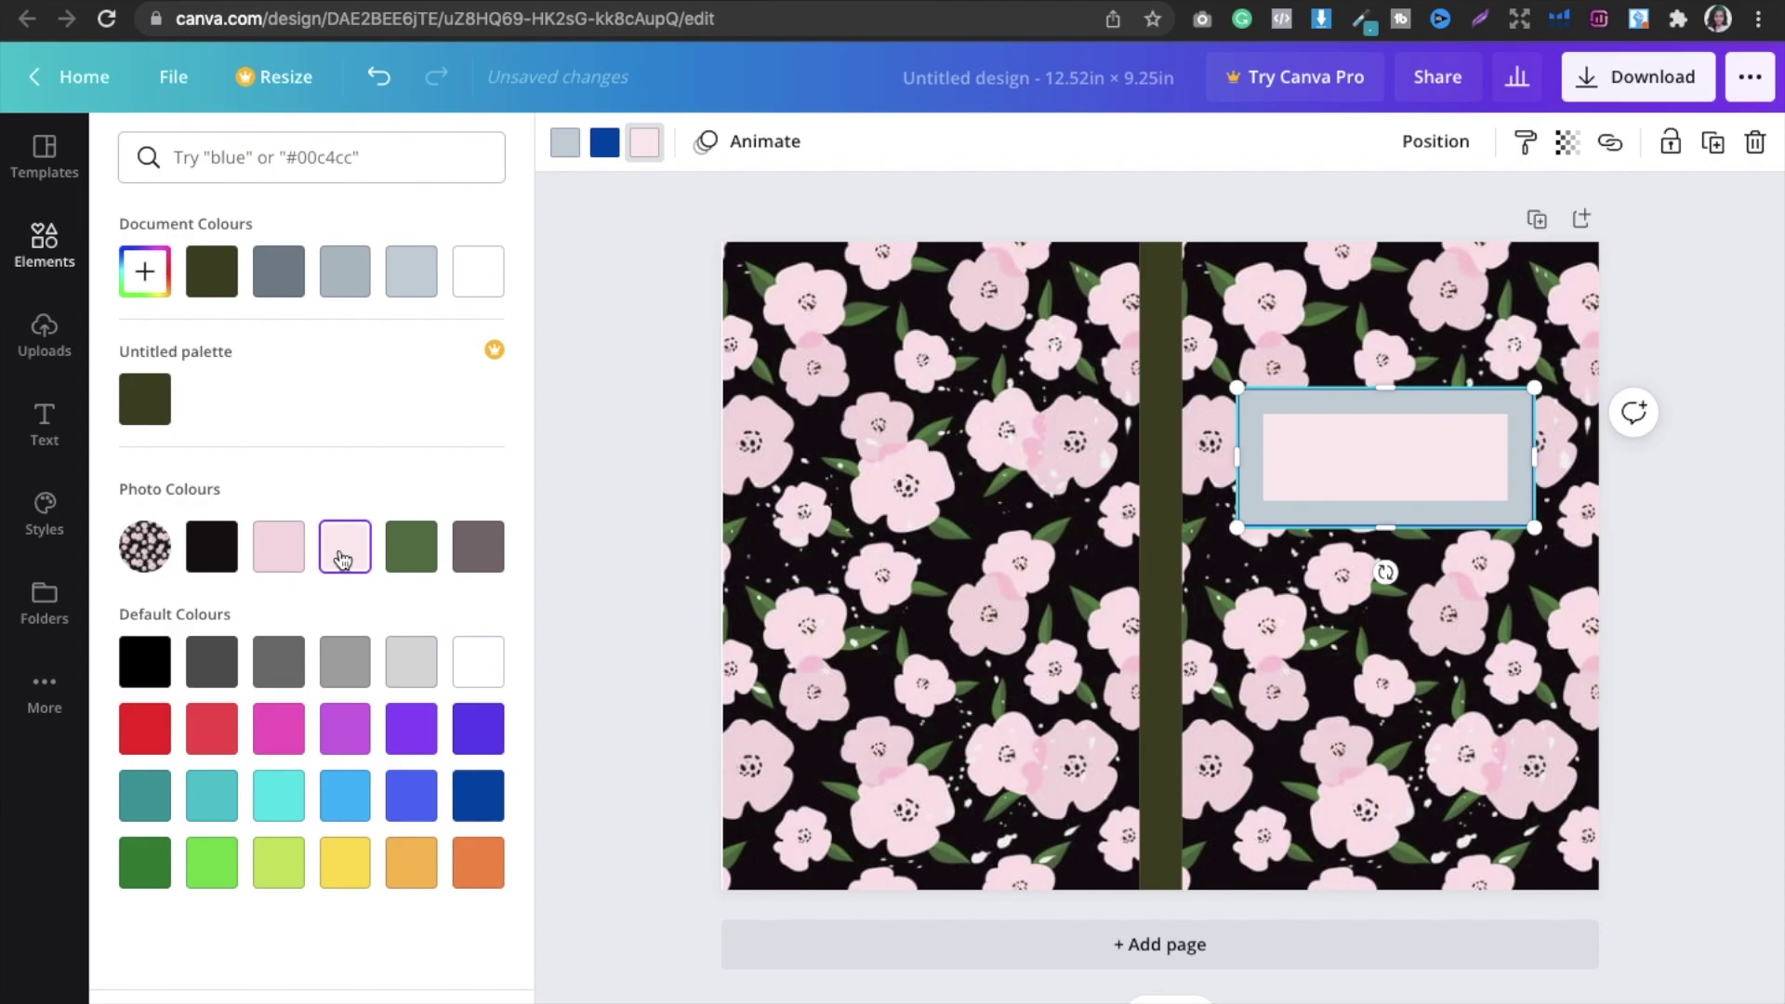
click(1637, 718)
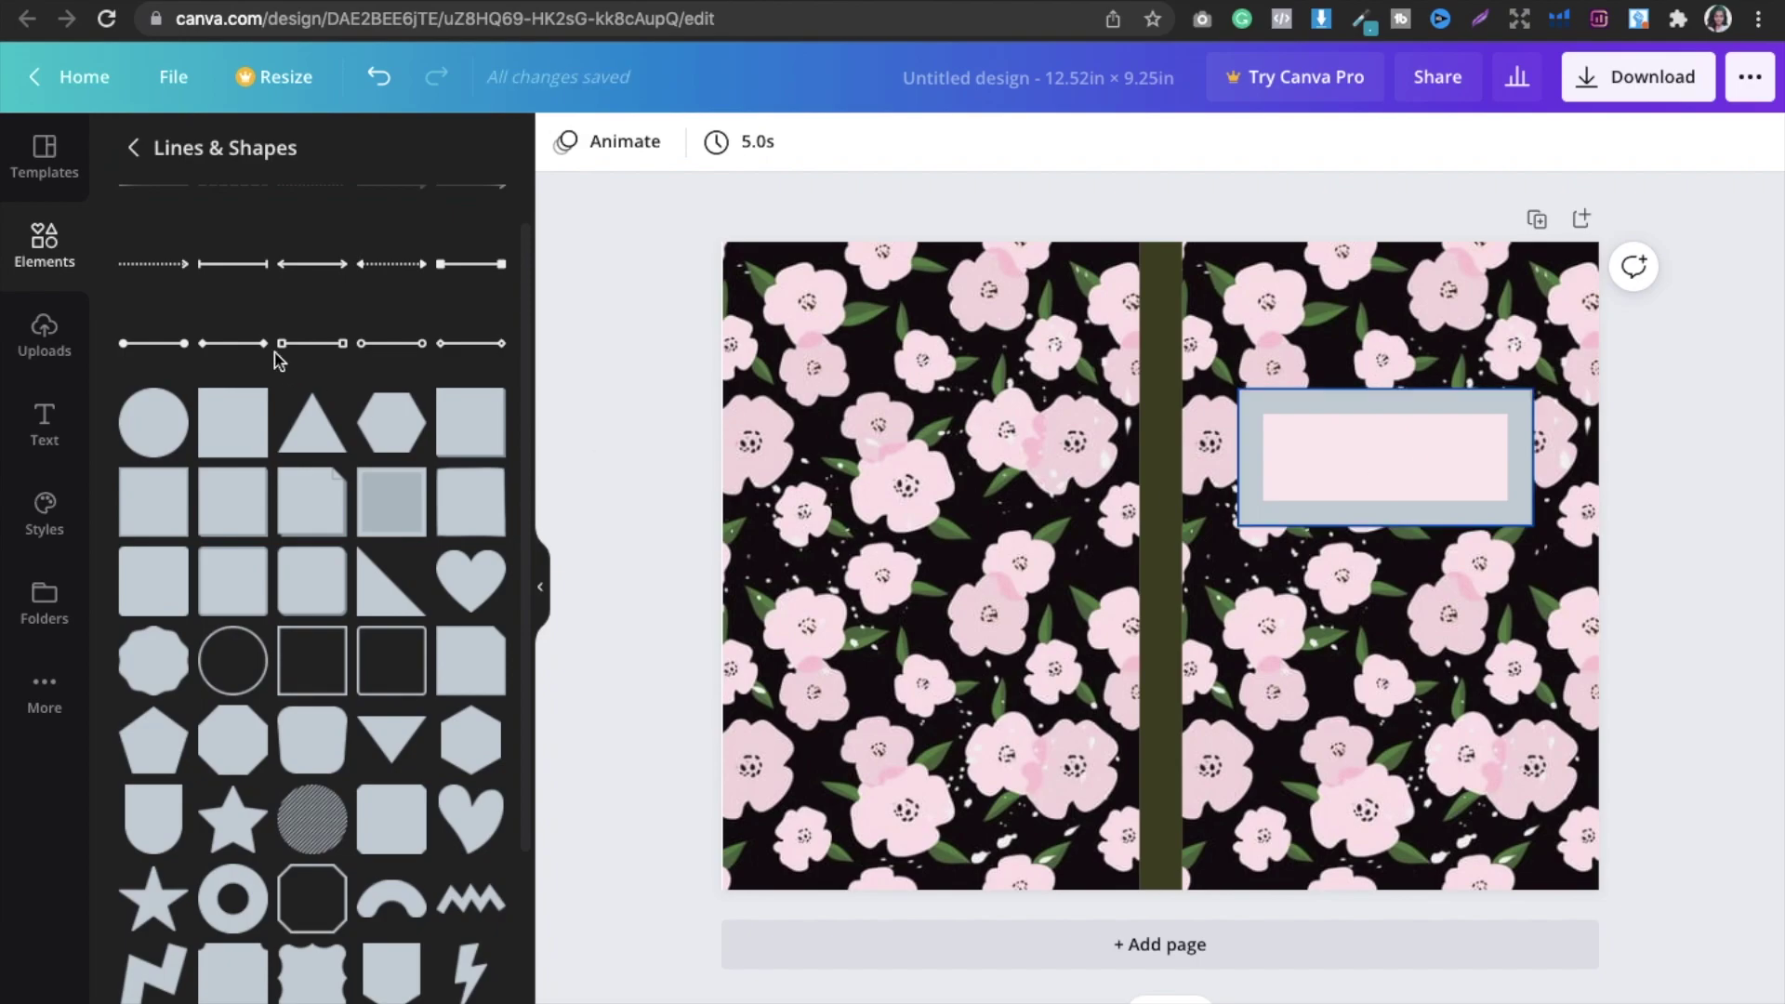
Step: Add a heading to the page and replace its text with NOTEBOOK
click(44, 426)
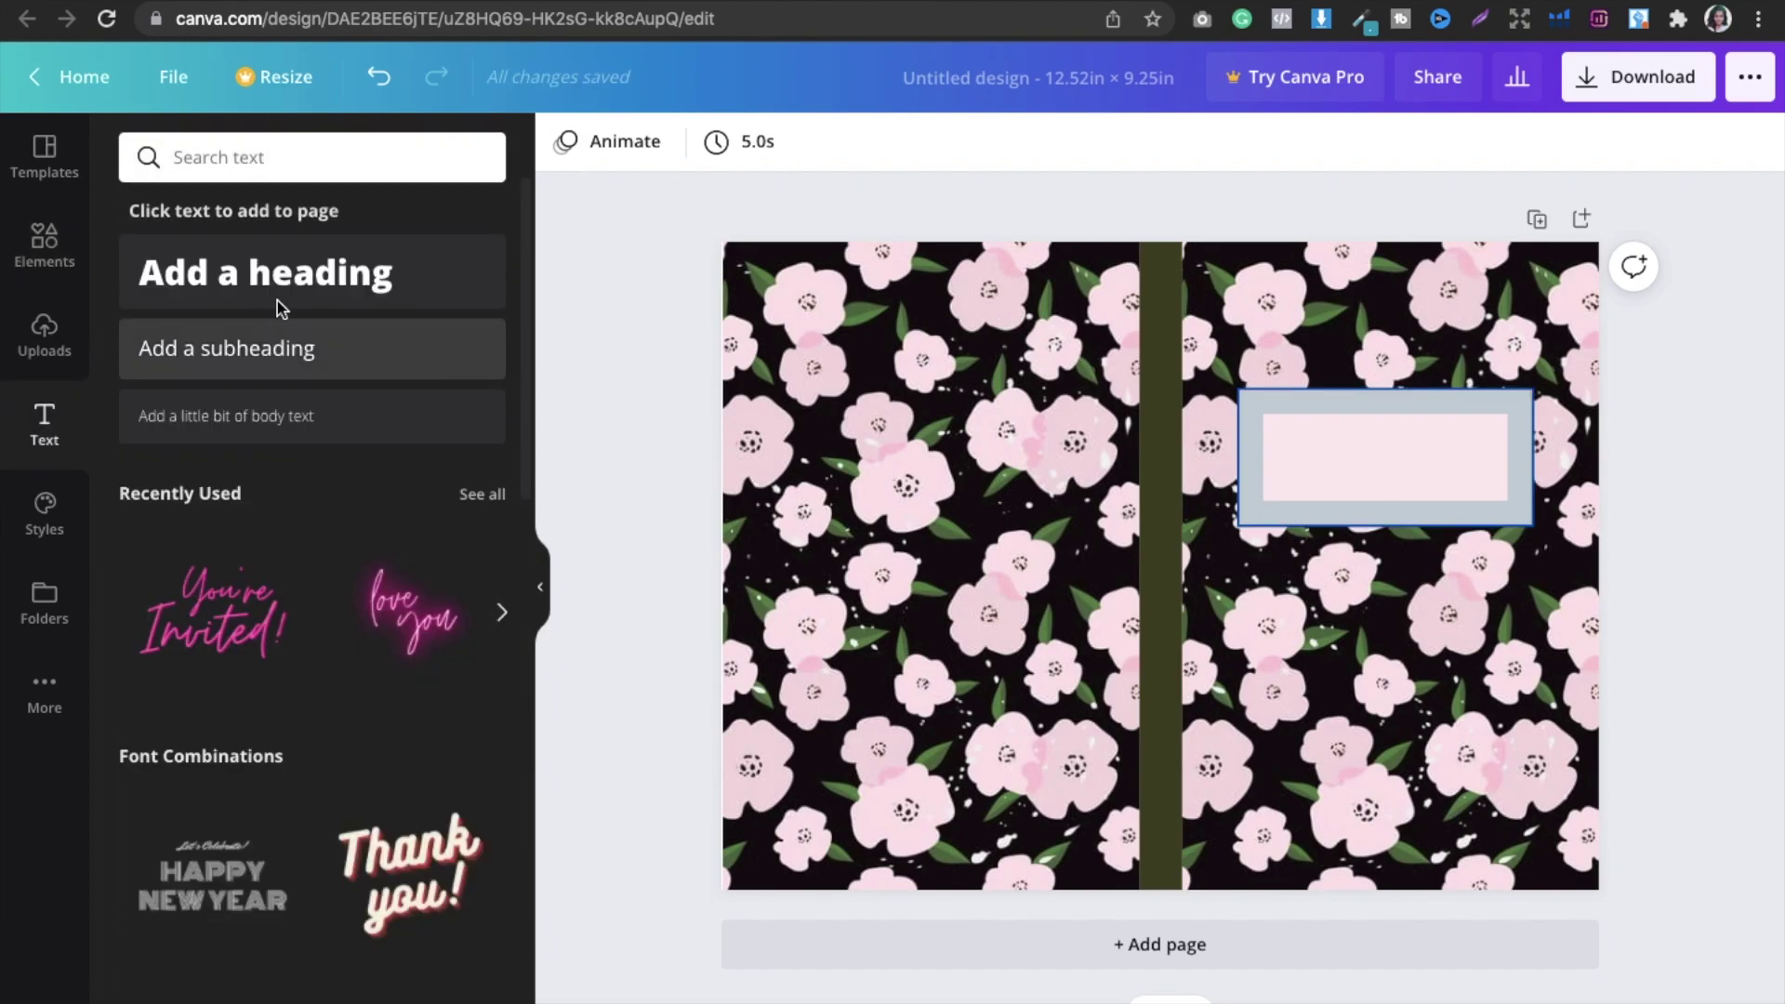
click(277, 275)
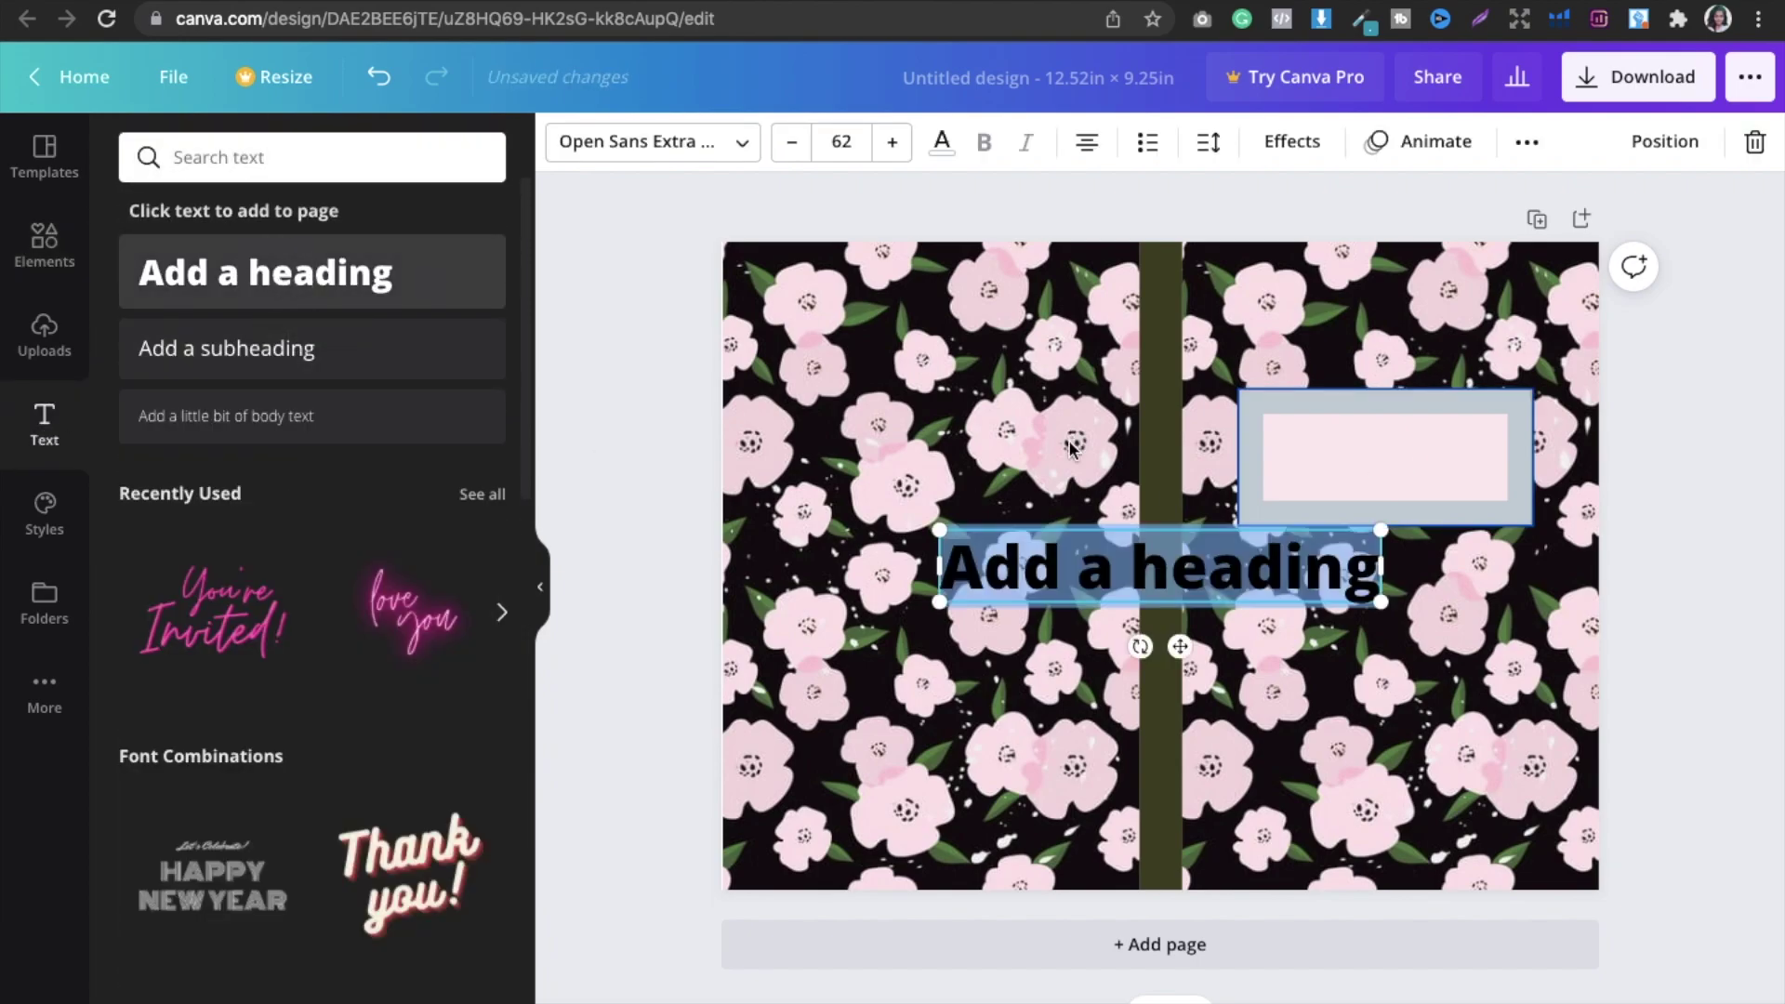
double_click(1045, 576)
key(BackSpace)
text(N)
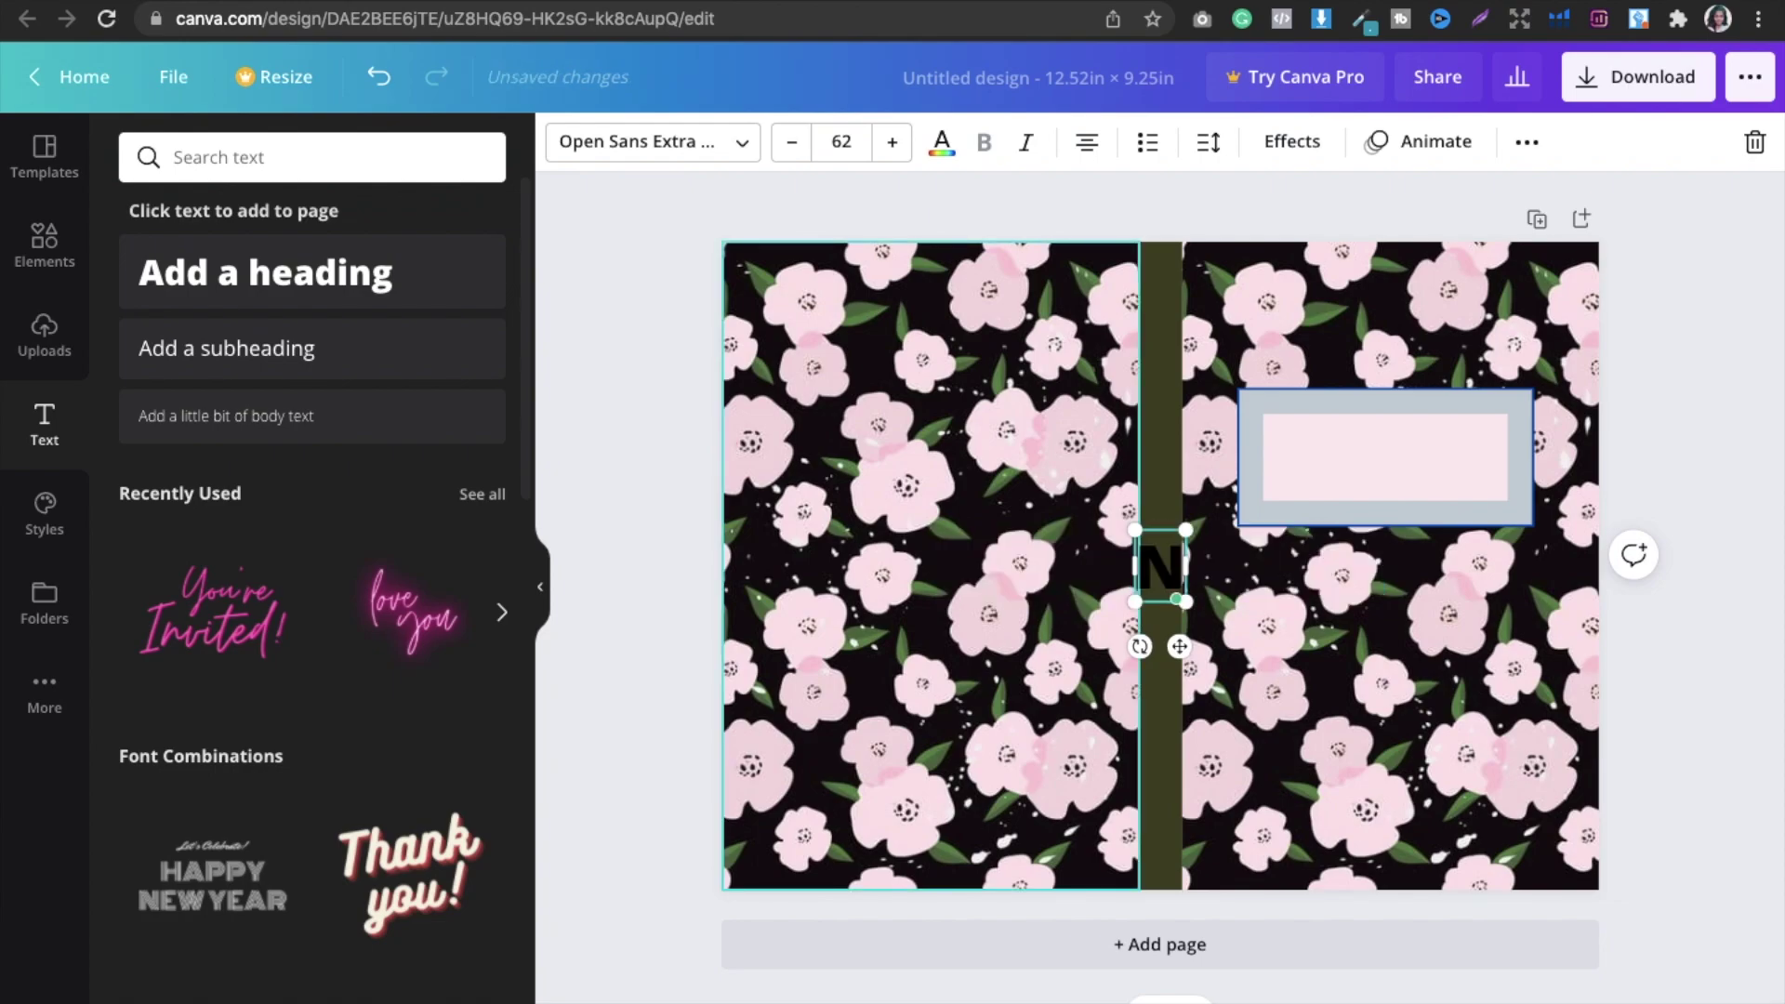
text(OTEBOOK)
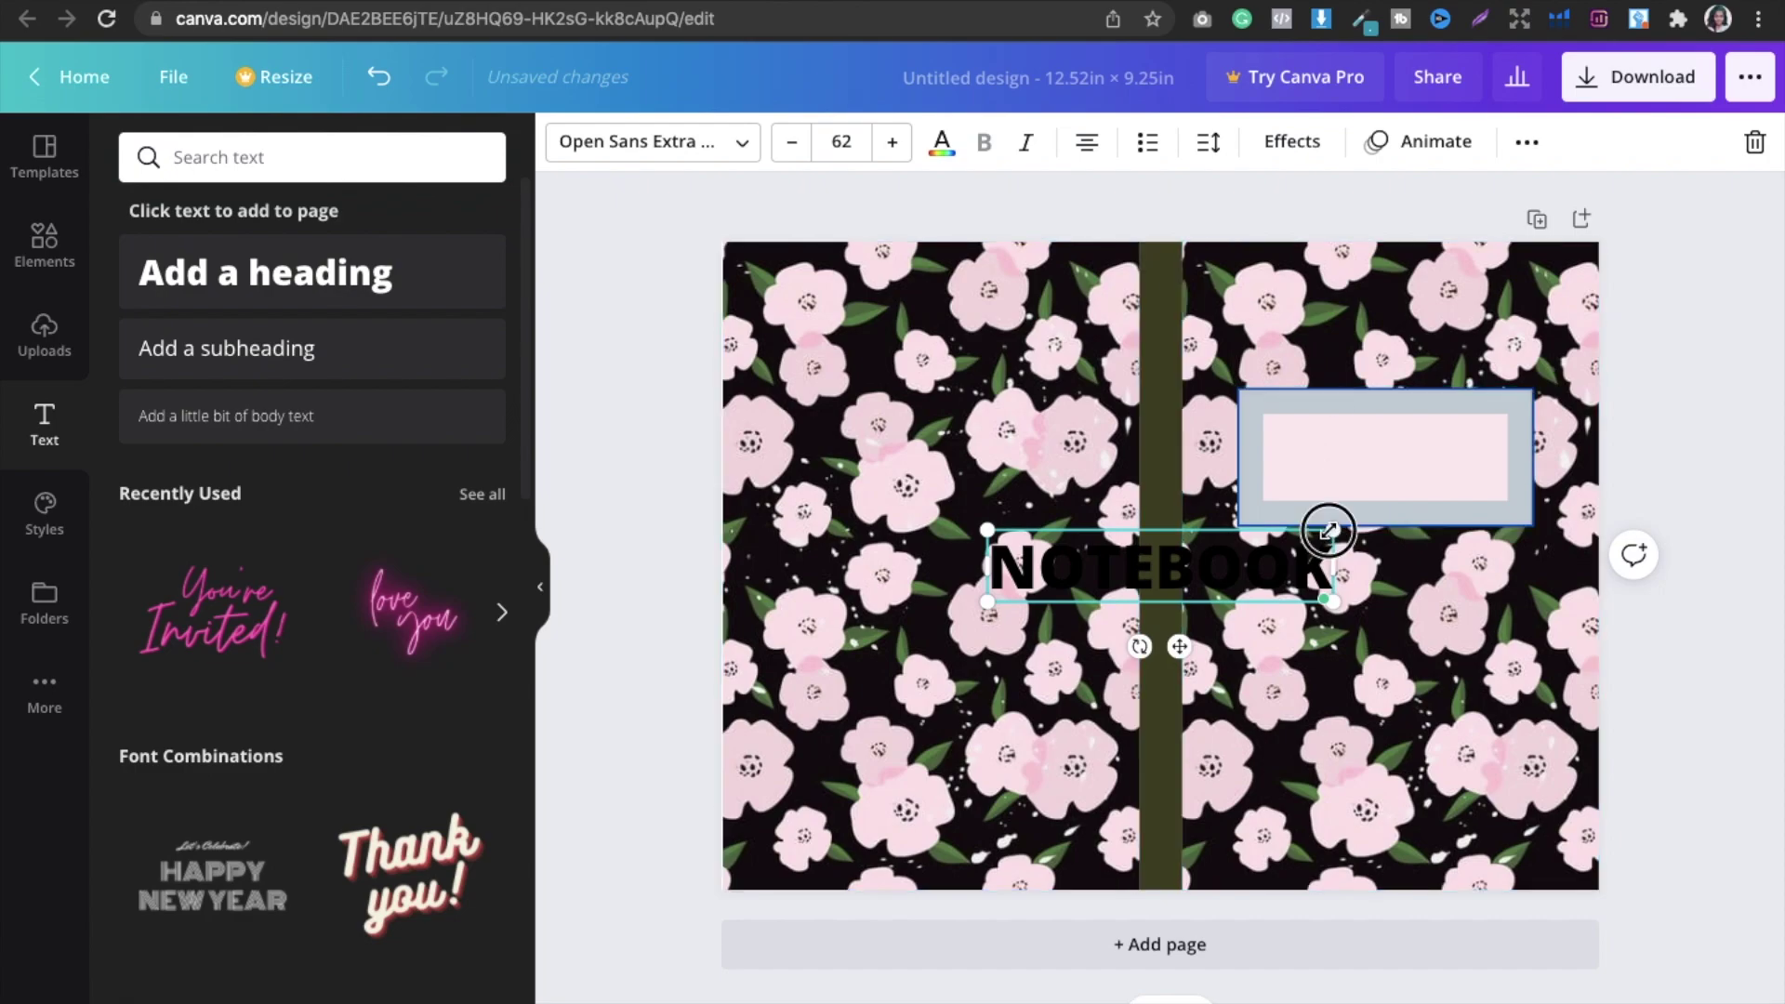
Step: Shrink the NOTEBOOK heading to size 42.1 and place it over the title box's inner rectangle on the front cover
drag(1334, 530, 1265, 547)
drag(1147, 647, 1458, 460)
drag(1555, 428, 1504, 436)
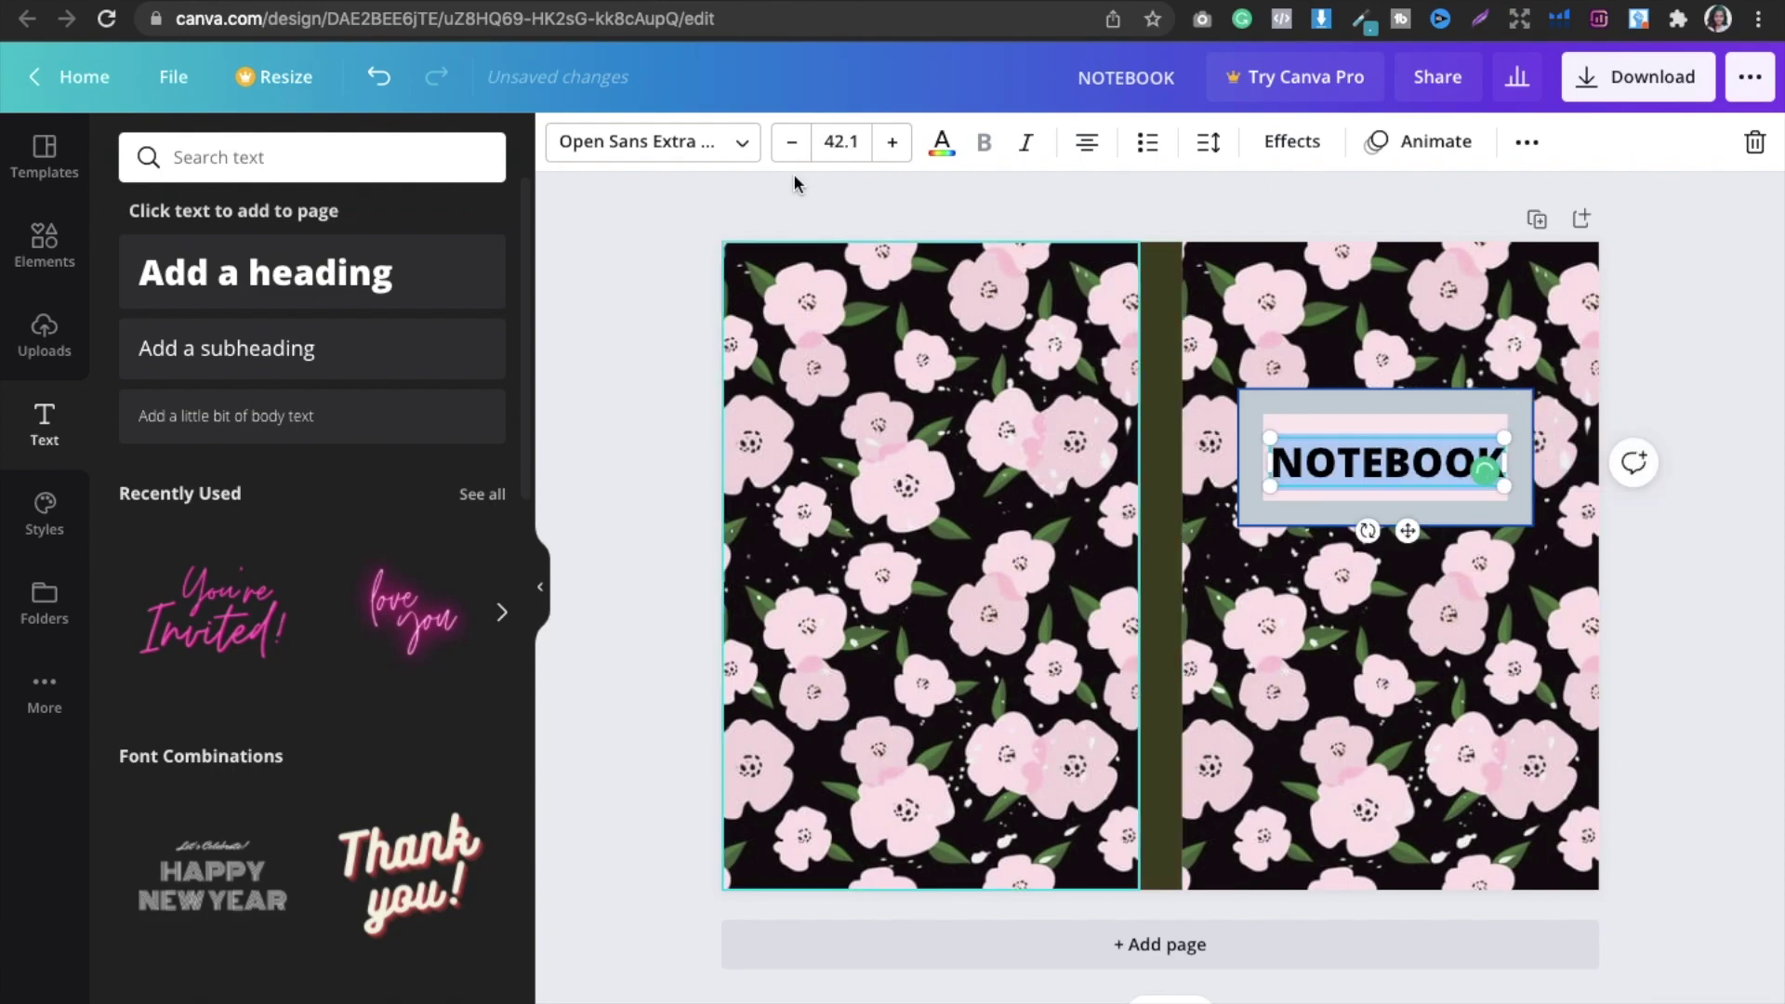
Step: Try the Bukhari Script, Brittany and Sweet Apricot fonts on the NOTEBOOK title and retype its first letter
click(726, 140)
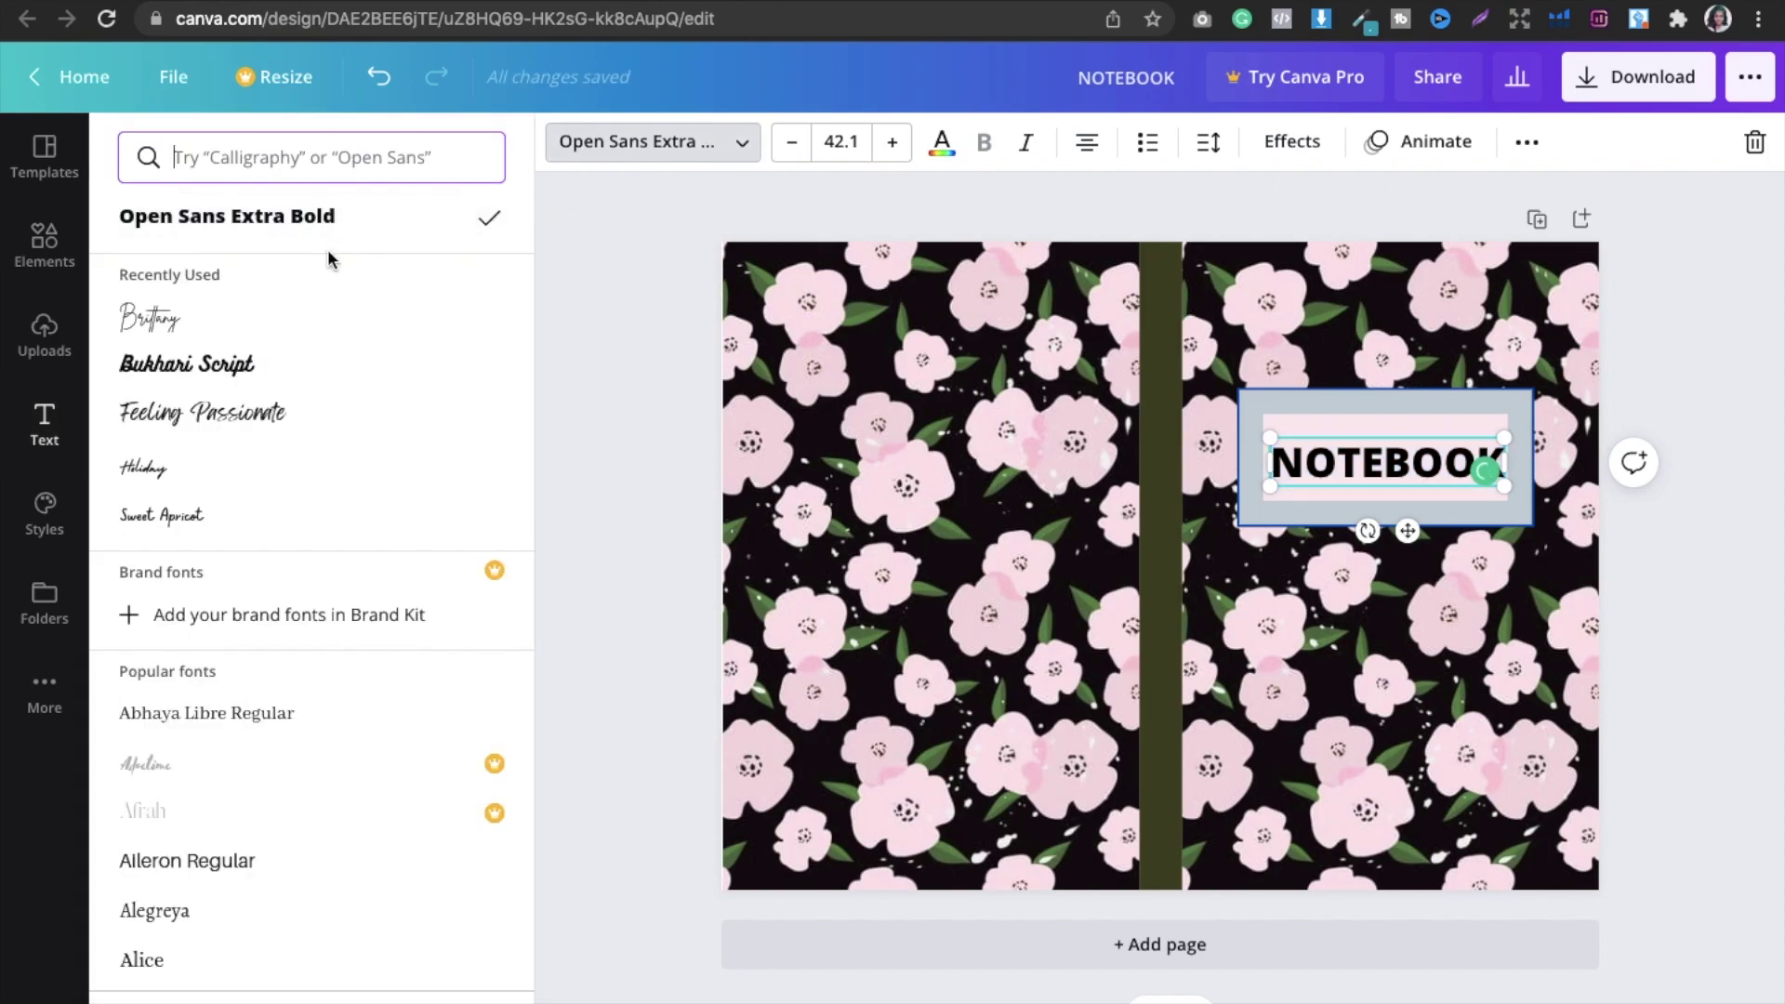
click(193, 362)
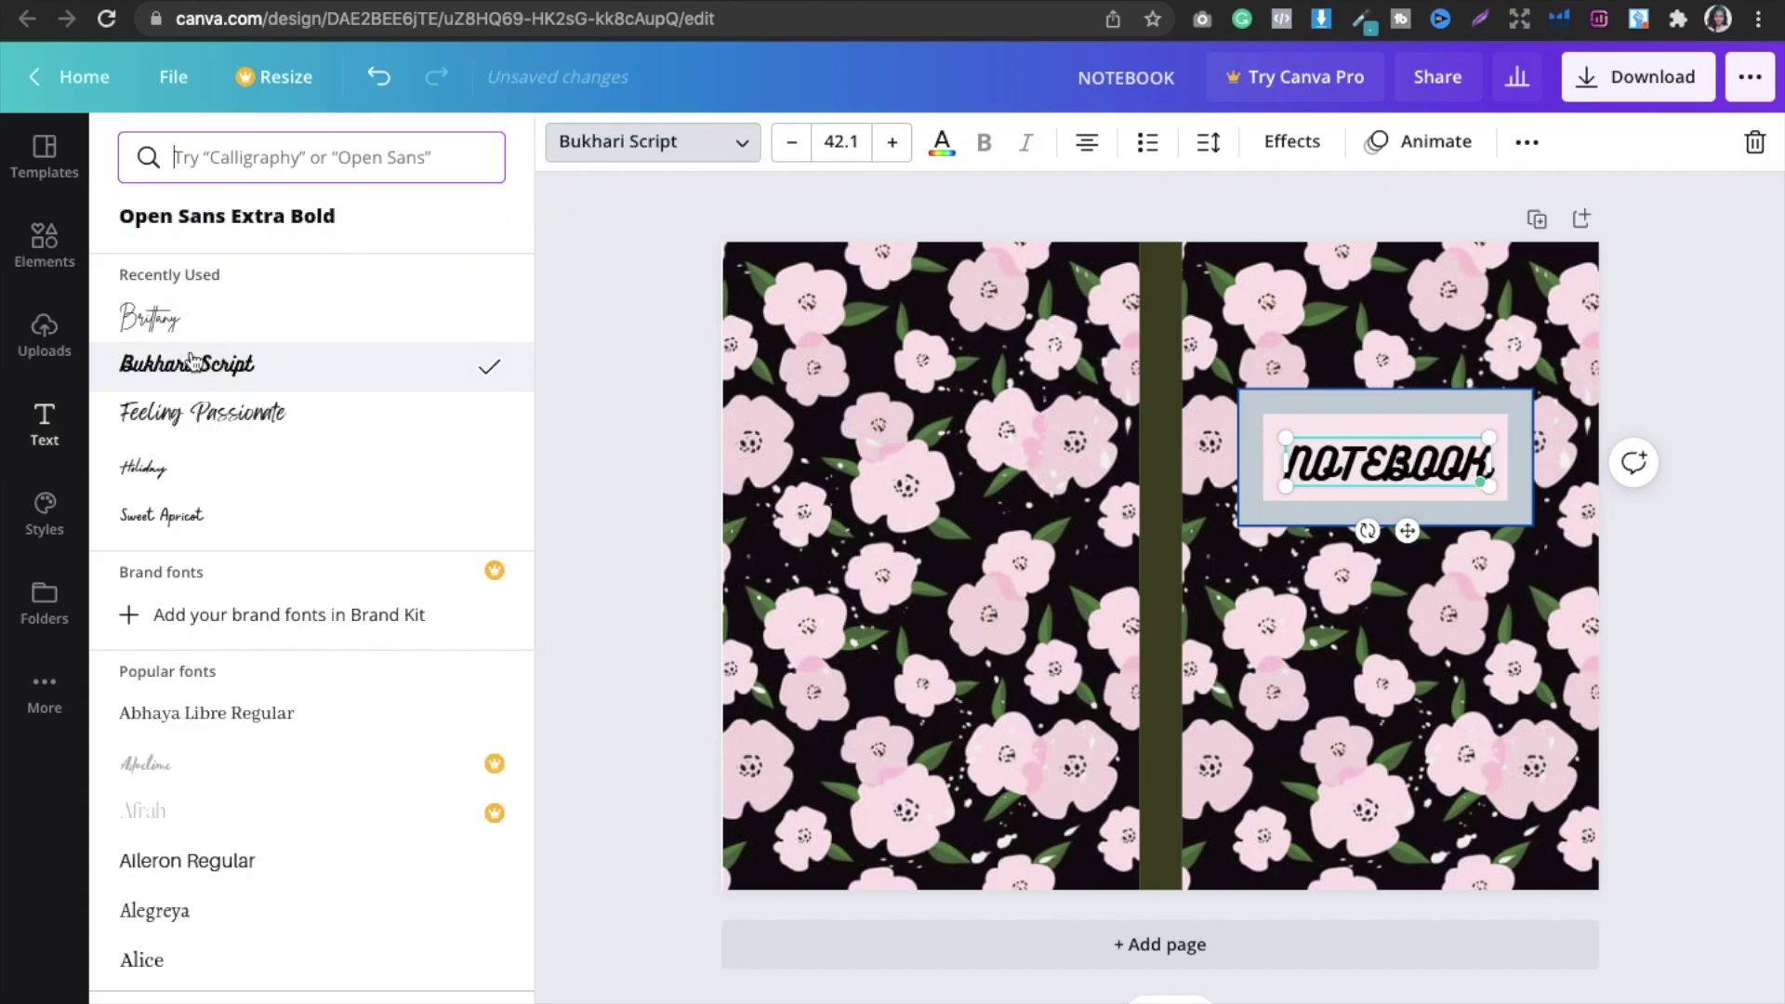
click(180, 324)
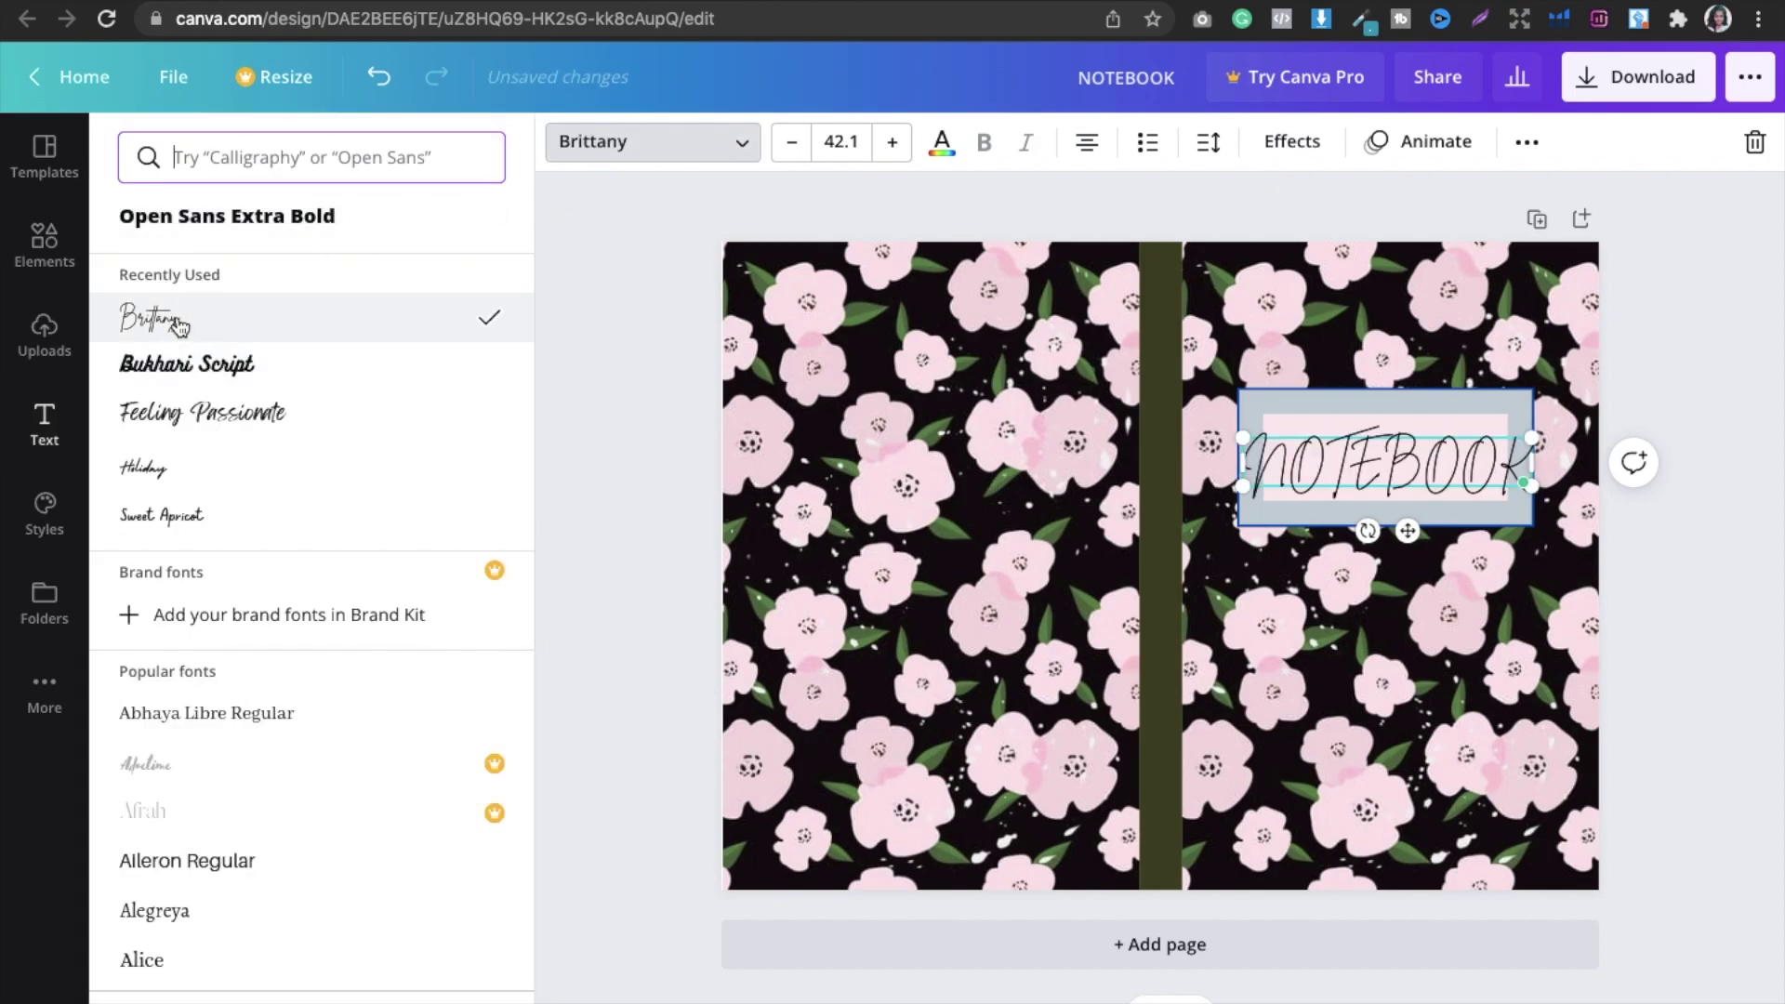
click(154, 524)
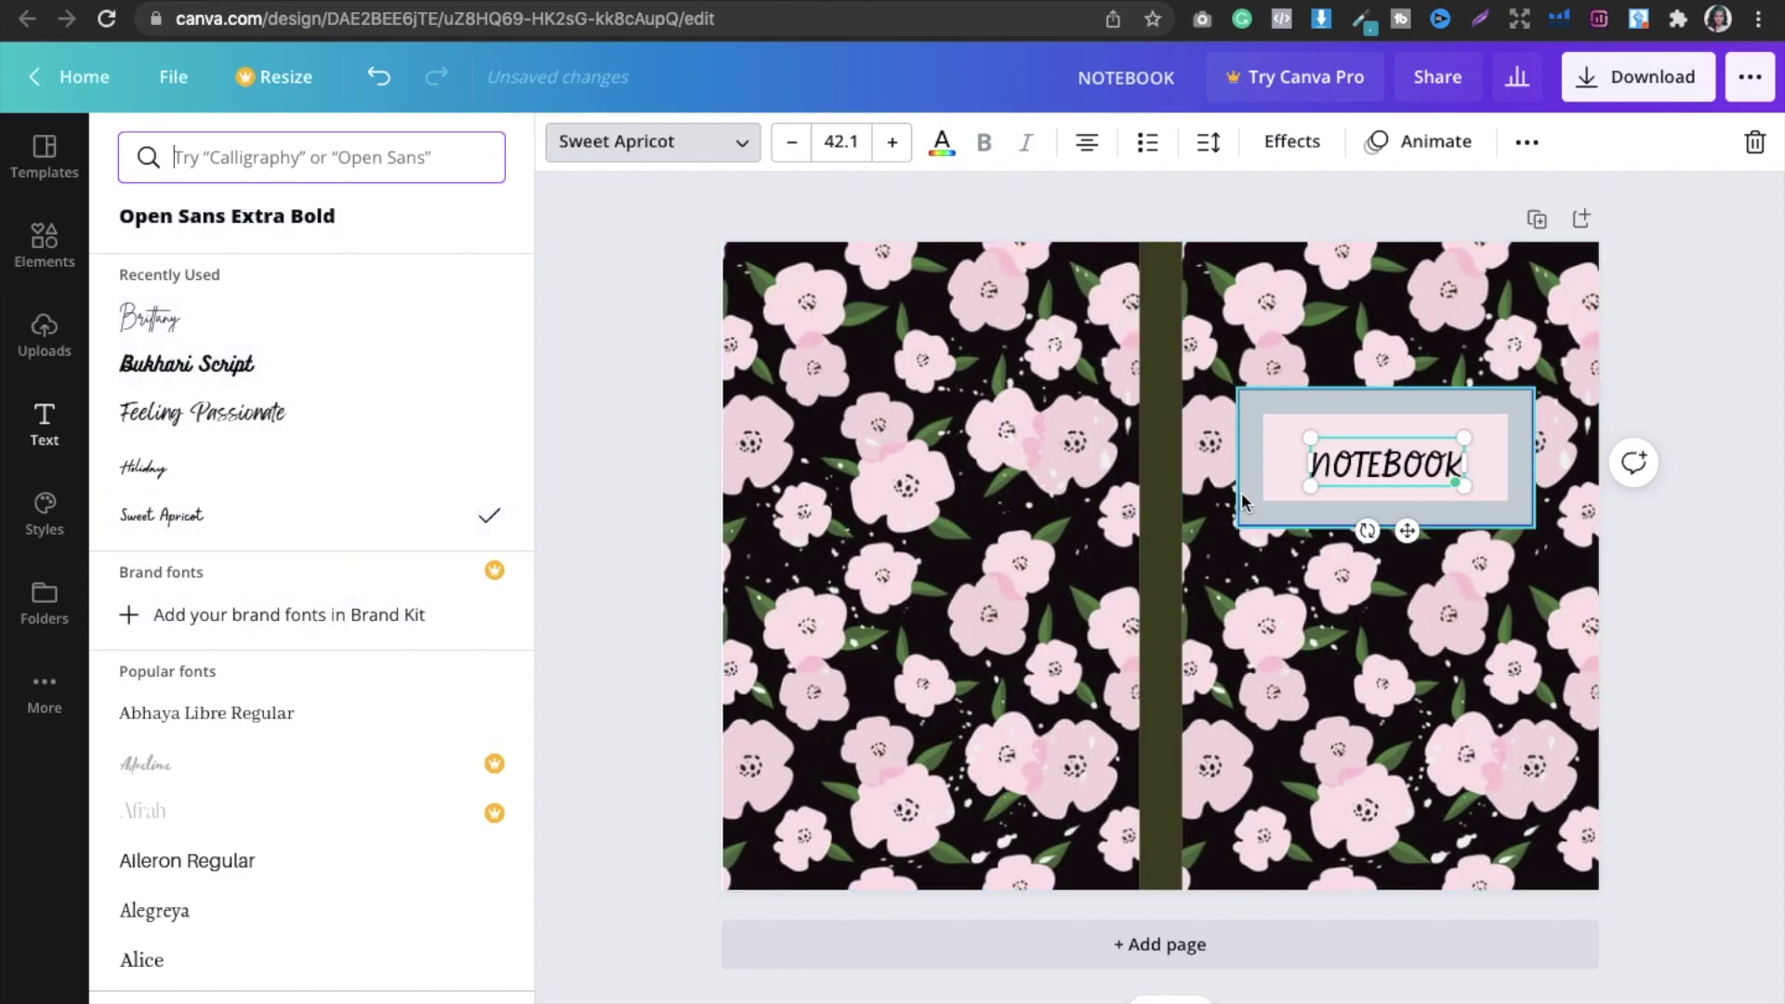
click(1337, 464)
key(BackSpace)
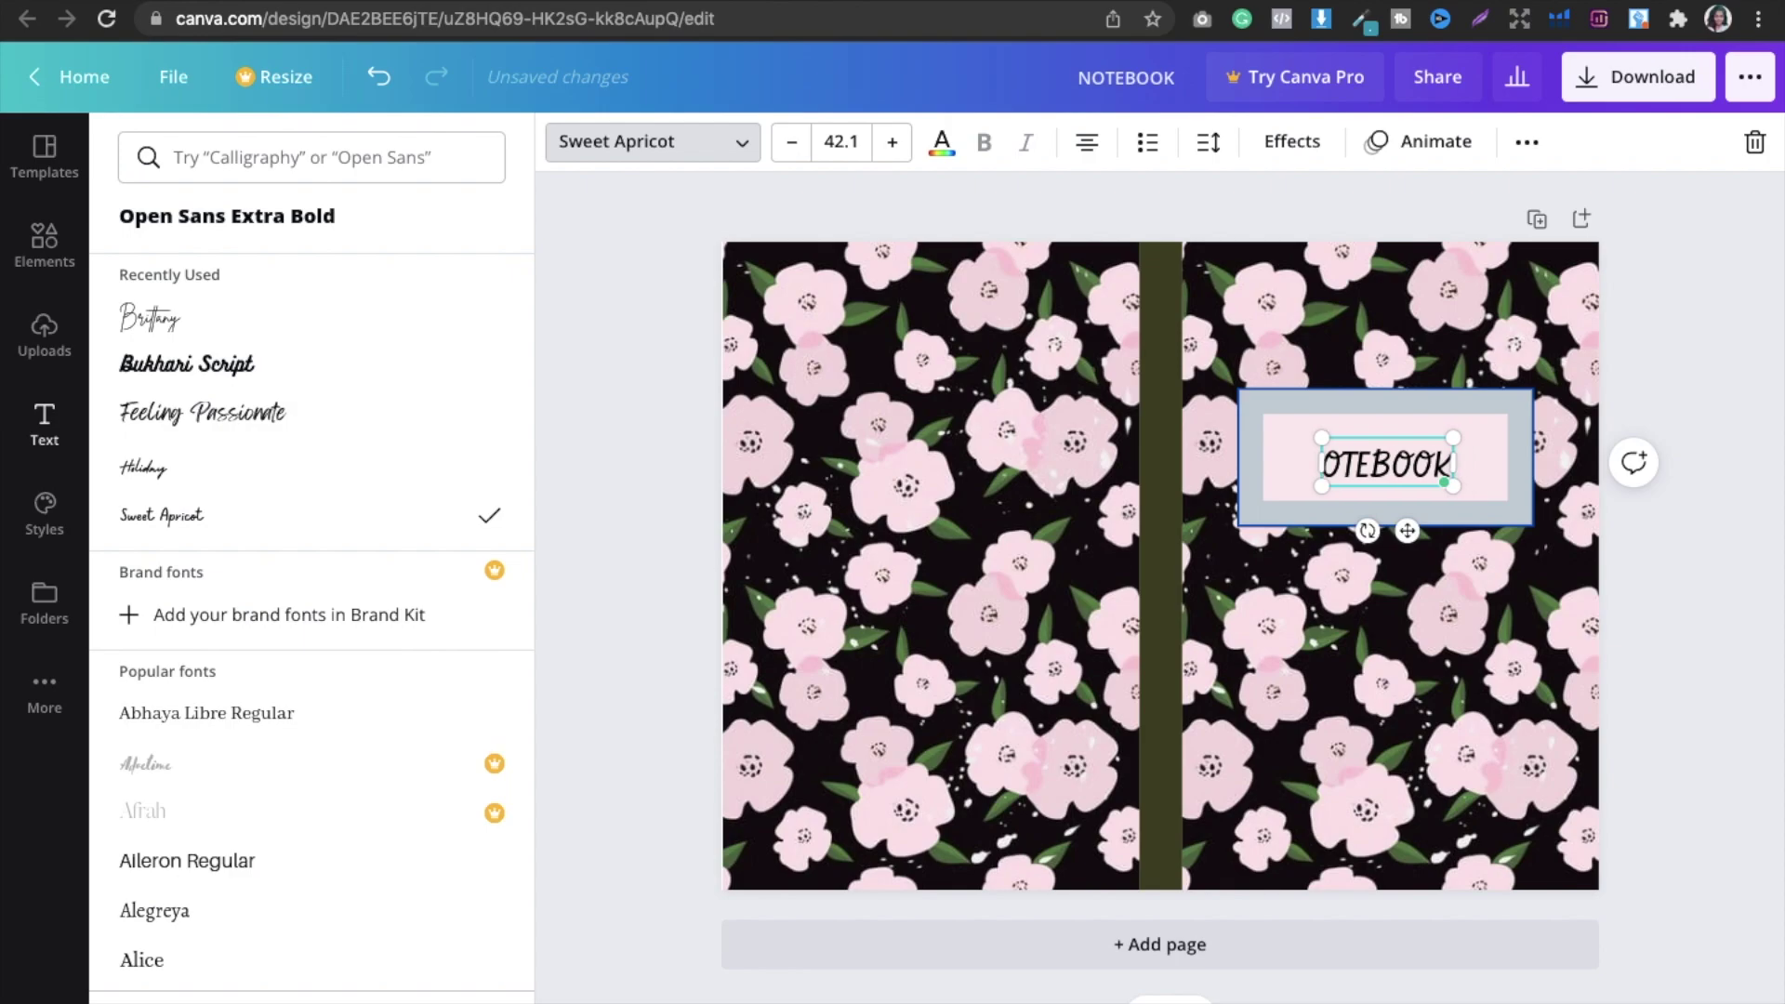
text(N)
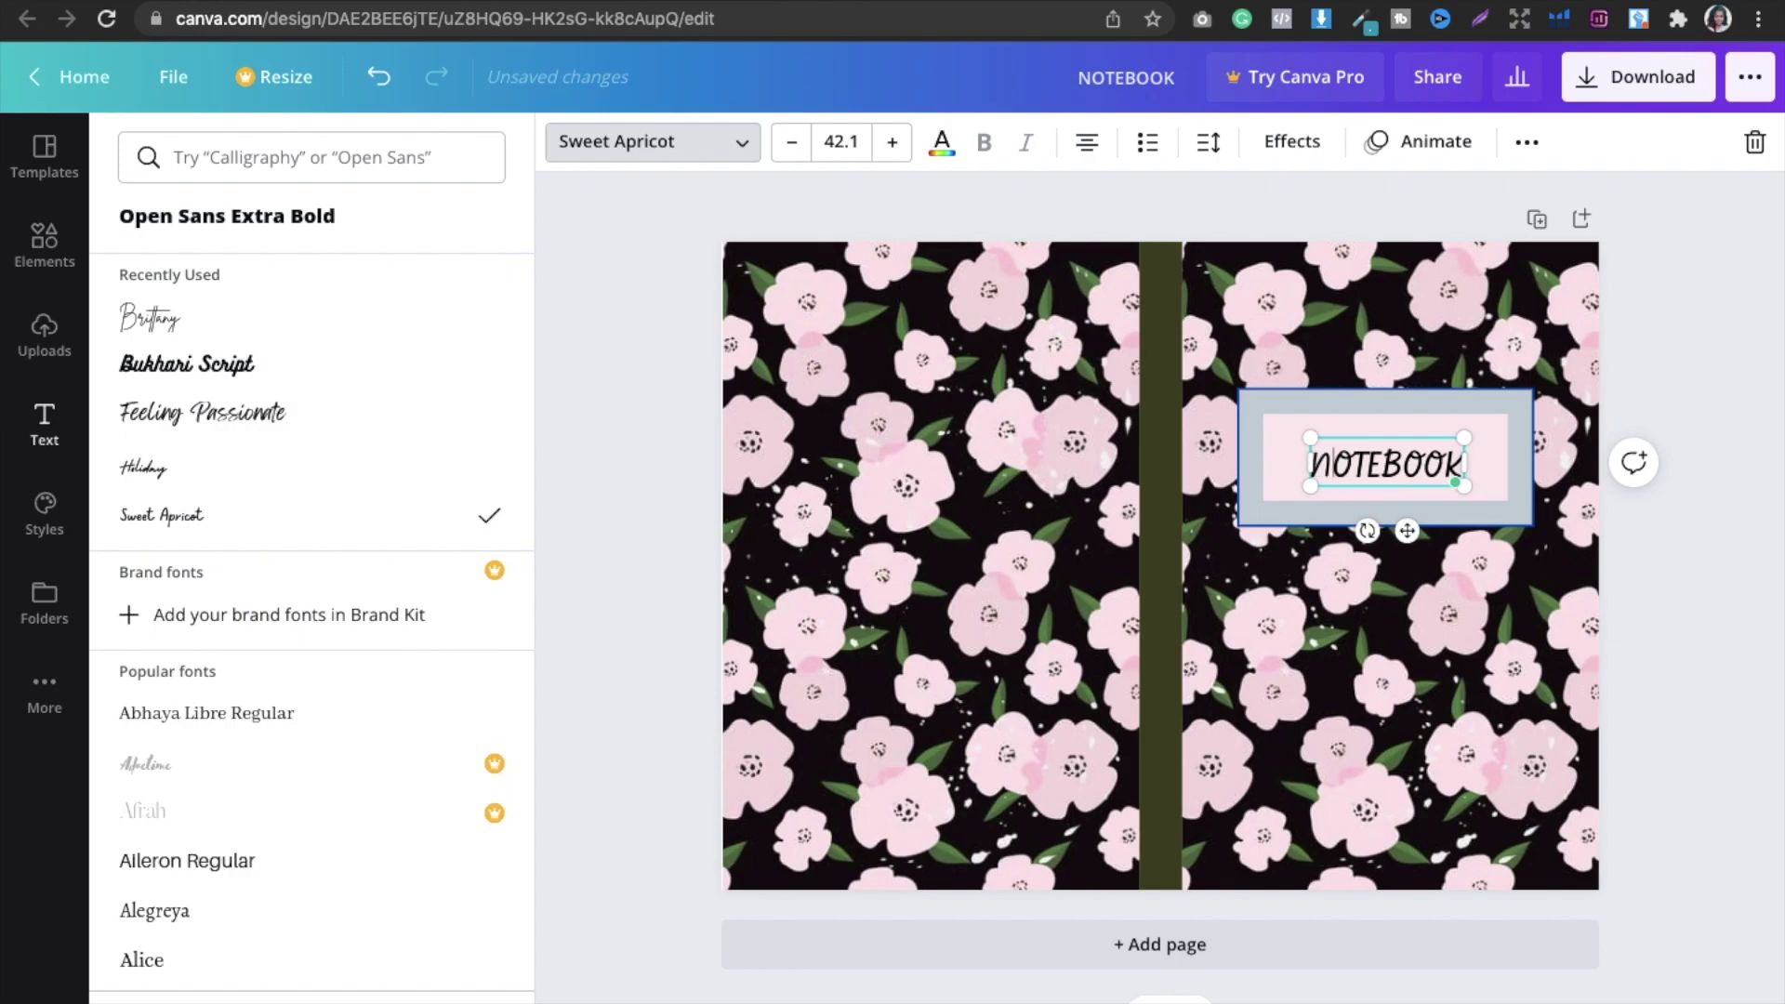
key(BackSpace)
text(N)
Step: Search the fonts for Corporate, set the NOTEBOOK title in Telegraf Bold and centre it in the title box
click(274, 158)
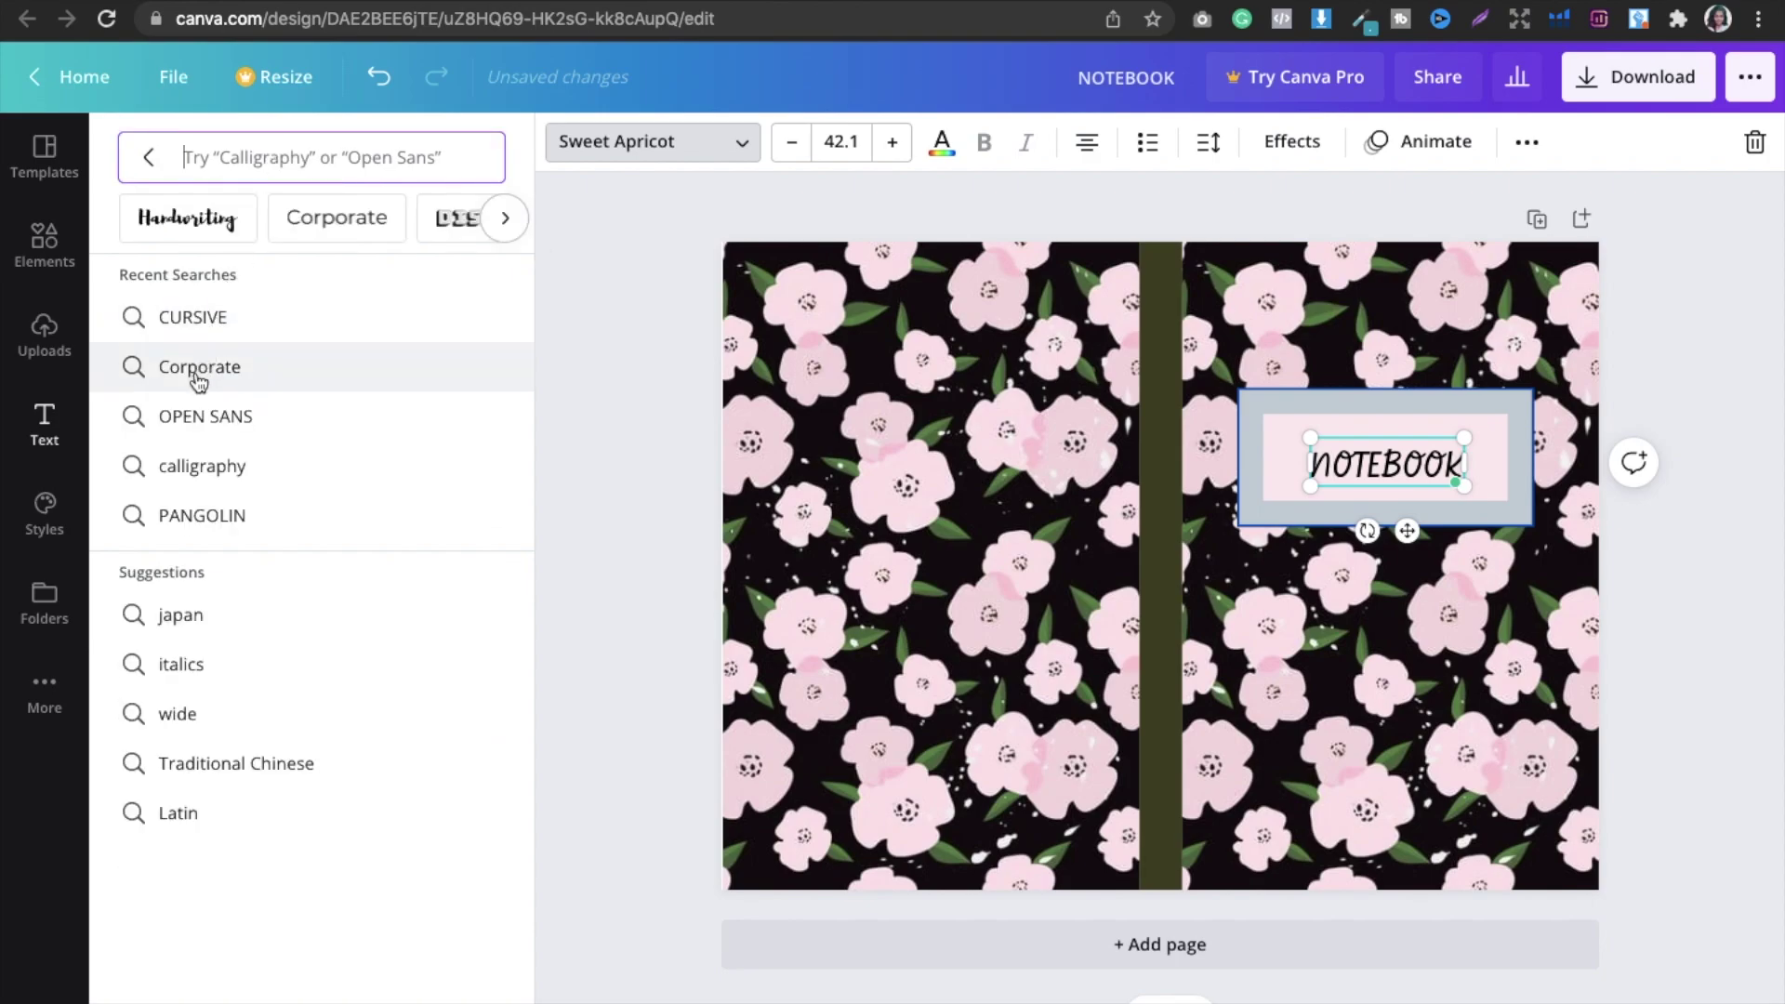
click(196, 376)
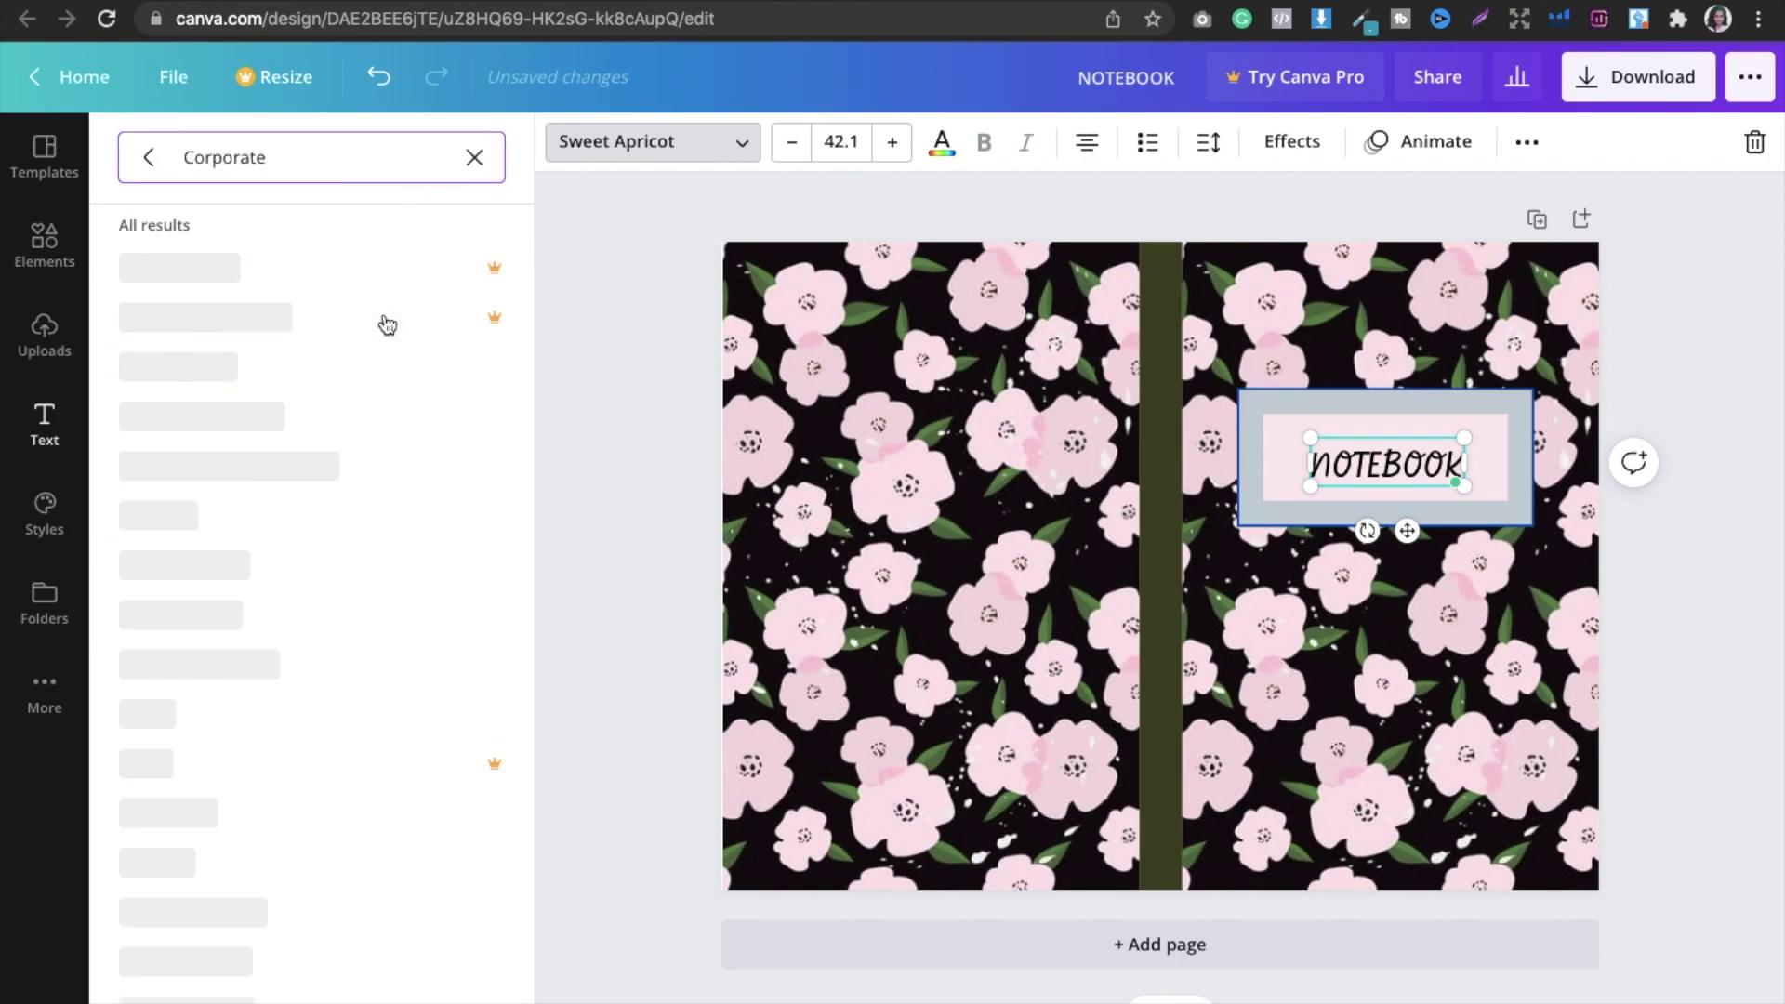
click(171, 571)
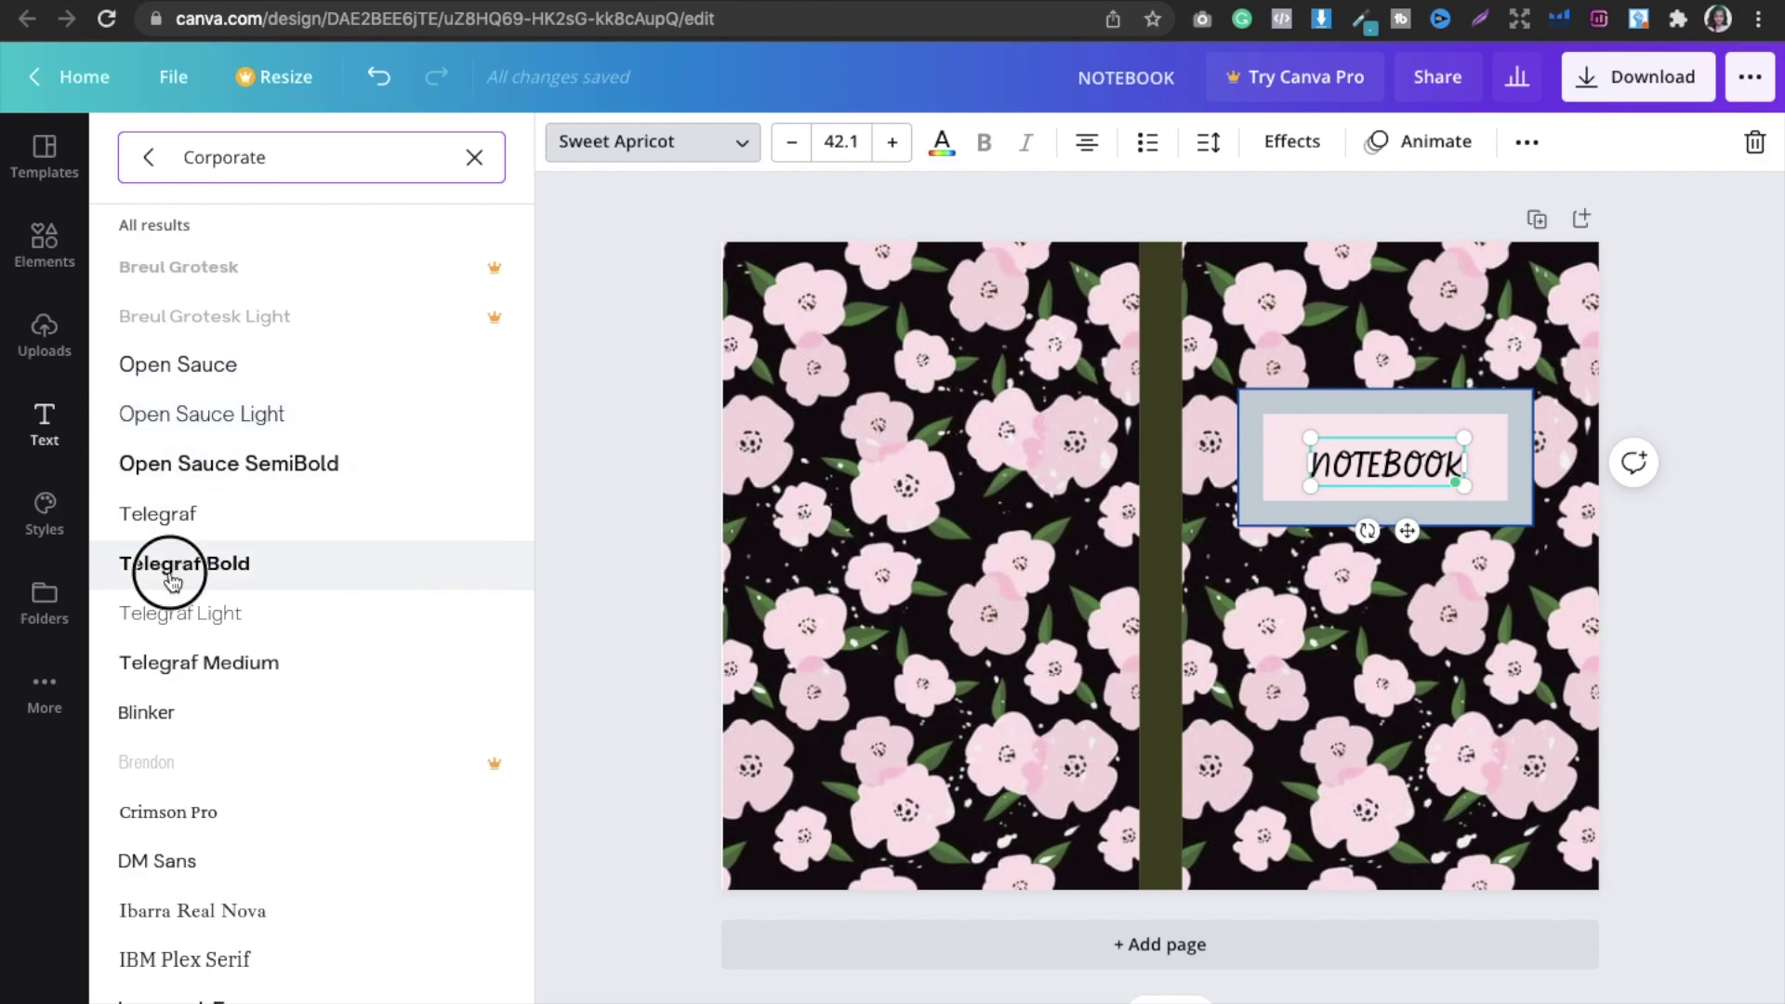
click(1757, 253)
click(1411, 455)
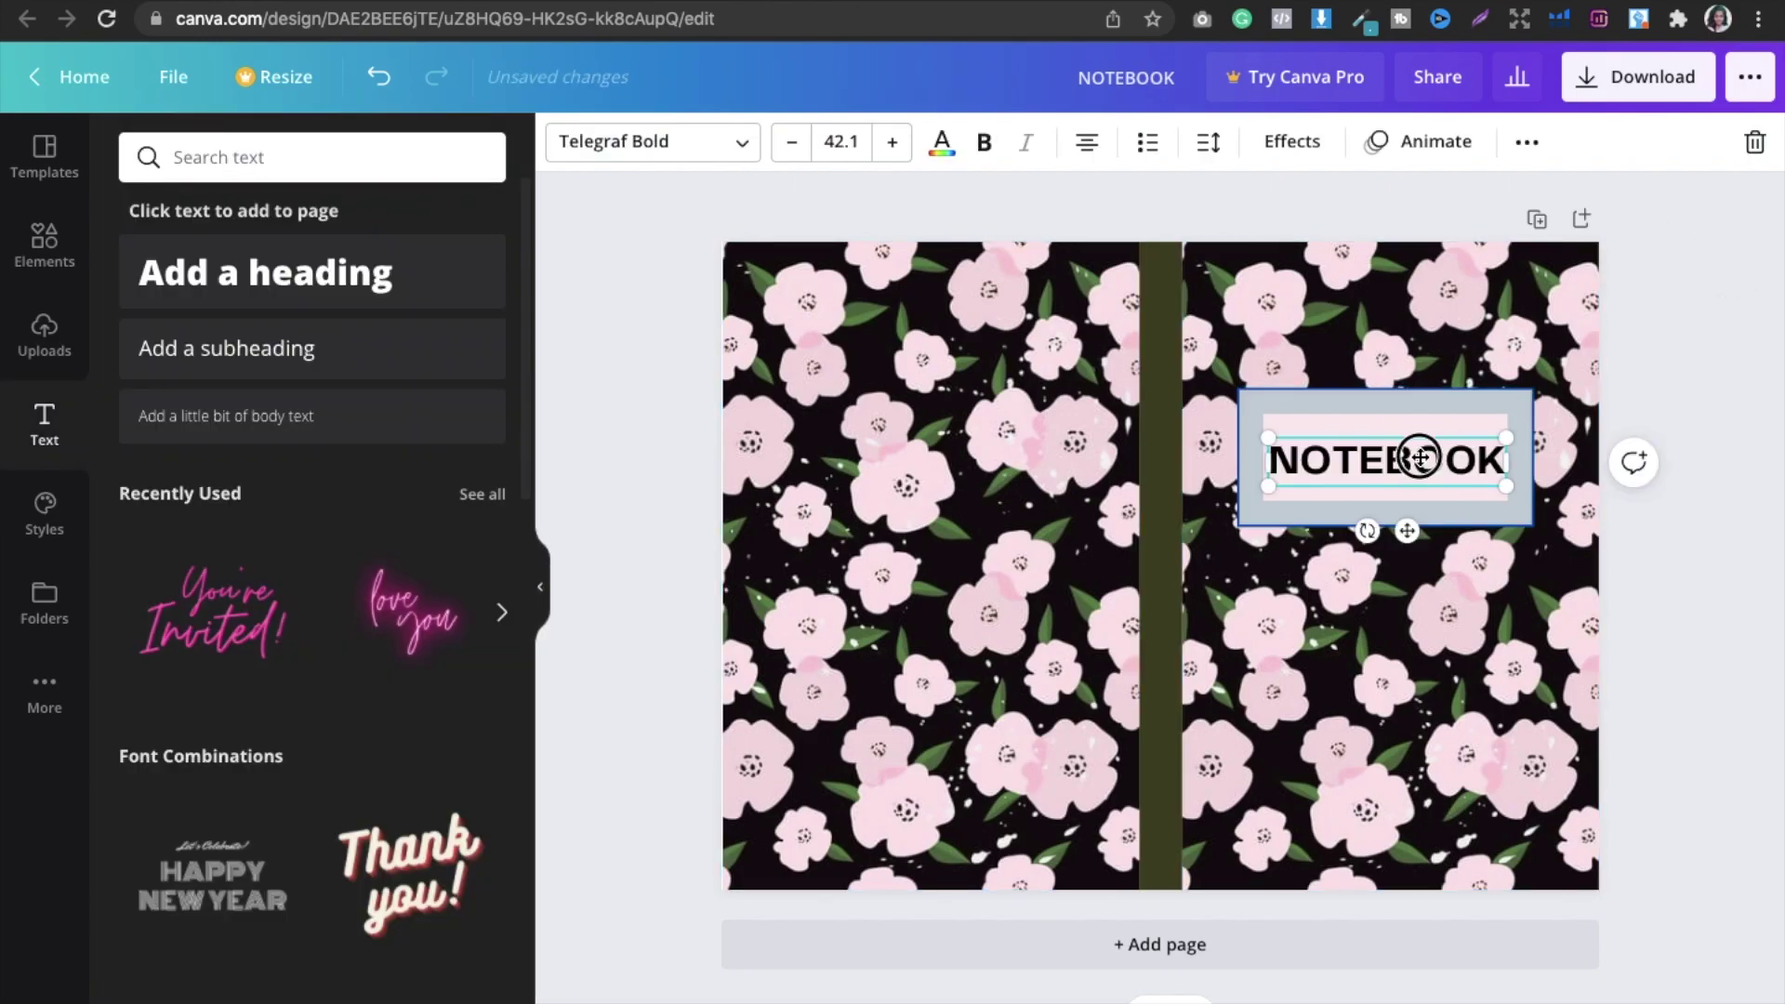
key(Escape)
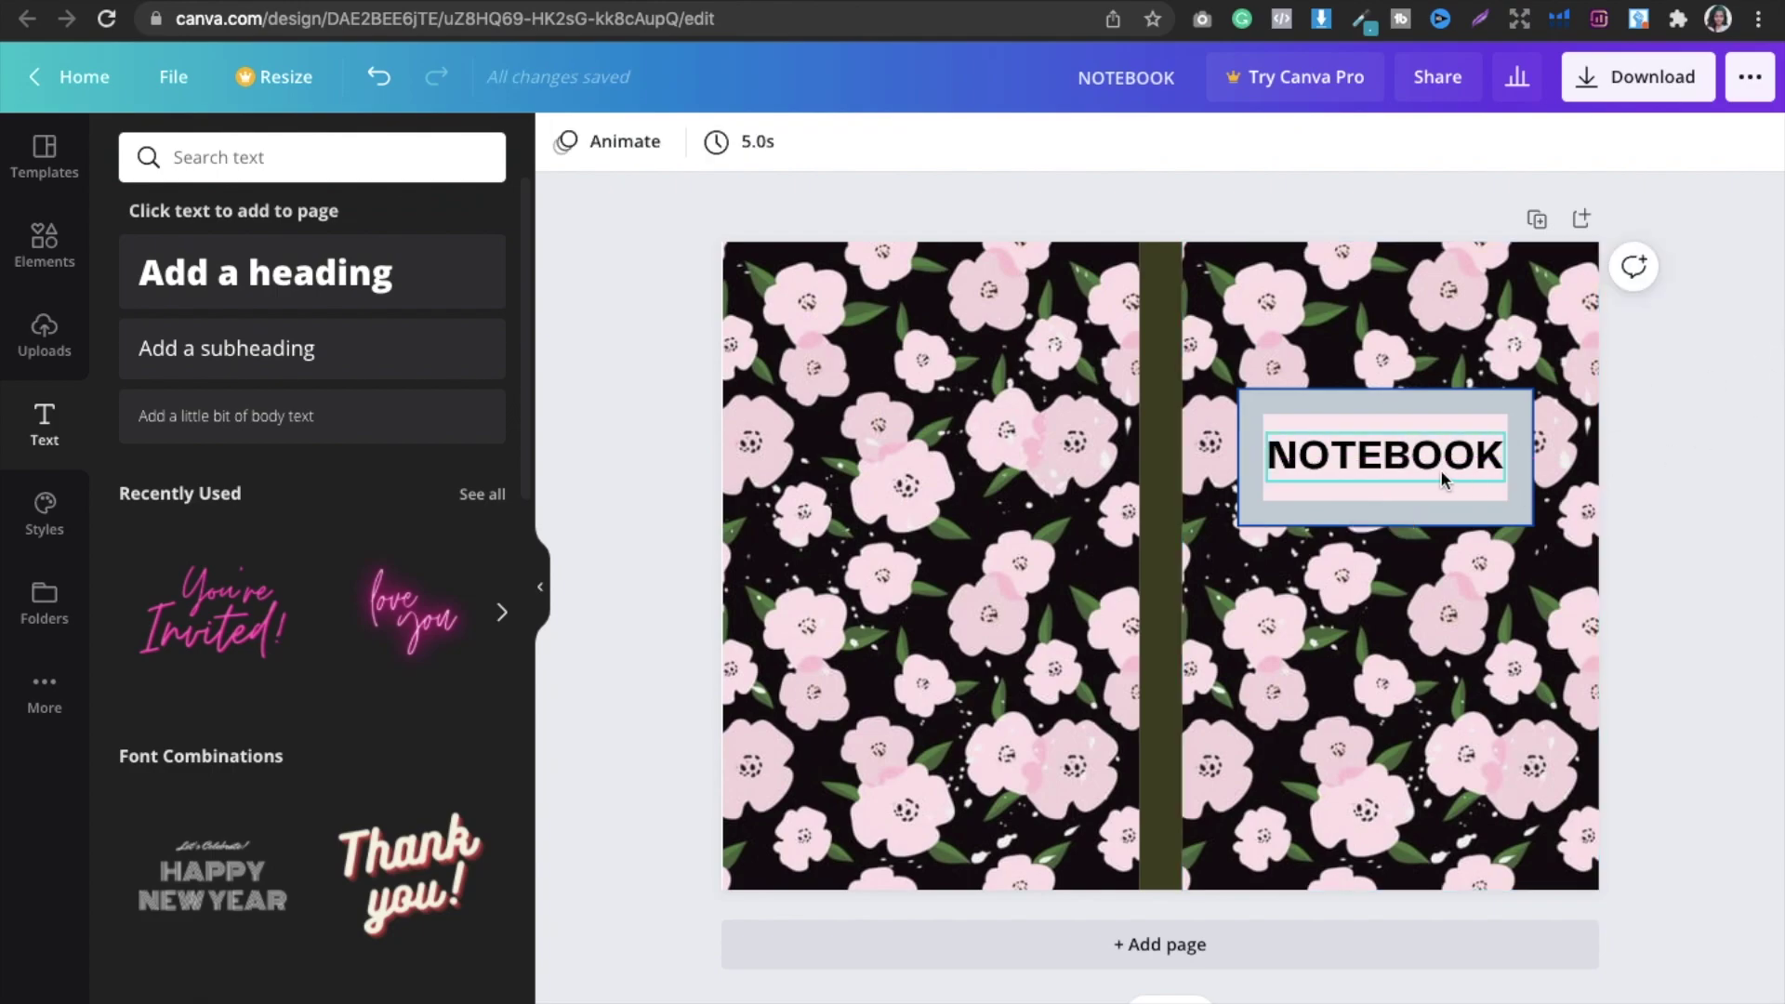
click(1440, 472)
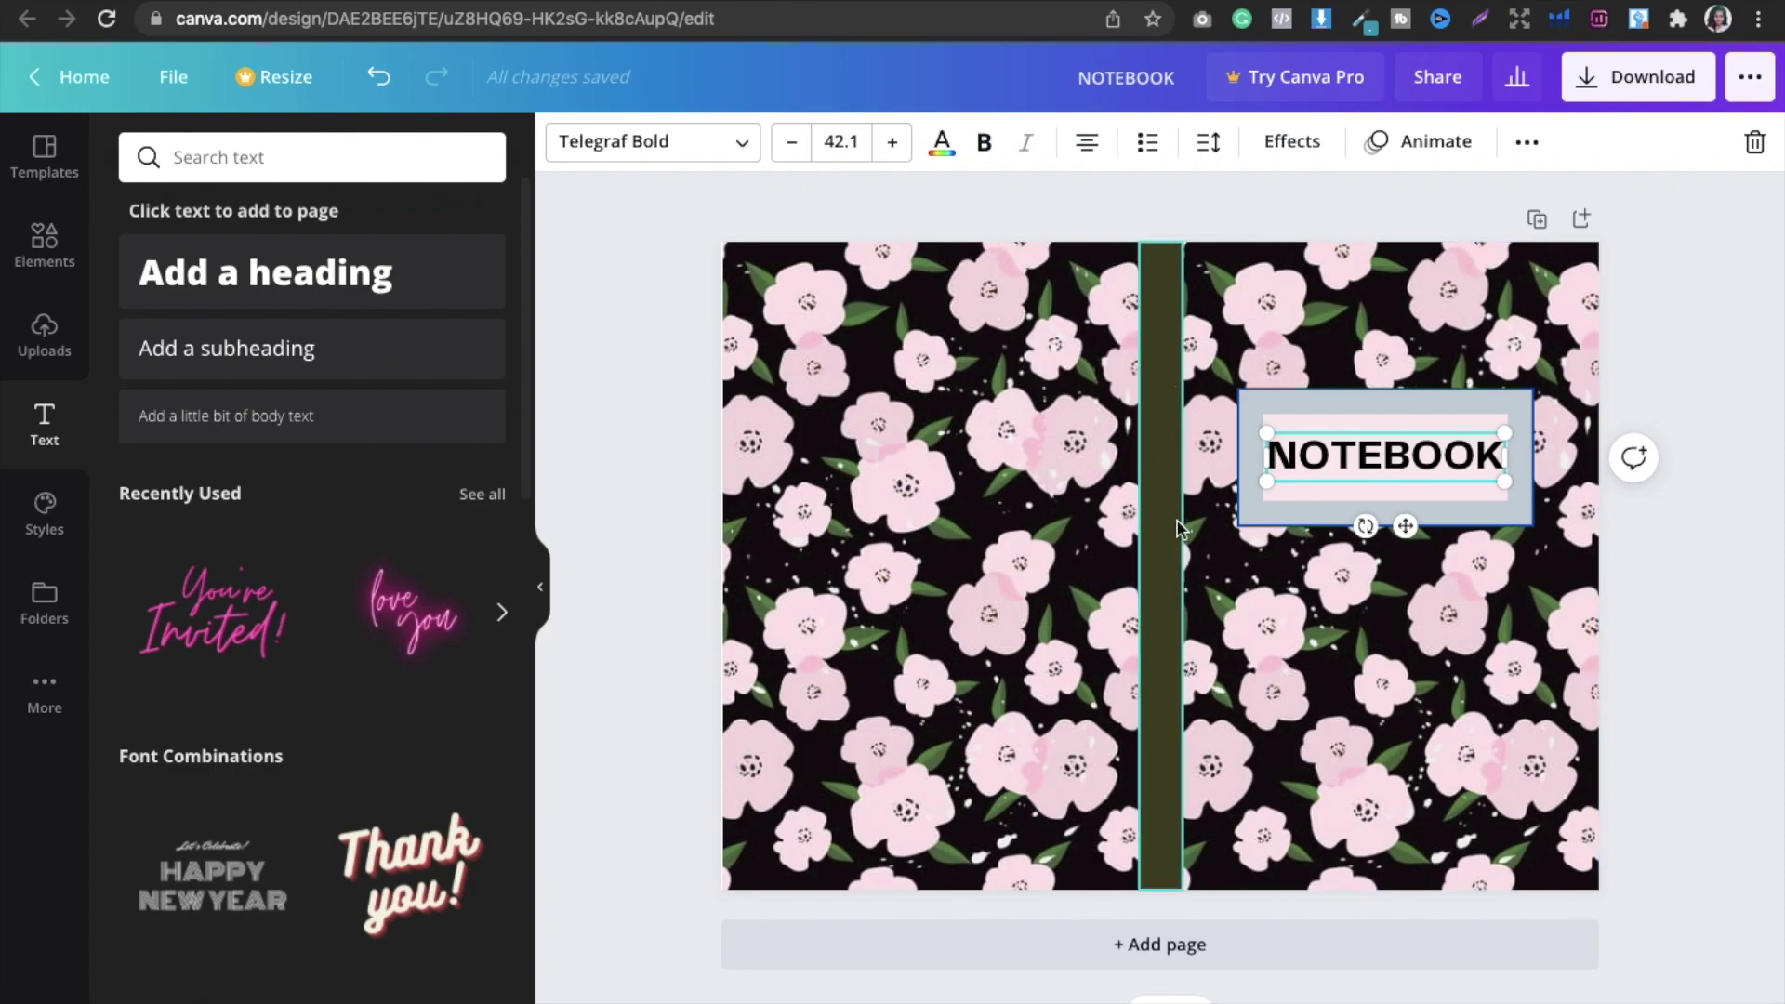
click(1158, 280)
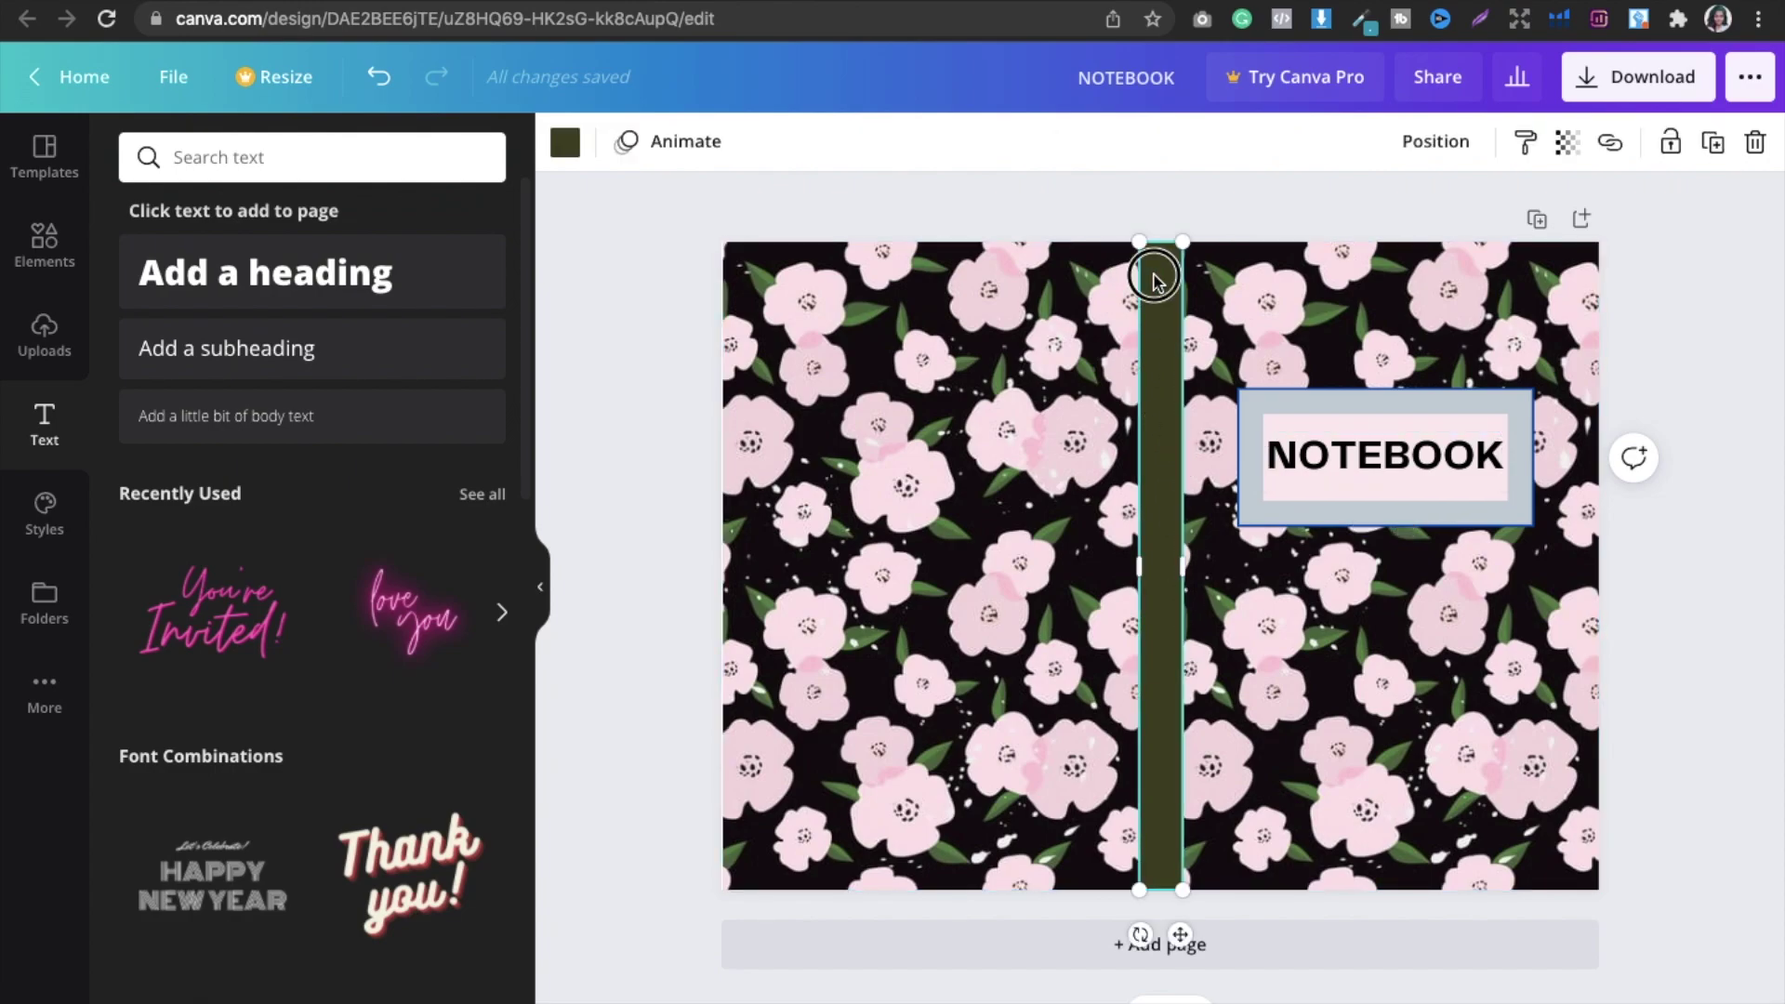
click(565, 144)
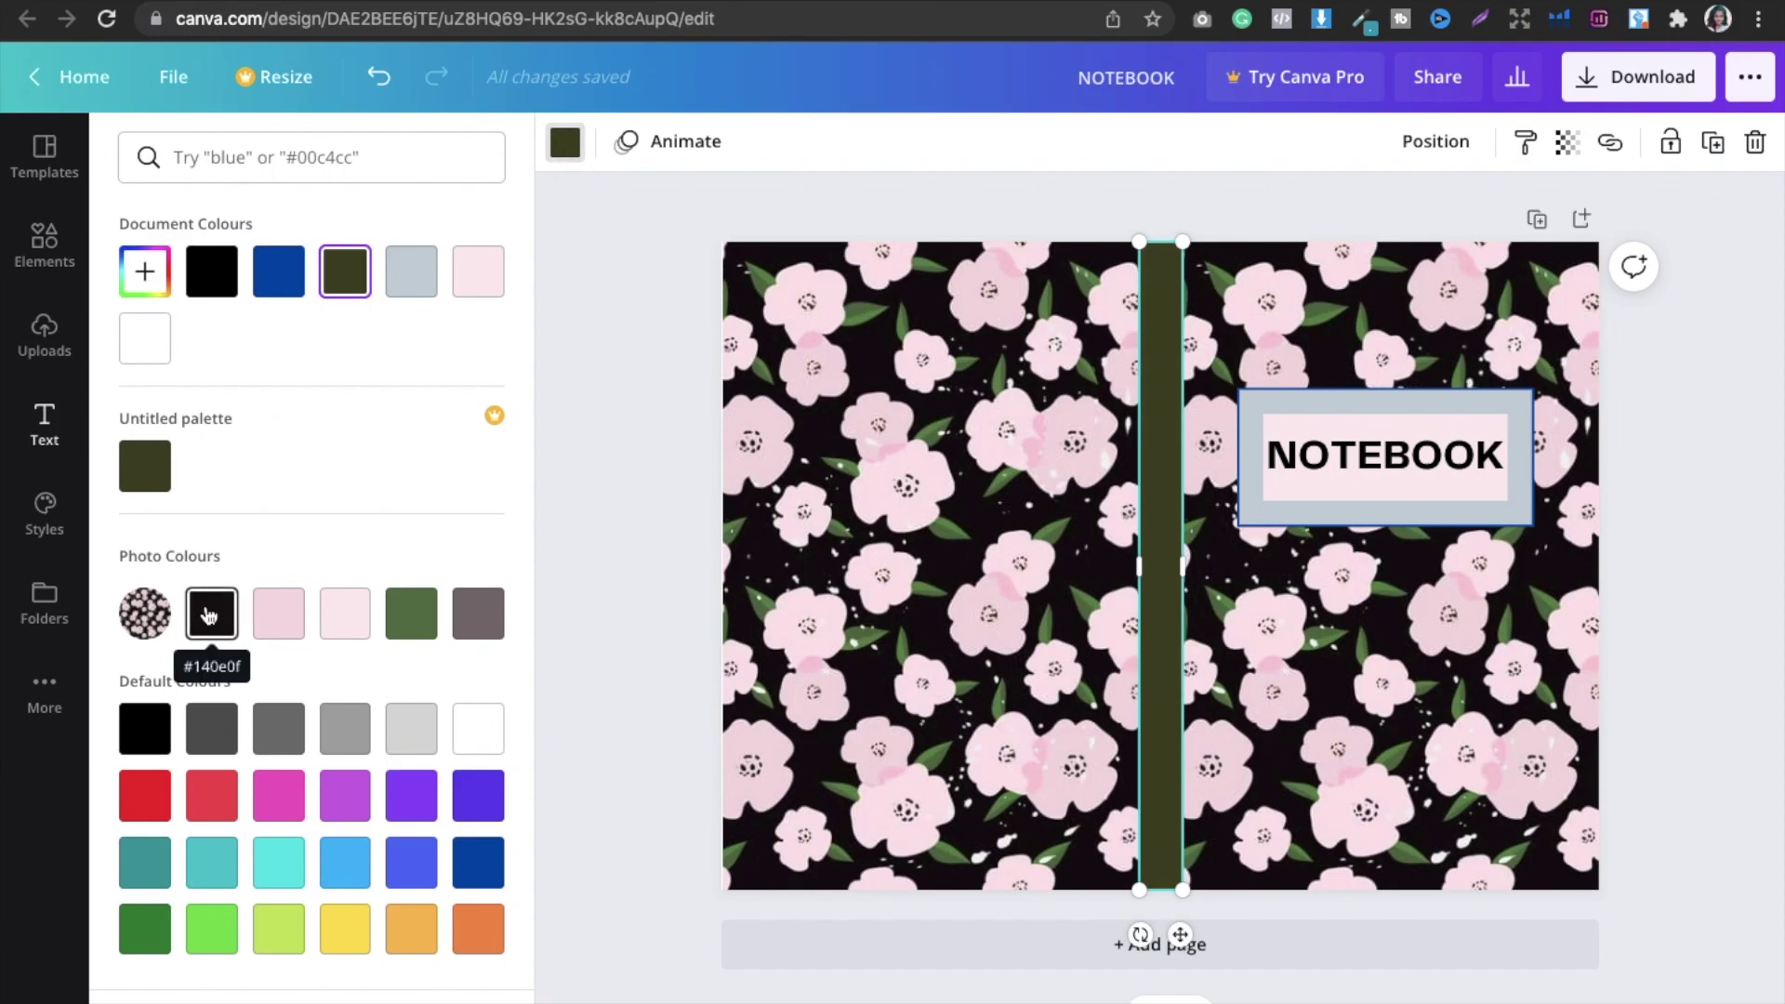
click(610, 428)
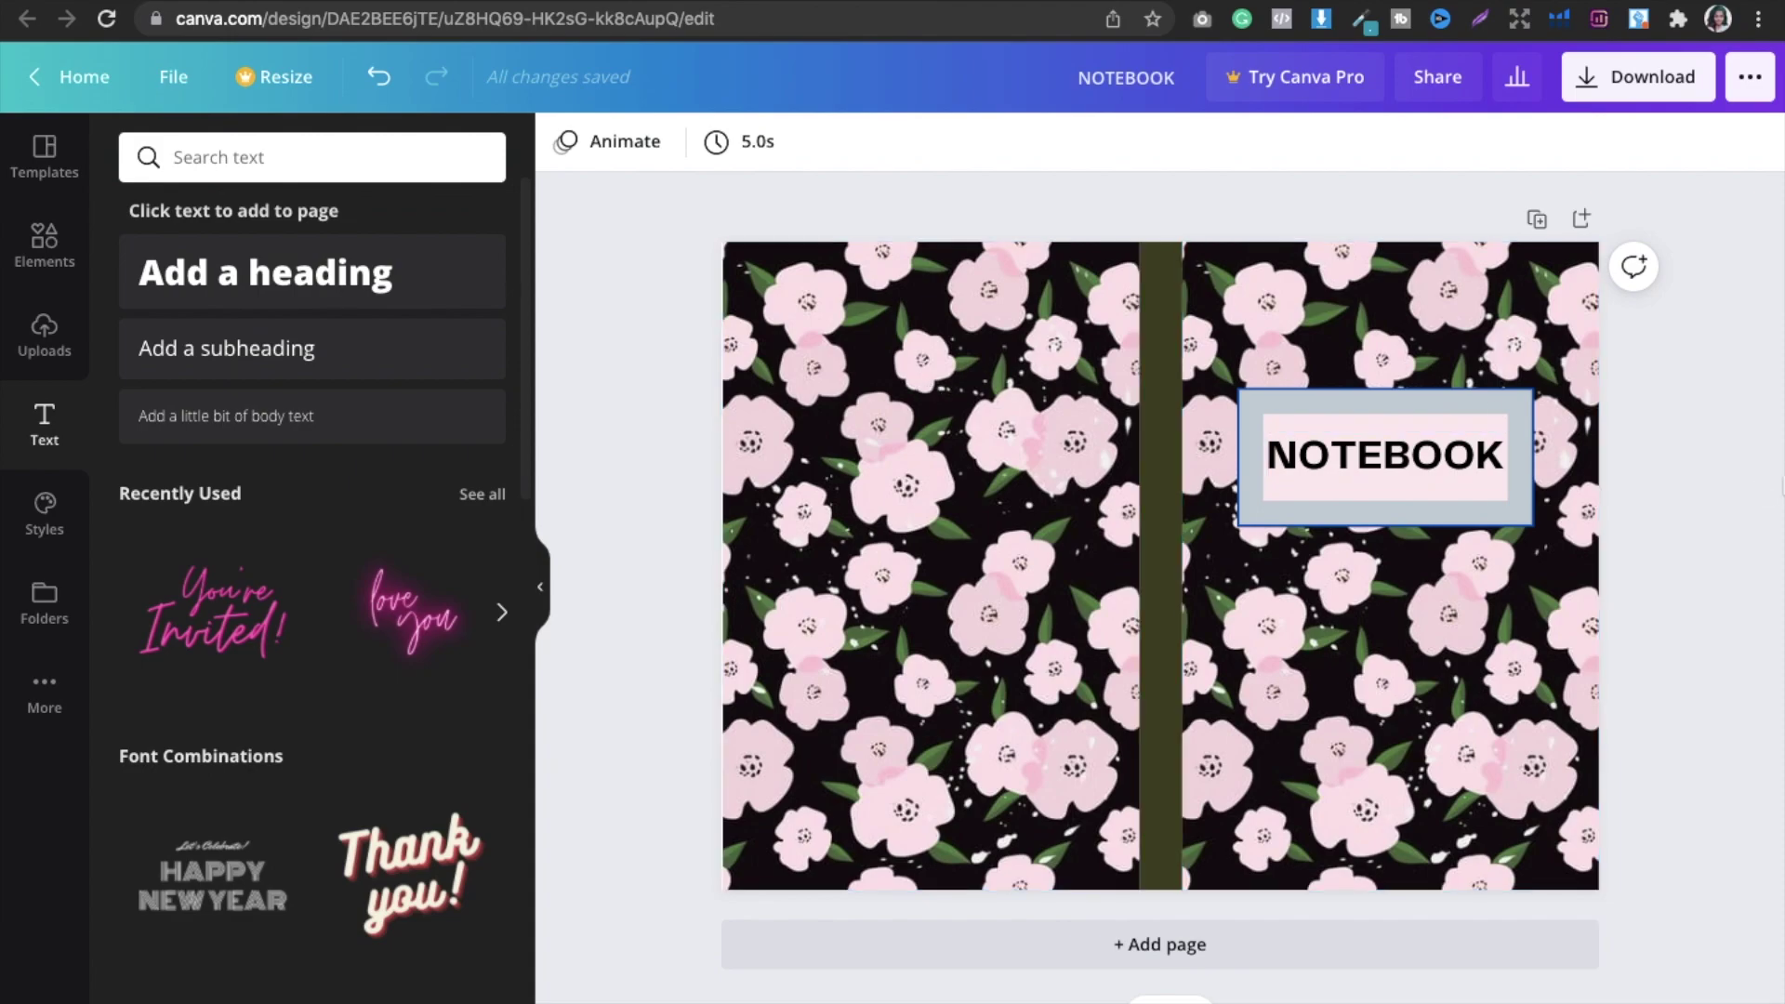
Step: Duplicate the NOTEBOOK title, shrink the copy to size 17.2 and move it near the spine strip
click(1402, 457)
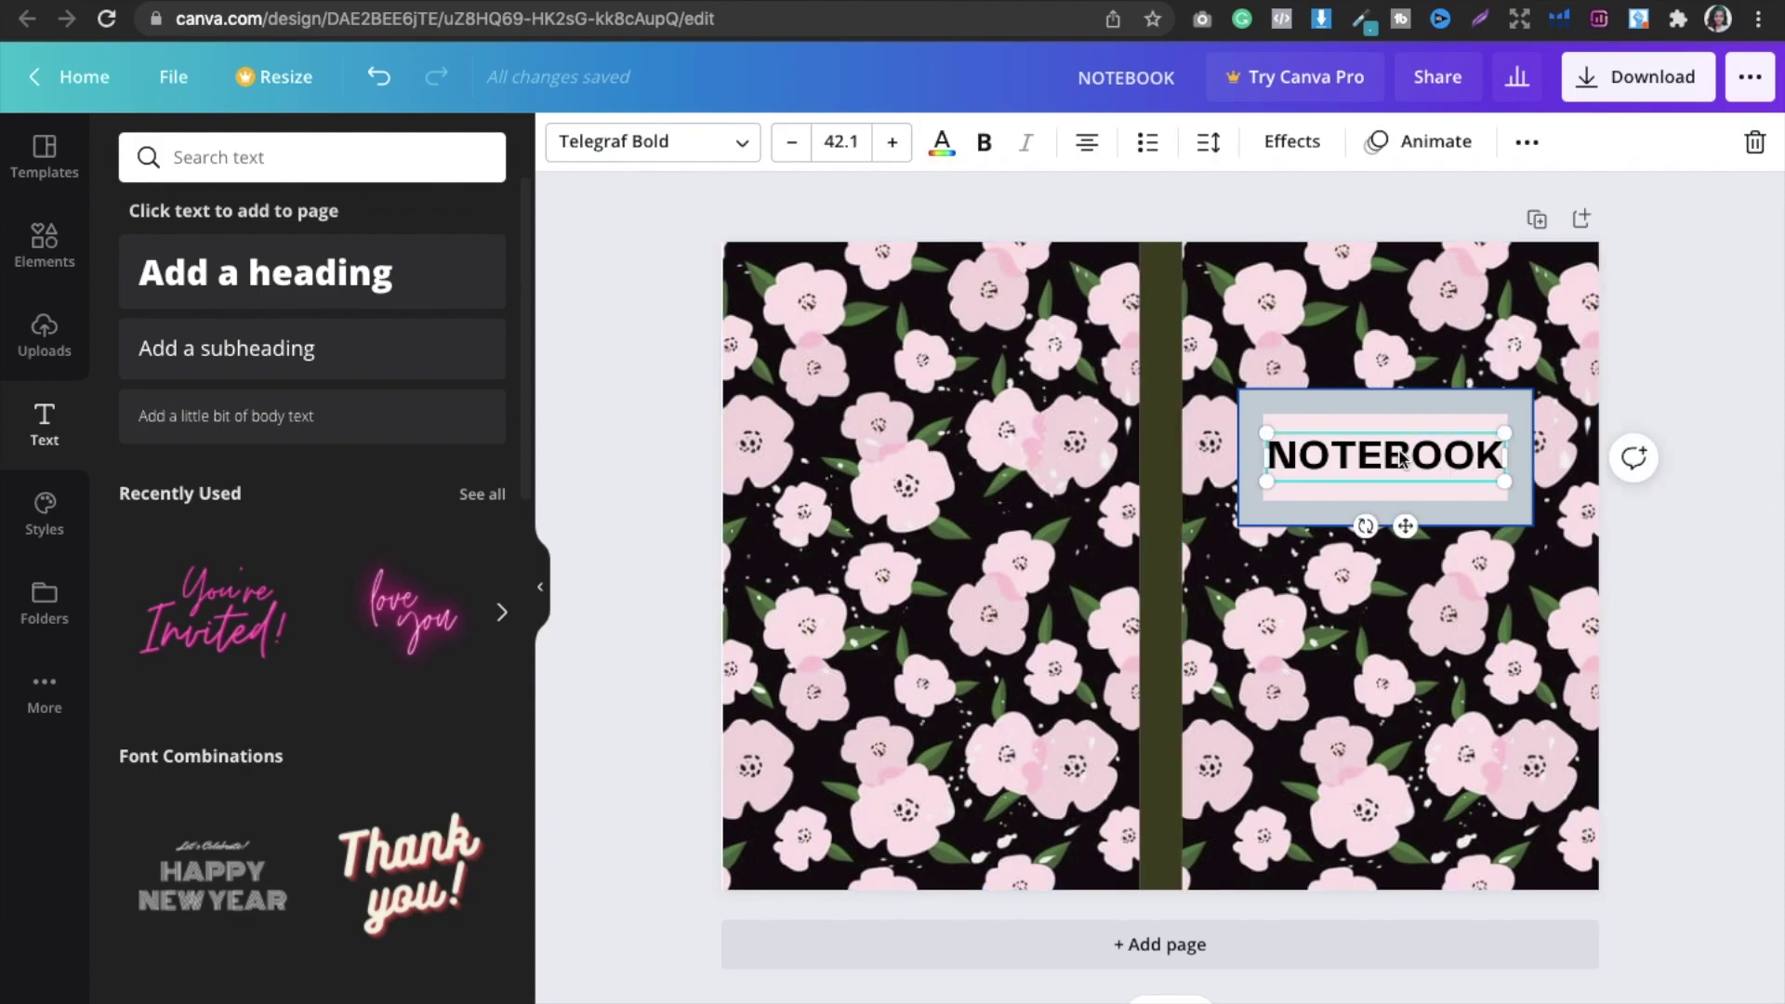
click(1528, 145)
click(1516, 202)
drag(1438, 463, 1153, 462)
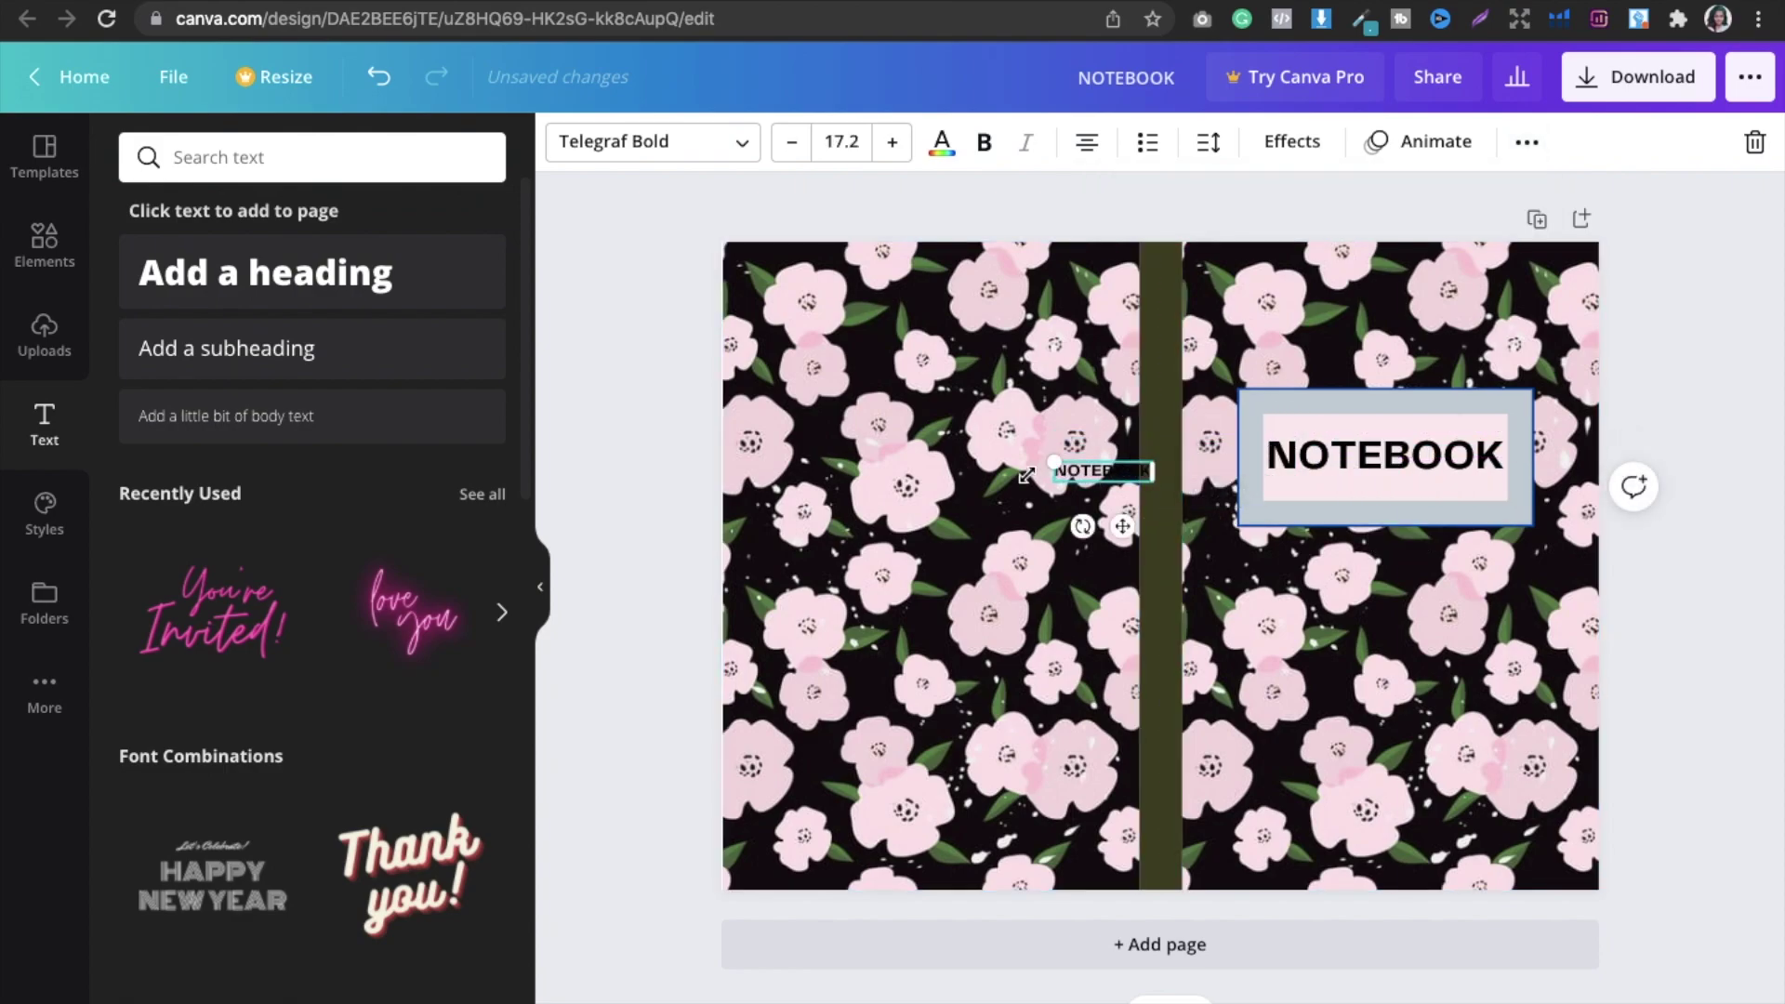
Step: Place the uploaded KDP cover template over the page, stretch it to the full page, and move the small NOTEBOOK copy aside
click(42, 346)
click(379, 400)
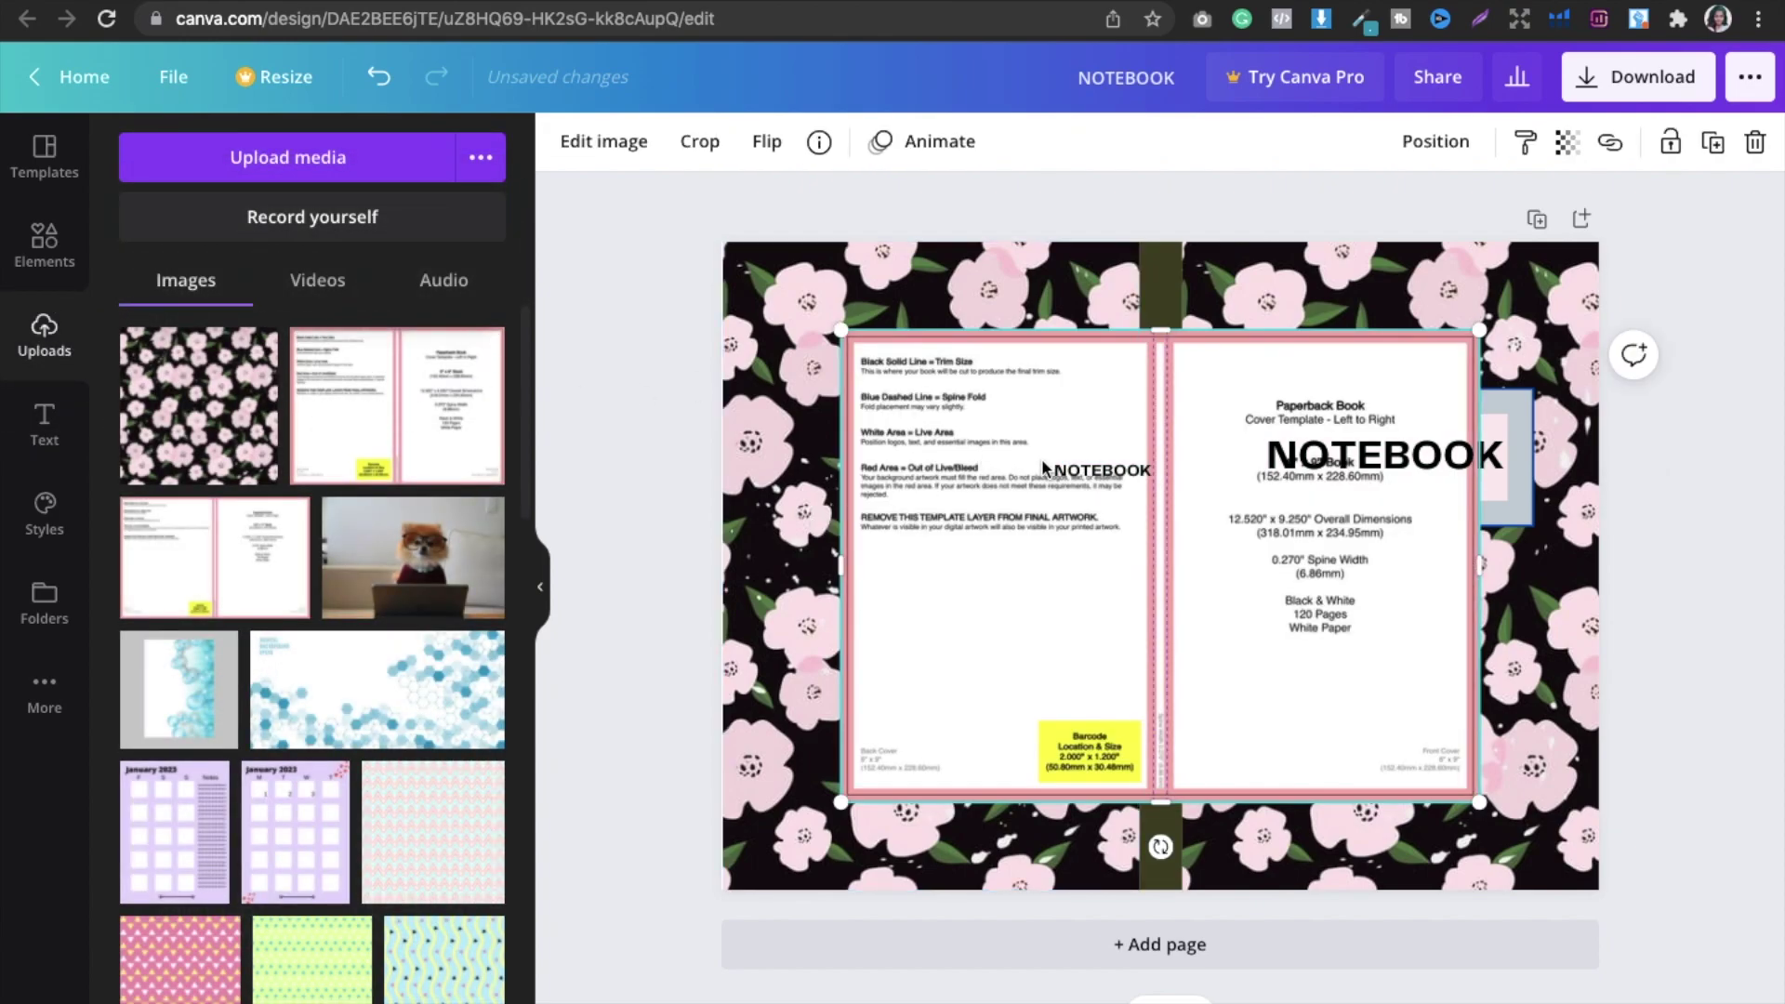
drag(1075, 472, 1427, 272)
click(973, 491)
drag(839, 332, 707, 265)
drag(1479, 801, 1629, 857)
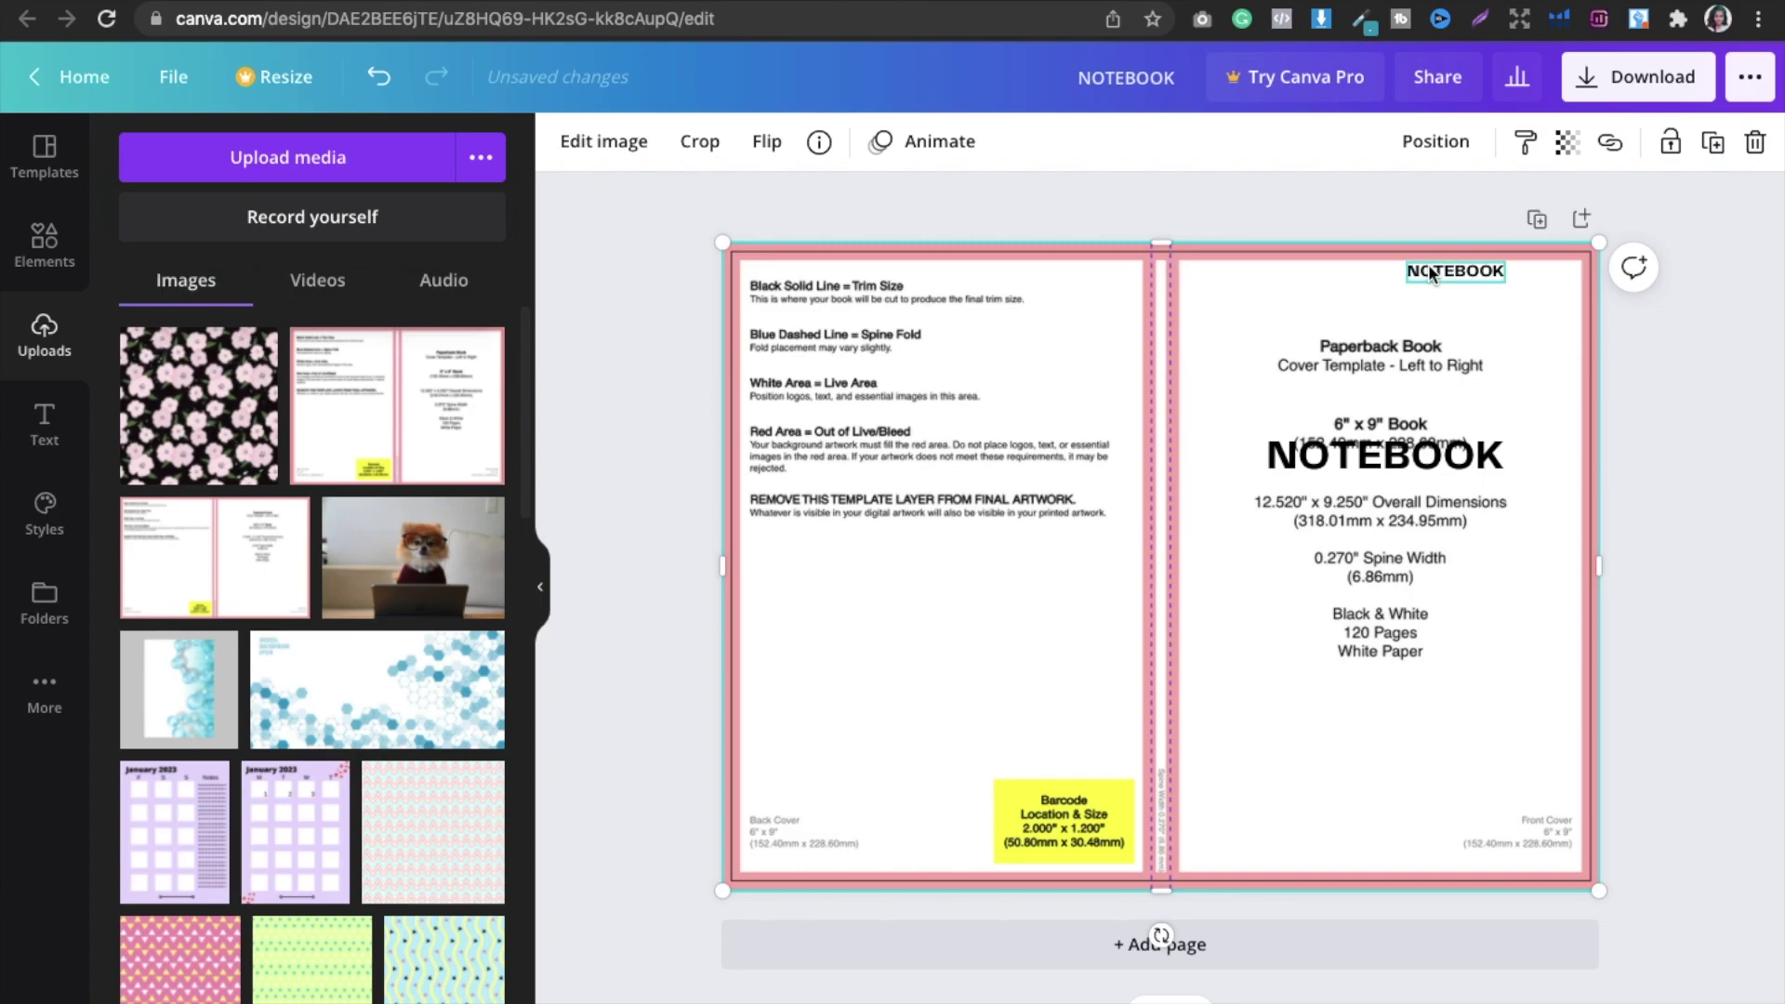
Step: Turn the small NOTEBOOK copy vertical, reading downward, and shrink it further beside the spine
drag(1447, 270, 1070, 404)
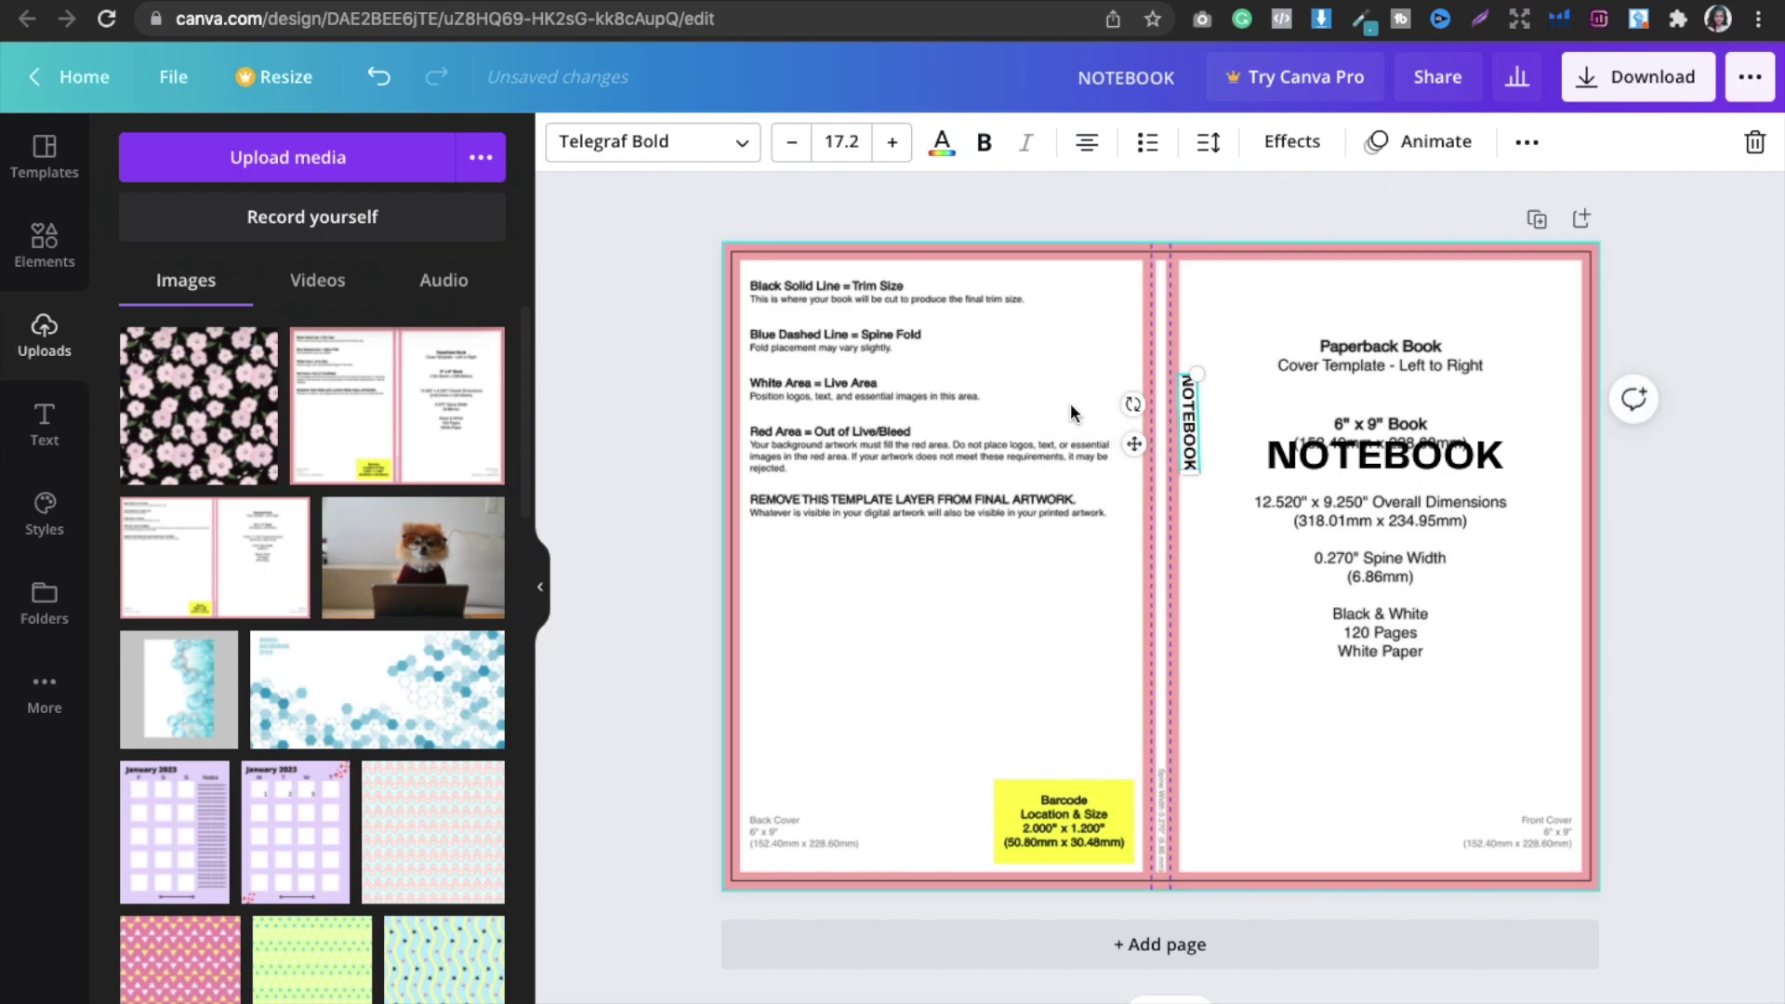
drag(1196, 373, 1180, 420)
click(1229, 221)
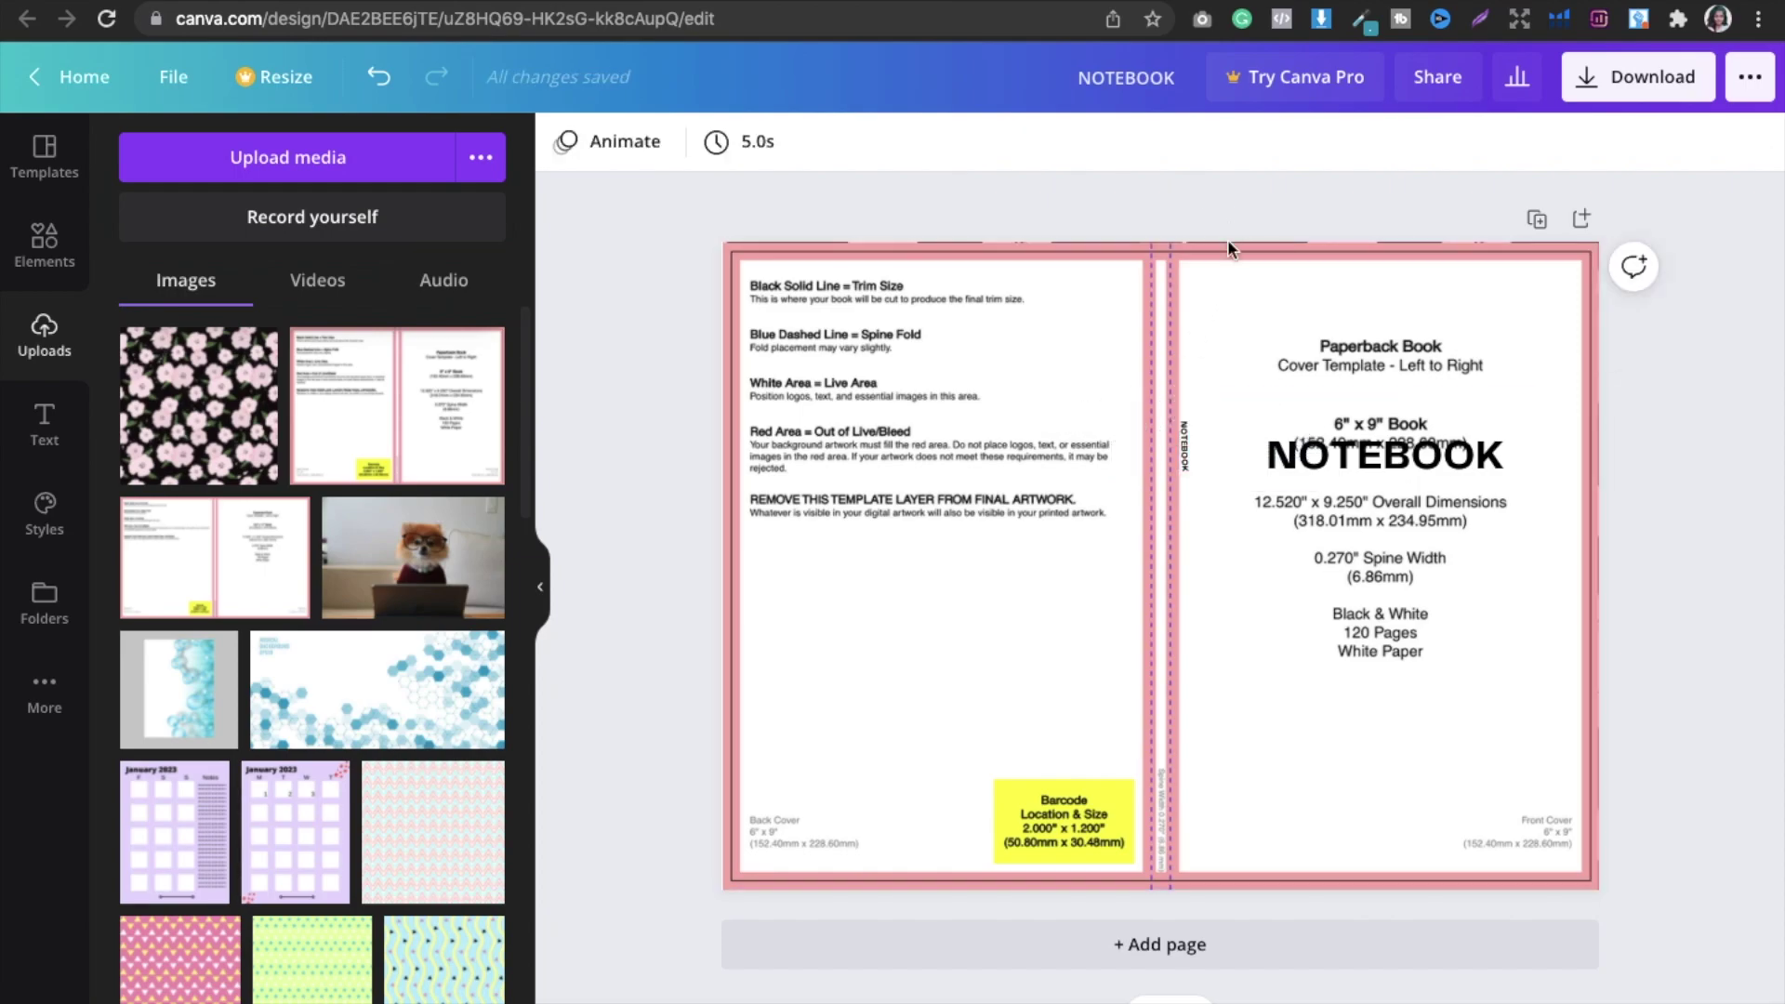
Step: Centre the vertical NOTEBOOK text between the template's spine fold lines and delete the template overlay
click(1181, 446)
drag(1181, 446, 1160, 481)
click(1169, 218)
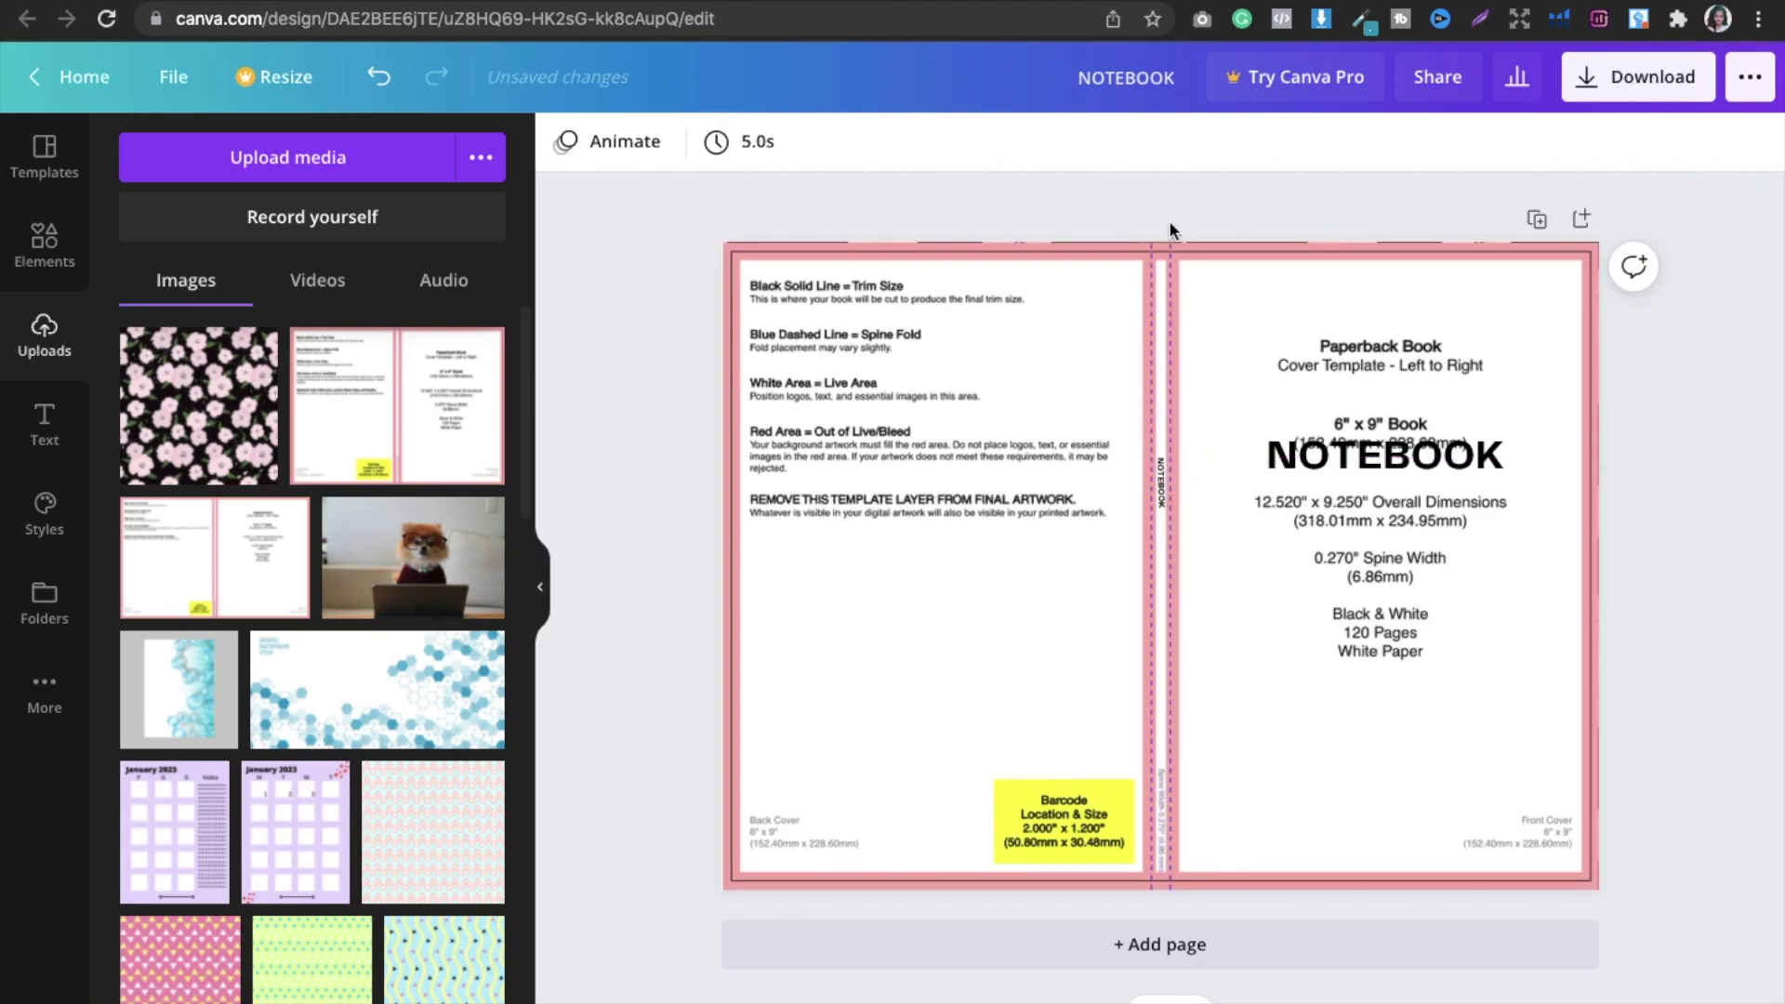
click(1198, 338)
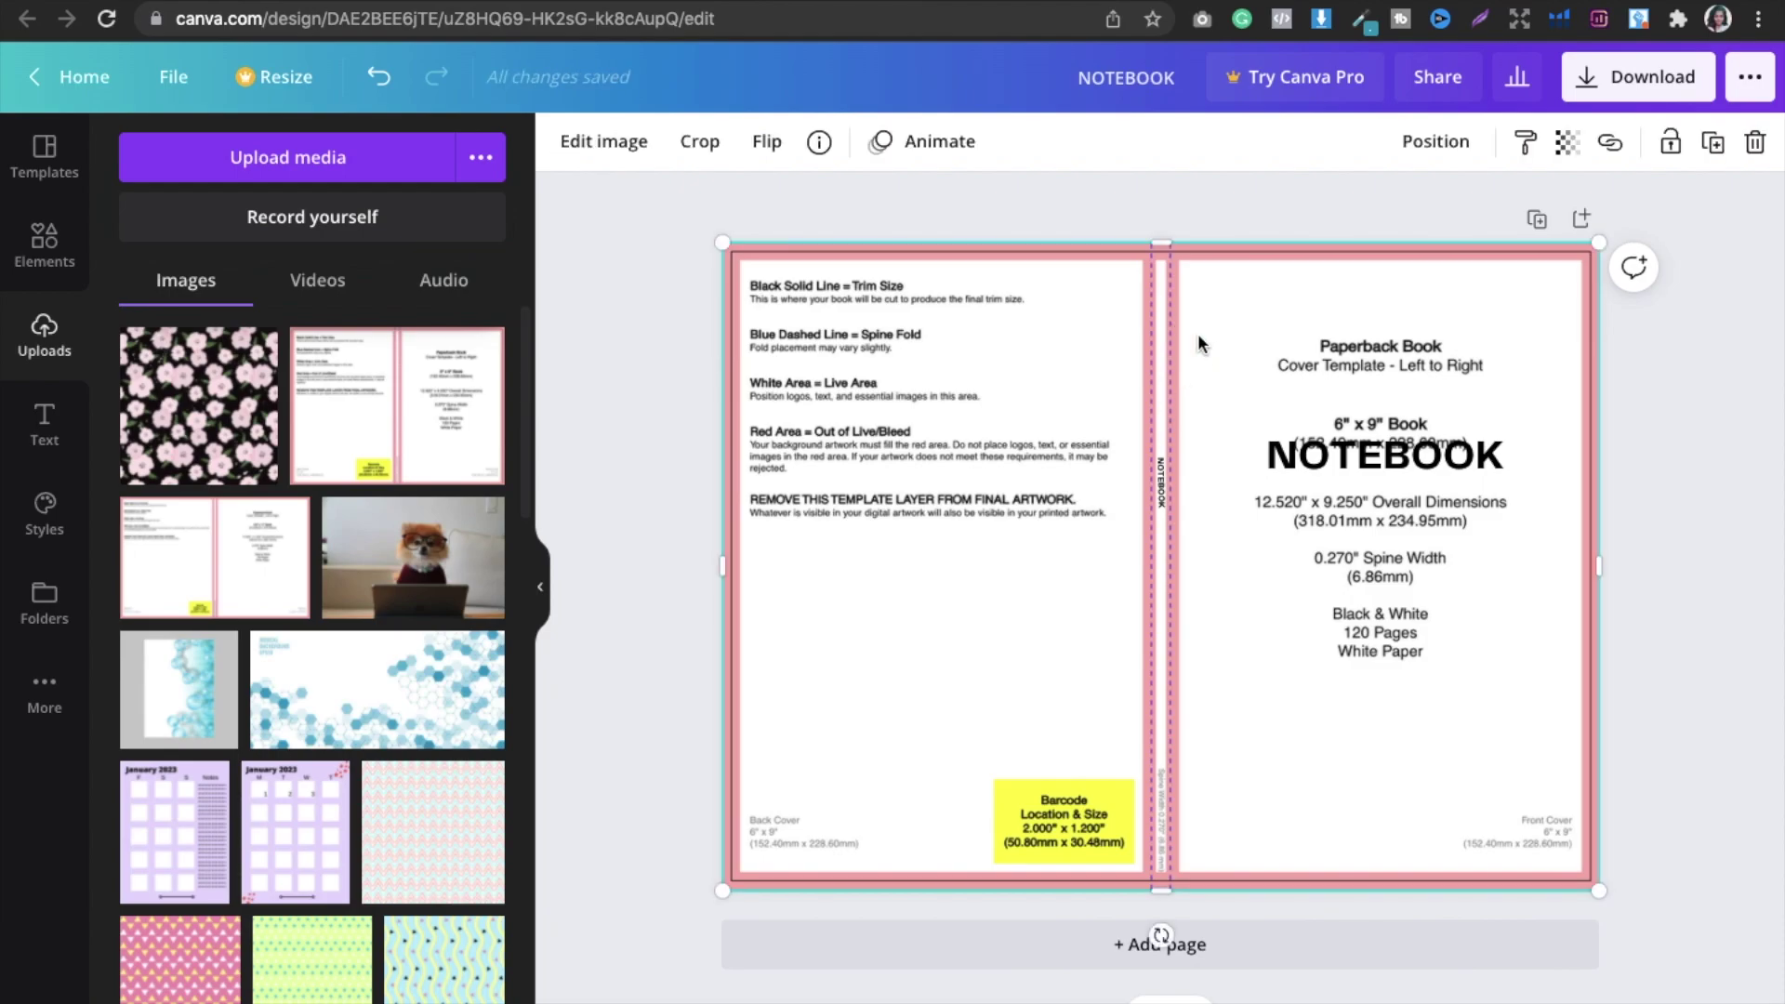
key(Delete)
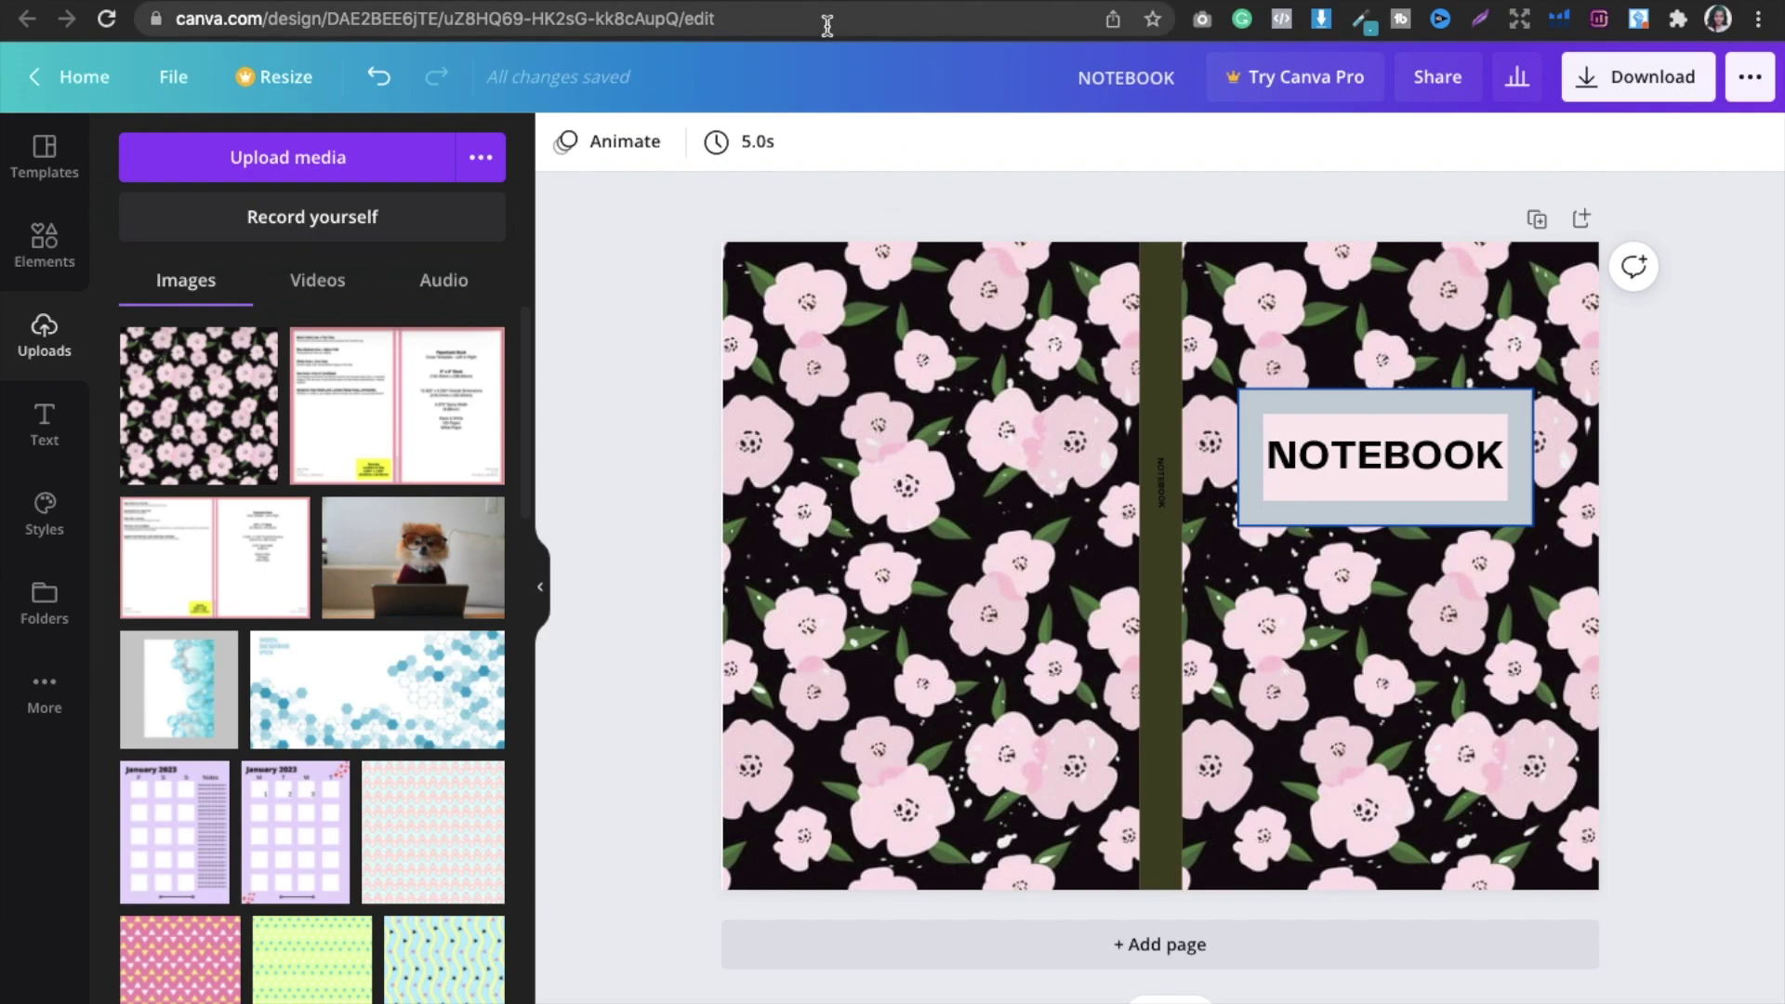
Step: Check the dimensions in the KDP cover calculator, return to the Canva cover design and start a new custom-size design
click(730, 3)
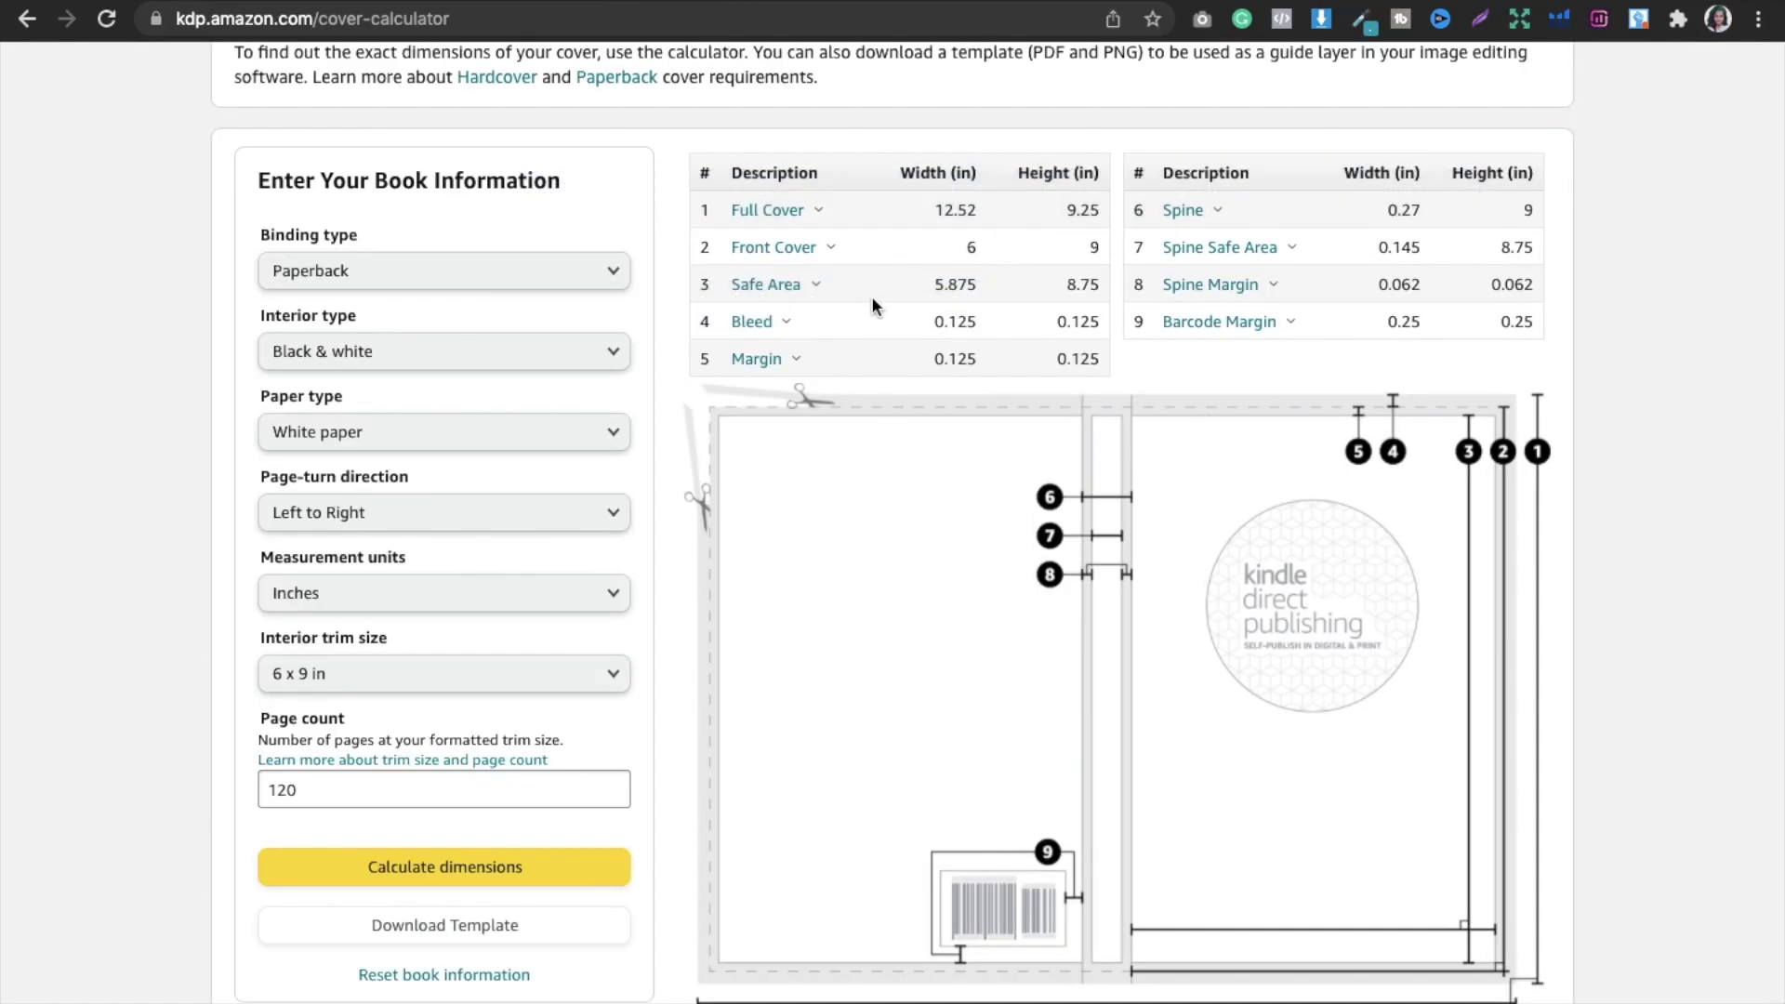
mouse_move(768, 331)
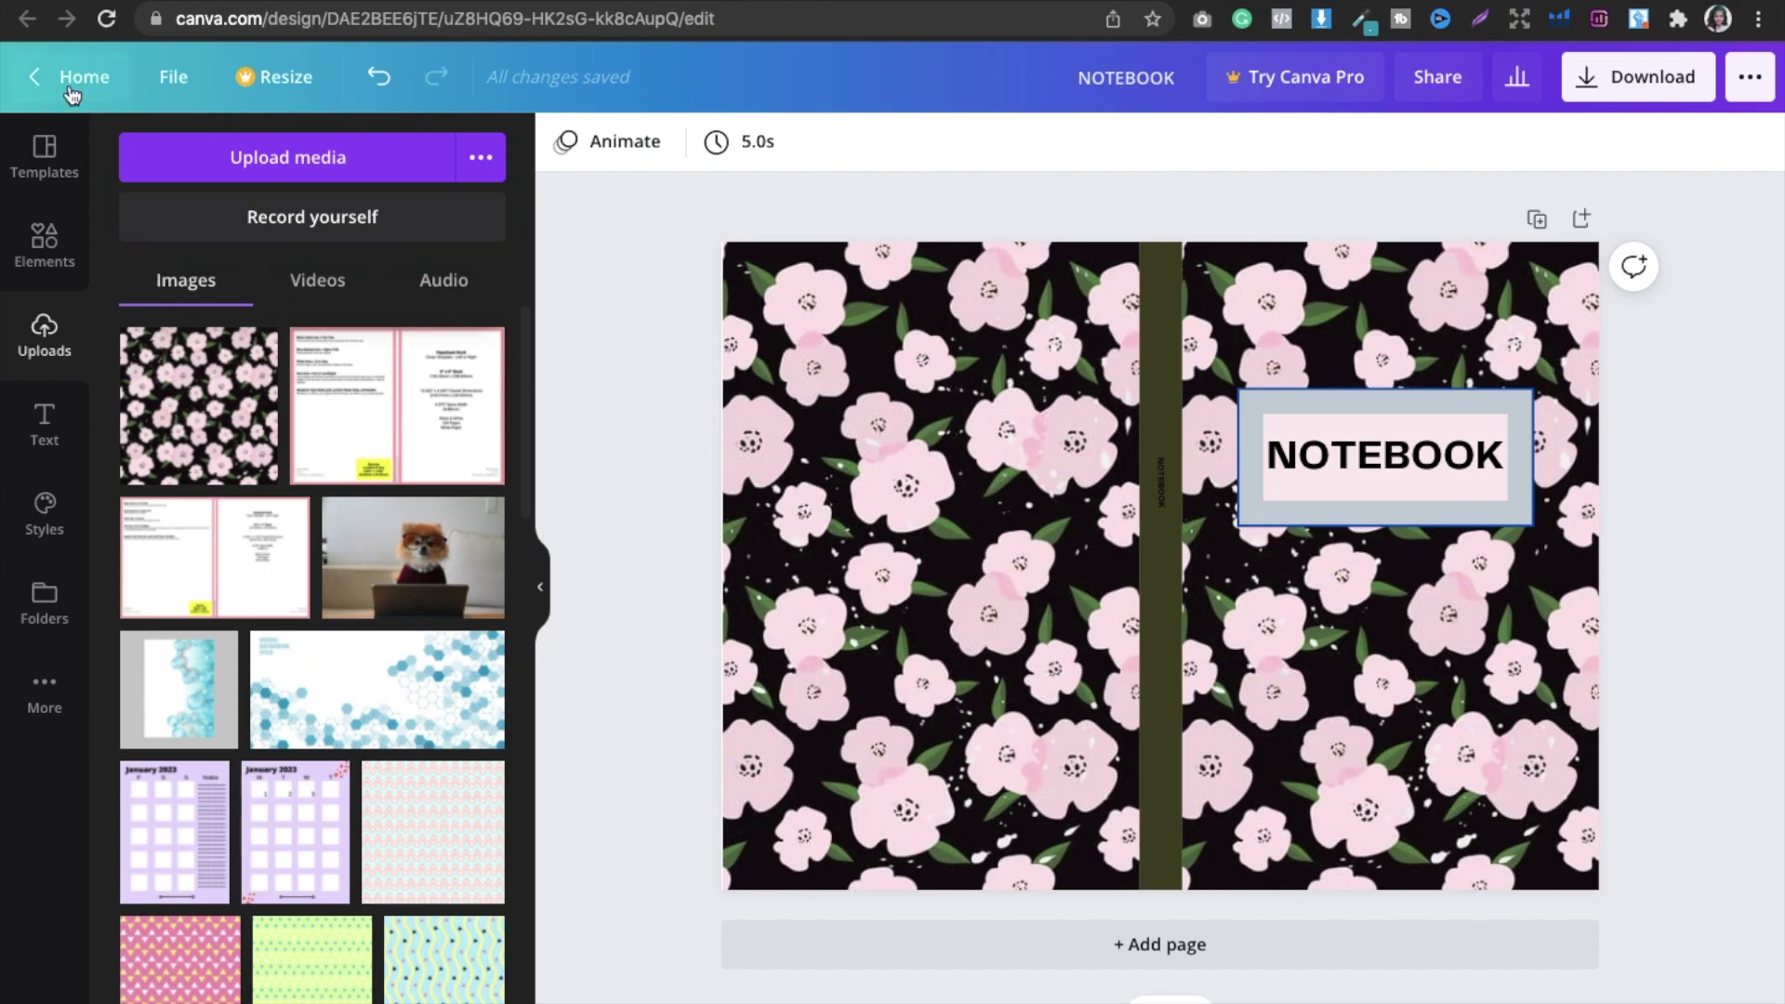
click(177, 81)
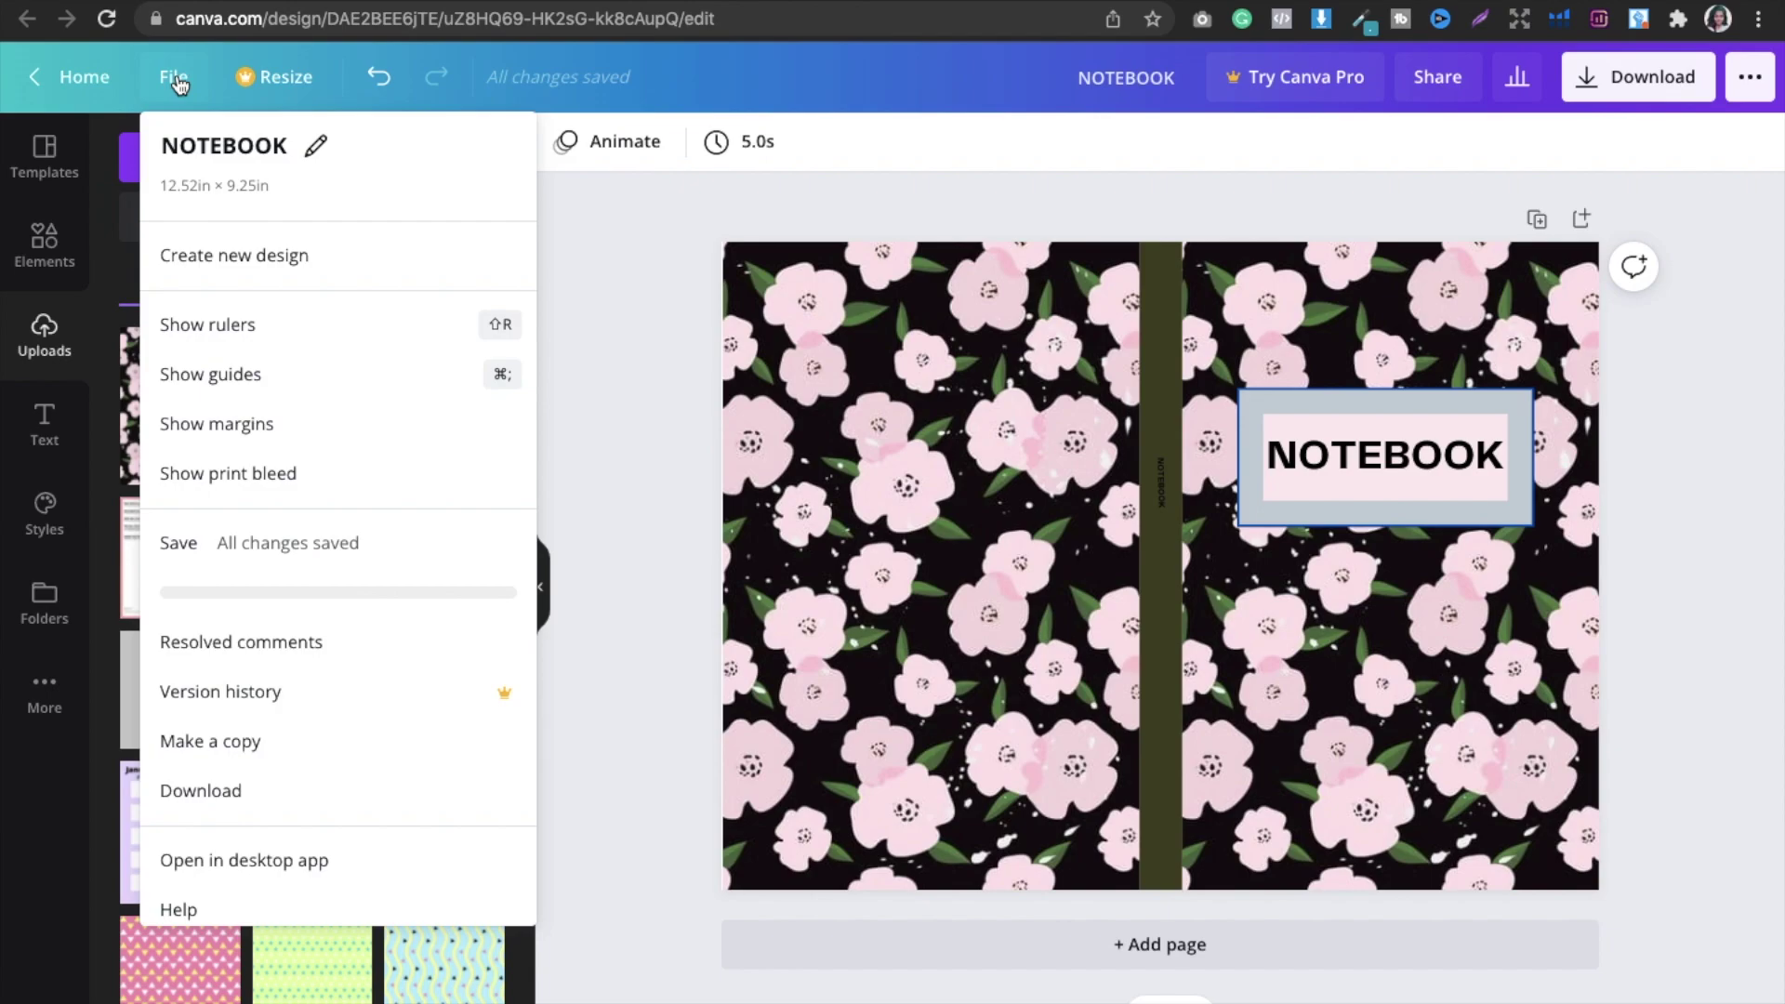
click(252, 272)
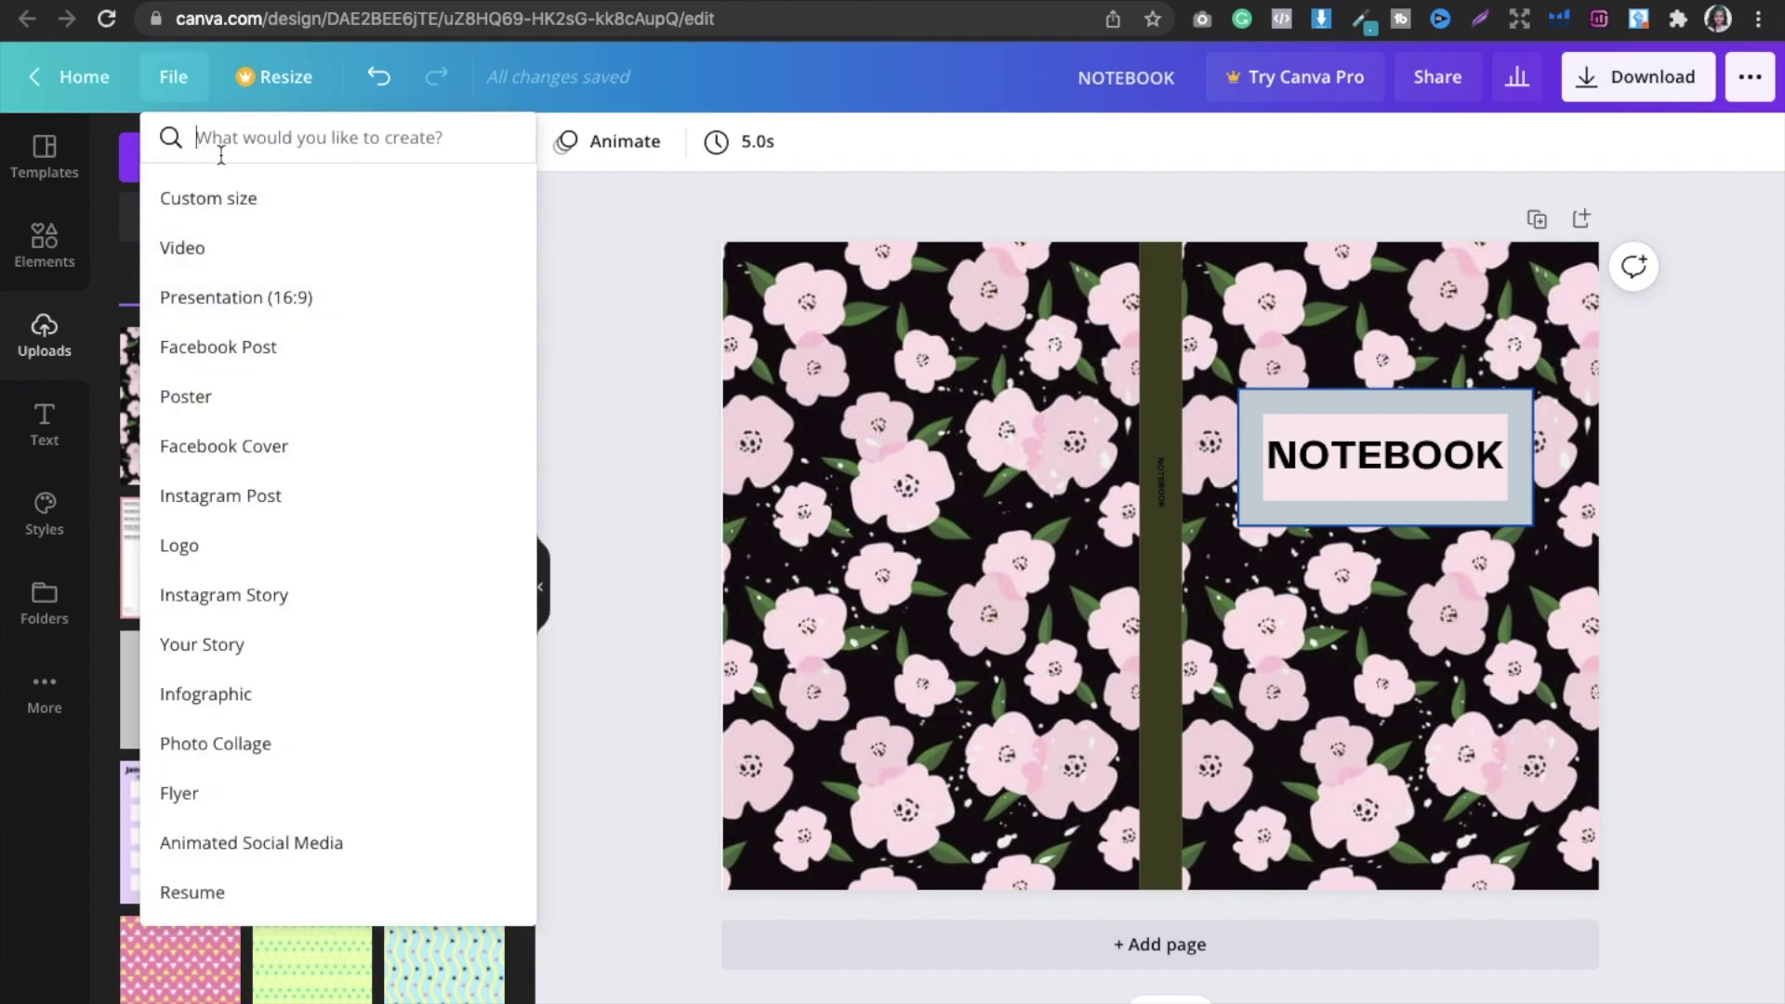
click(200, 195)
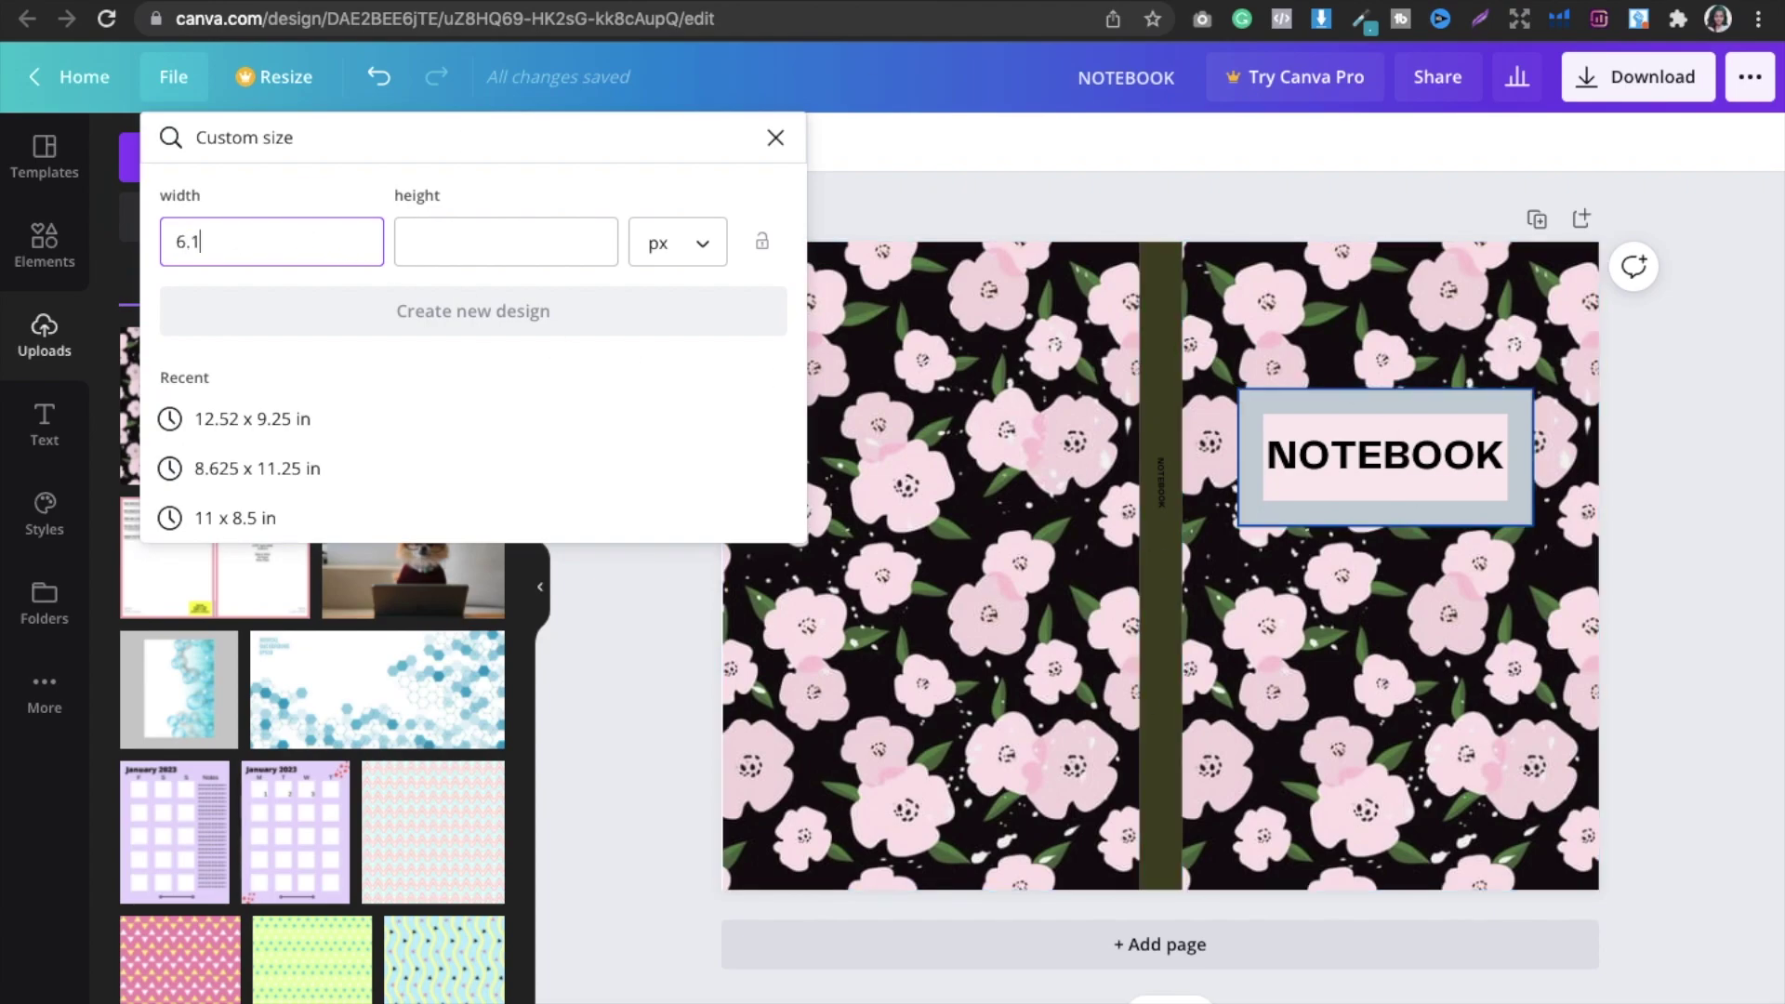
Step: Enter 9.250 as the custom height and switch the measurement unit from pixels to inches
click(453, 231)
text(9.25)
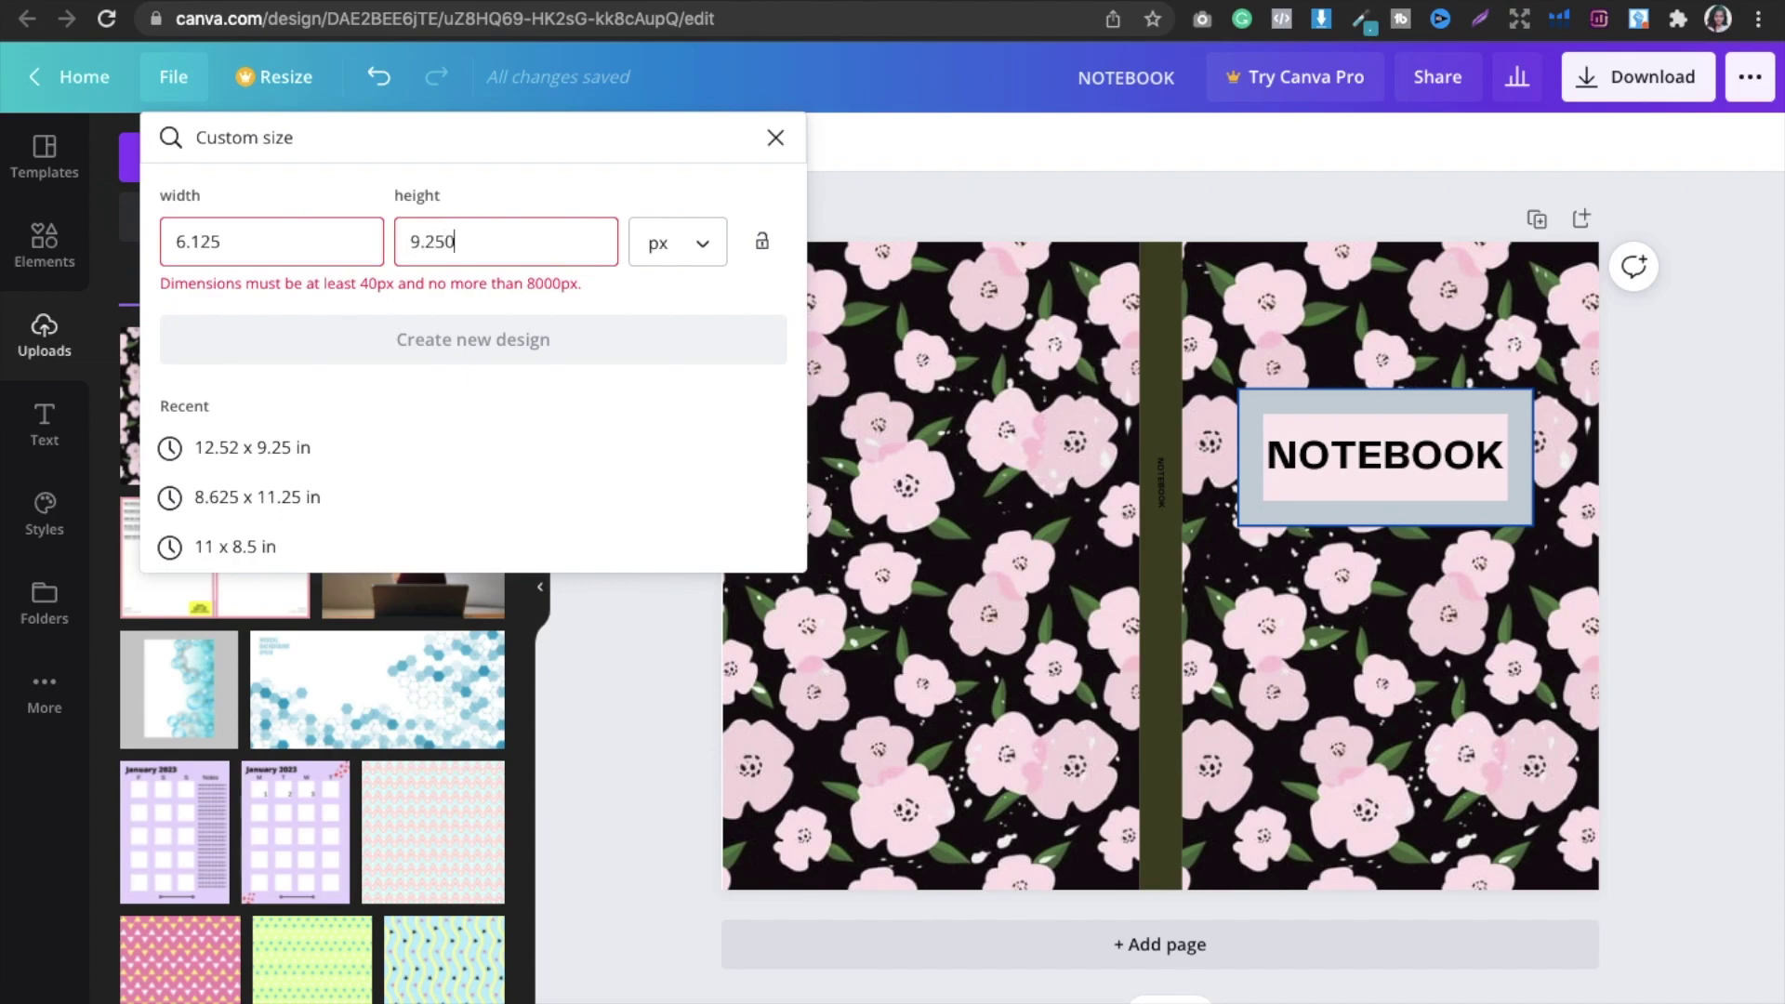
click(675, 245)
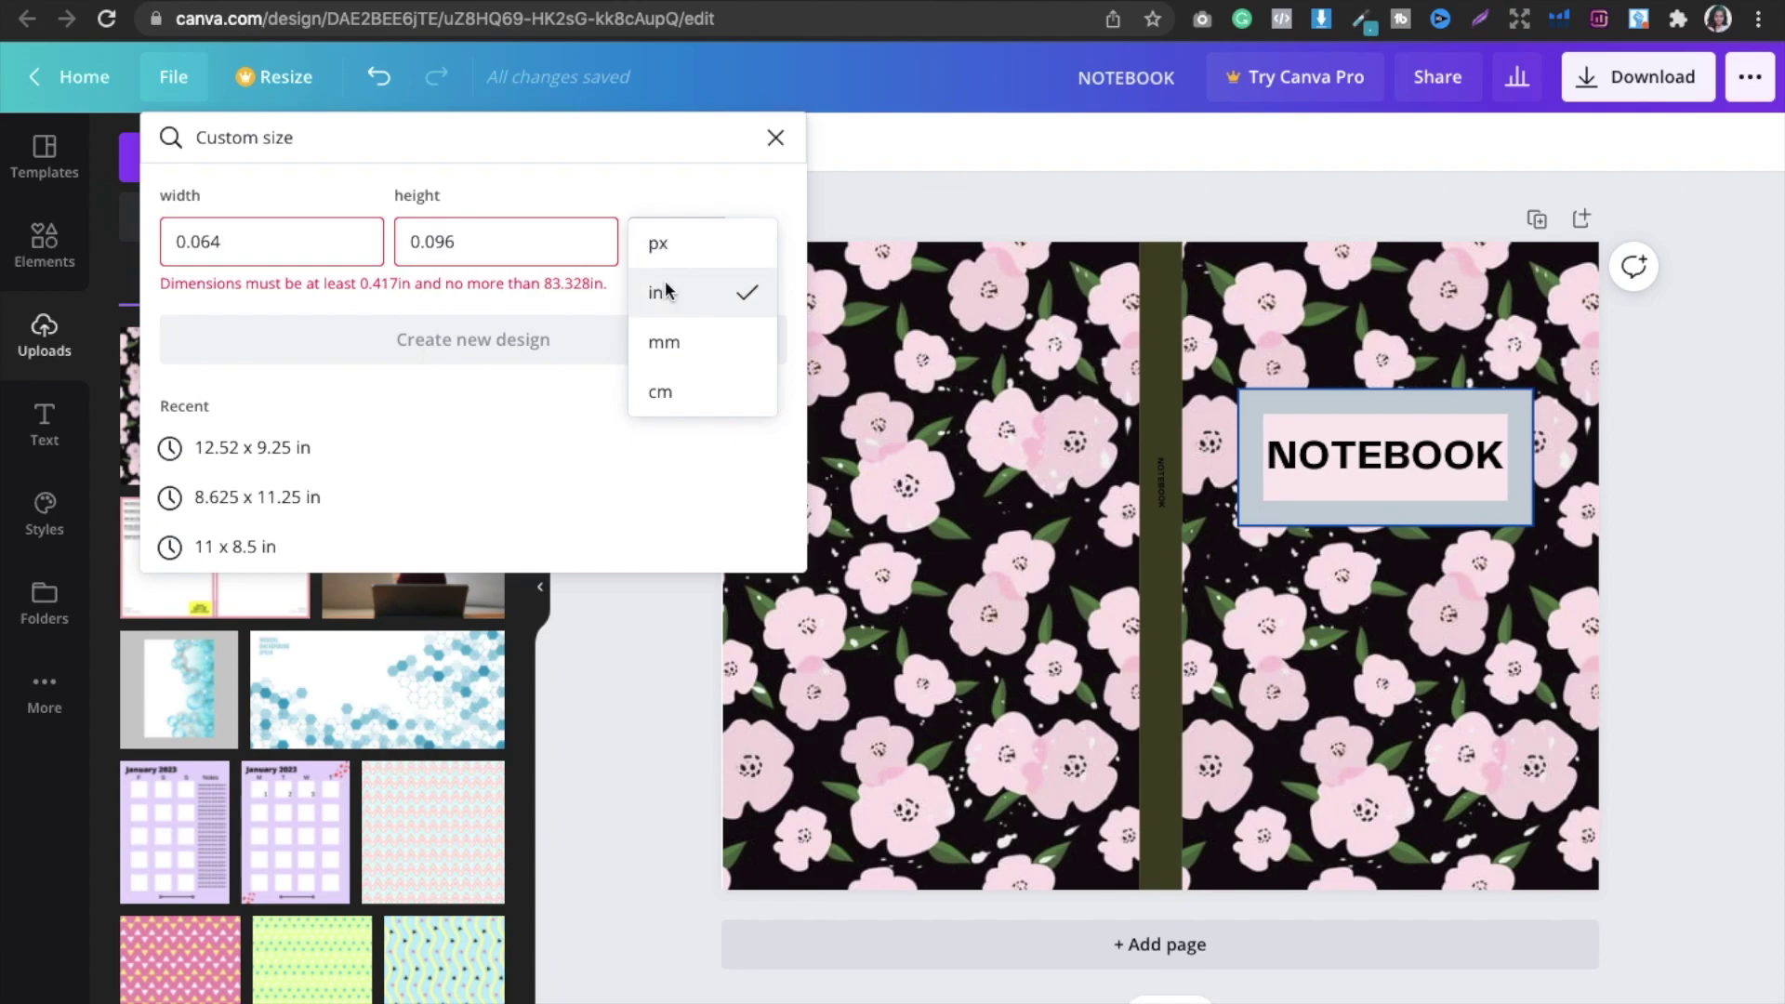
click(663, 290)
Step: Set the custom size to 6.125 in wide by 9.250 in high and create the new design
click(348, 250)
key(BackSpace)
key(BackSpace)
key(BackSpace)
key(BackSpace)
key(BackSpace)
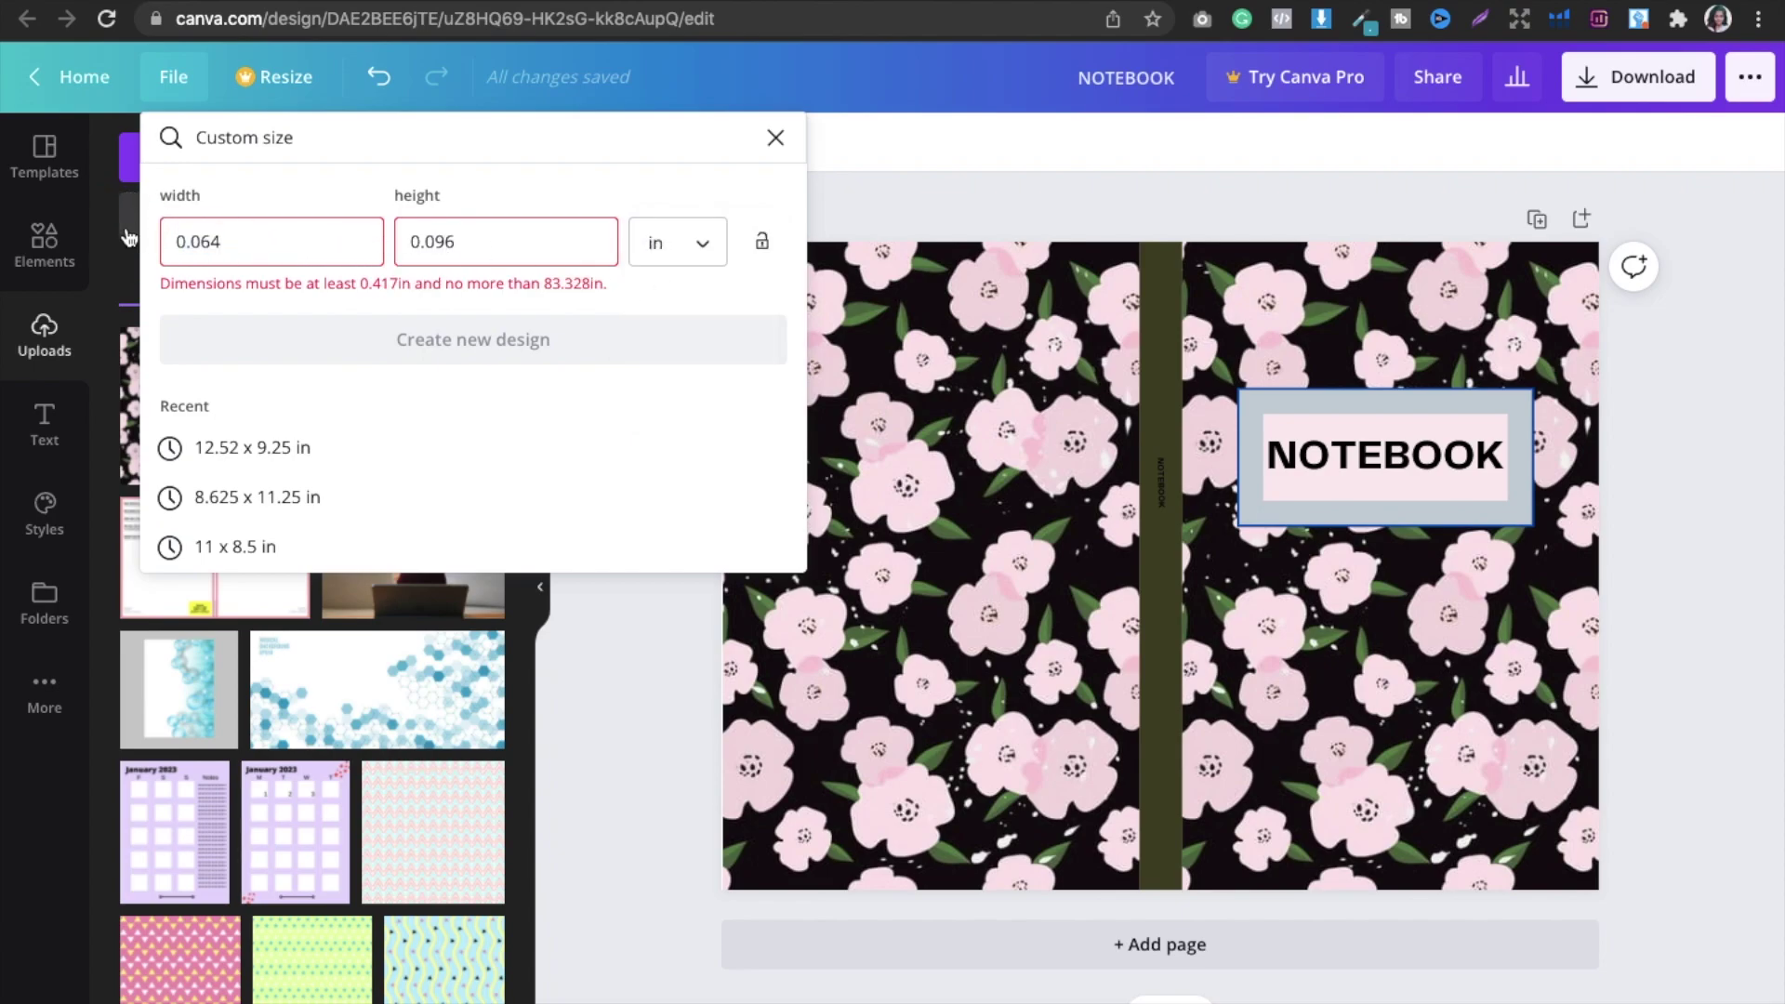
text(6.125)
double_click(485, 239)
key(BackSpace)
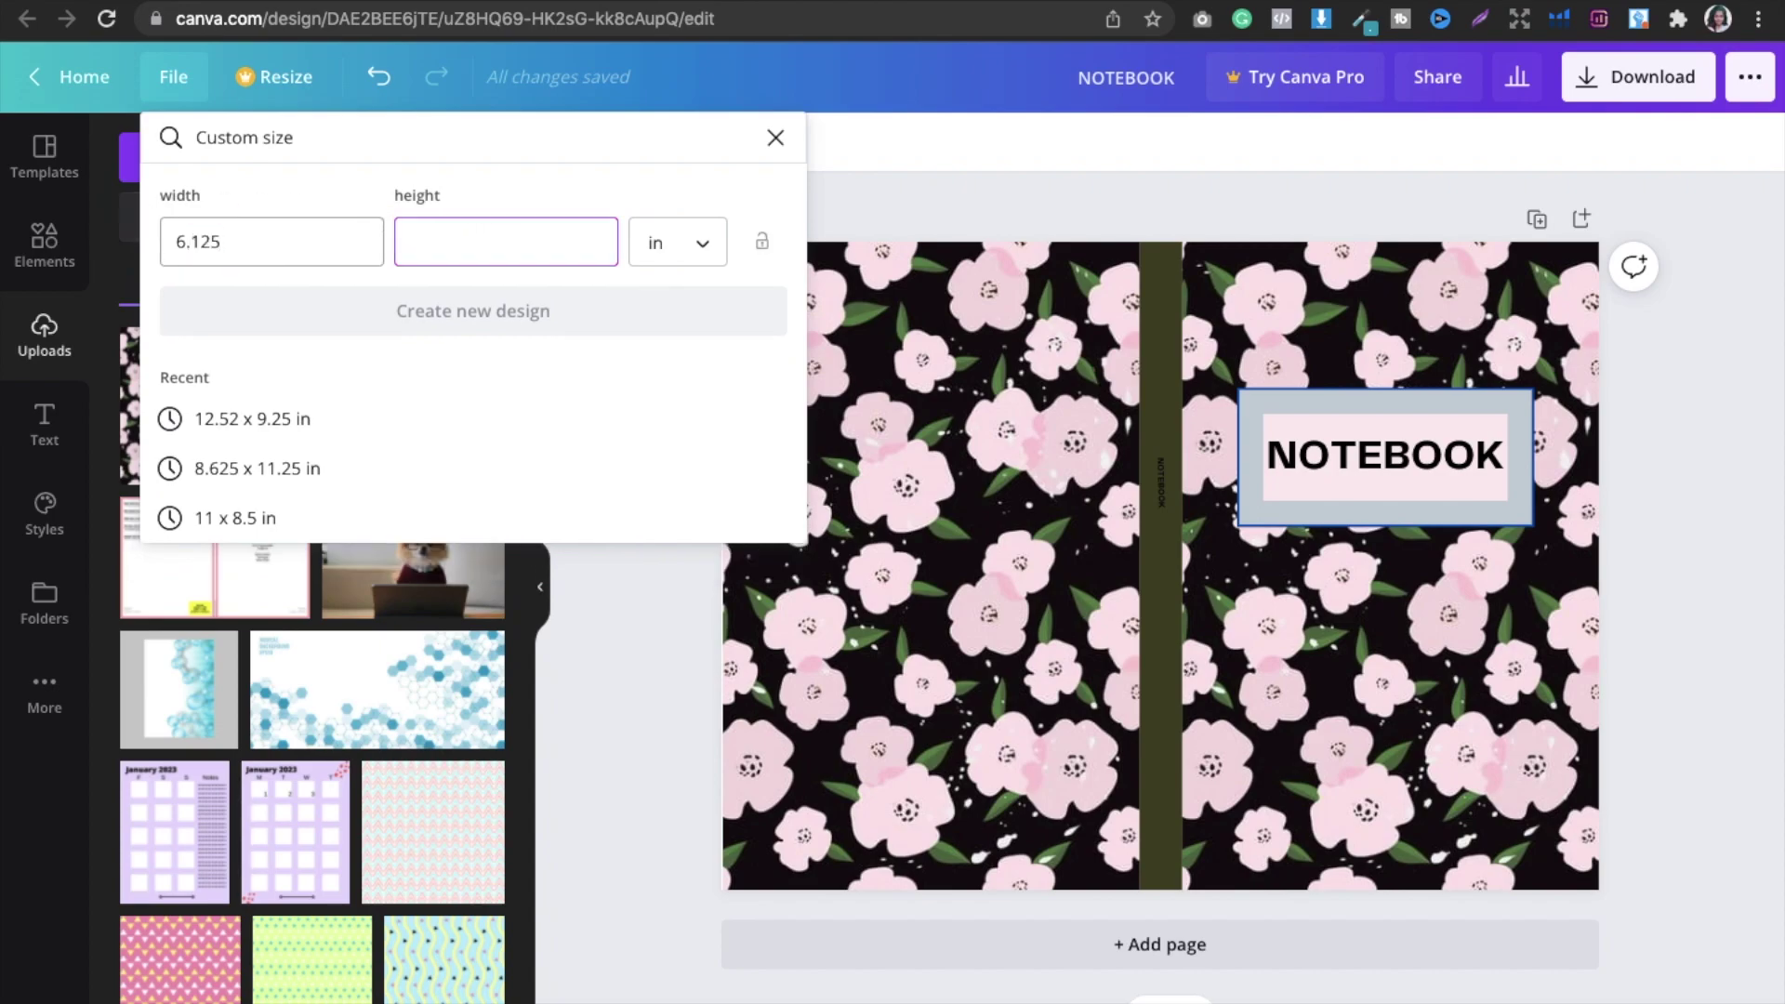
text(9.250)
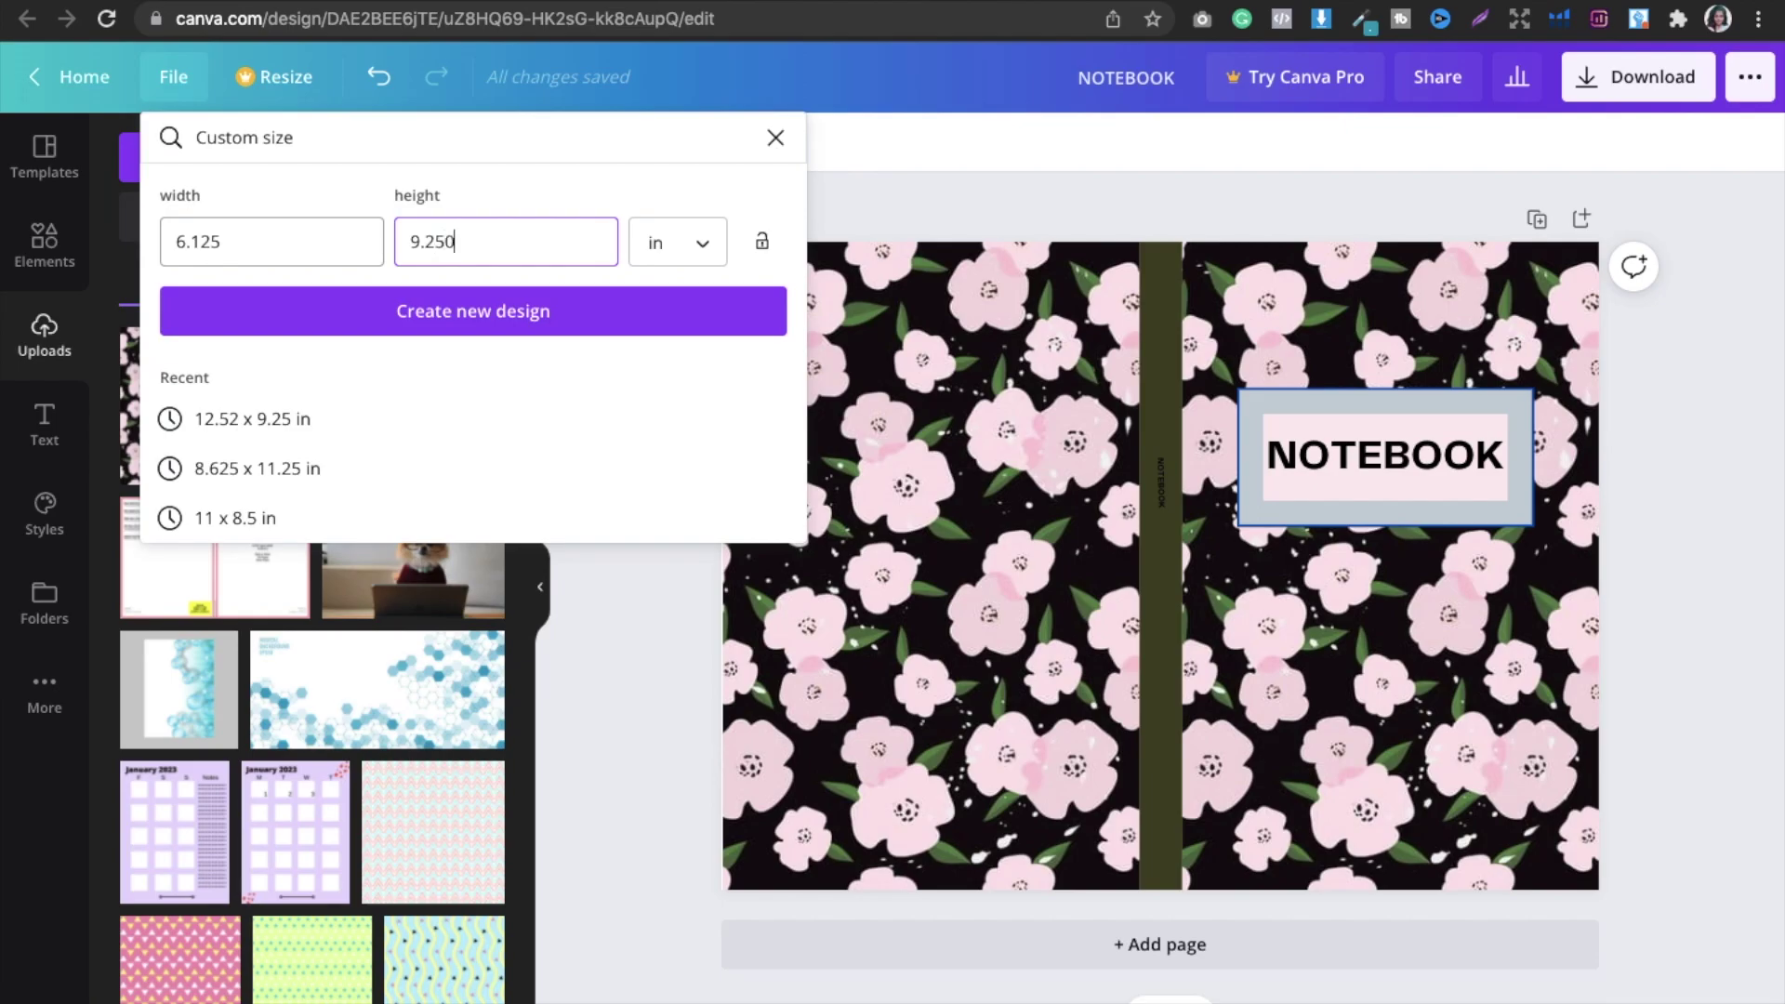
click(518, 310)
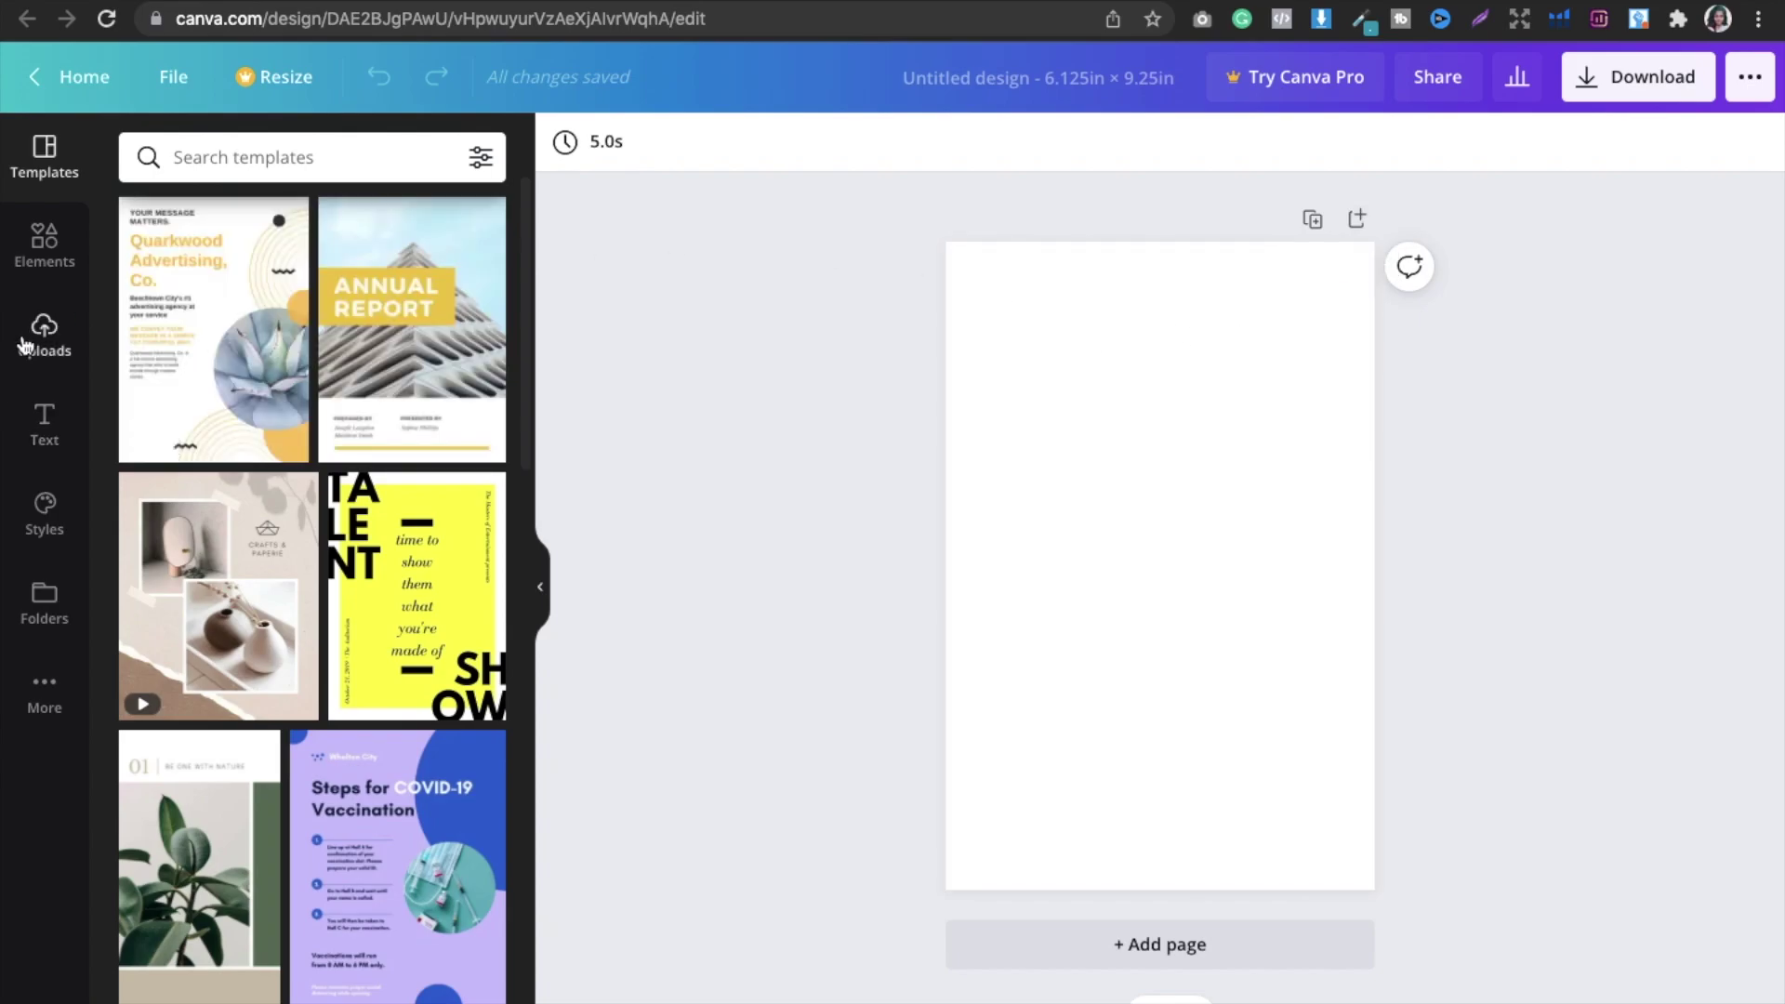
Step: Add a plain solid line from the Lines & Shapes collection to the blank page
click(44, 242)
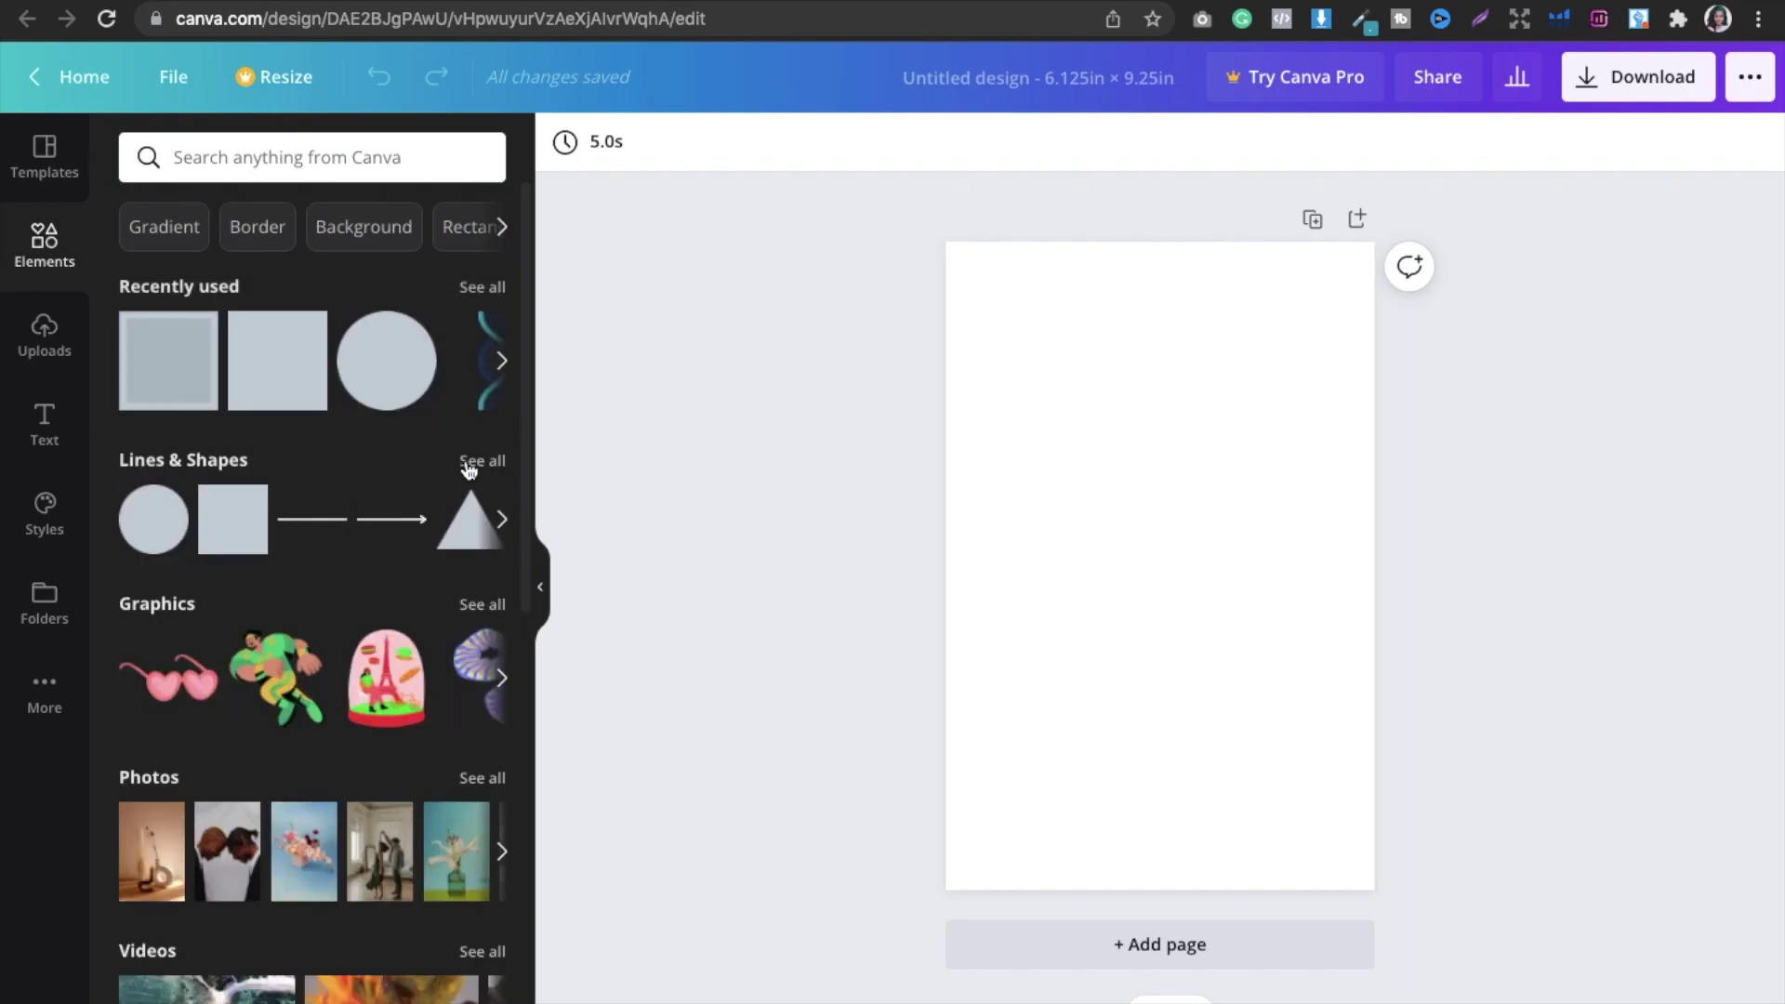
click(470, 461)
click(160, 243)
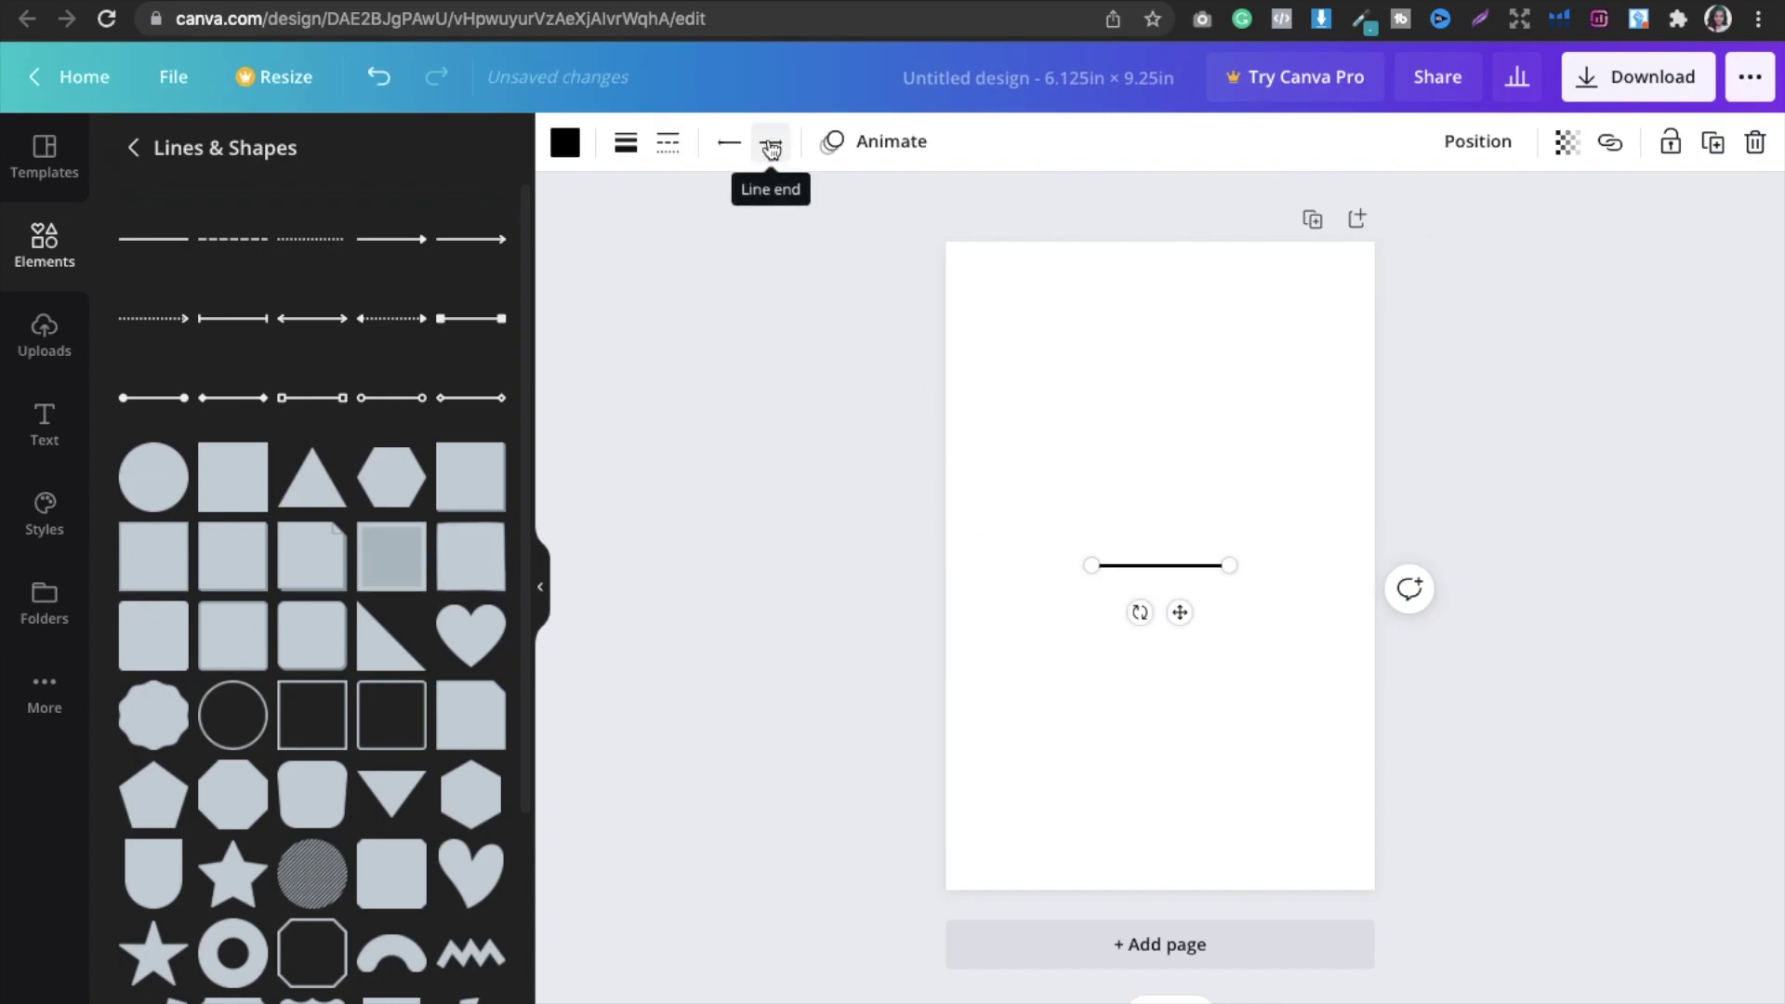
Step: Set the line's weight to 2 and colour it with the dark olive palette colour
click(666, 157)
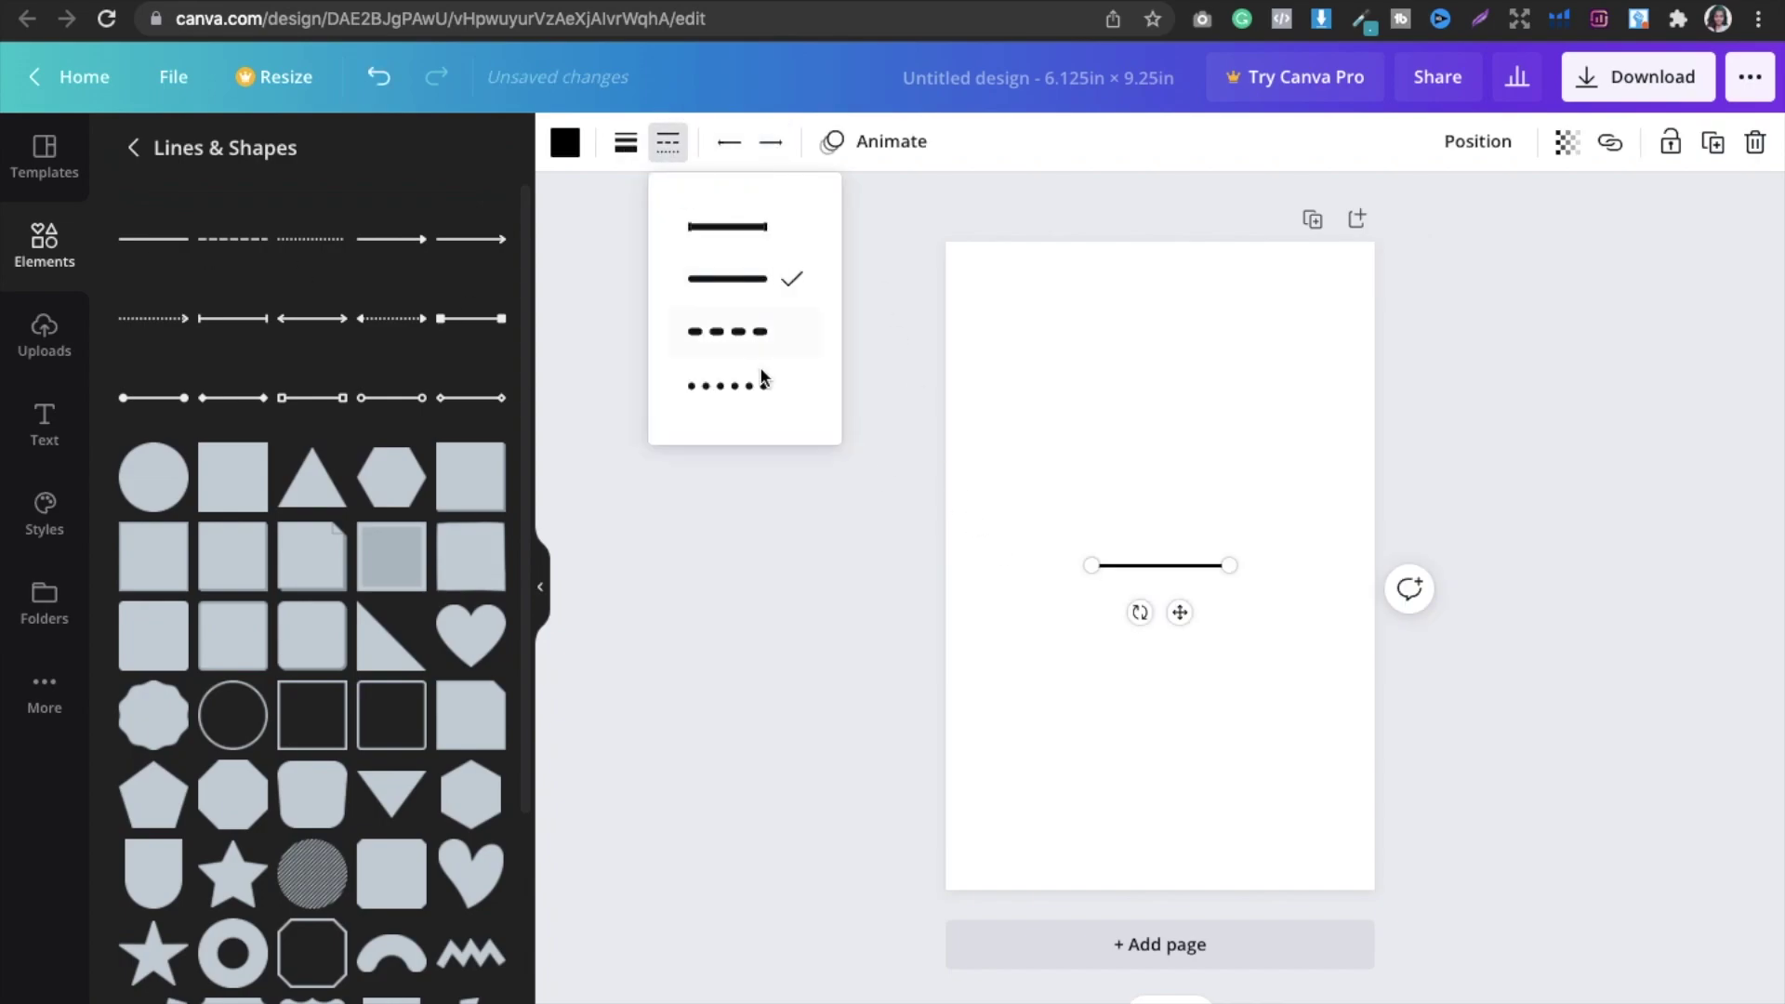
click(626, 151)
click(764, 219)
drag(765, 225, 766, 225)
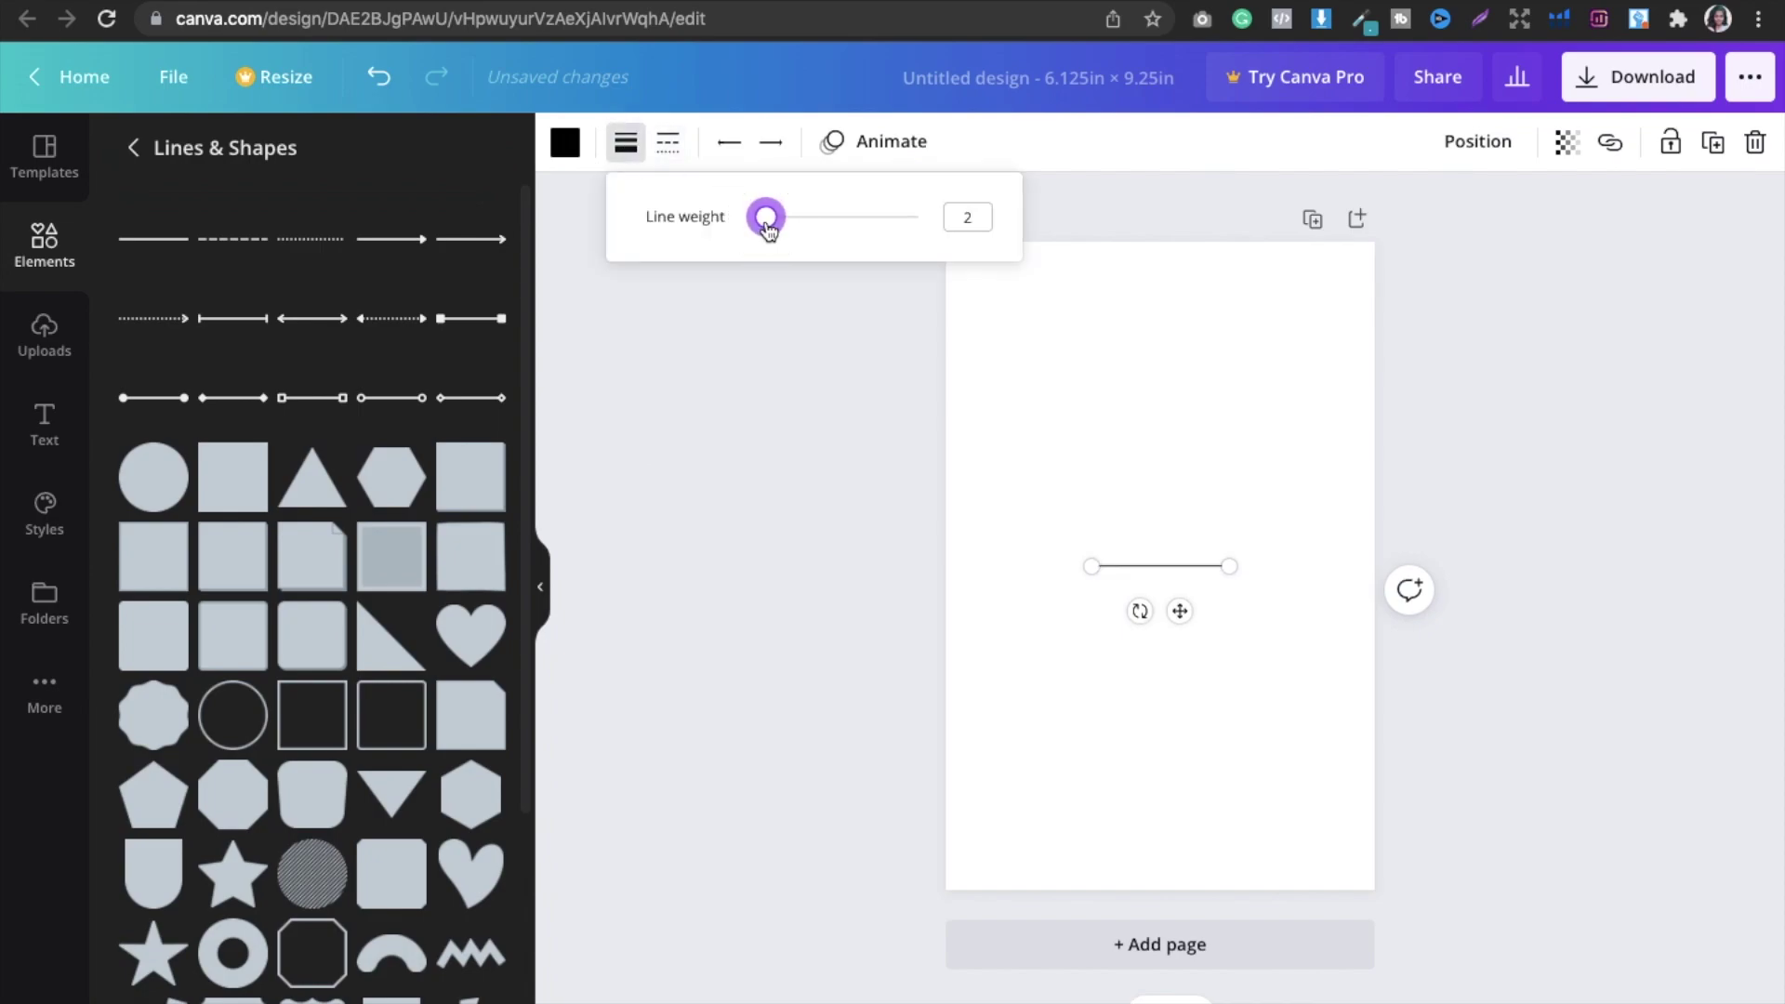
click(565, 142)
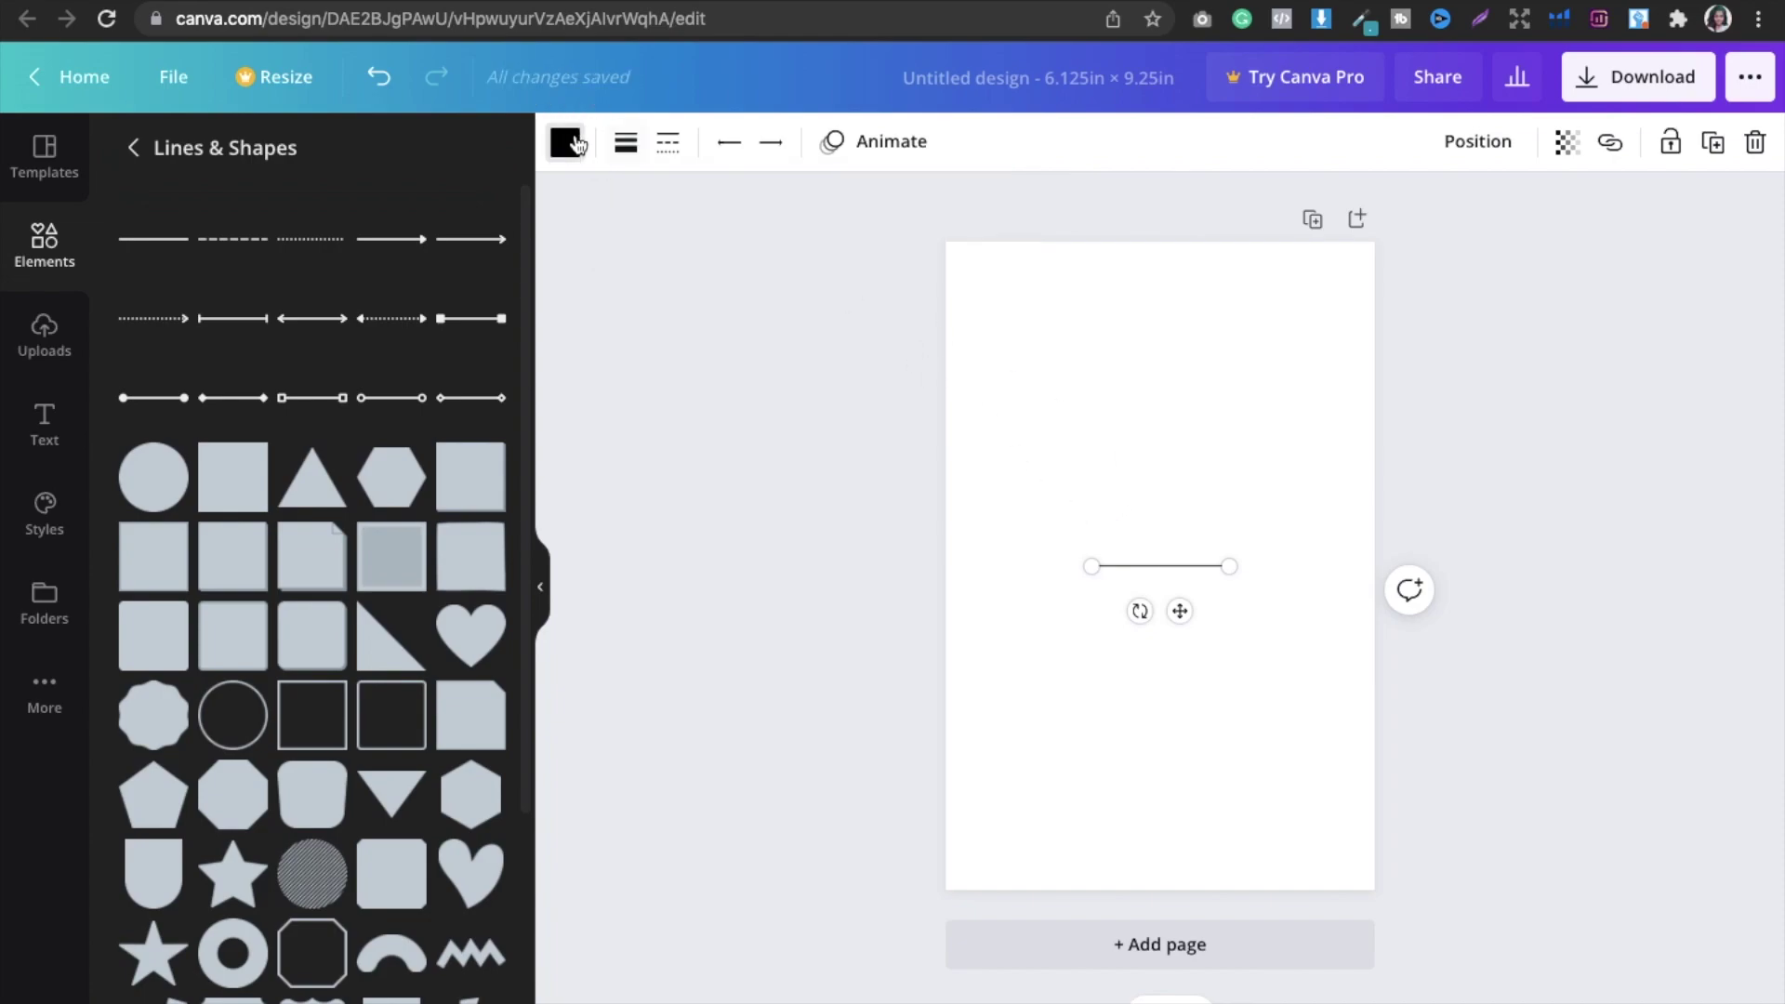
click(145, 399)
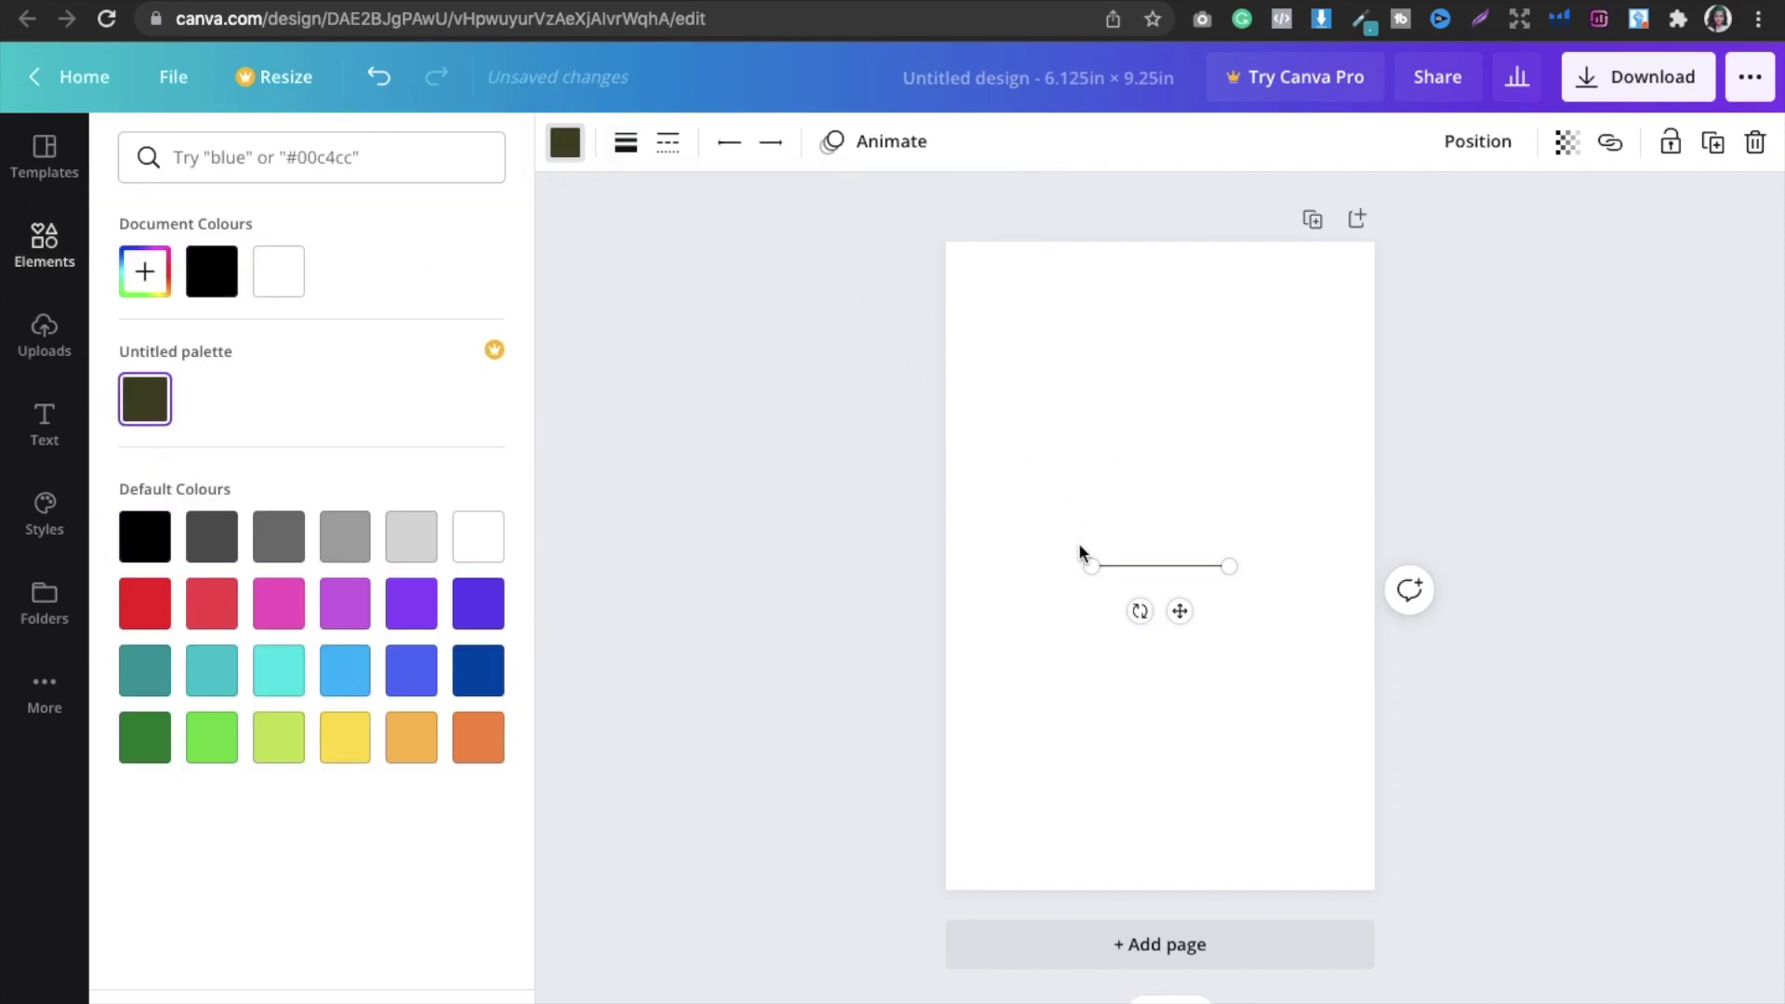
click(1133, 524)
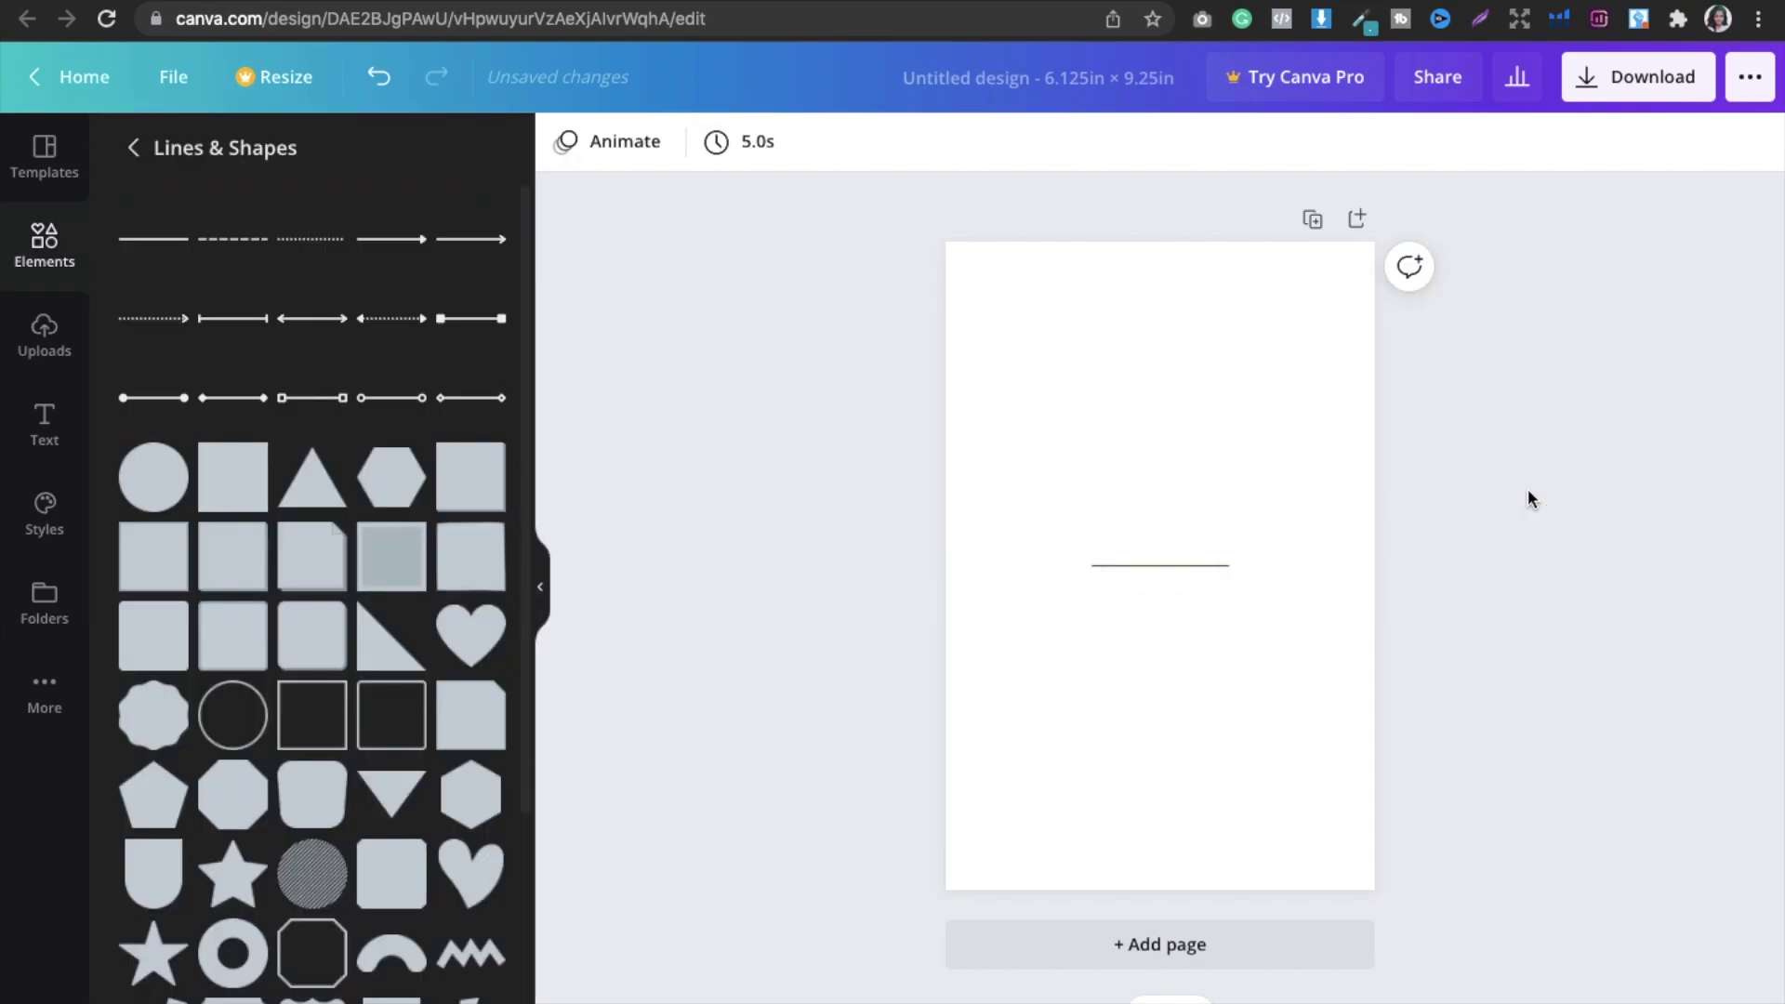
Step: Move the line near the top of the page and stretch it across the full page width
click(1112, 562)
drag(1112, 561, 1377, 315)
click(1513, 325)
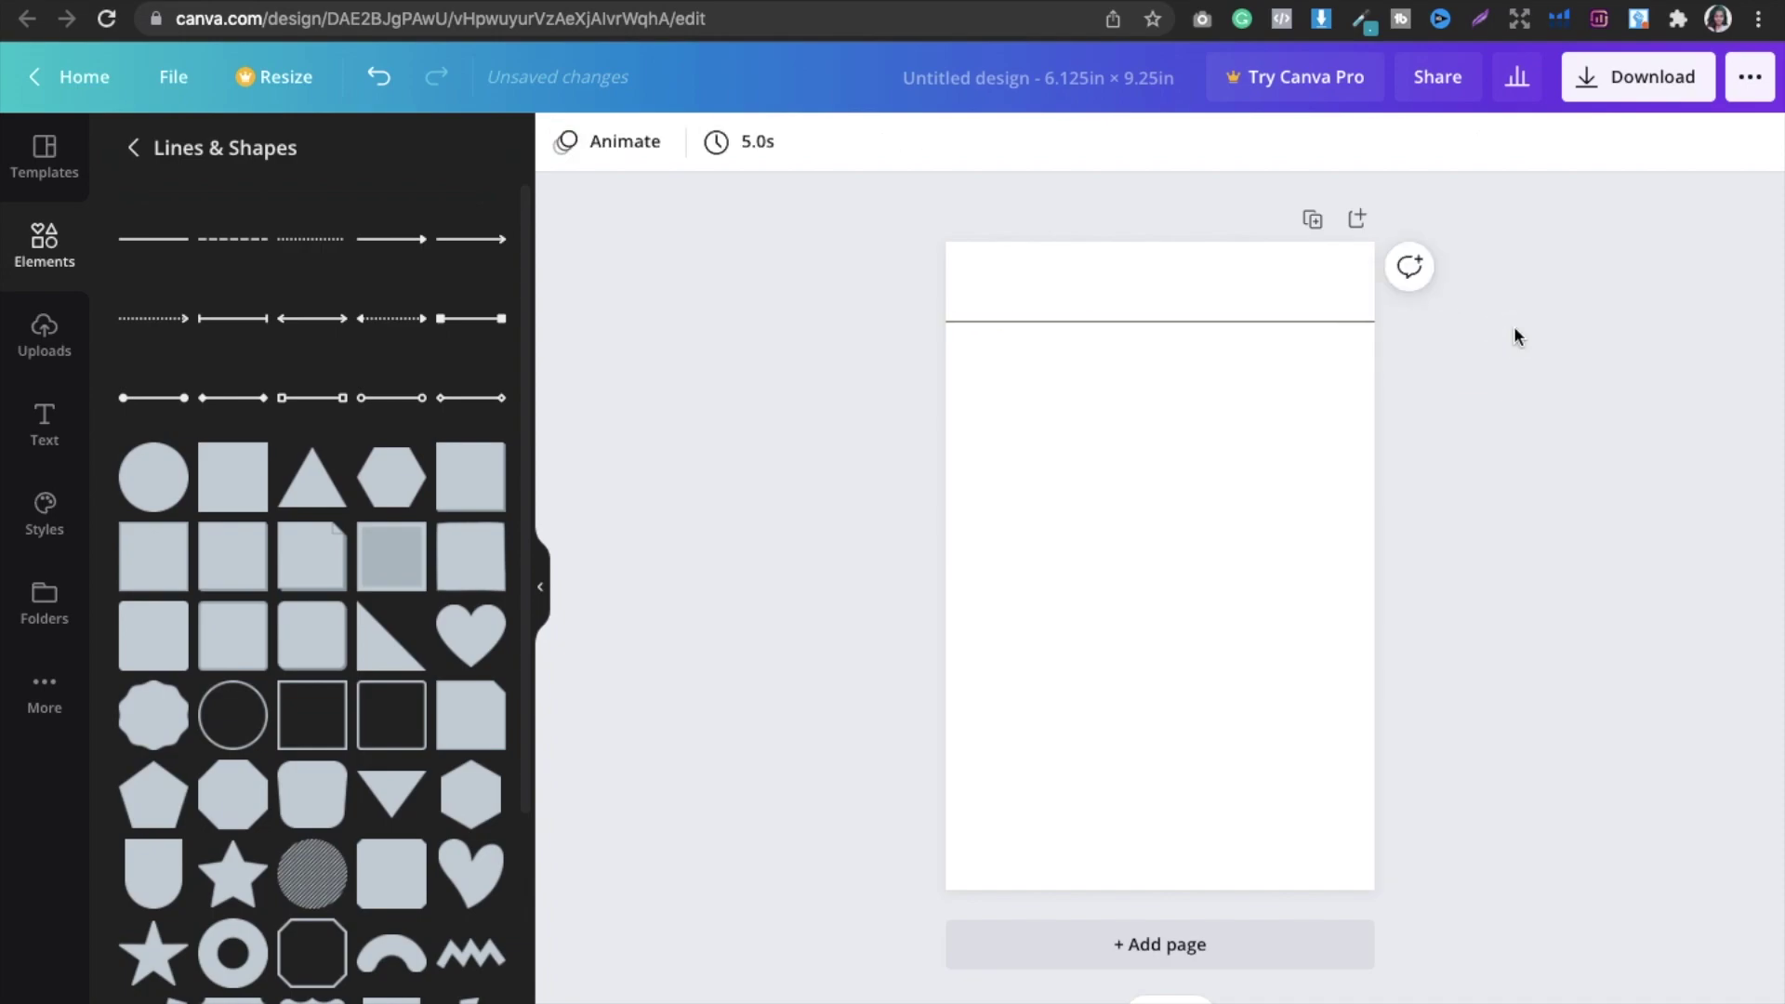
click(1275, 324)
drag(1376, 321, 1375, 319)
click(1494, 331)
Step: Duplicate the full-width line three times and align the copies below it at equal spacing
click(1283, 328)
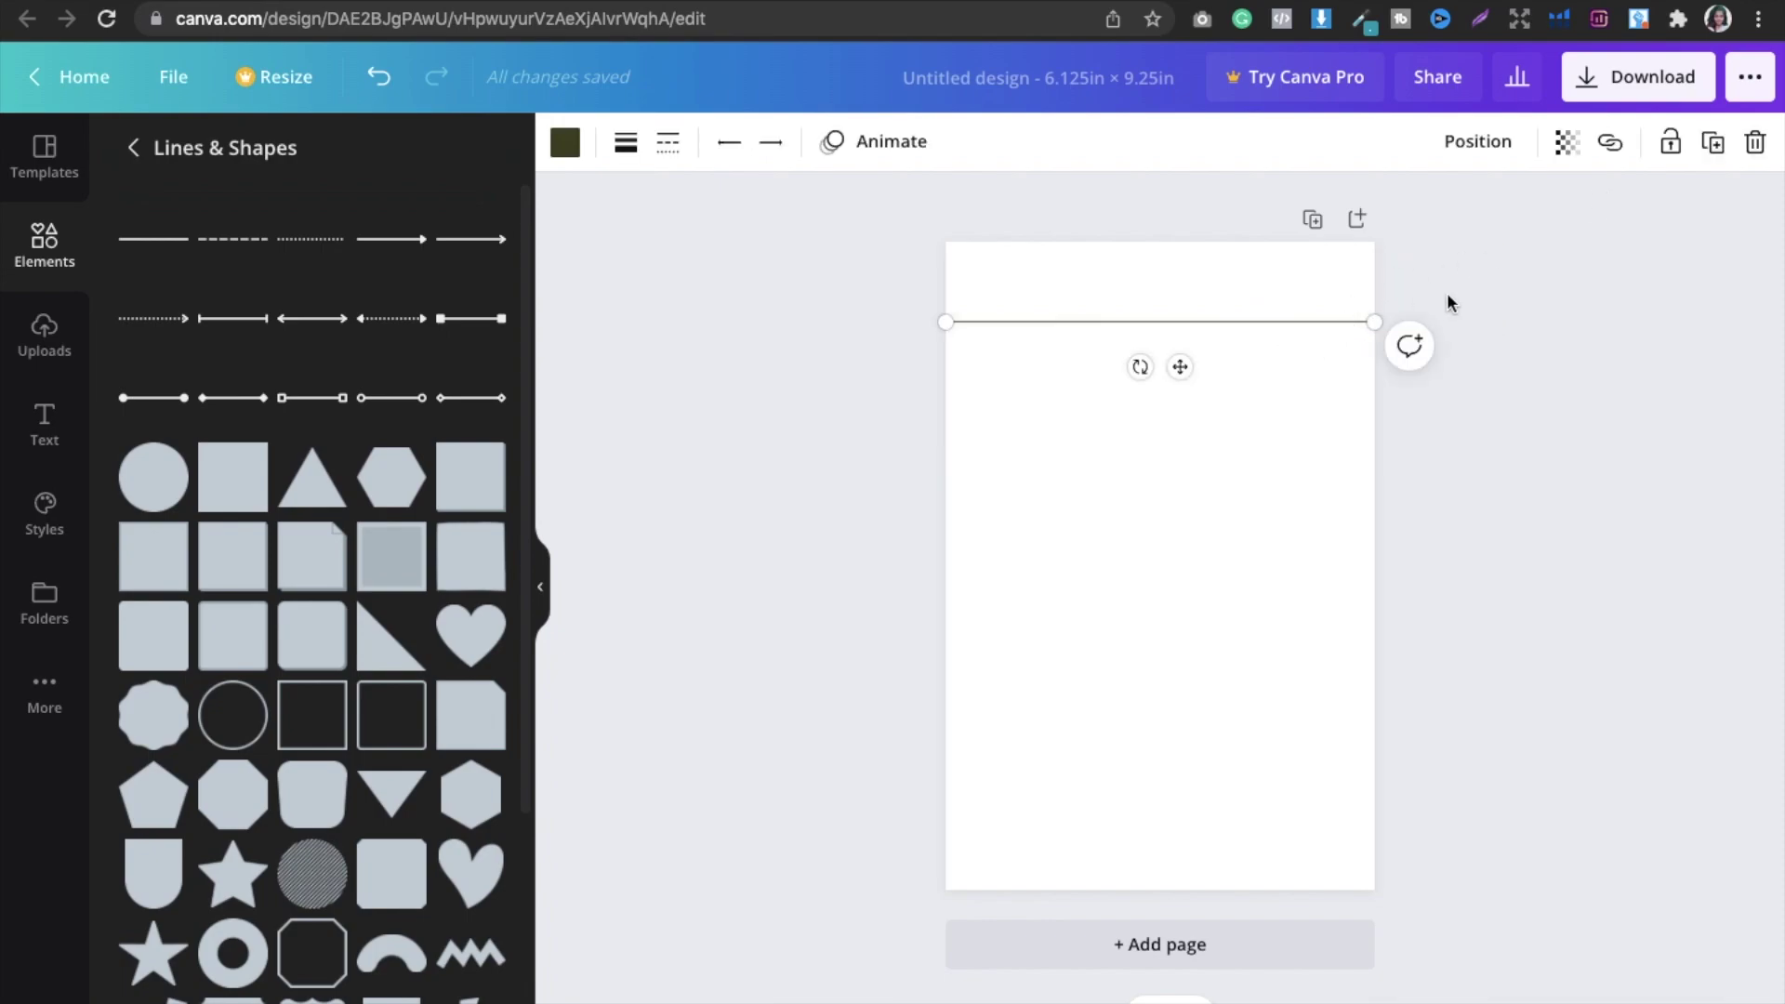
click(1713, 142)
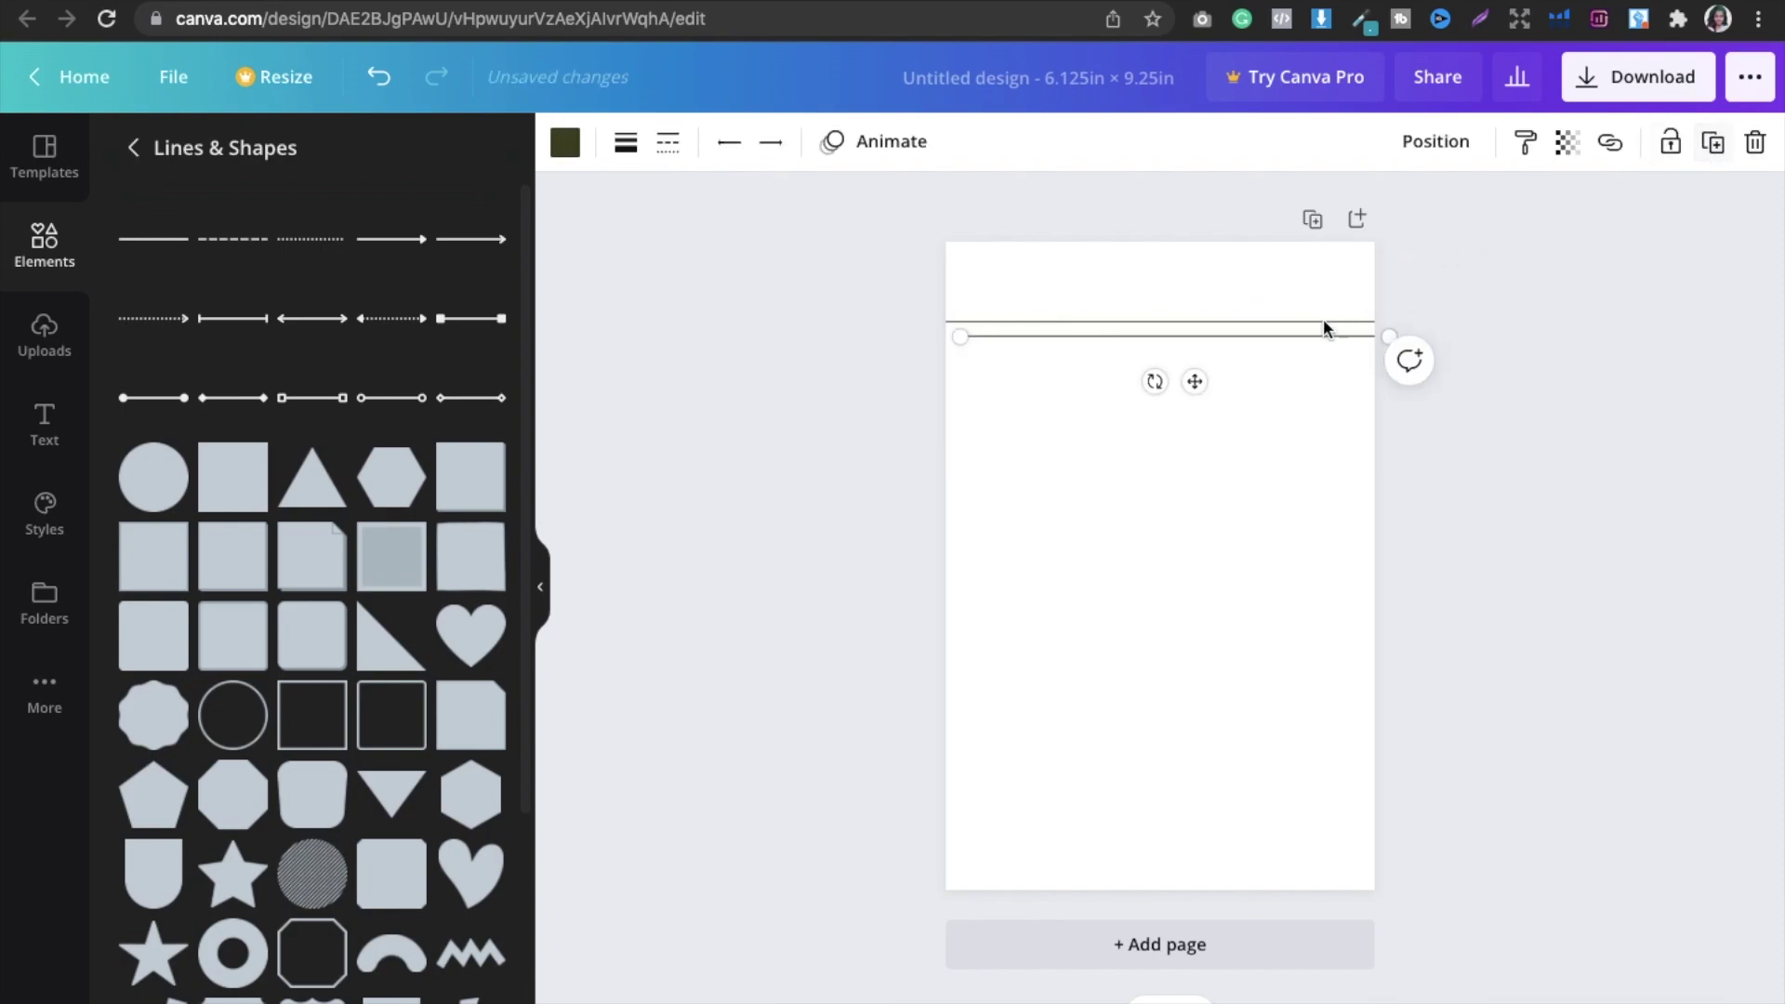
drag(1179, 342, 1171, 349)
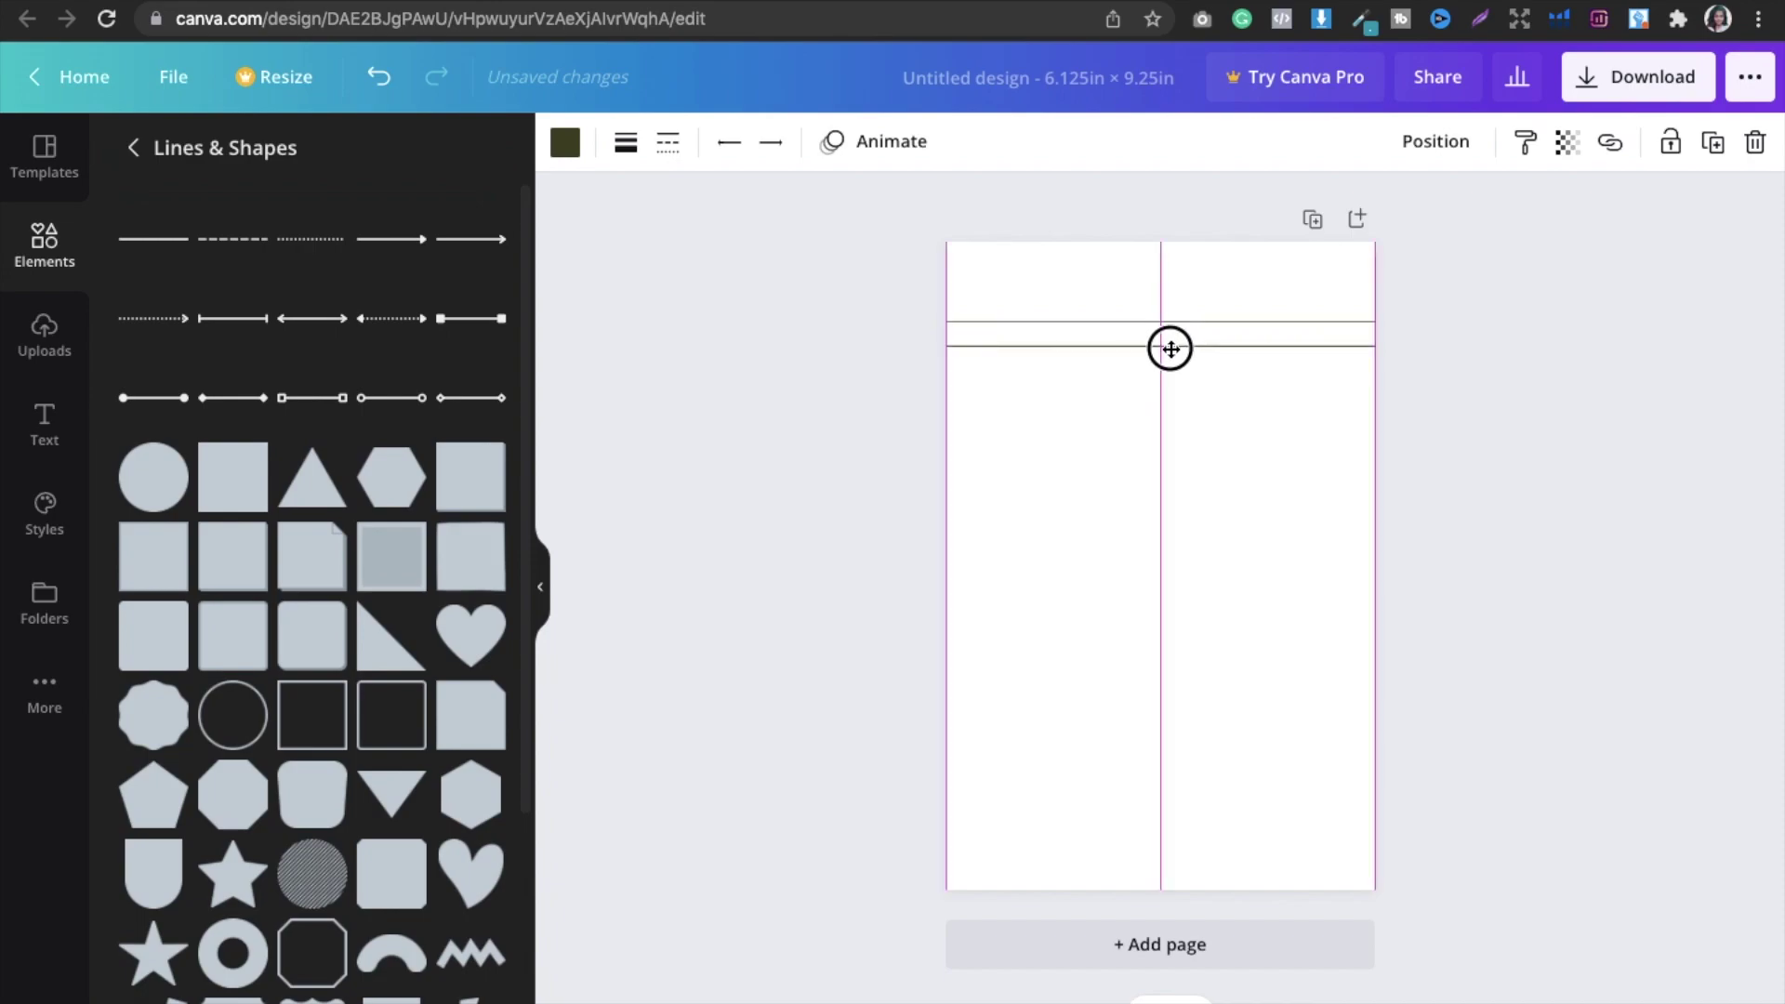
drag(1171, 349, 1168, 349)
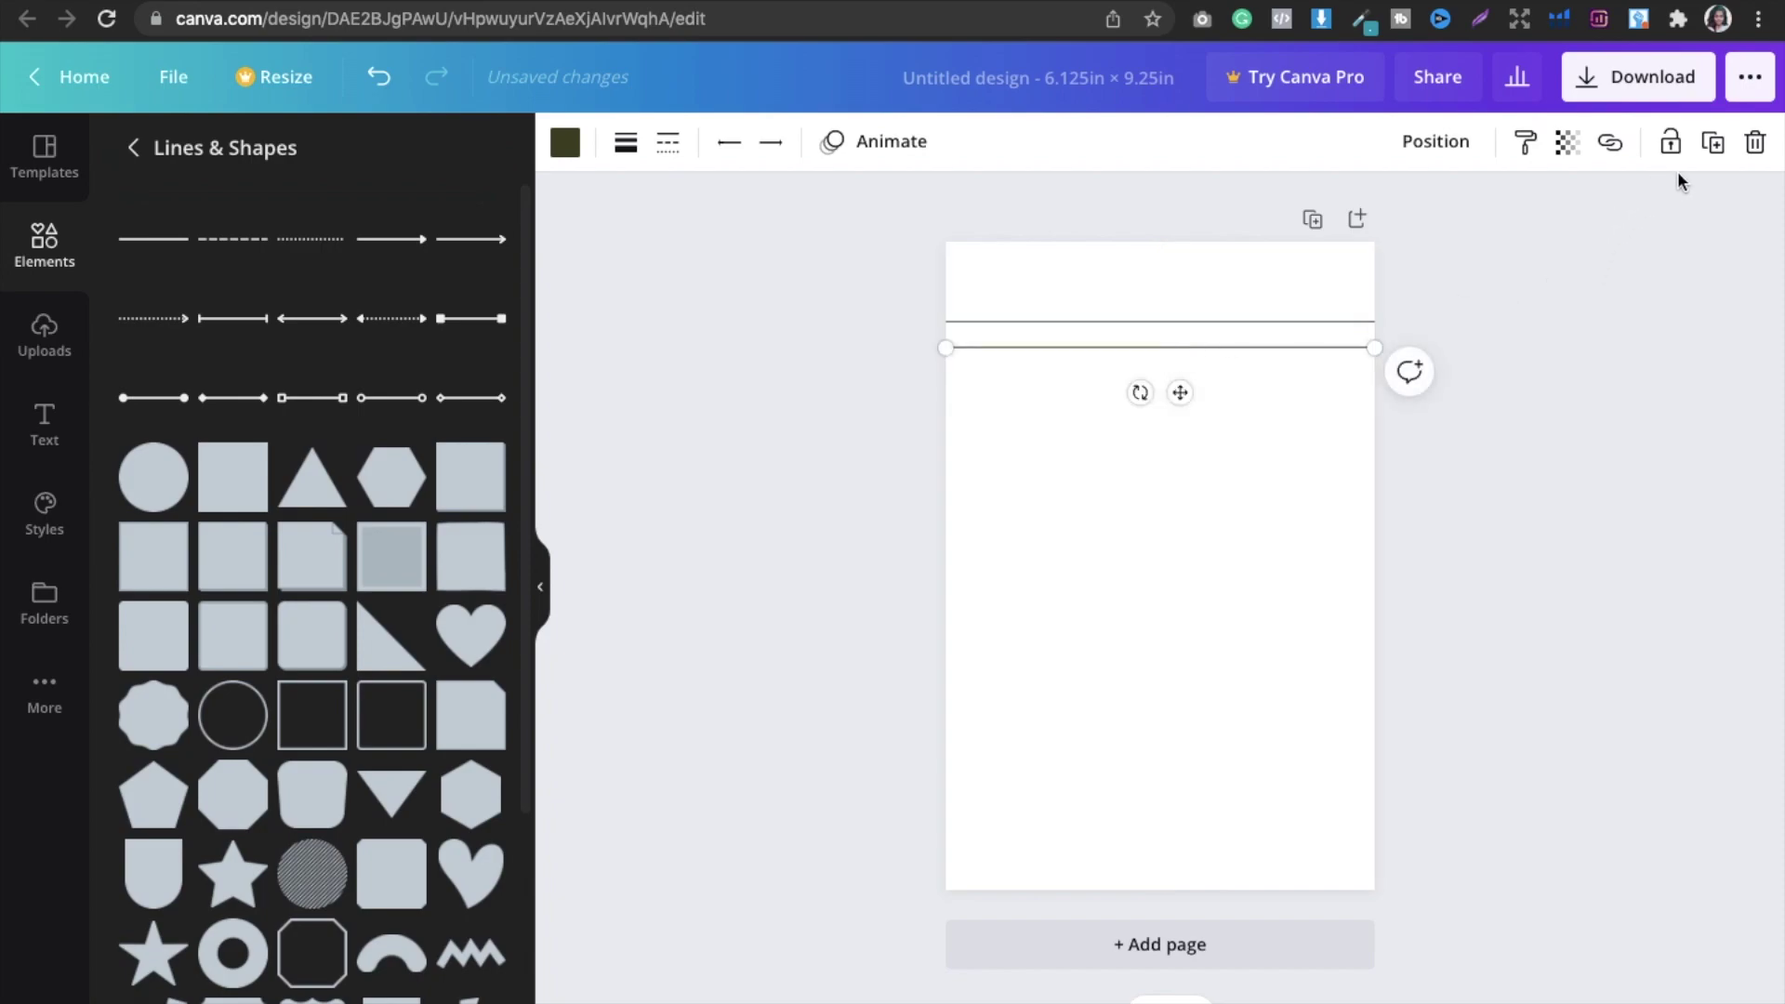
click(1713, 141)
drag(1179, 362, 1168, 371)
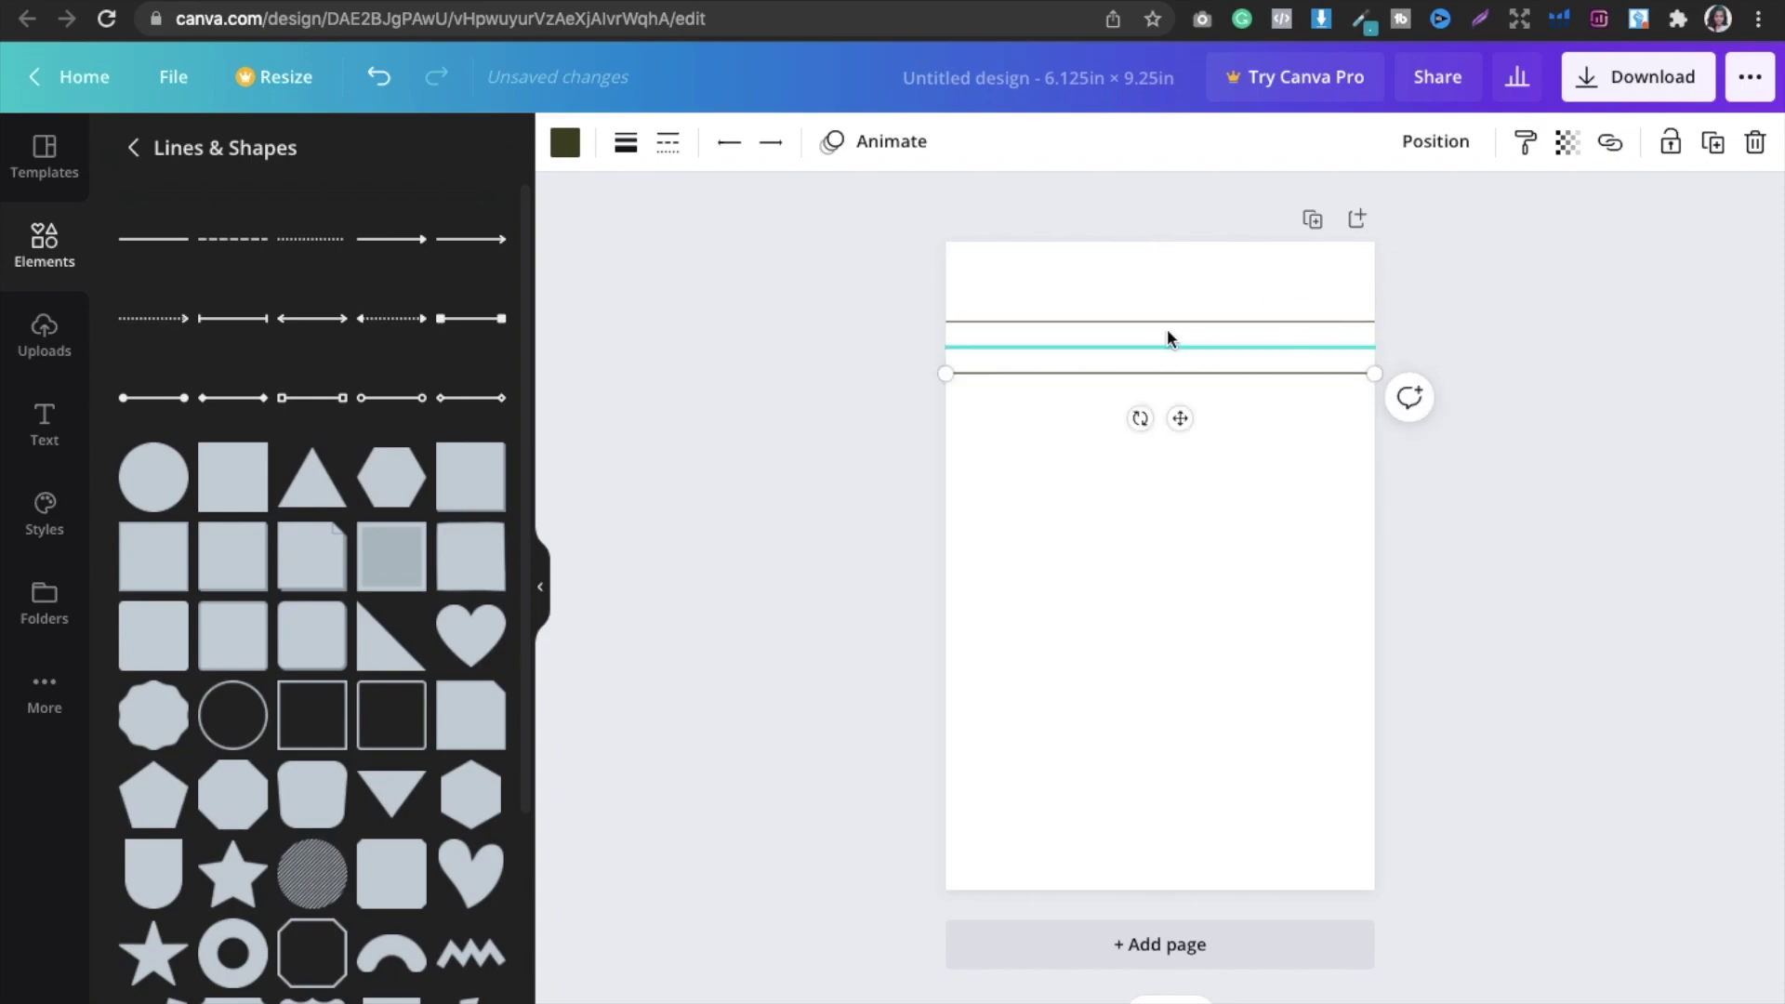
click(1710, 142)
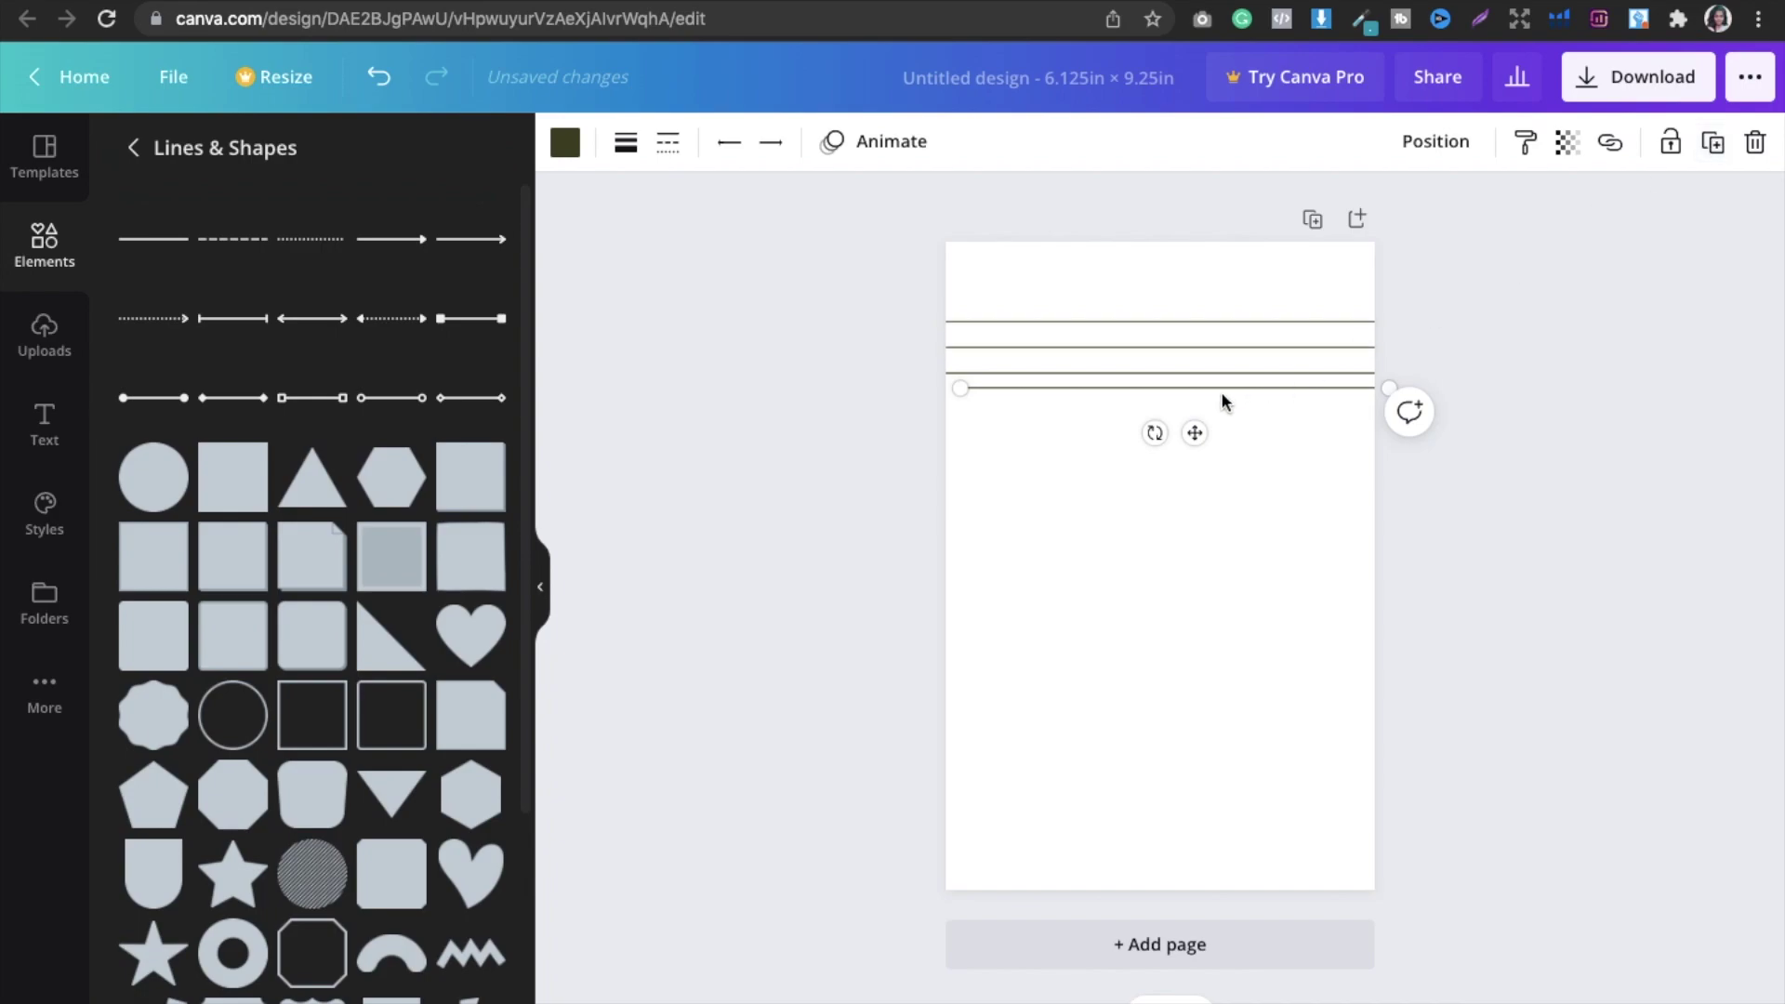
drag(1213, 385, 1198, 399)
Step: Select all four ruled lines together and group them
click(1426, 375)
drag(1395, 396, 1231, 324)
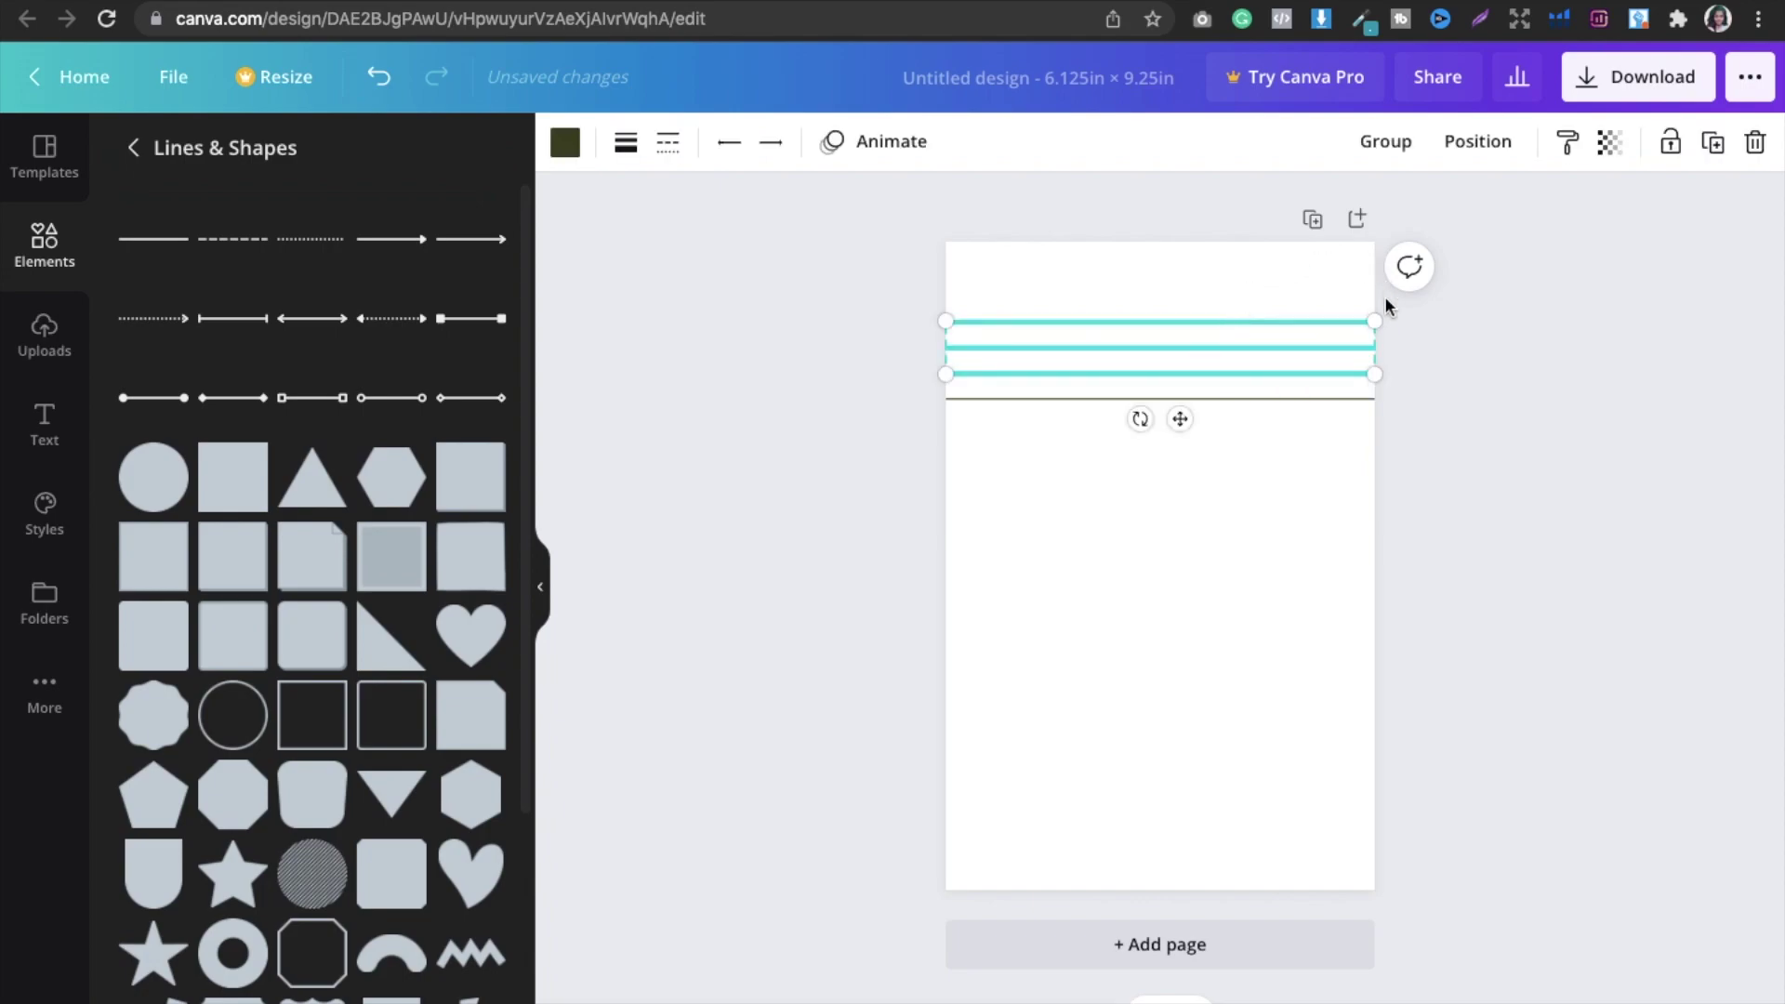
click(1415, 403)
drag(1414, 402, 1143, 316)
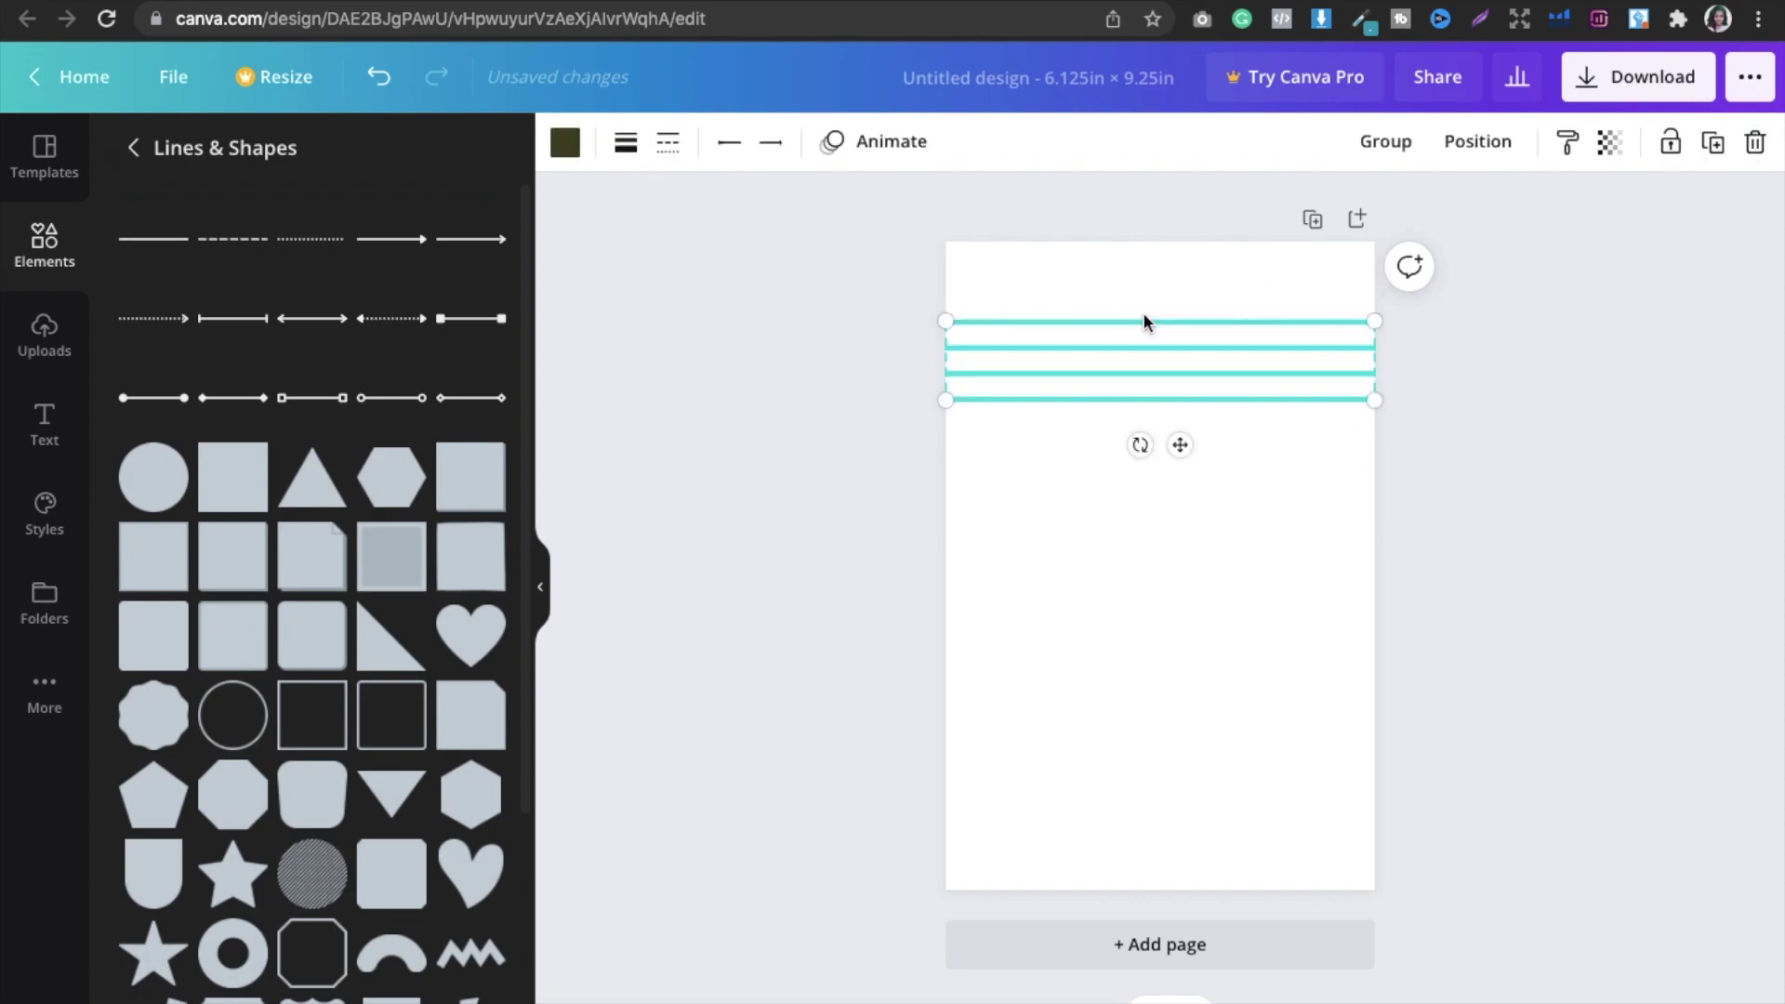
click(1390, 146)
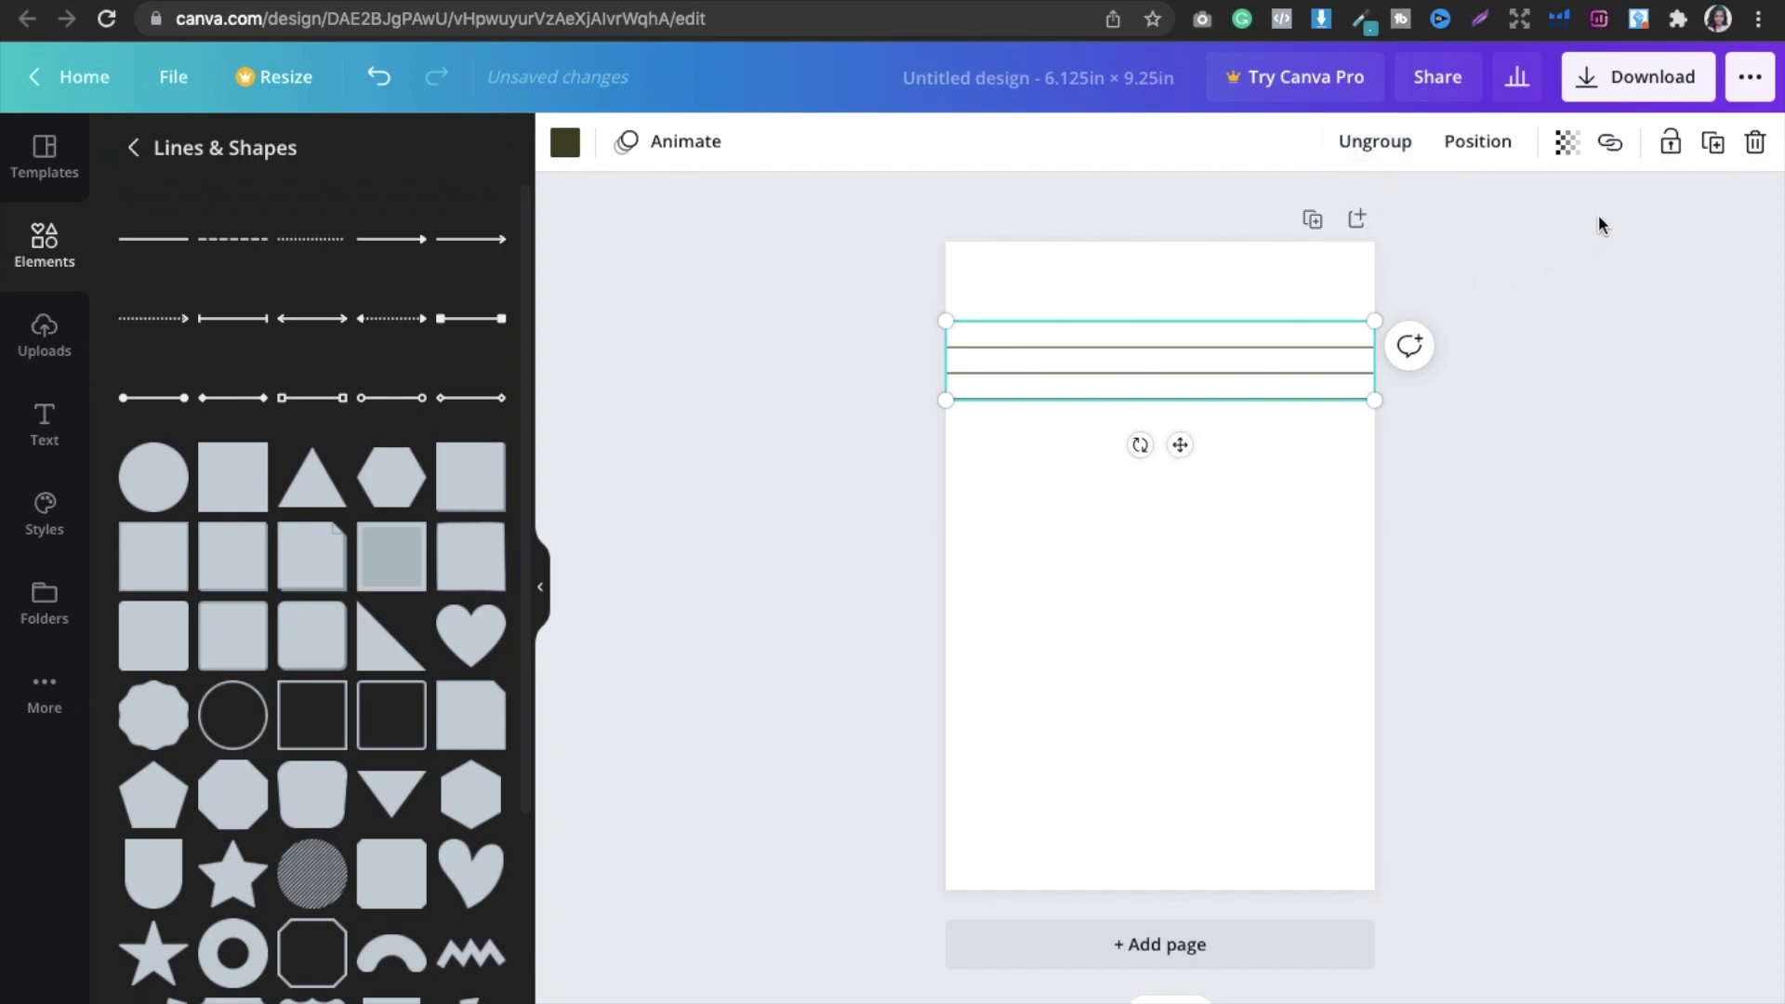
Step: Duplicate the four-line group three times, stacking each copy so its first line overlaps the previous group's last line
click(1712, 141)
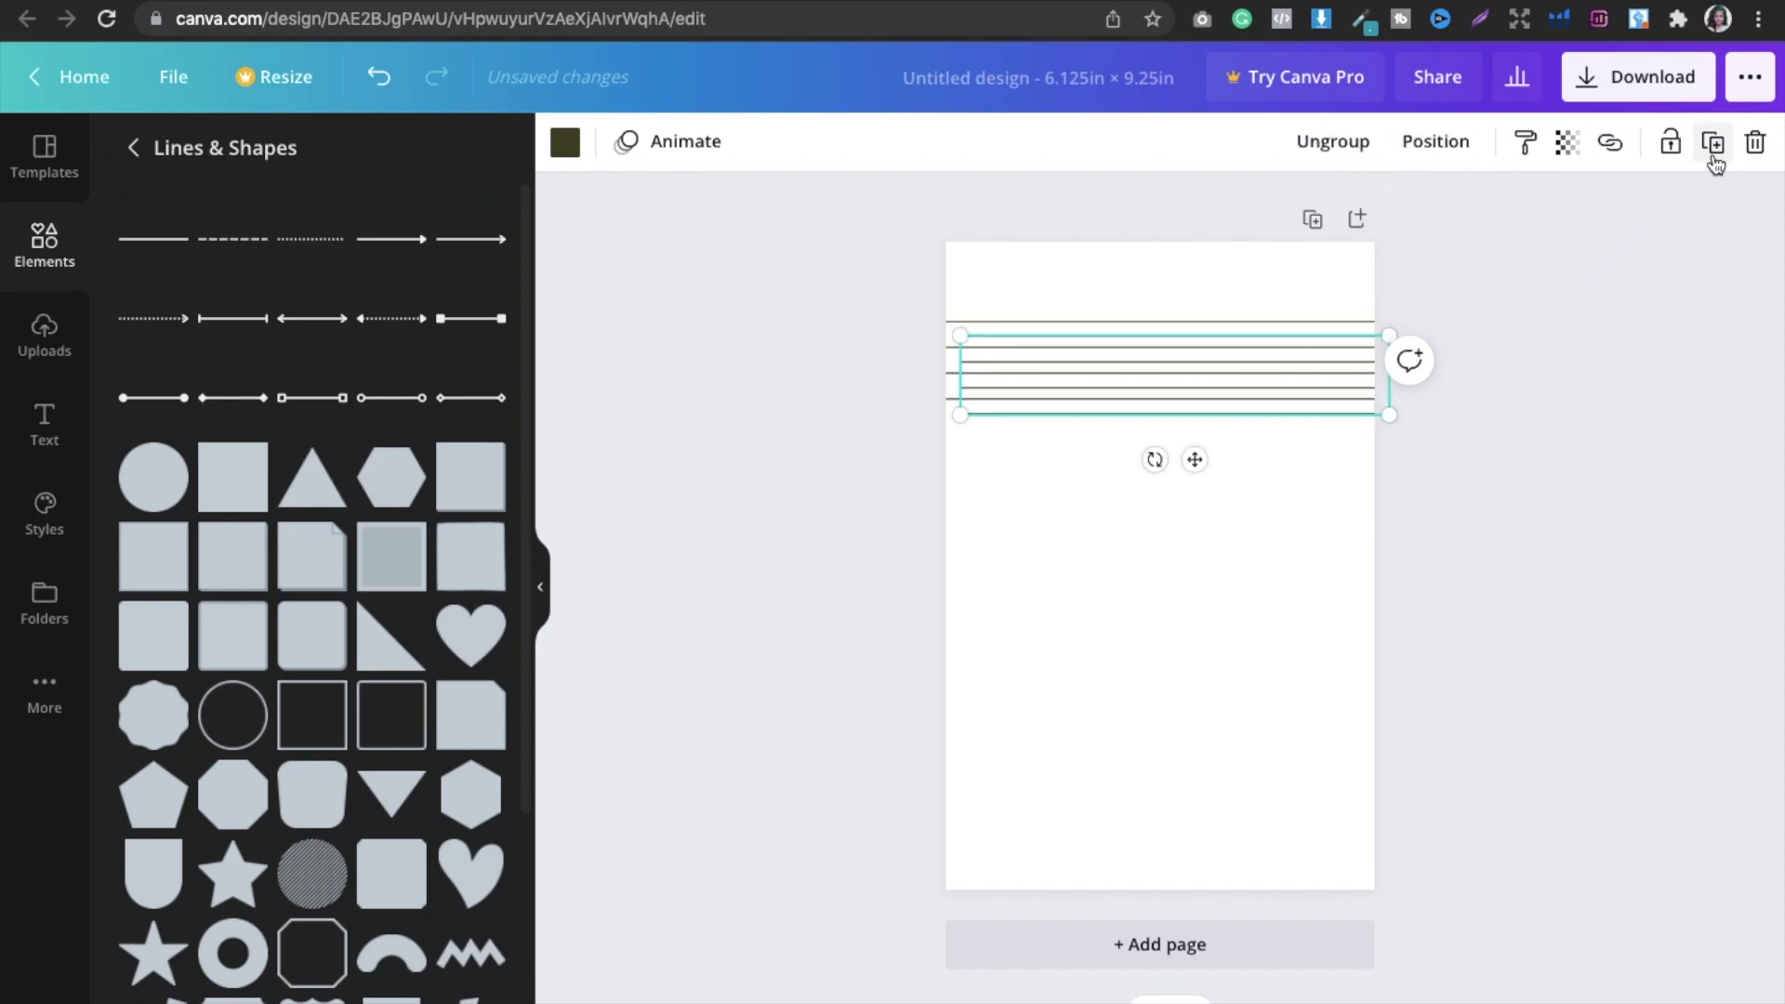
drag(1313, 372, 1301, 441)
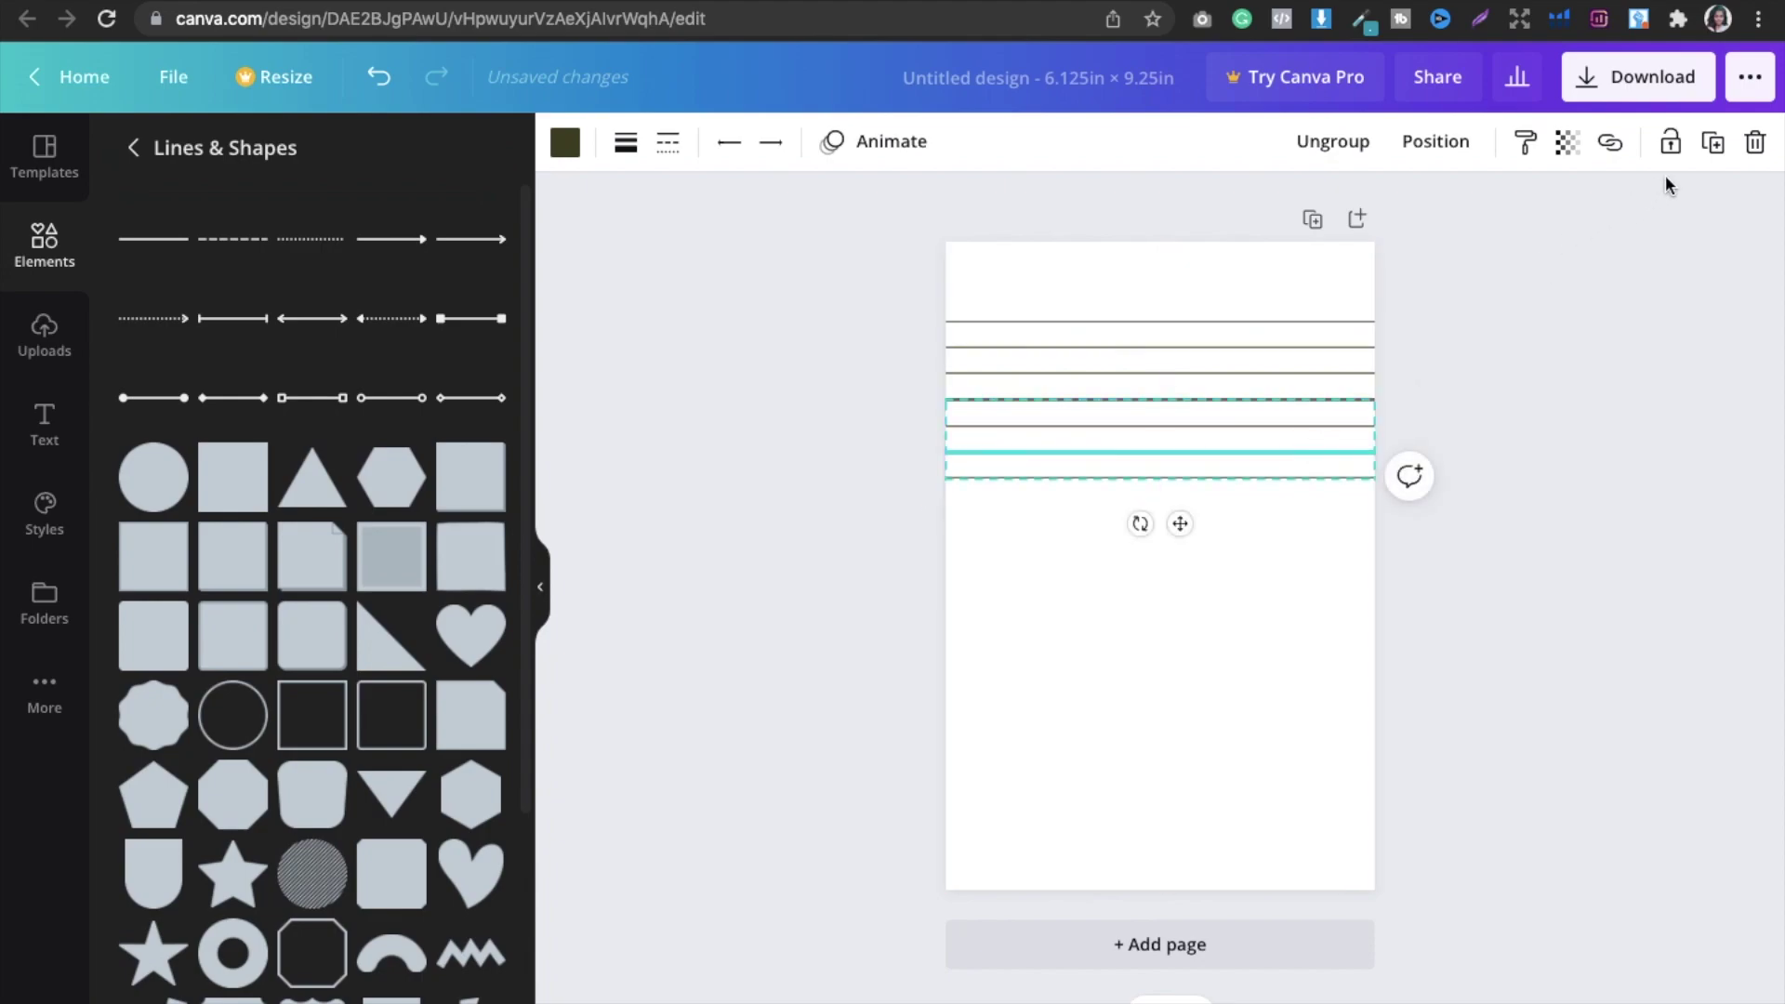
click(1713, 141)
drag(1213, 458, 1196, 527)
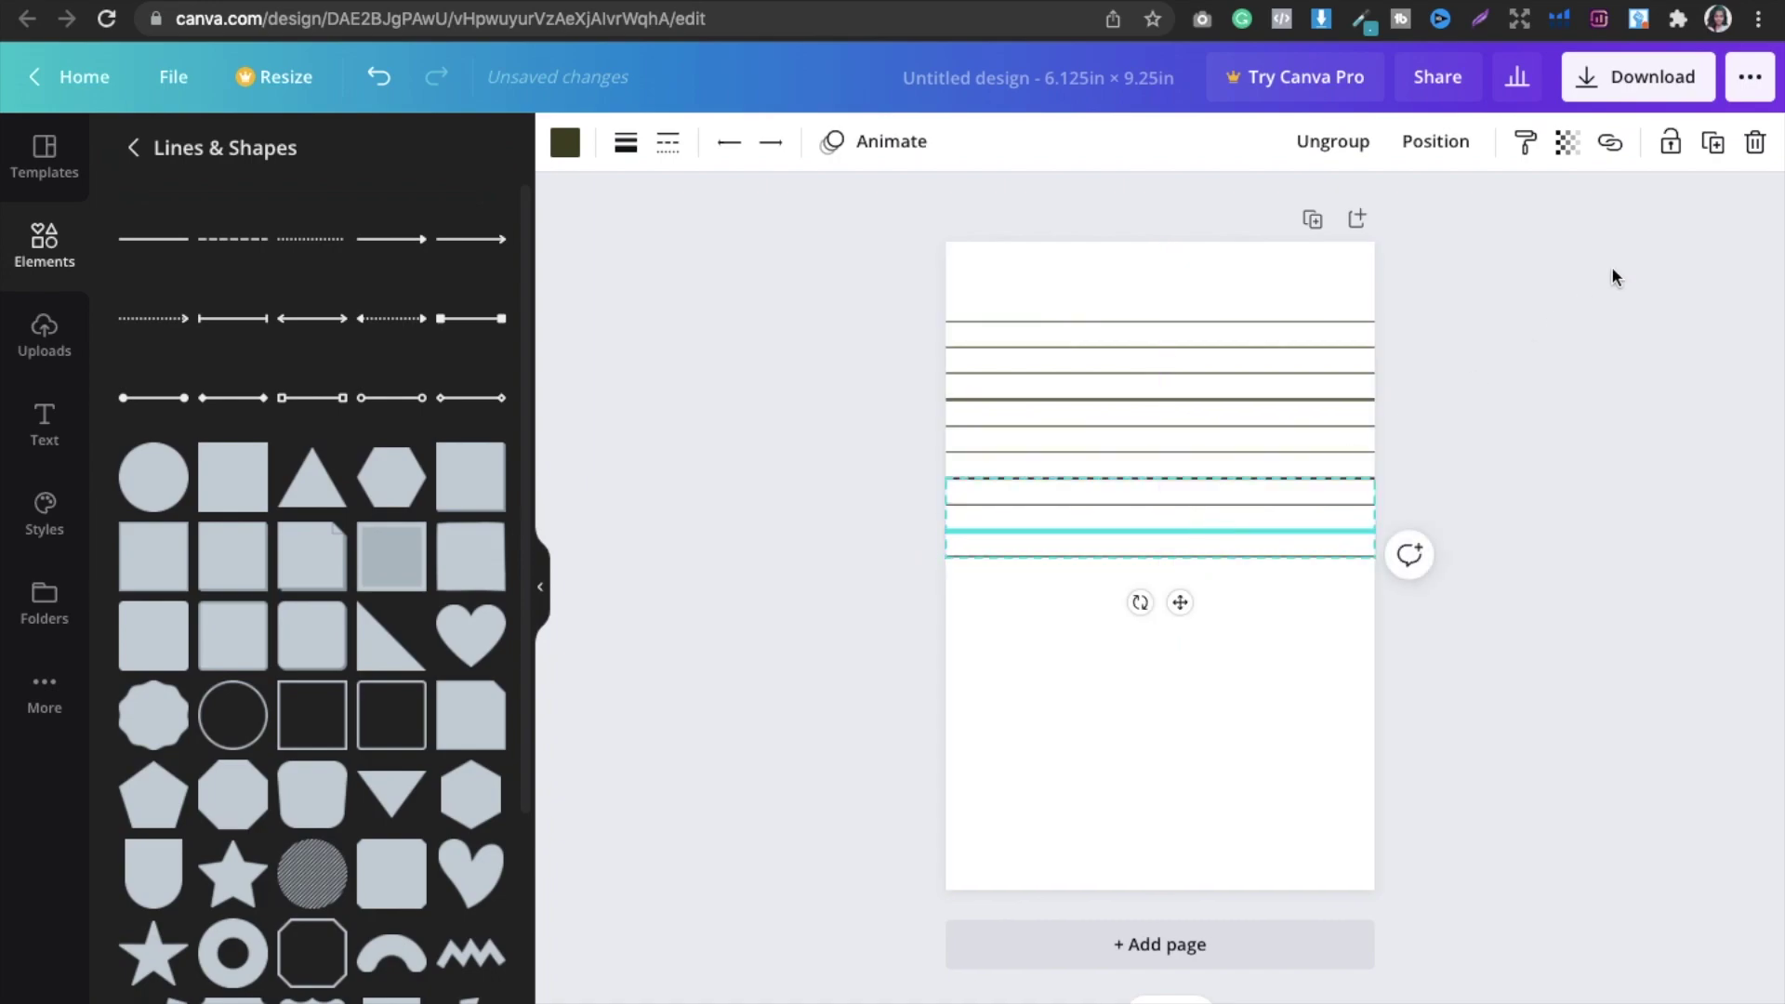
click(1713, 142)
drag(1290, 558, 1263, 606)
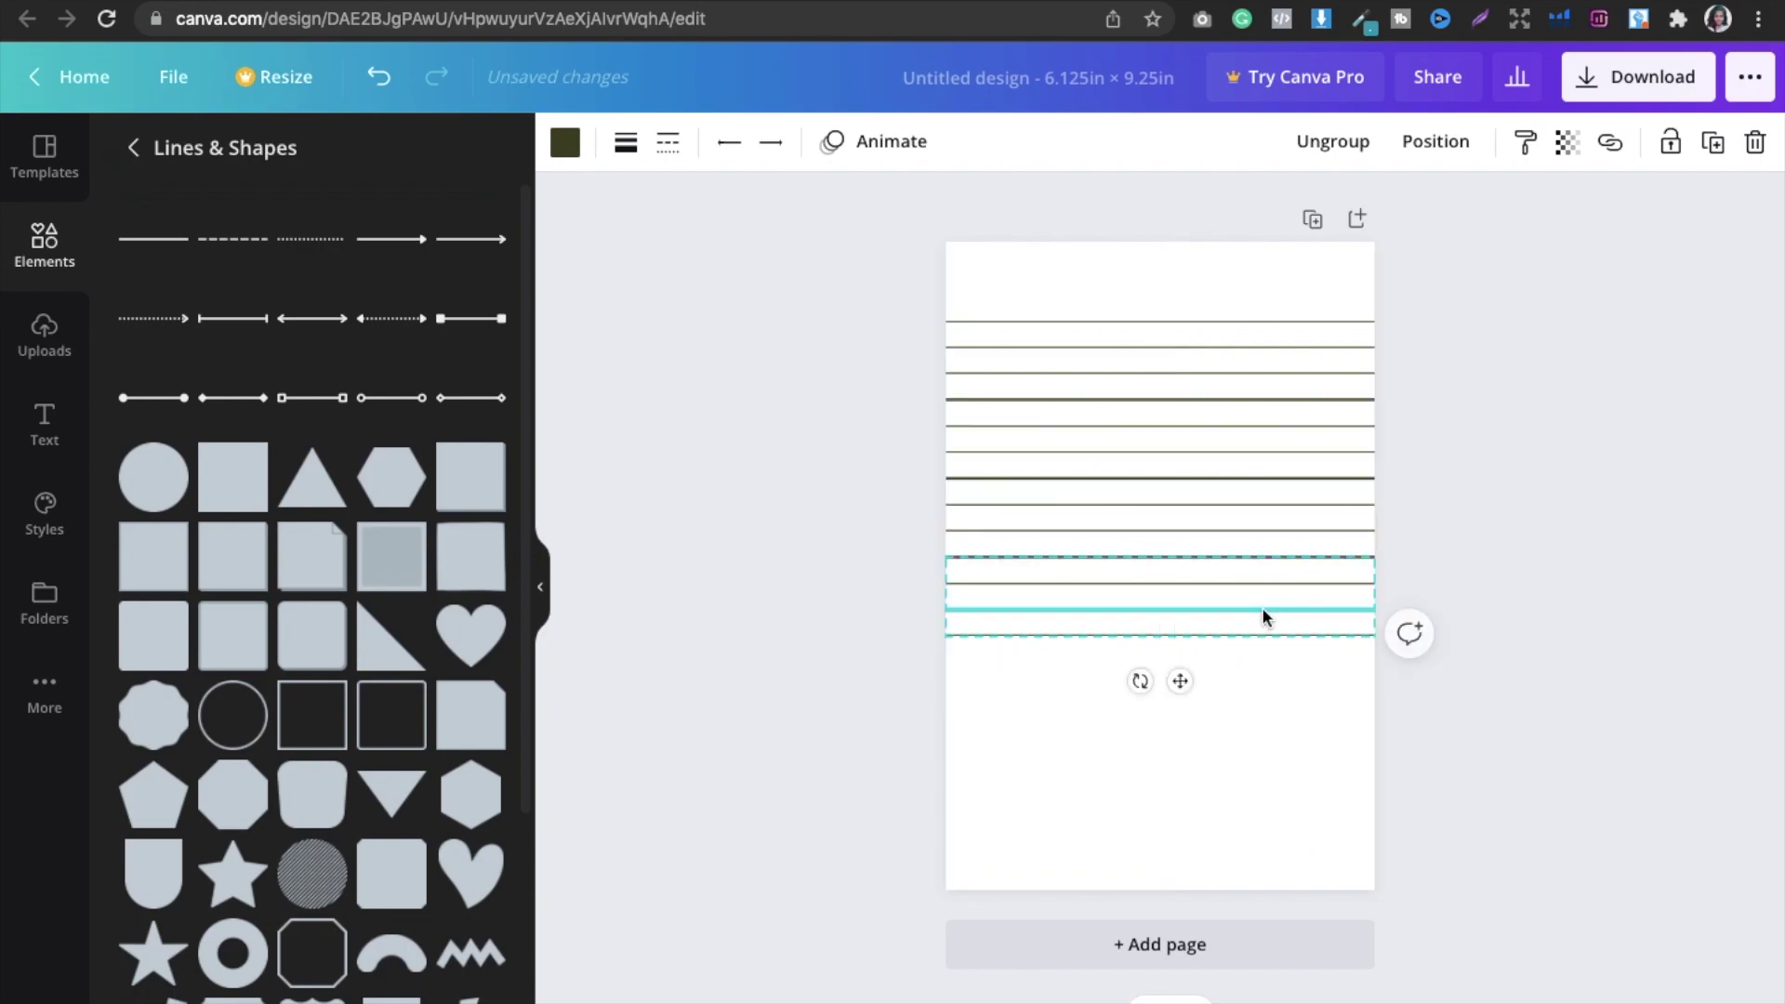
click(1521, 577)
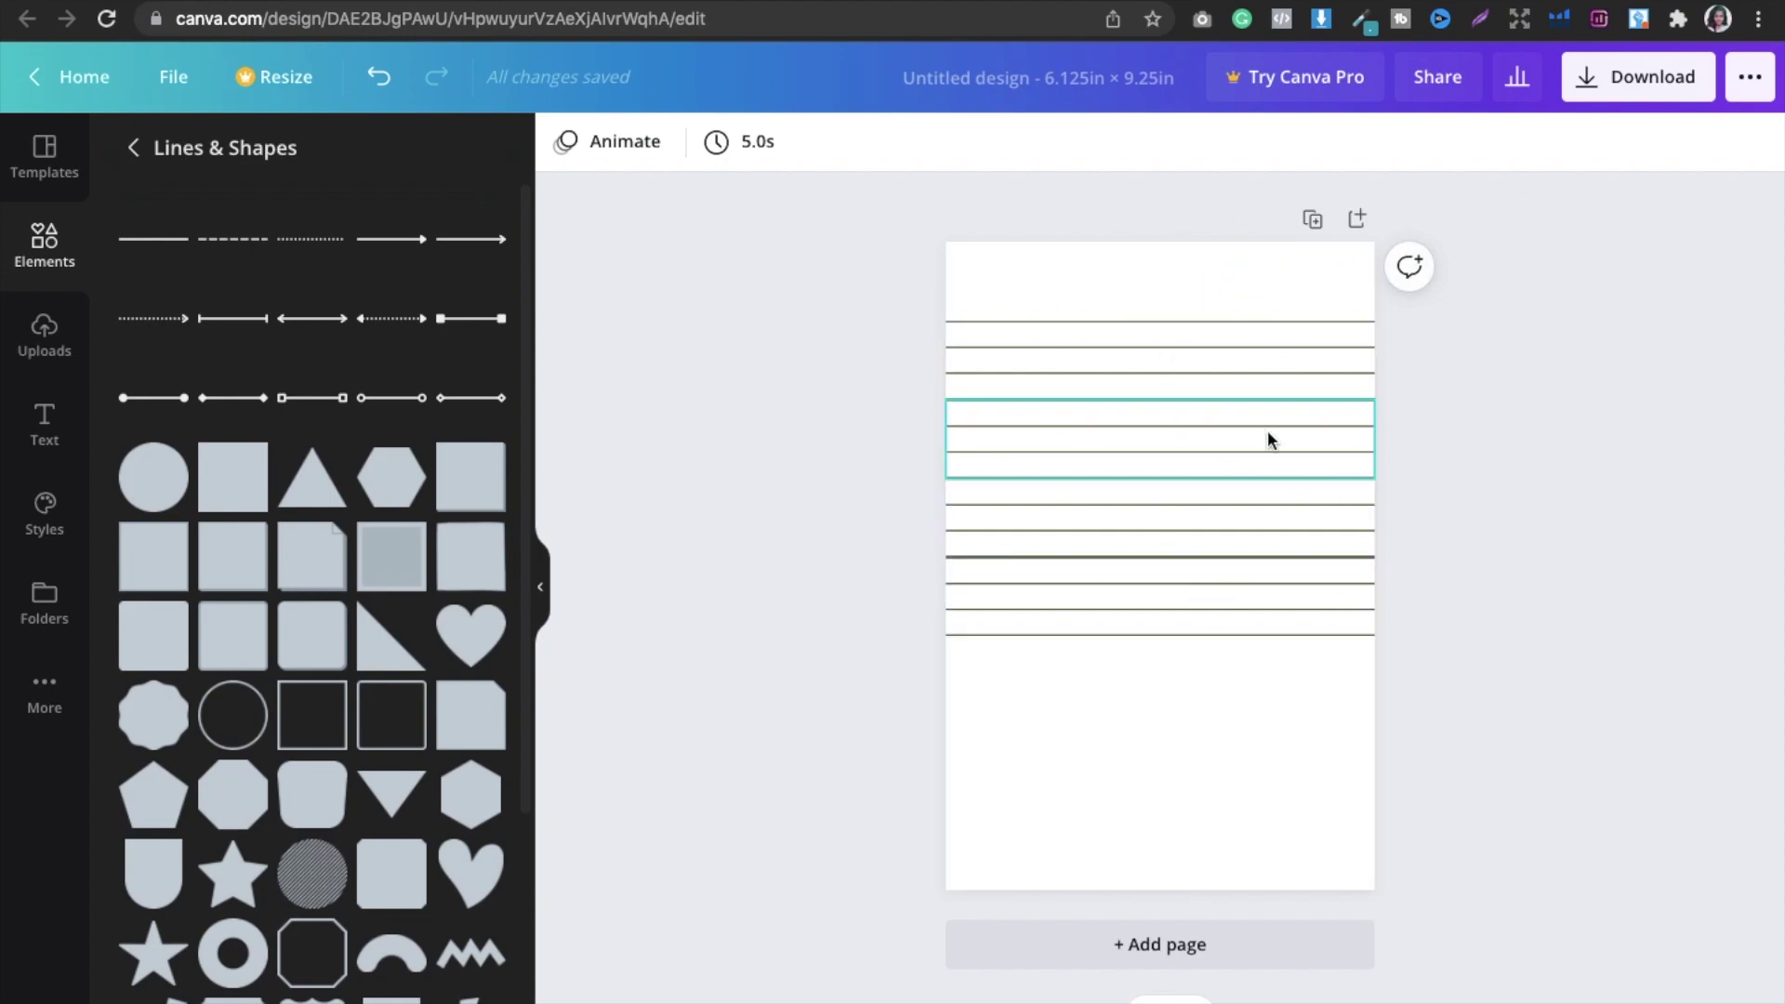
click(1630, 100)
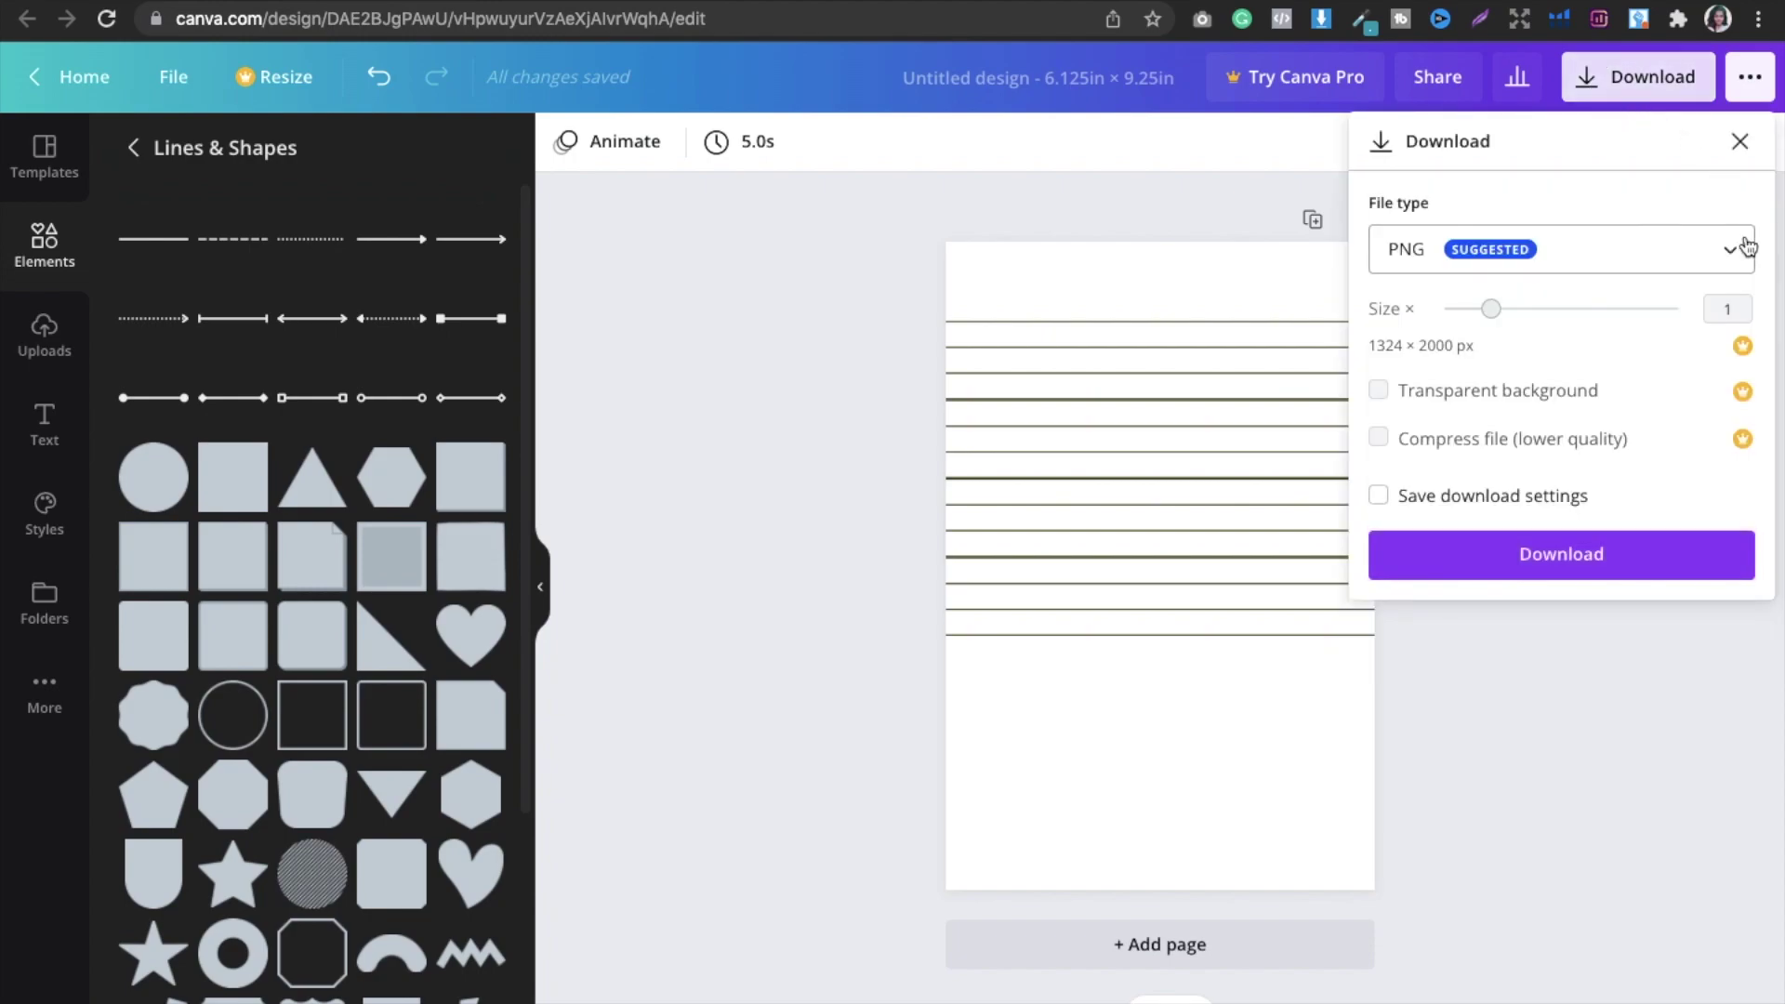
click(1732, 258)
click(1450, 479)
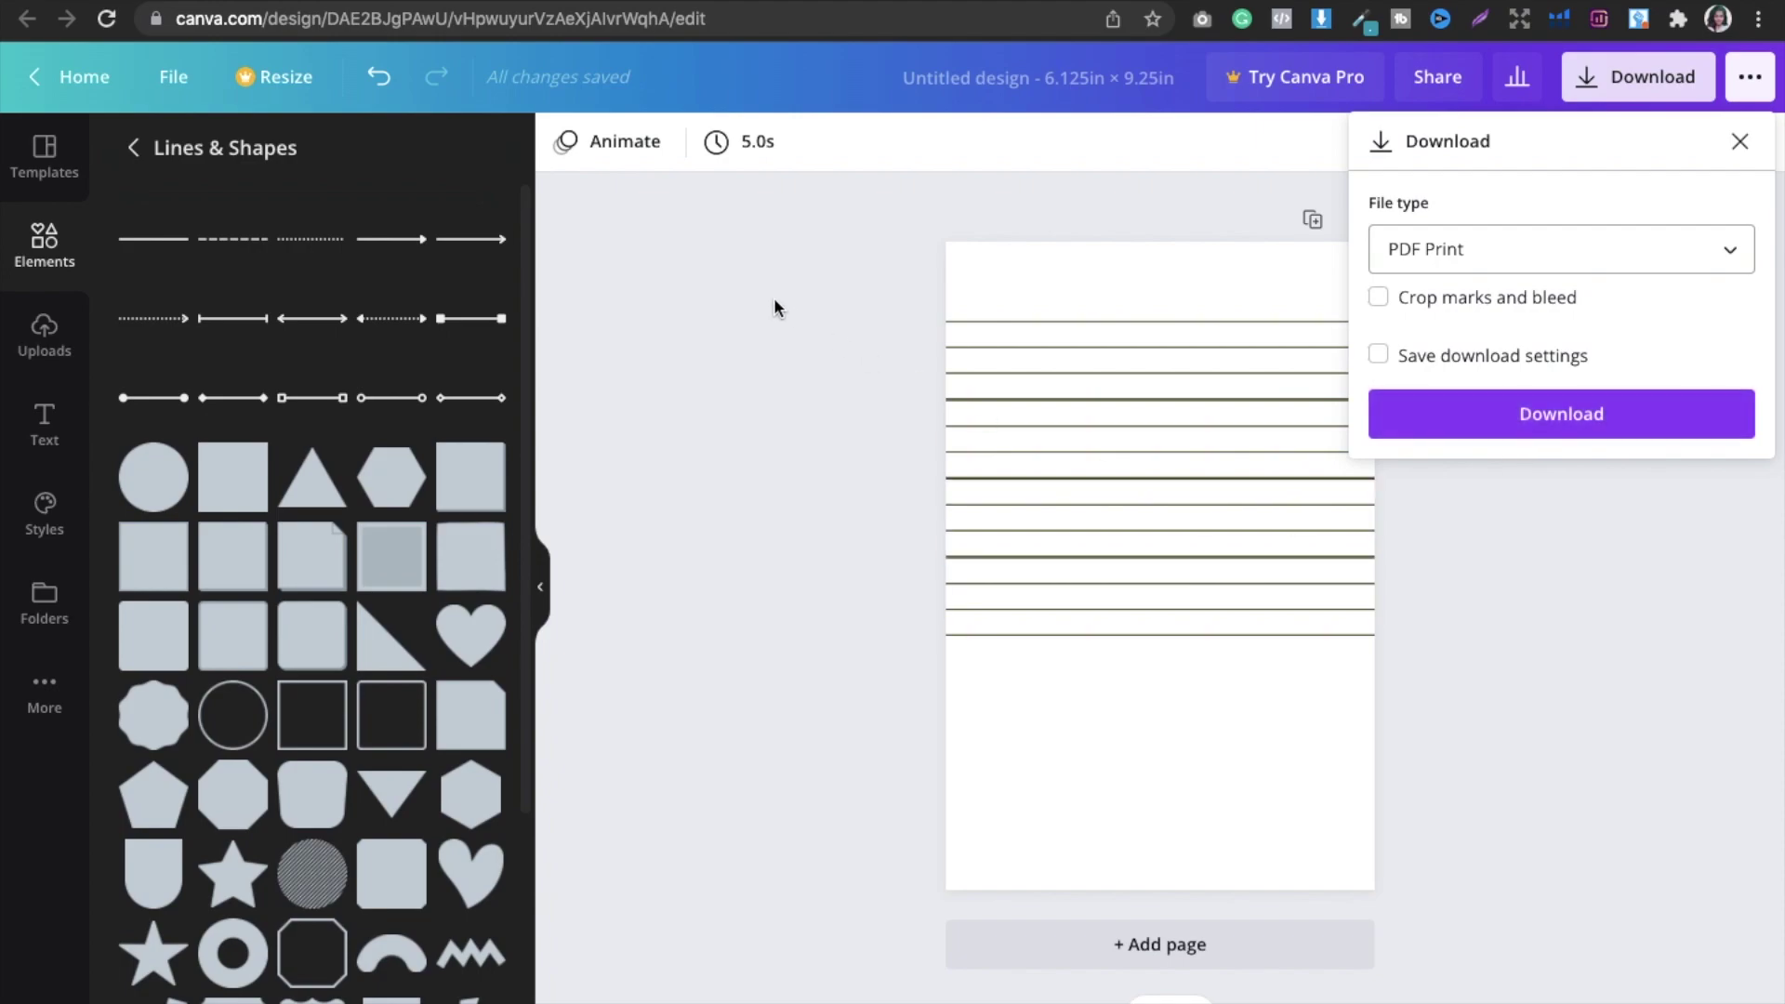
click(844, 325)
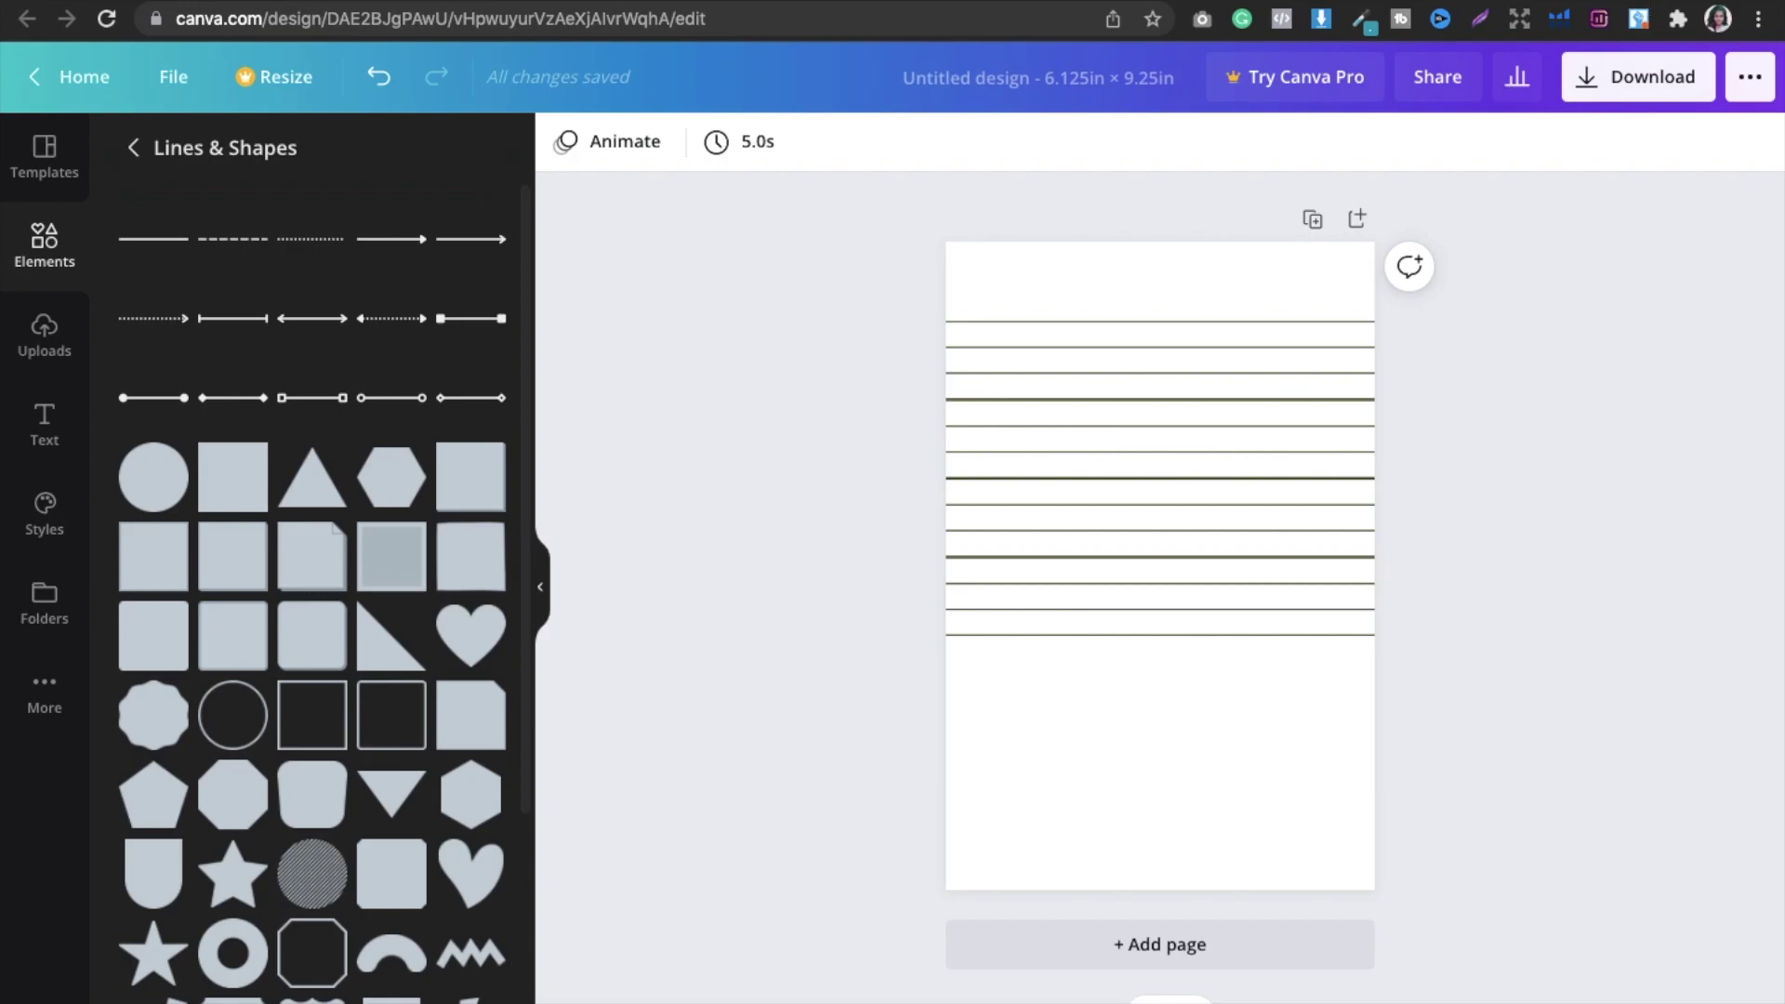
Step: Search the web for "merge pdf" in a new browser tab
key(super+t)
text(MERGE)
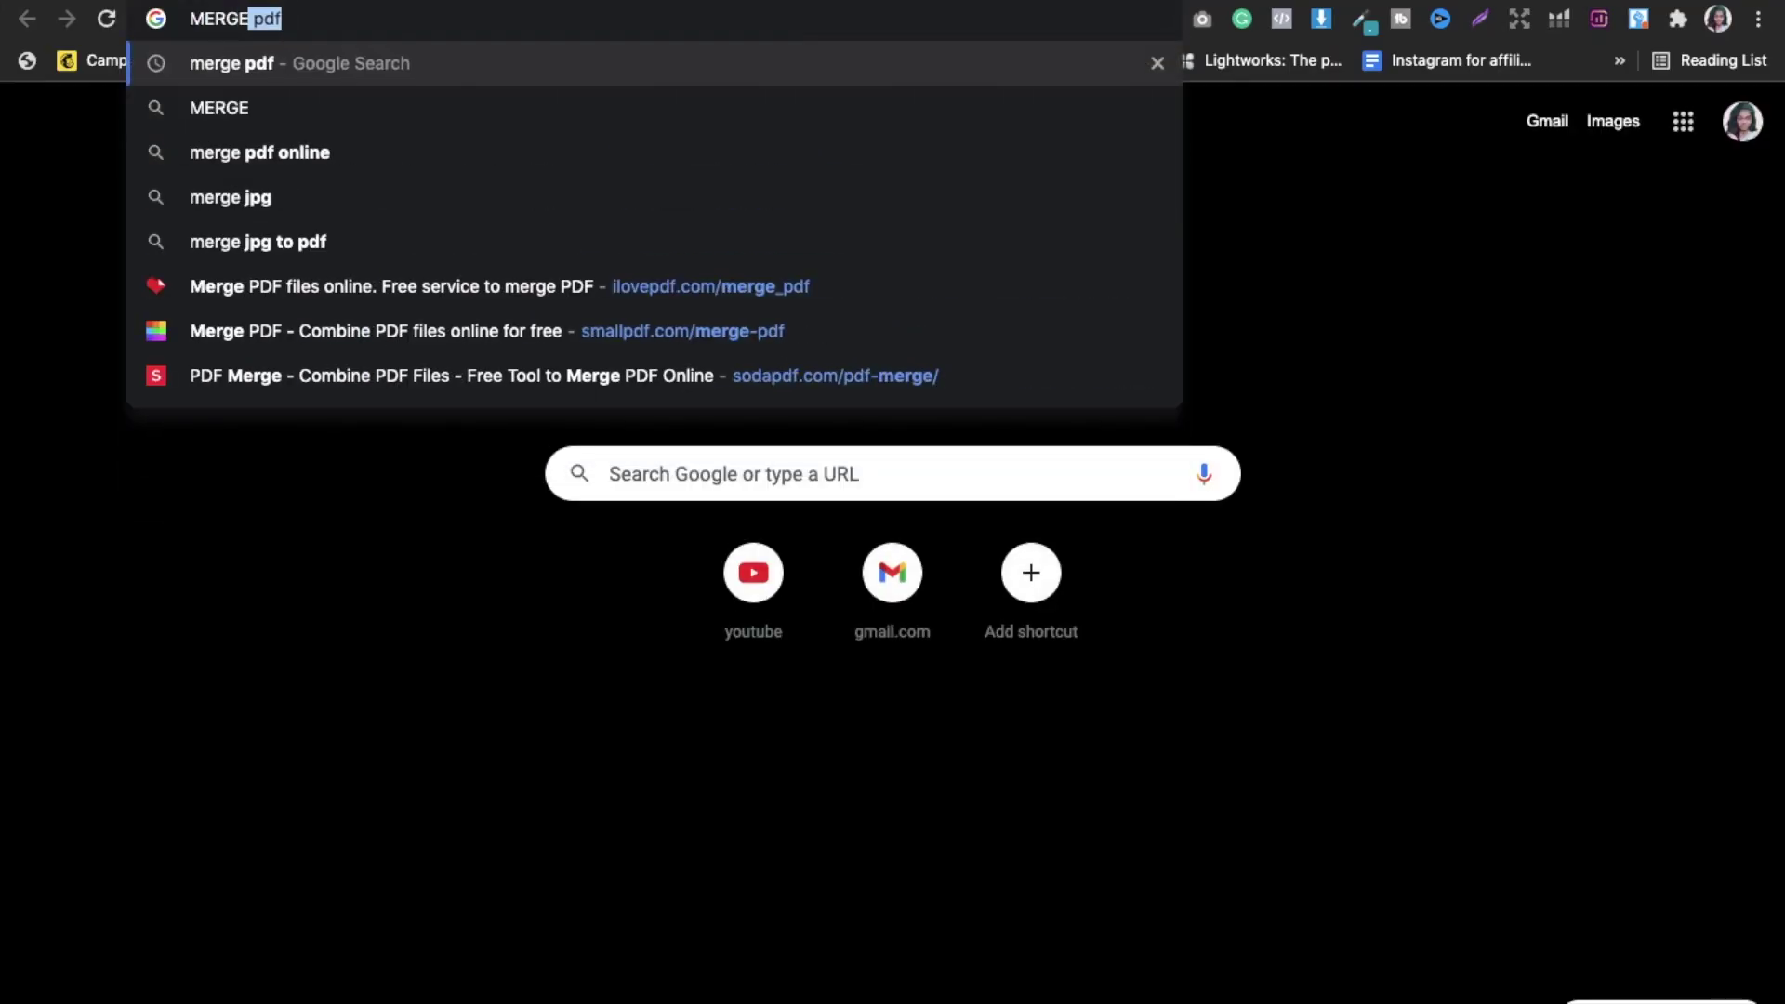
key(Return)
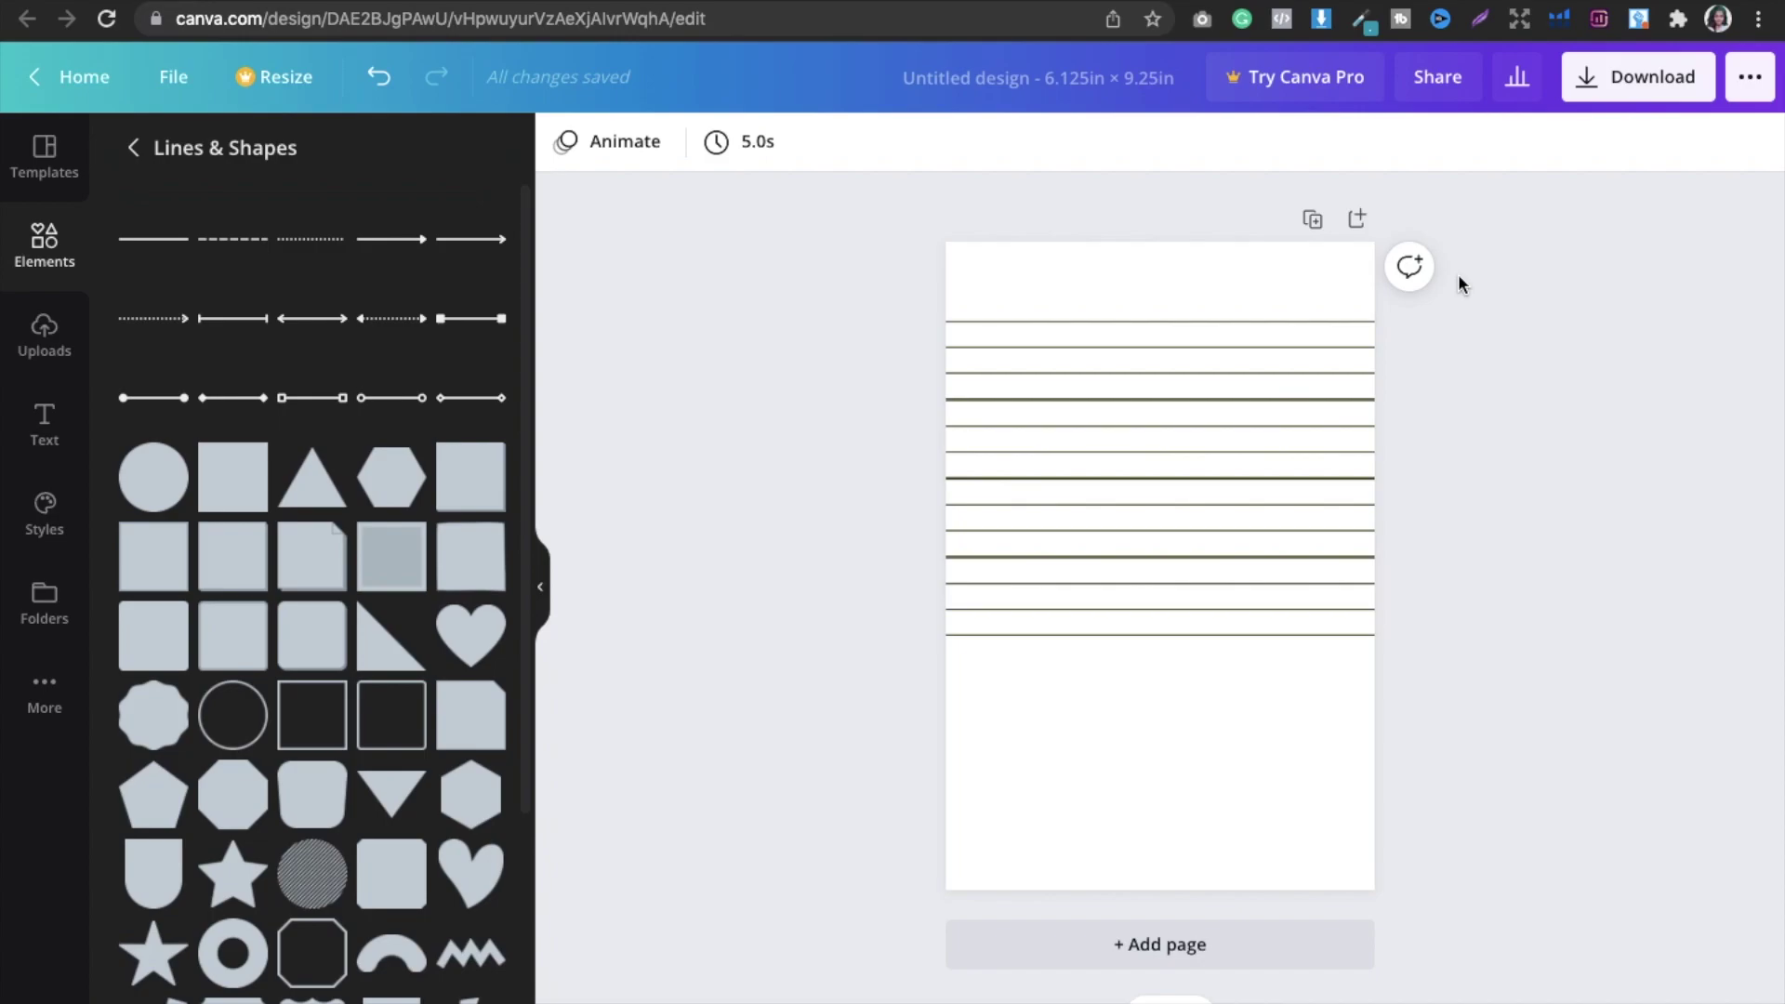
Step: Leave the browser's full-screen view to show the open tabs
key(ctrl+super+f)
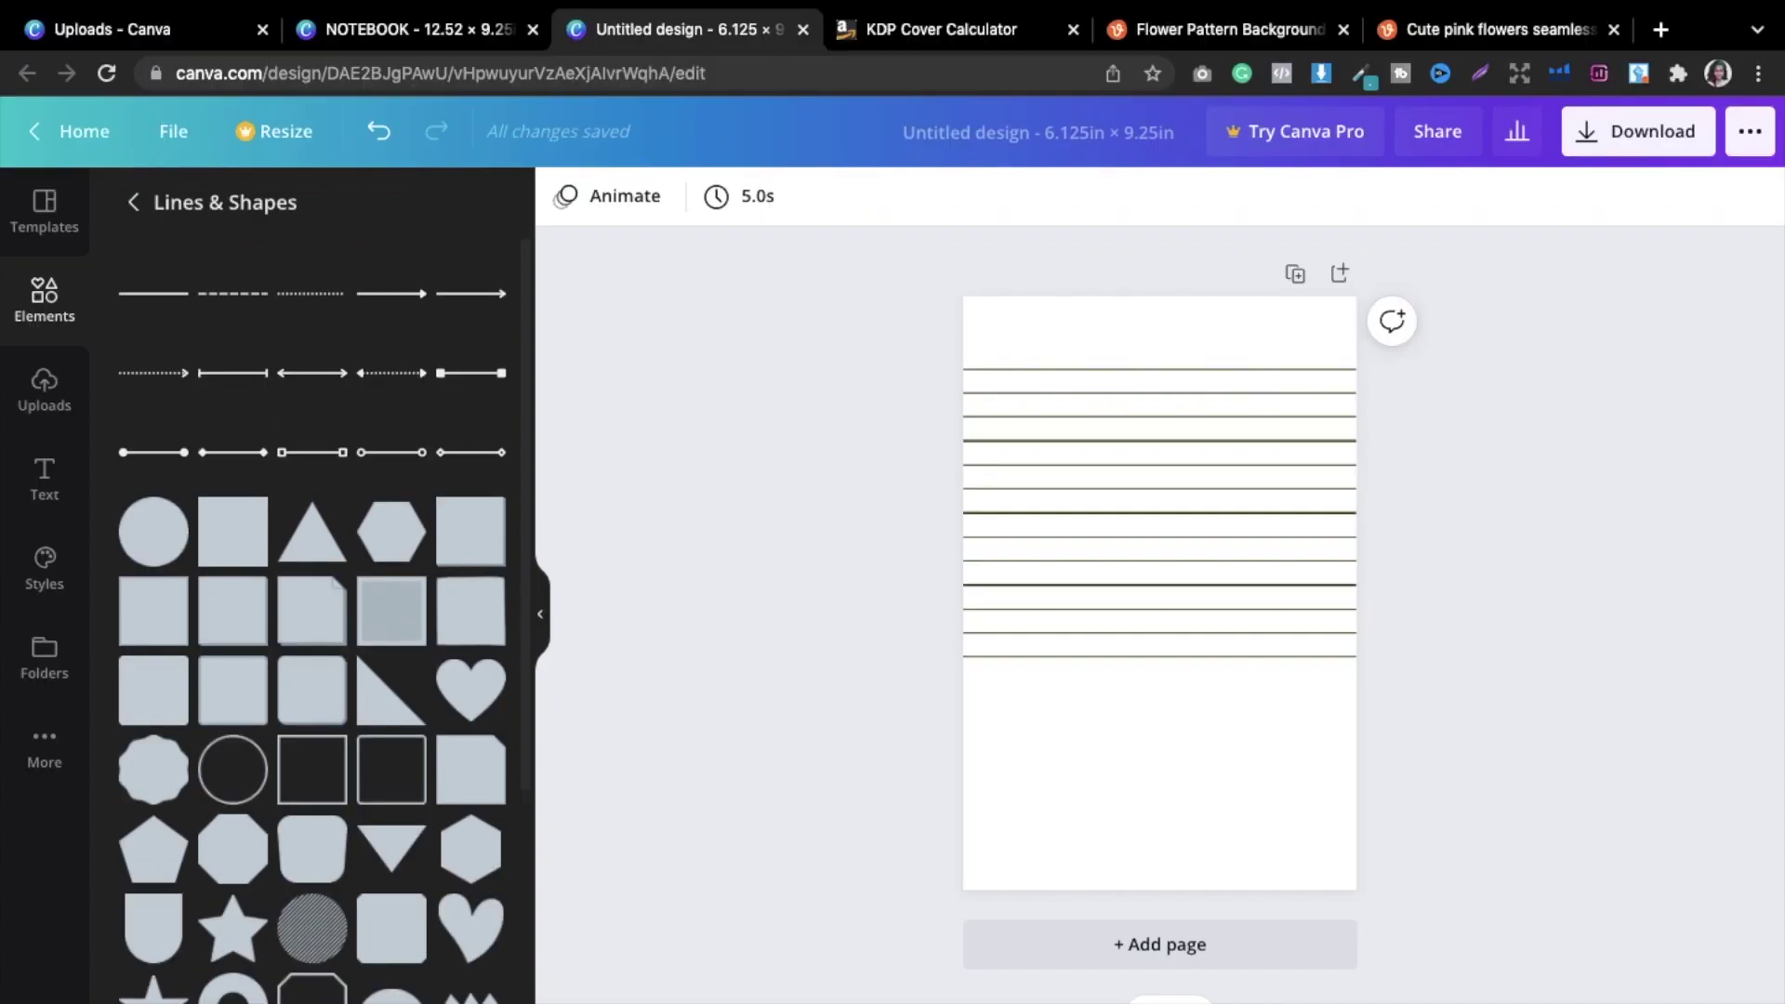